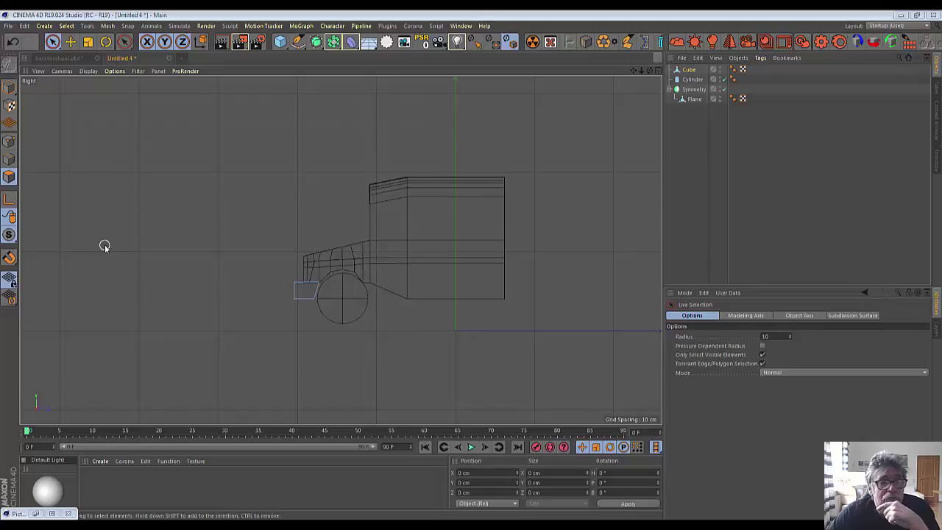
Step: Select the Plane's rear-edge points and stretch them back, undoing the overlong stretch
click(9, 142)
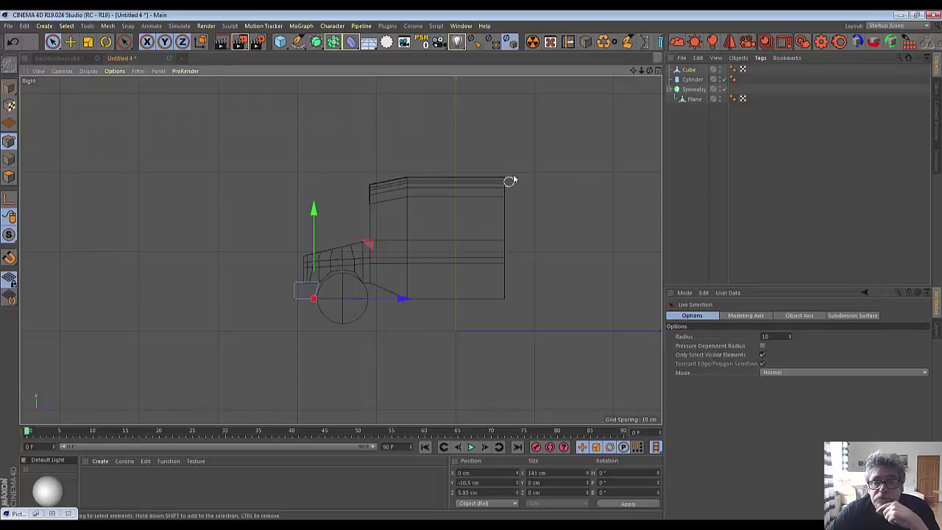
click(694, 99)
drag(506, 169, 505, 280)
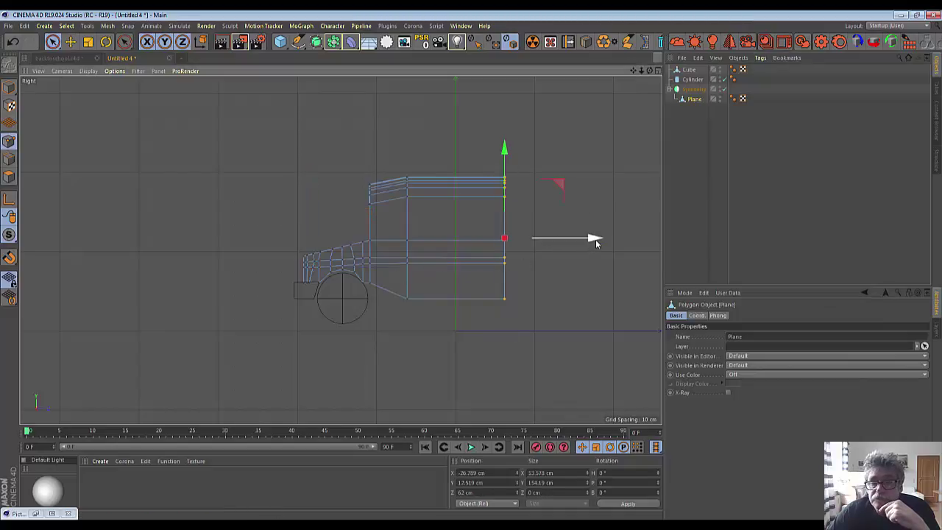
drag(595, 242, 679, 240)
drag(640, 182, 655, 178)
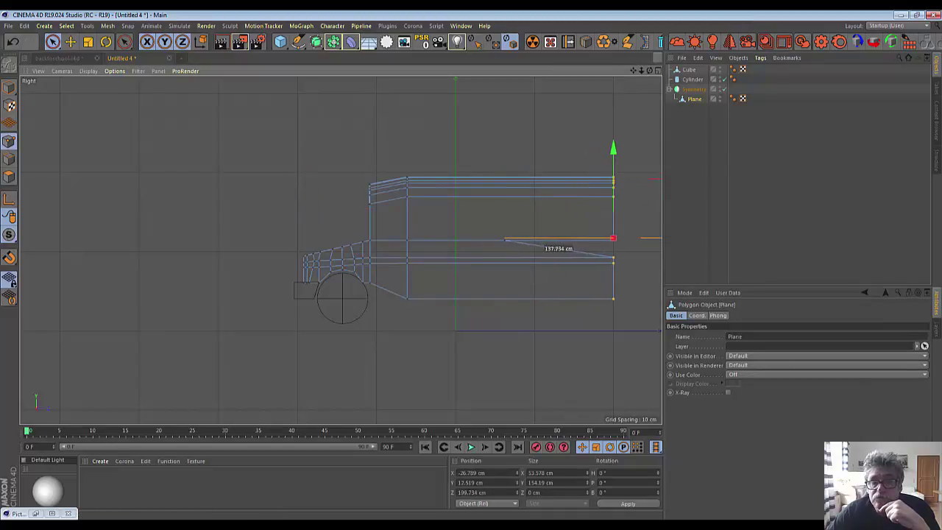
key(ctrl+z)
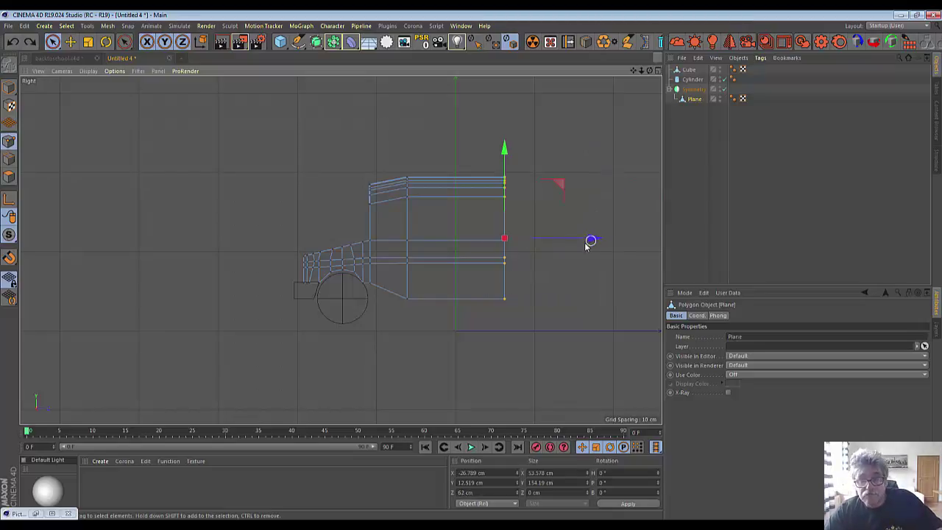
Step: Box-select every rear-edge point and drag them further back along Z
drag(52, 42, 96, 69)
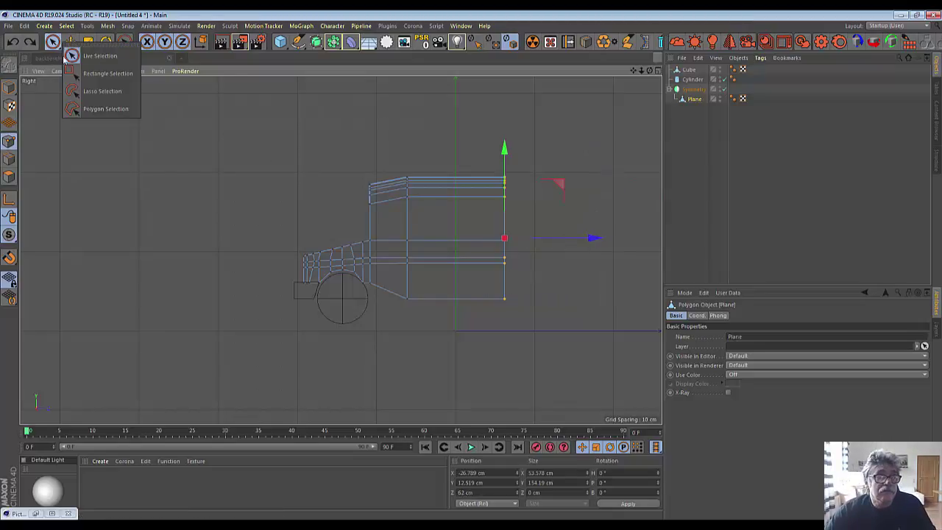
drag(486, 146, 534, 363)
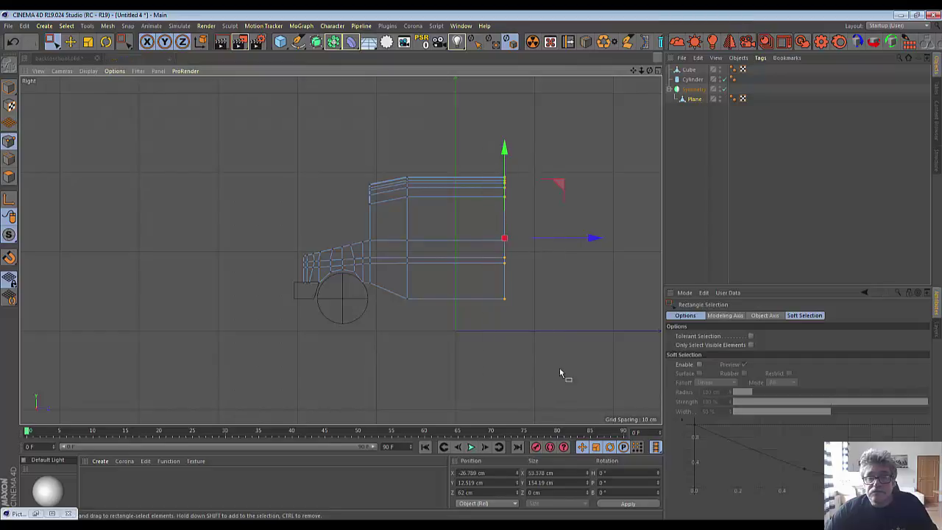
drag(597, 237, 710, 238)
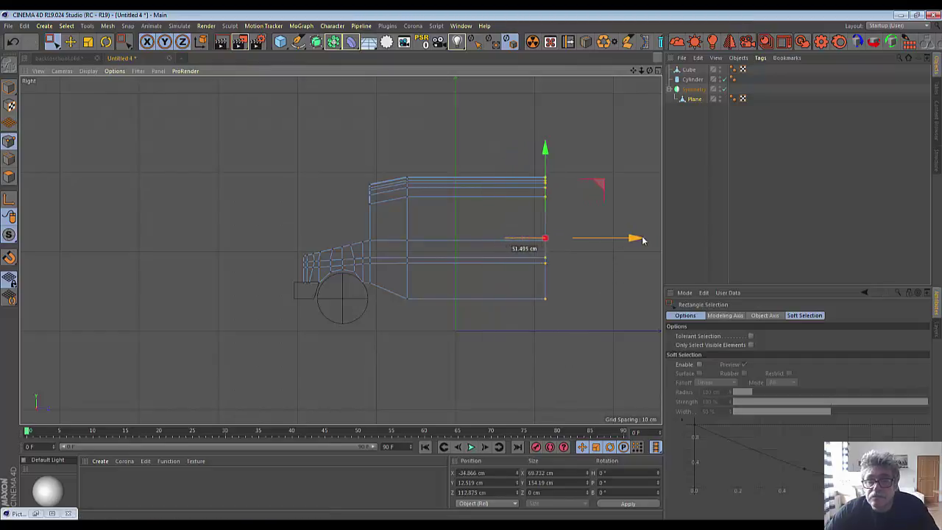
drag(579, 243, 593, 243)
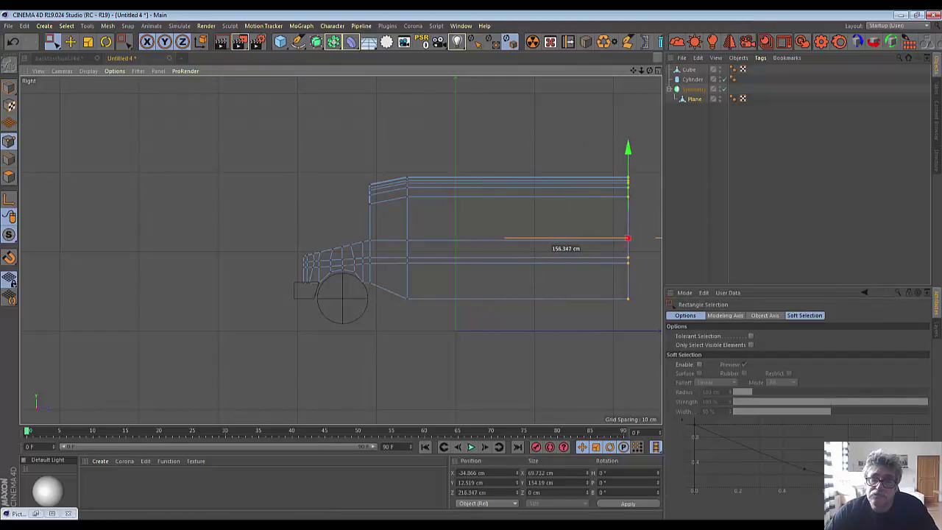
scroll(594, 243, down, 2)
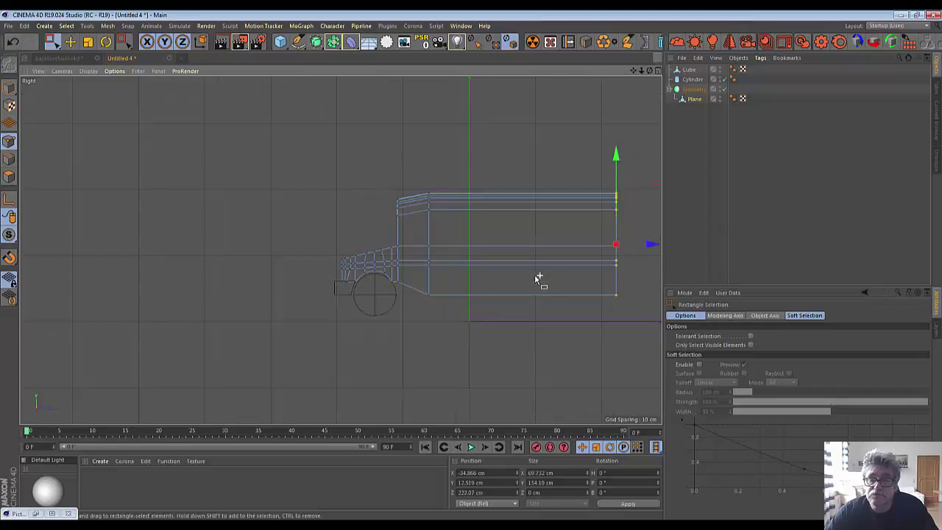
scroll(538, 278, down, 3)
scroll(503, 279, up, 3)
scroll(504, 279, down, 3)
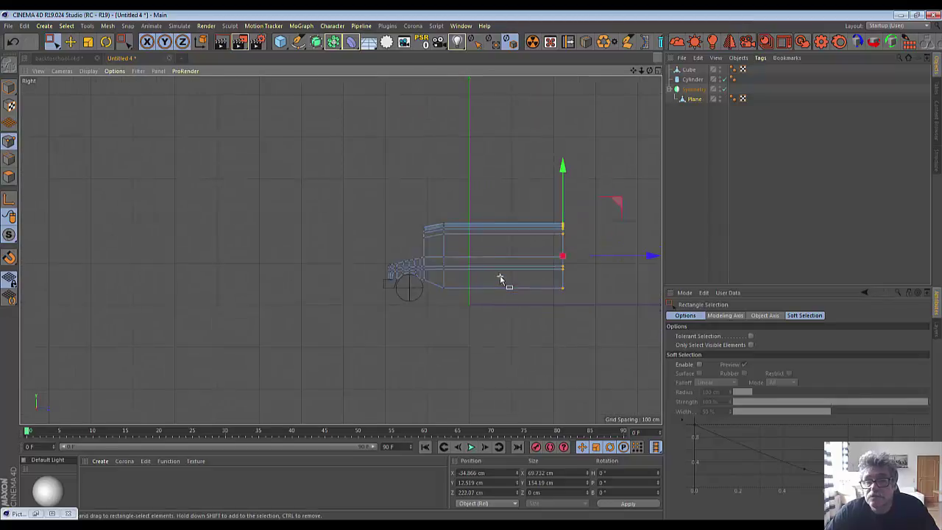
Step: Reframe the whole bus and nudge the rear edge back to Z 229.743 cm
mouse_move(634, 71)
mouse_down()
mouse_move(340, 250)
mouse_move(194, 254)
mouse_up()
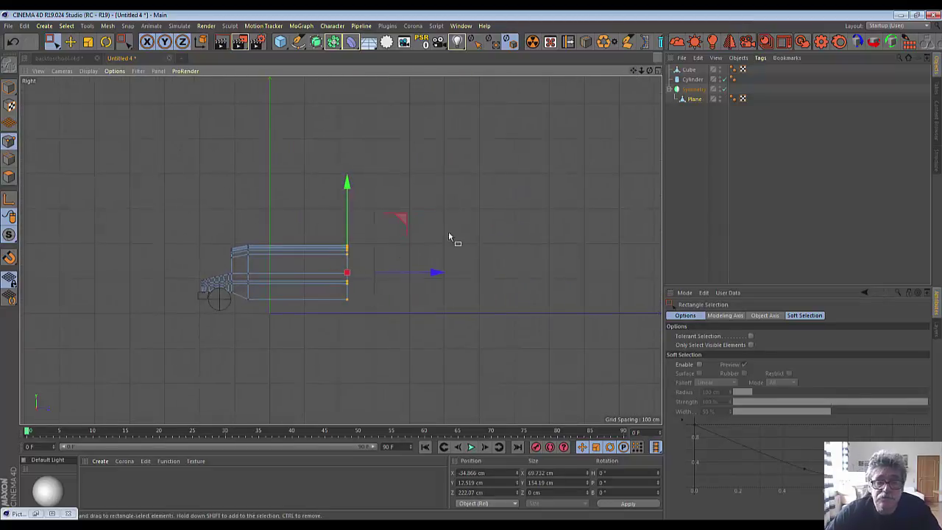
scroll(328, 268, up, 2)
scroll(328, 271, up, 2)
scroll(328, 270, up, 1)
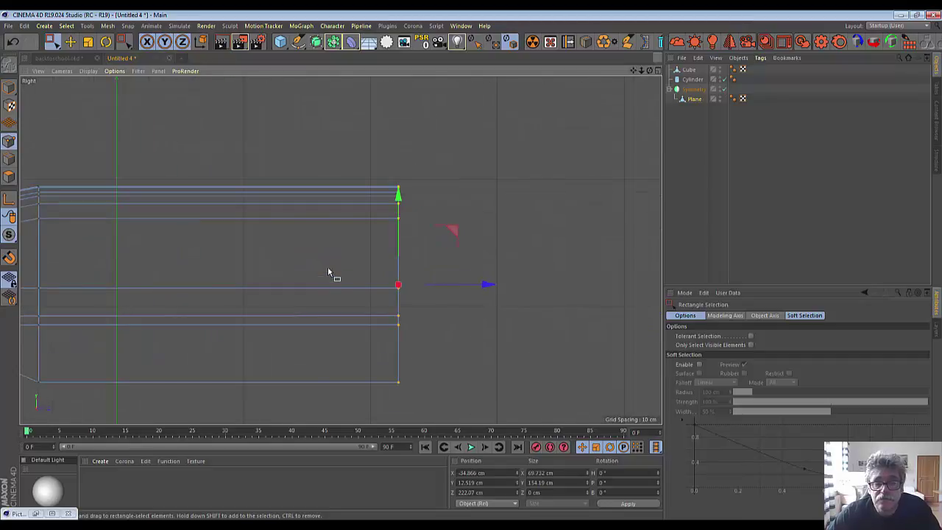
scroll(327, 271, down, 2)
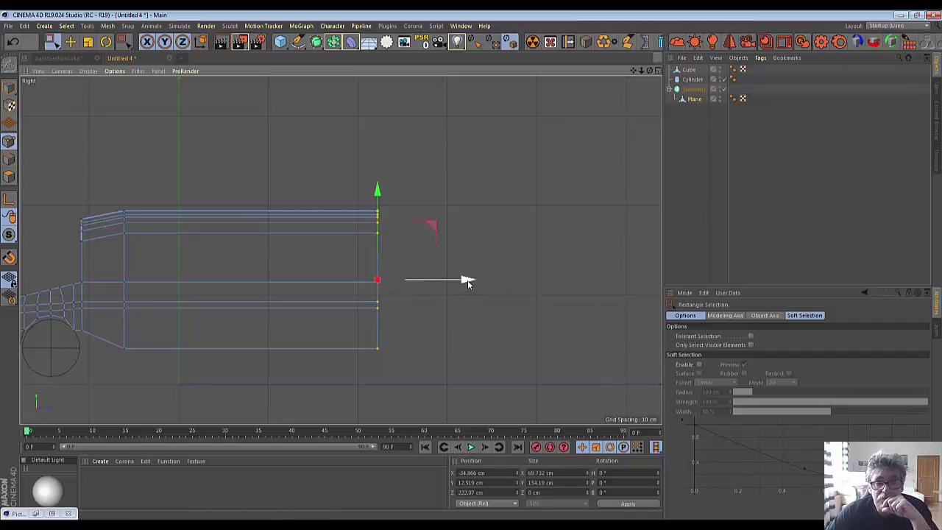
drag(467, 280, 474, 281)
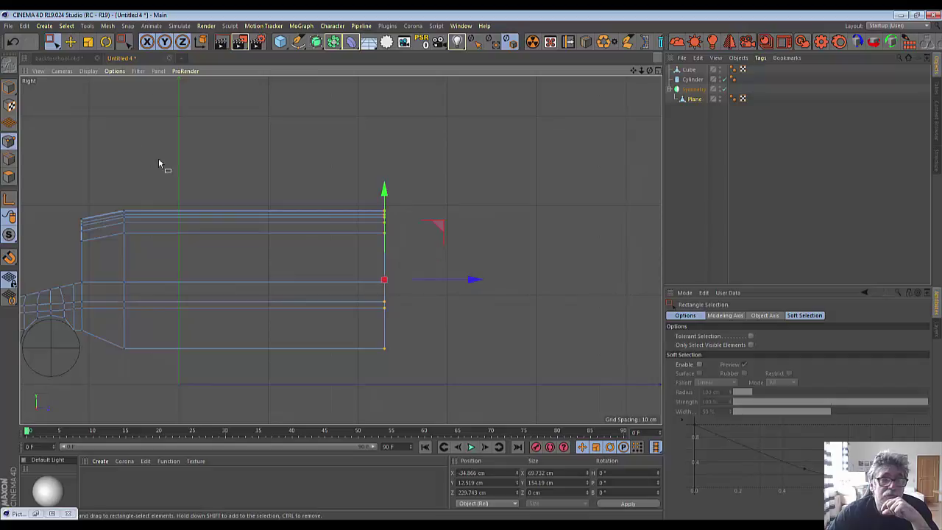
click(105, 43)
Step: Slice a vertical edge line with Line Cut just in front of the rear edge
click(124, 42)
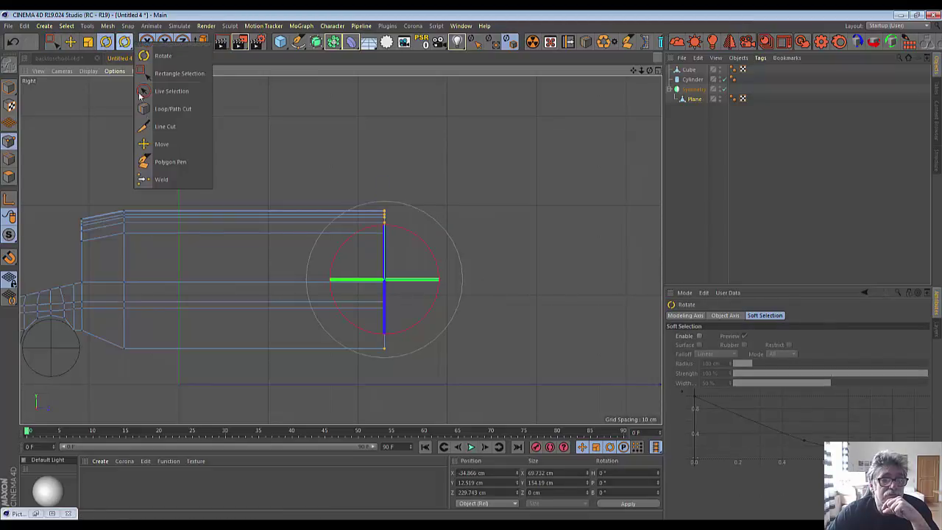
click(165, 126)
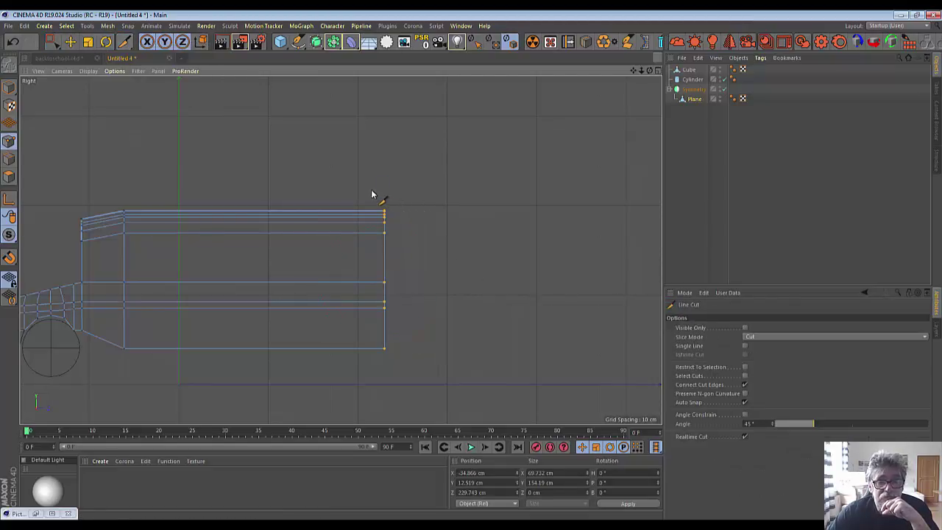
drag(372, 190, 372, 401)
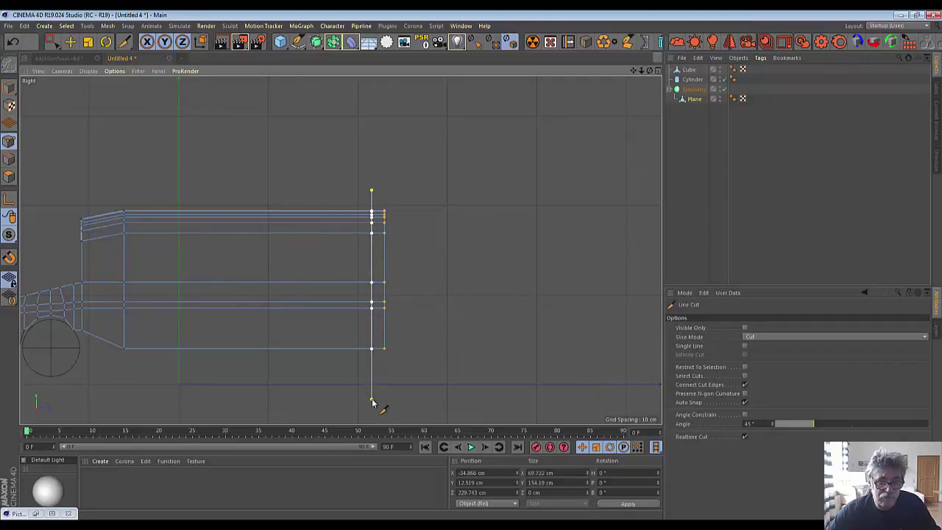
key(Escape)
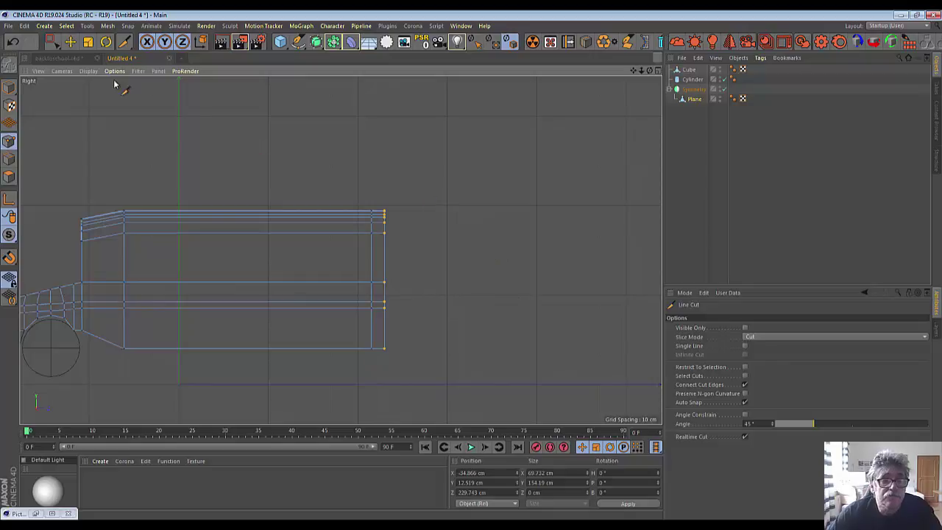
Step: With Live Selection, test-move the rear roof corner point, then undo the move
drag(60, 44, 73, 57)
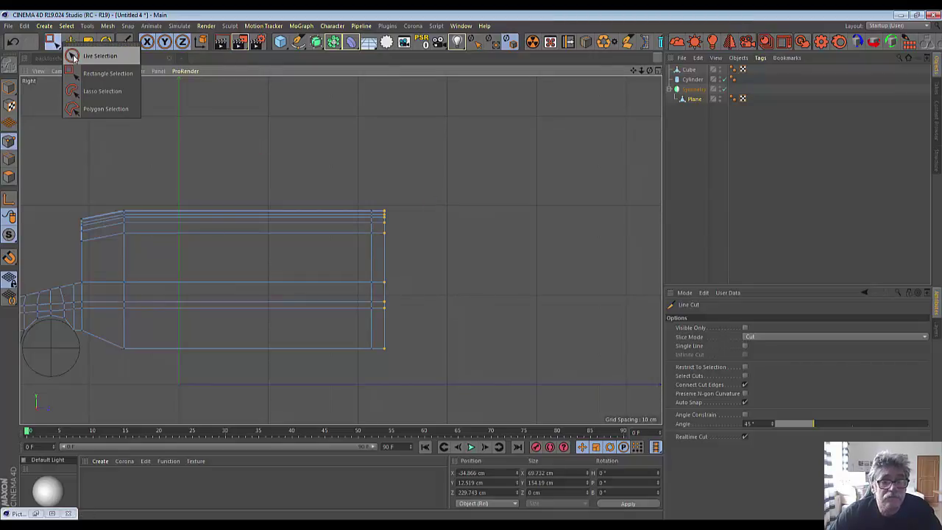
click(73, 56)
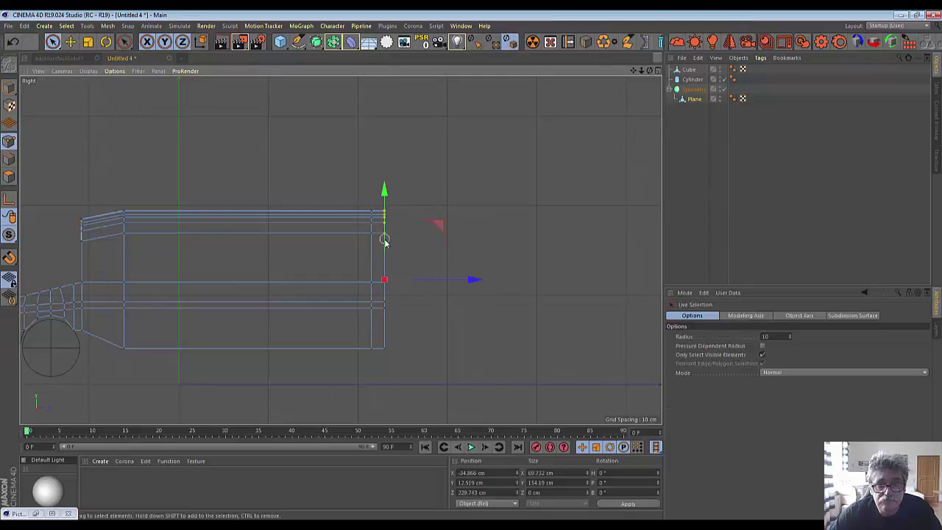
click(385, 220)
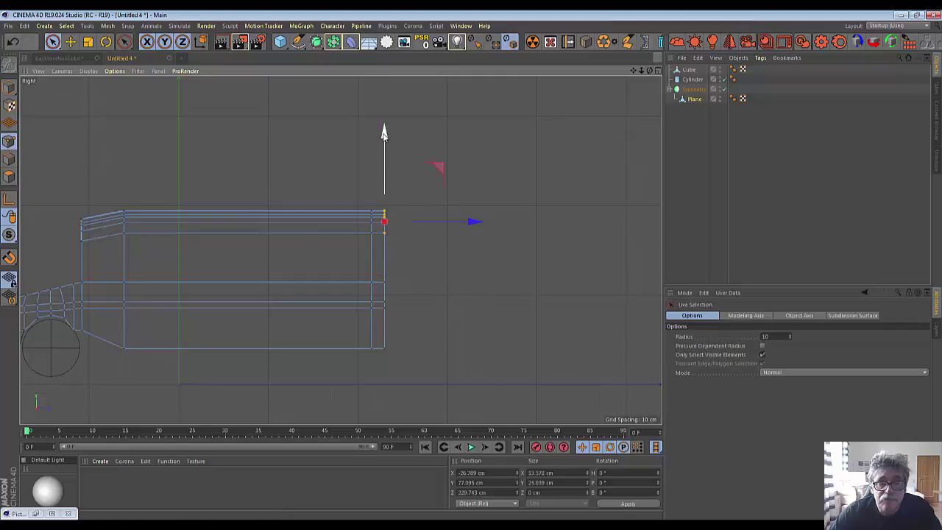
drag(383, 132, 384, 134)
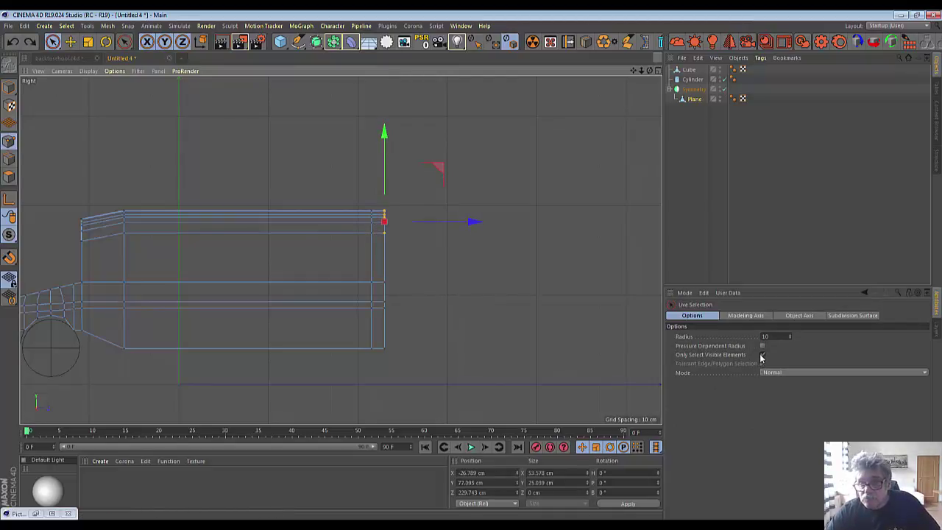
drag(436, 169, 434, 174)
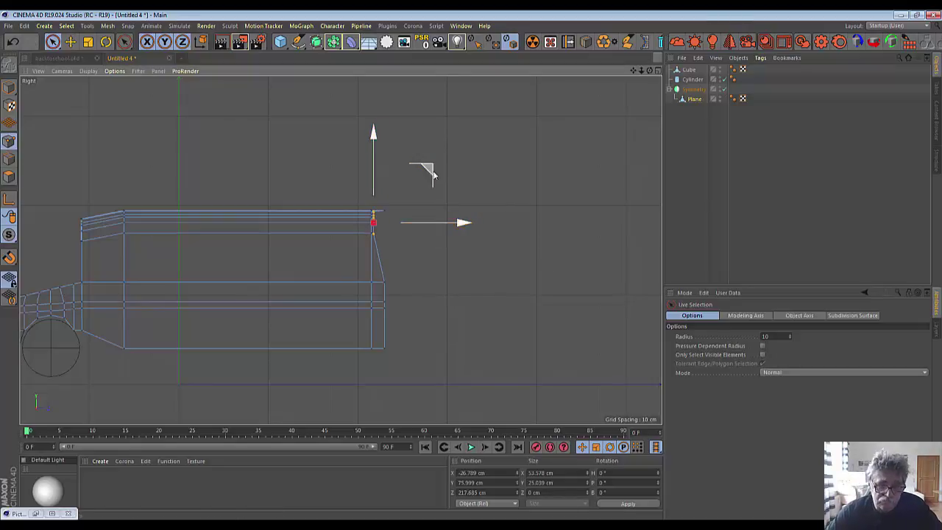
key(ctrl+z)
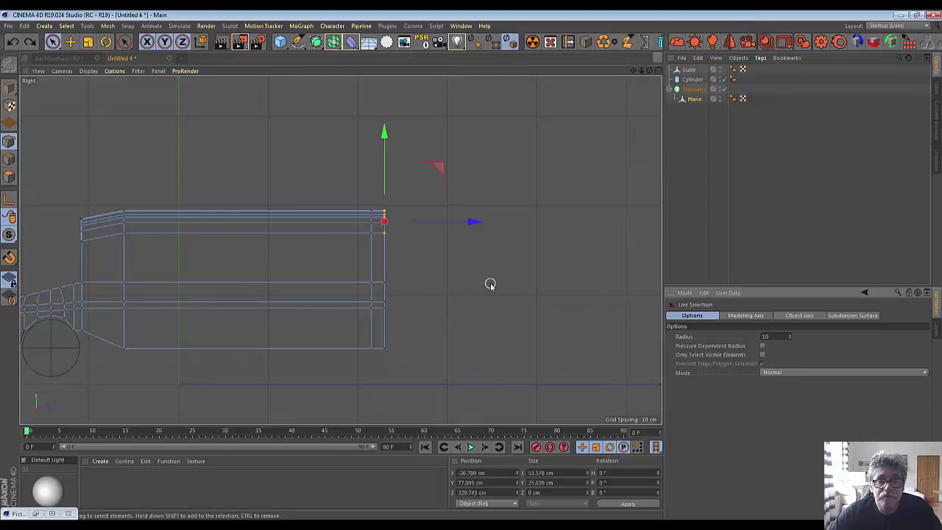
Step: Select the rear end of the roof edge and rotate it by -30 degrees
click(400, 186)
click(386, 221)
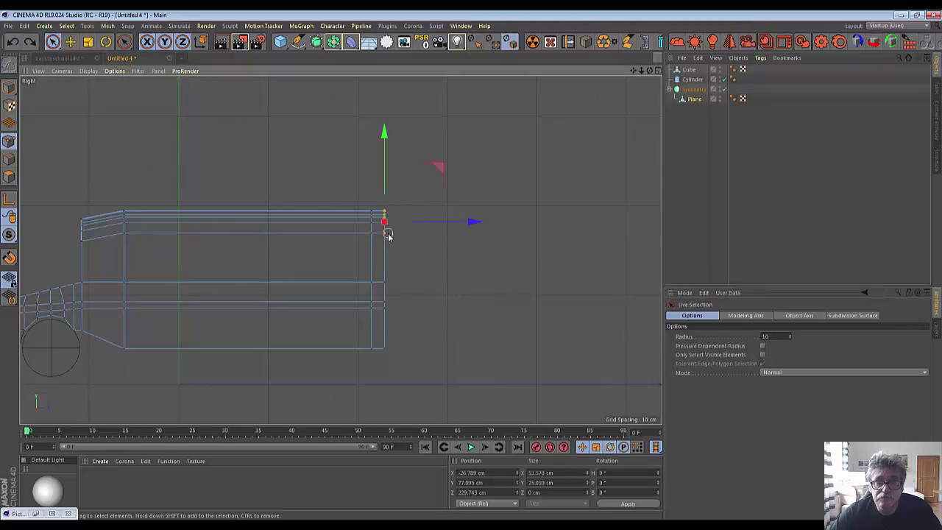
click(106, 42)
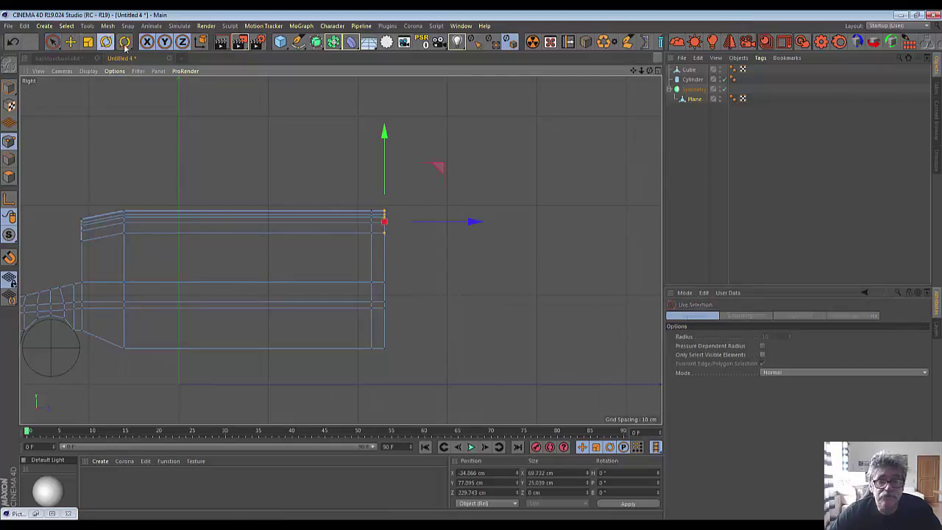
mouse_move(423, 184)
mouse_down()
mouse_move(431, 229)
mouse_move(437, 208)
mouse_up()
click(474, 268)
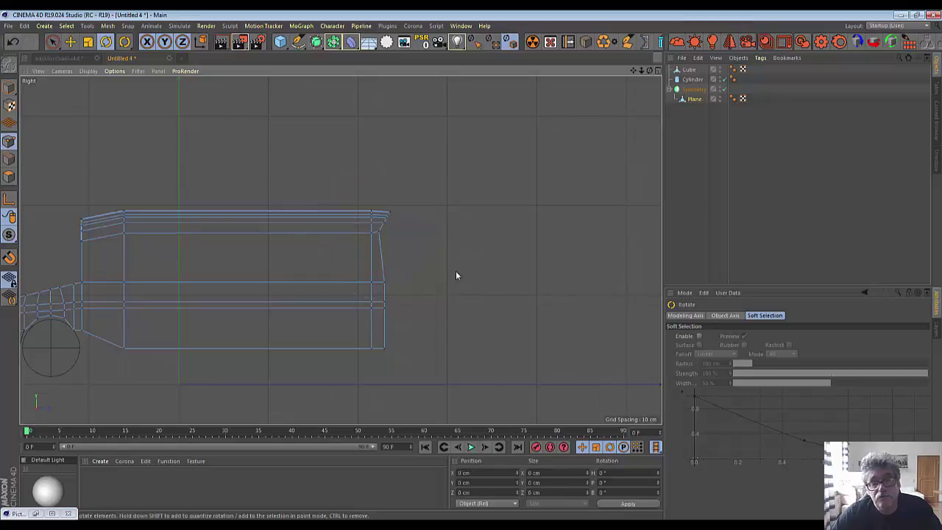
Step: Lower the rear roof corner point slightly and move it about 4.7 cm back
click(380, 234)
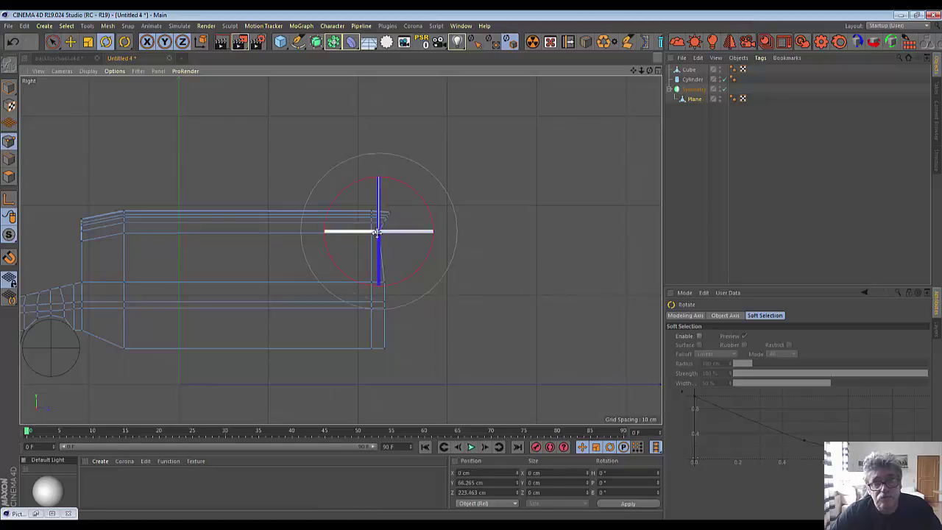
scroll(97, 111, up, 2)
scroll(84, 106, down, 2)
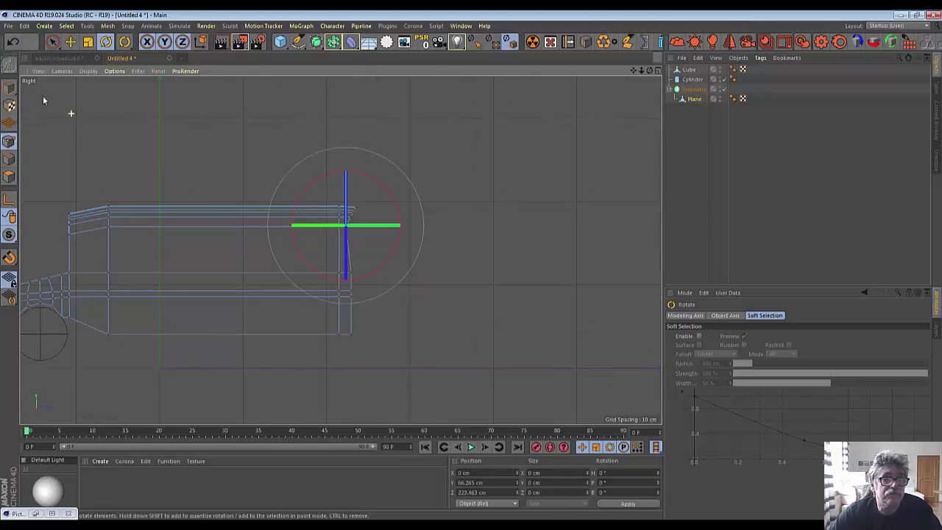
click(53, 41)
drag(345, 136, 346, 235)
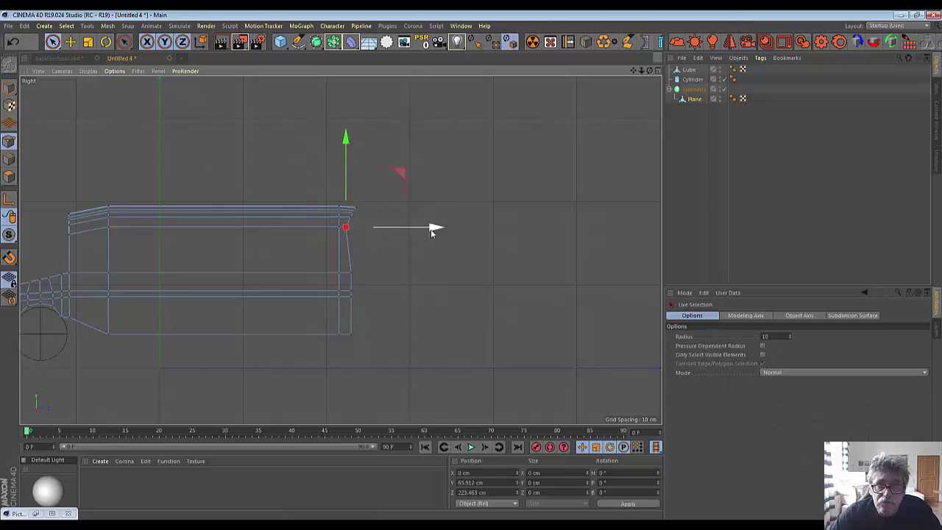
drag(432, 228, 434, 232)
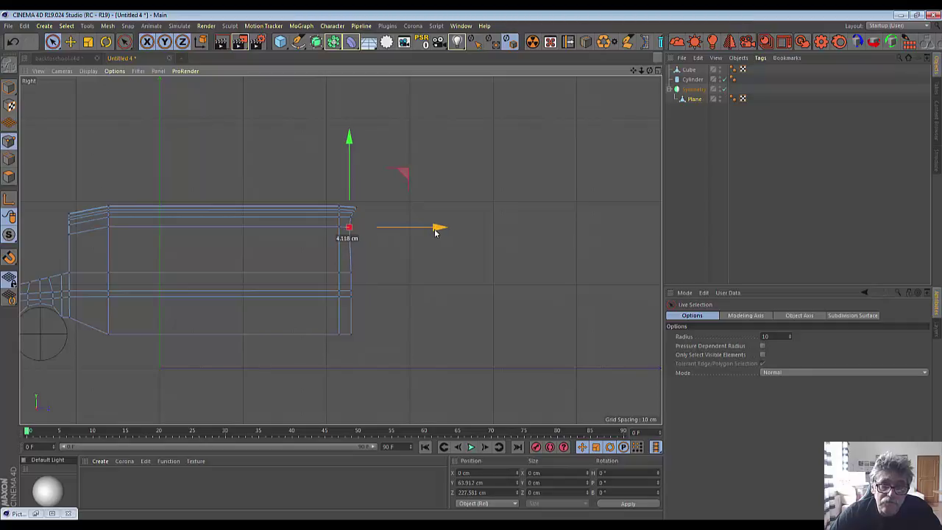
click(385, 287)
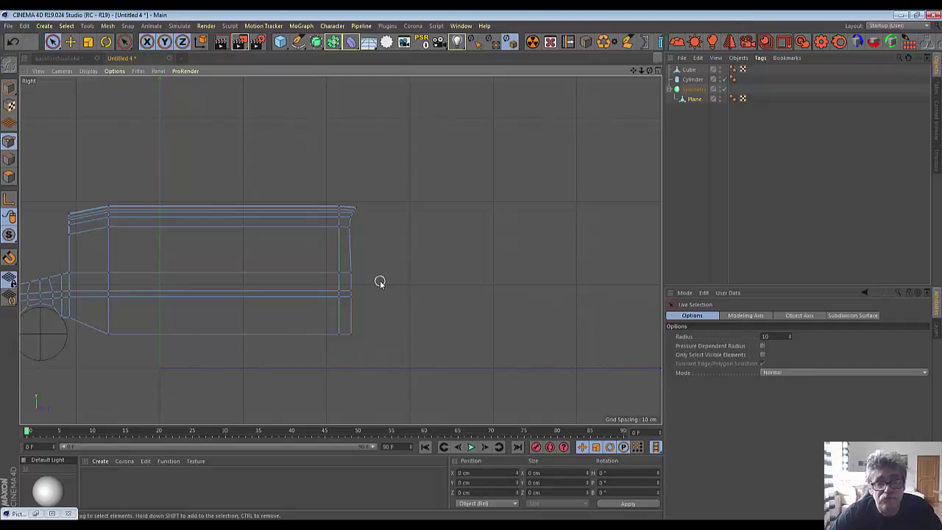
Step: Push the rear upper corner point back to Z 229.151 cm and raise it to Y 64.54 cm
scroll(367, 285, up, 3)
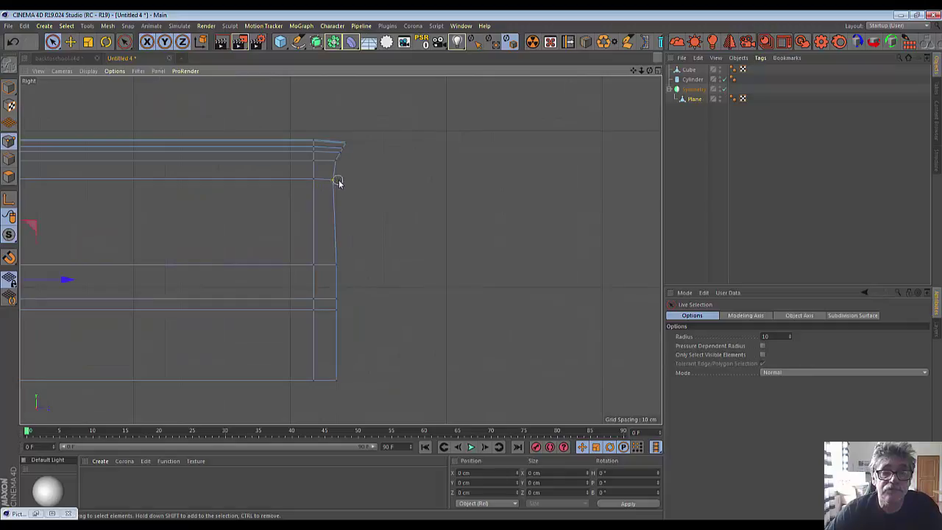
click(334, 180)
drag(425, 180, 431, 182)
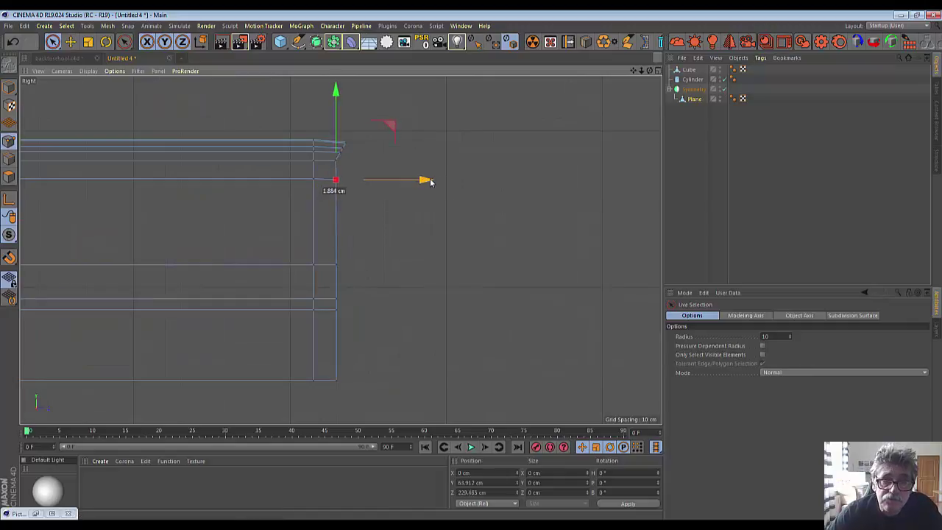
drag(337, 92, 340, 93)
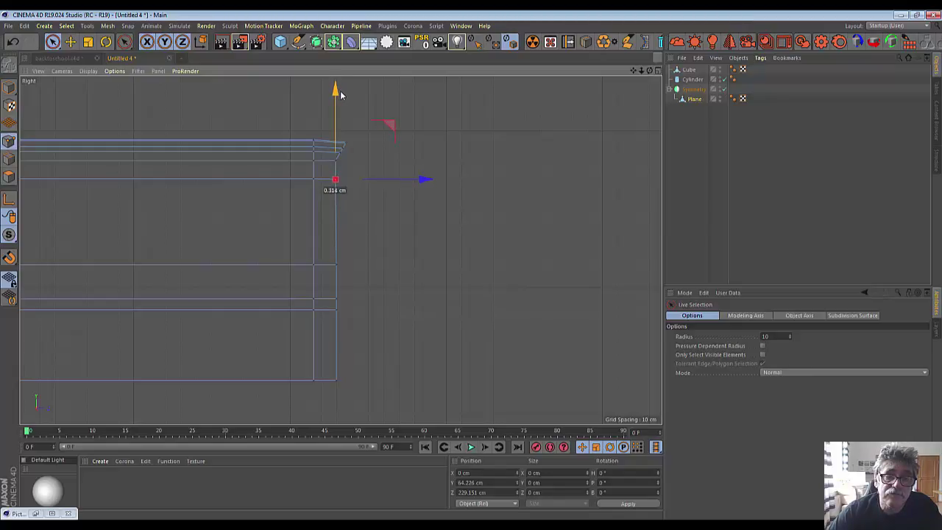
drag(341, 90, 341, 89)
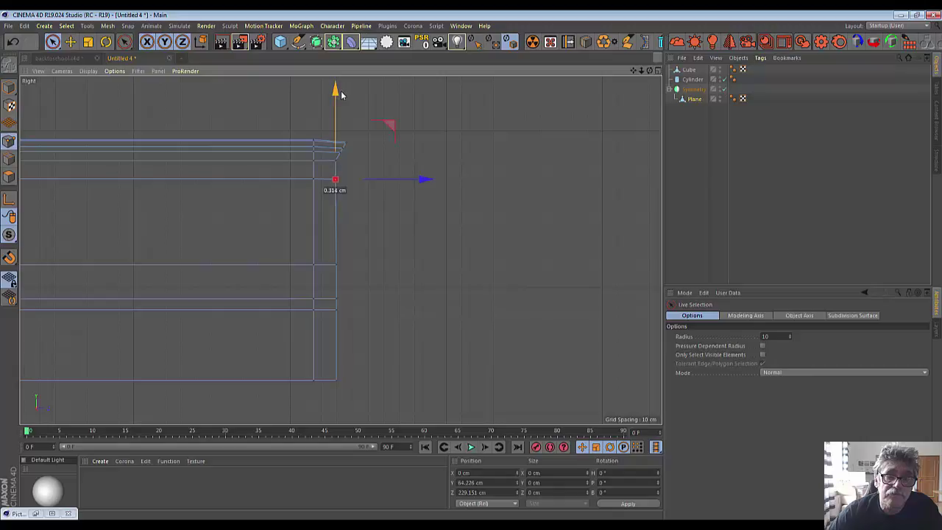
key(ctrl+z)
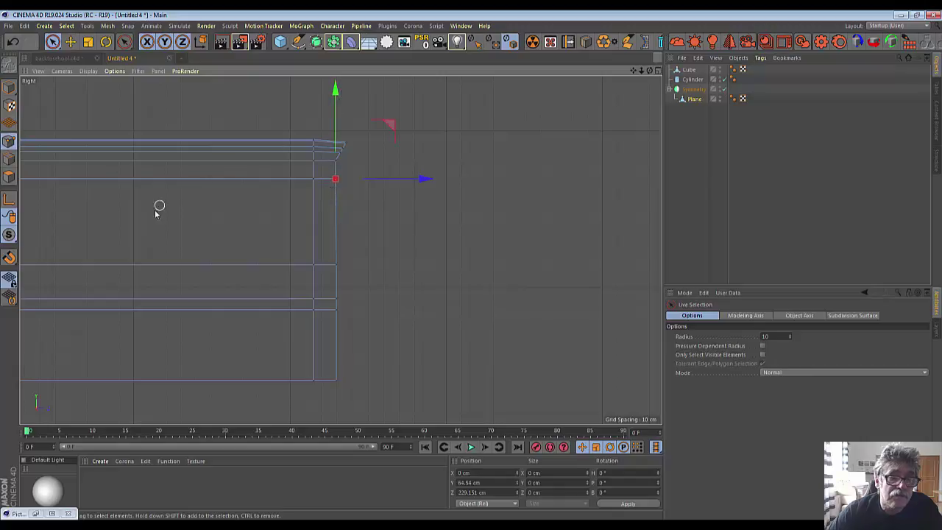
scroll(157, 206, up, 3)
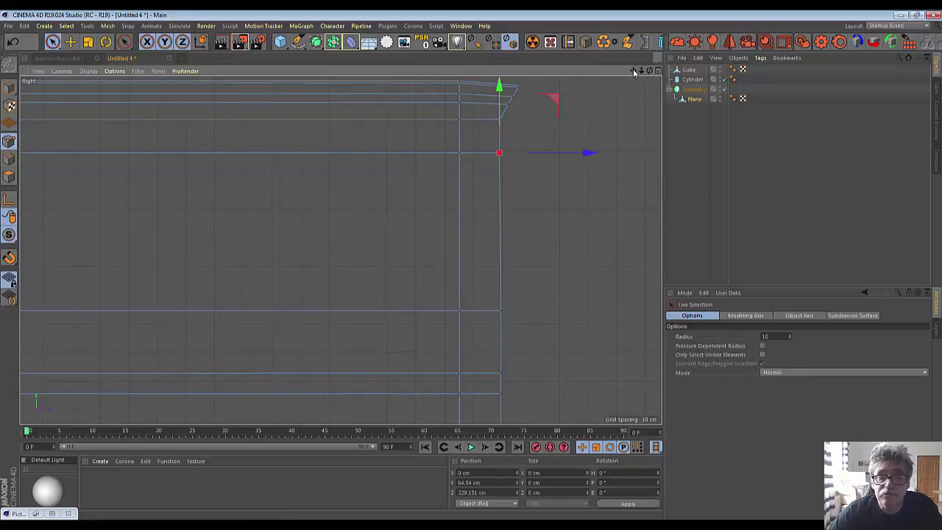
mouse_move(632, 70)
mouse_down()
mouse_move(341, 250)
mouse_move(273, 108)
mouse_up()
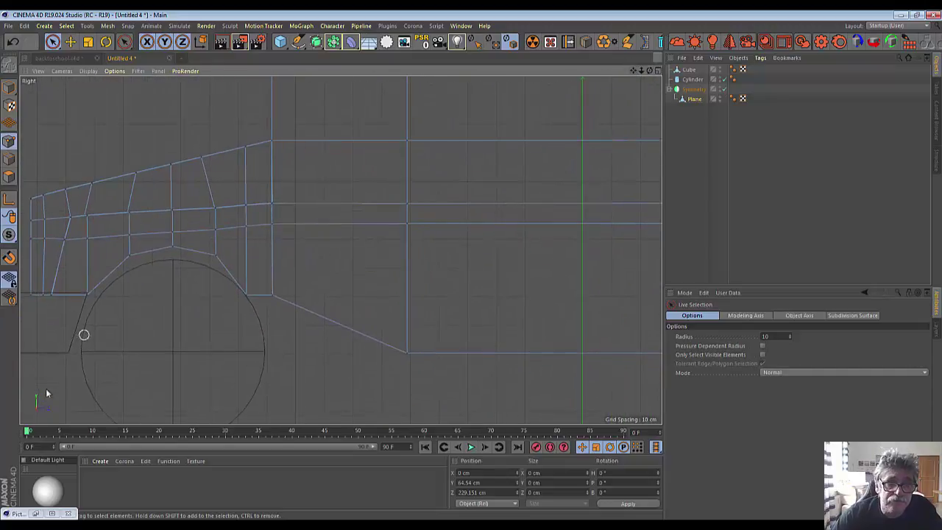
Step: Raise the wheel-arch end point, then drop the corner point behind it to Y -64.279 cm
click(244, 298)
drag(247, 208, 252, 190)
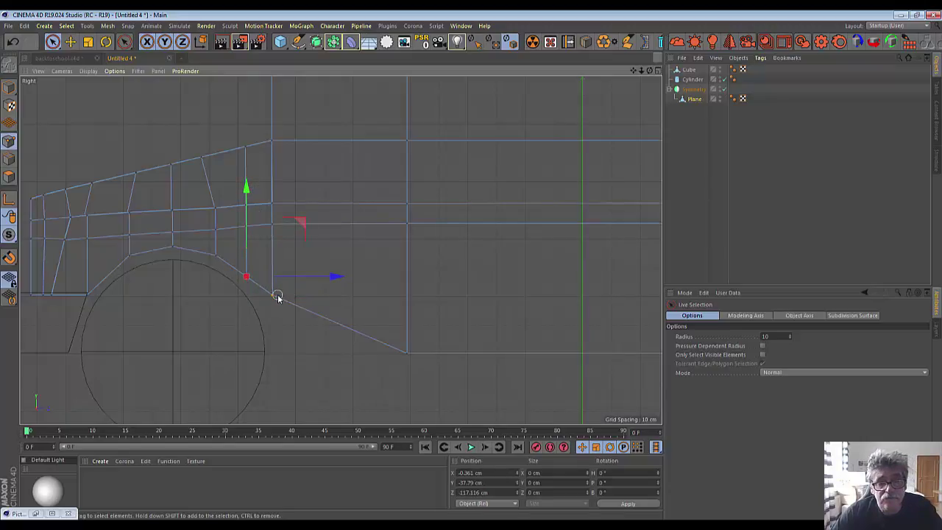
click(274, 296)
mouse_move(271, 208)
mouse_down()
mouse_move(273, 259)
mouse_move(284, 268)
mouse_up()
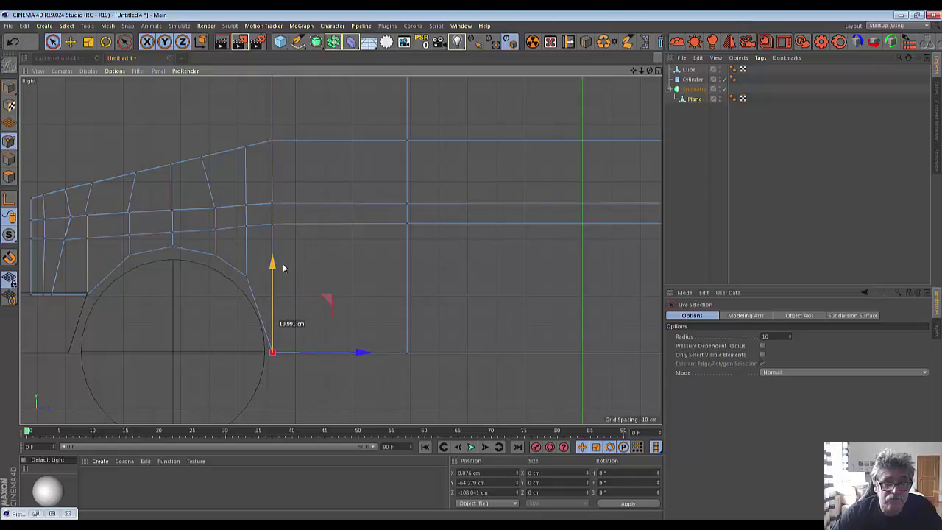
scroll(219, 319, down, 2)
scroll(219, 320, down, 2)
scroll(214, 322, down, 2)
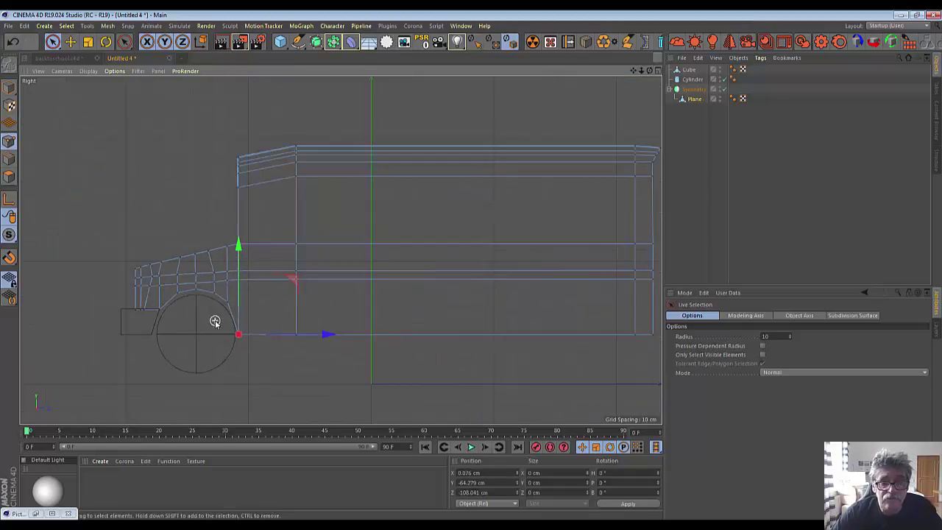
scroll(215, 321, down, 2)
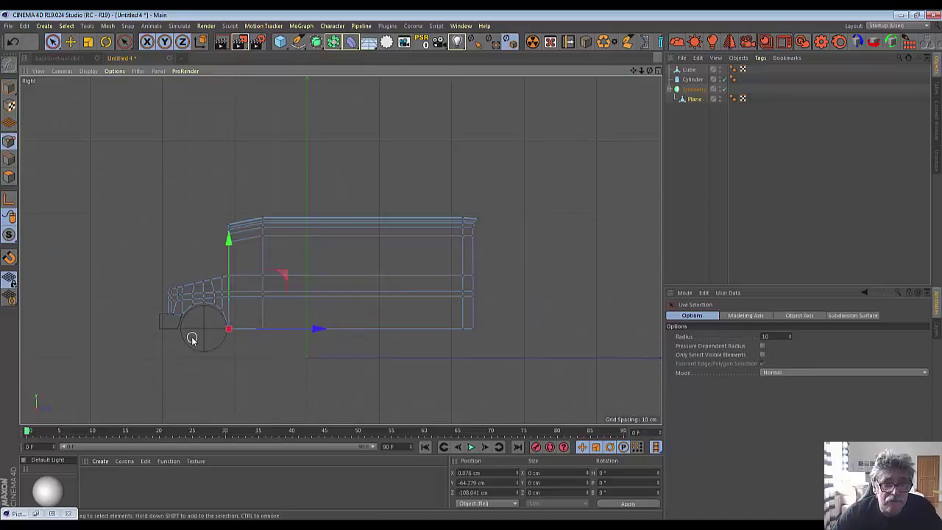
scroll(191, 338, up, 2)
scroll(191, 338, down, 1)
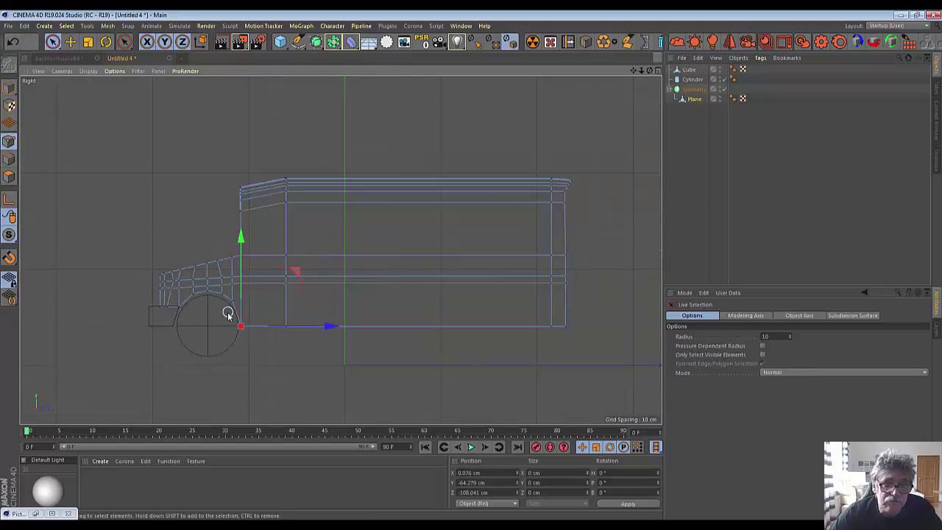
click(457, 383)
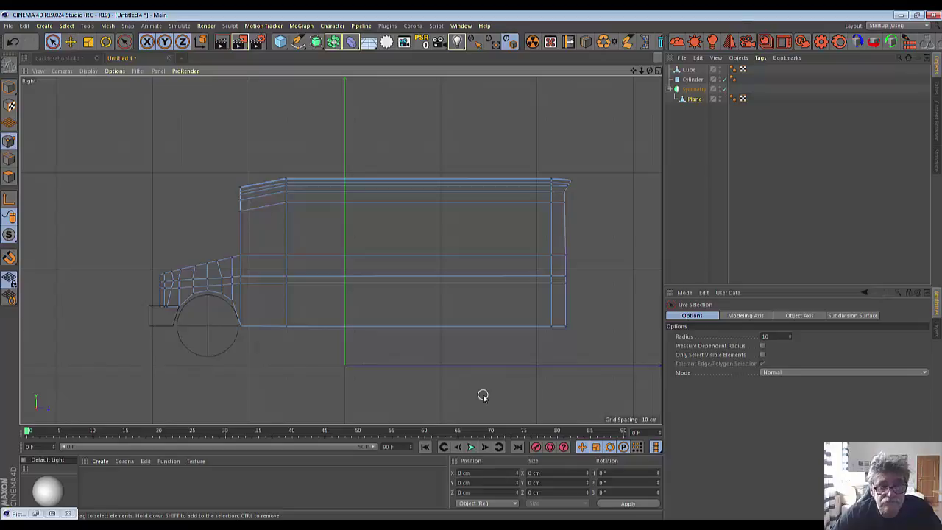
Step: Cut a horizontal edge along the full lower body with Line Cut
click(124, 42)
click(147, 91)
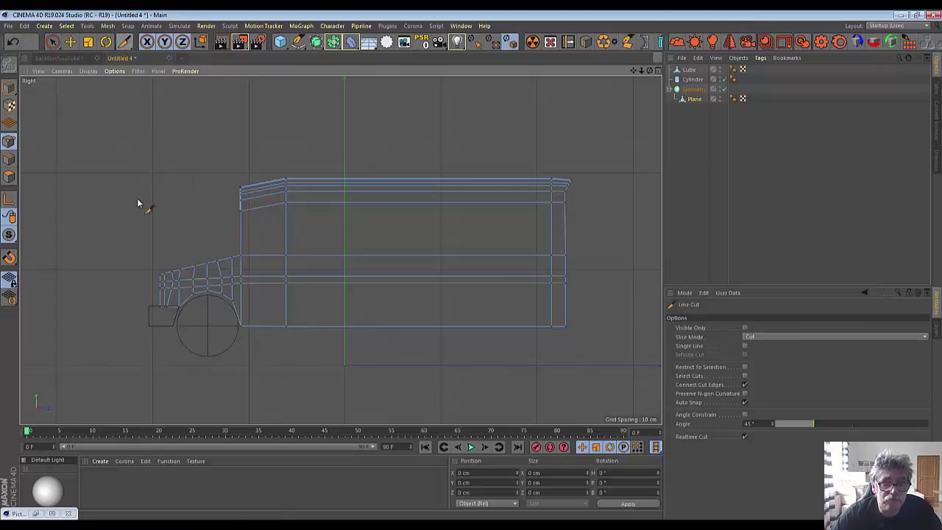
click(221, 313)
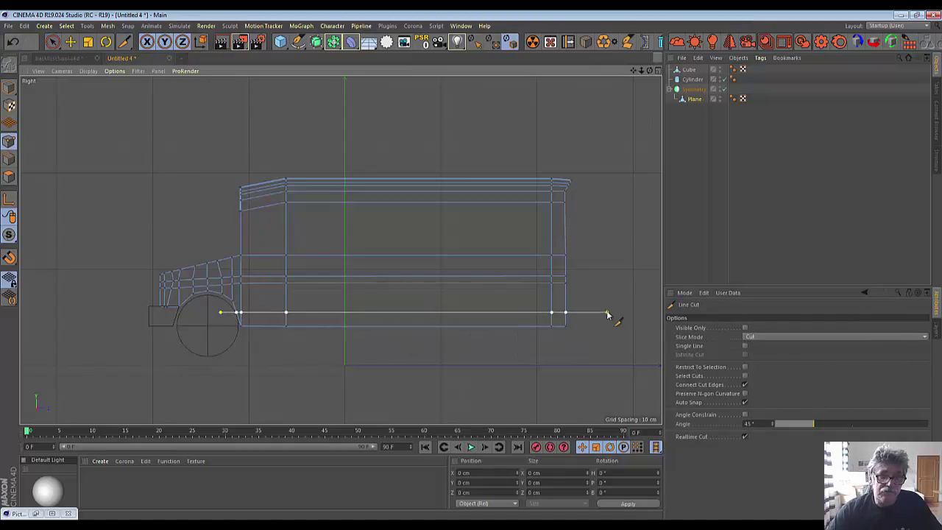
key(Escape)
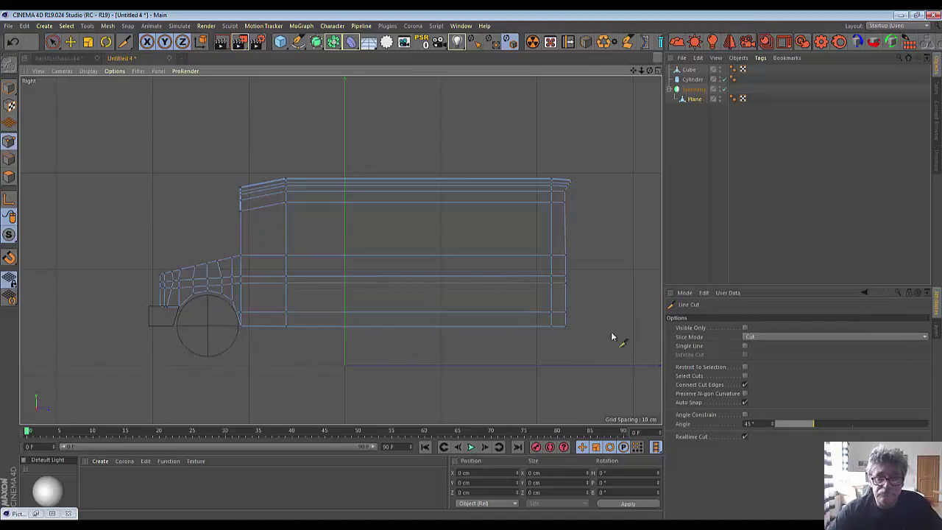
scroll(214, 371, up, 2)
scroll(215, 371, up, 2)
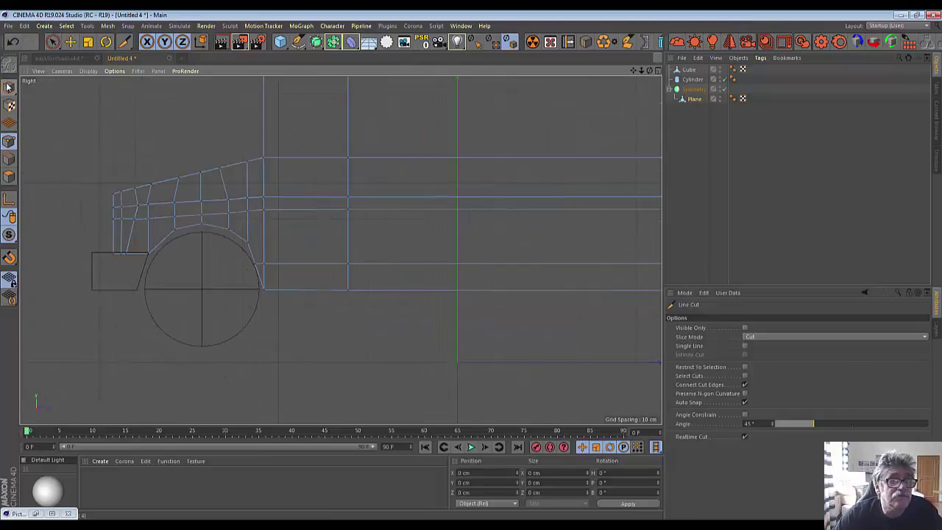
Step: Slide the new arch cut point onto the edge behind the arch and nudge the arch-top point sideways
drag(59, 42, 96, 56)
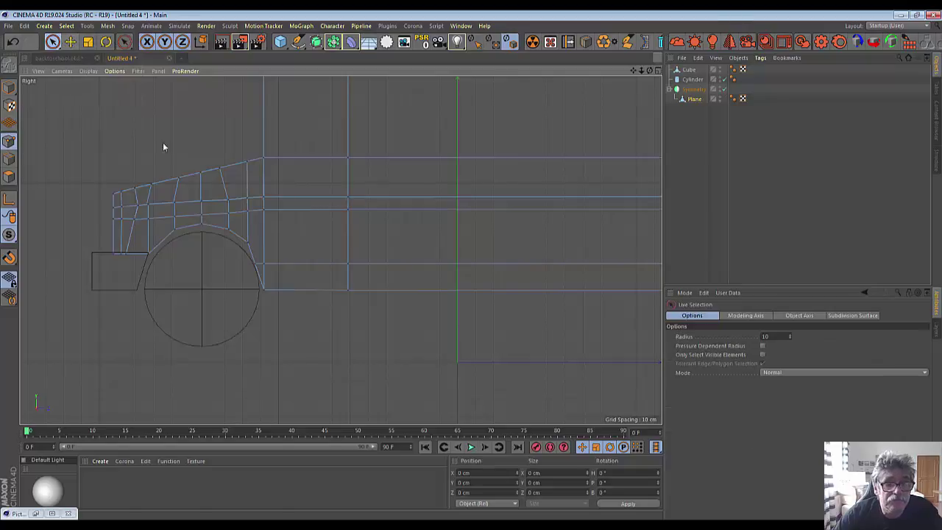
click(254, 264)
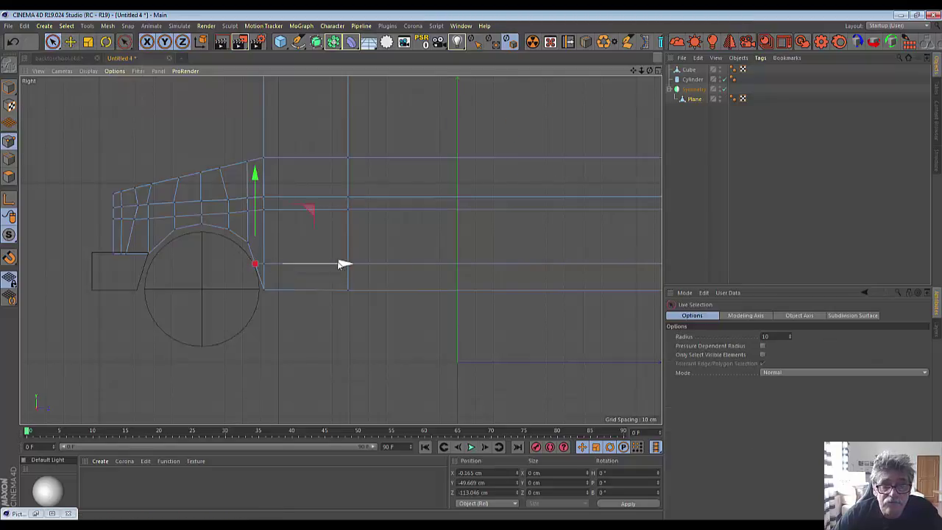
drag(345, 263, 349, 264)
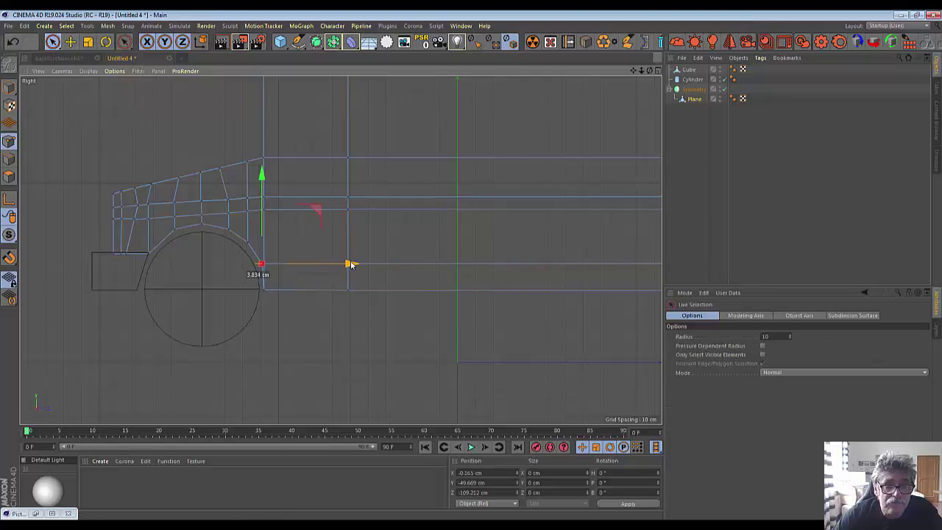
click(284, 374)
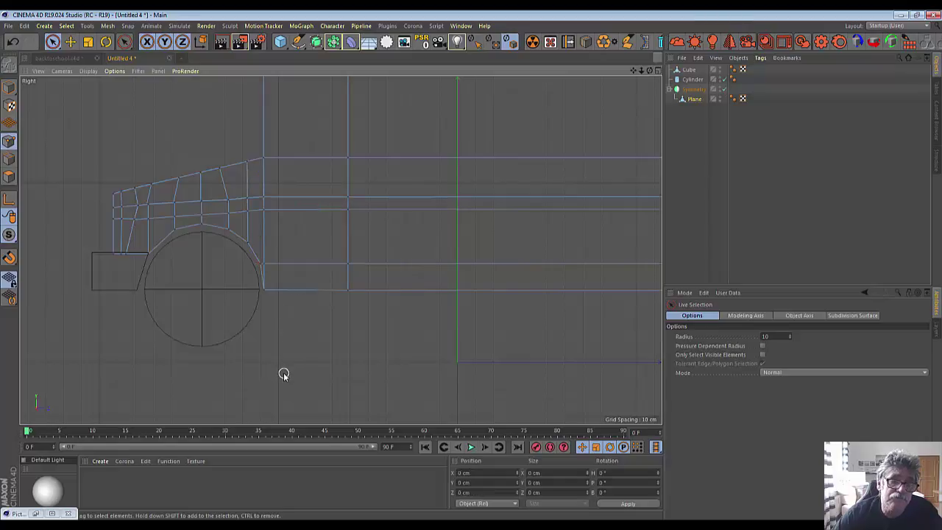
click(176, 223)
click(173, 225)
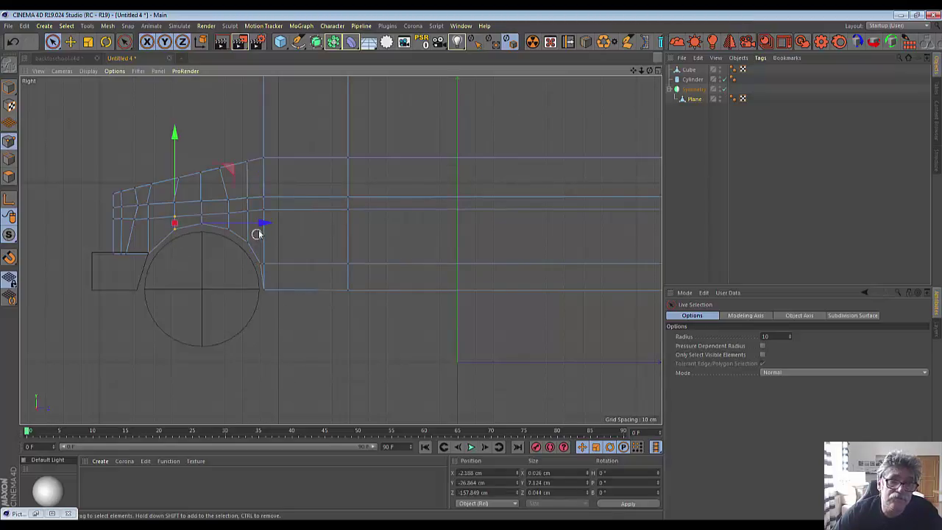
drag(263, 223, 264, 225)
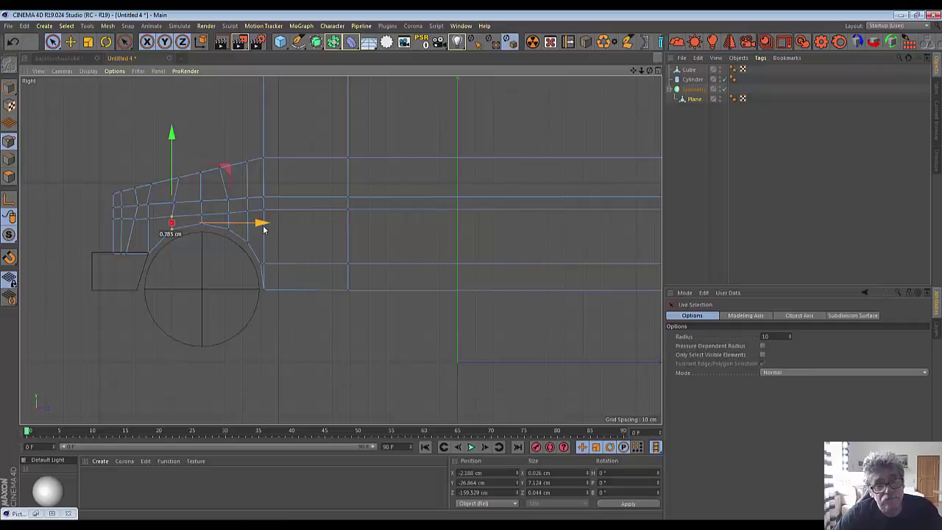
click(301, 382)
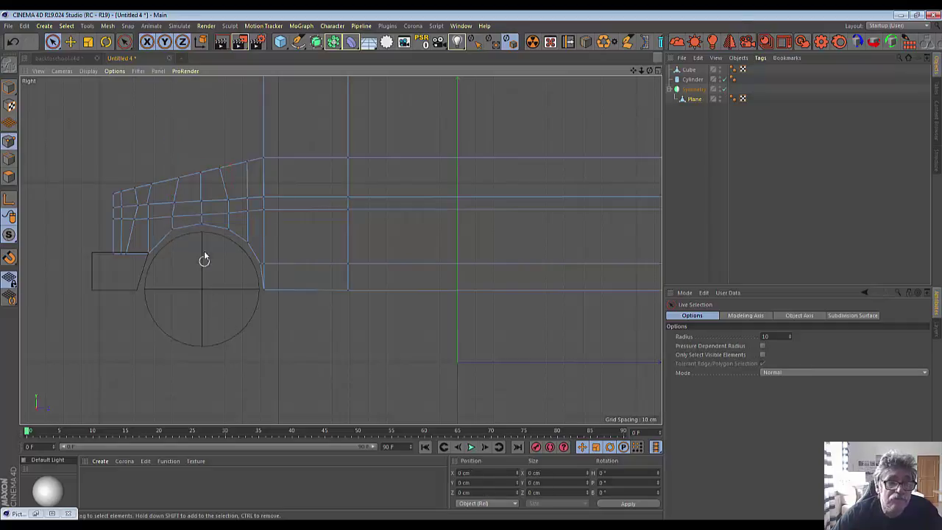
Step: Nudge two hood middle-line points slightly to even out the edge spacing
click(180, 206)
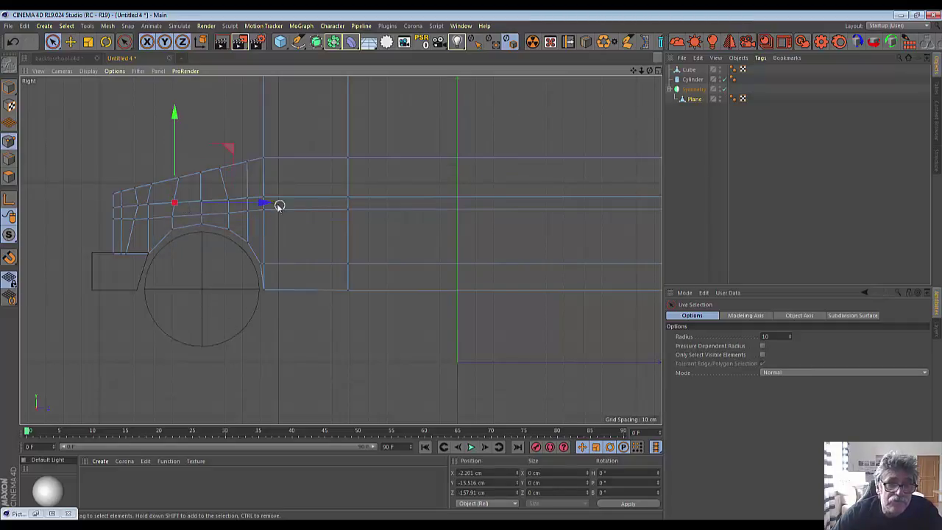
drag(263, 203, 263, 205)
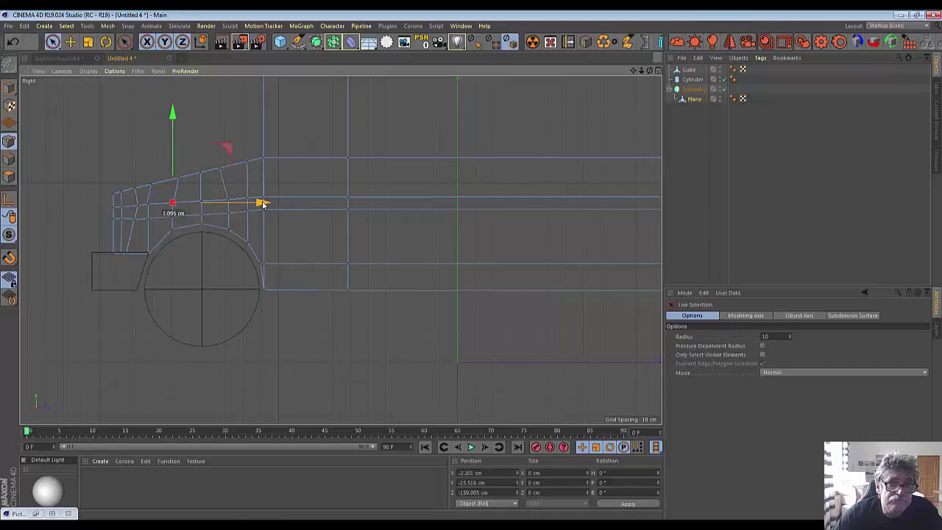
click(148, 205)
drag(237, 205, 235, 206)
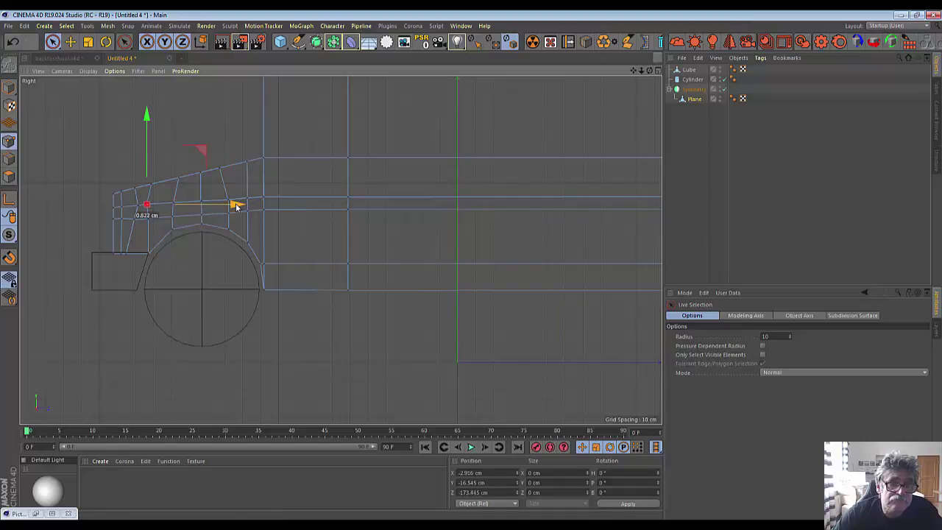
click(320, 379)
Step: Ctrl-drag the front wheel Cylinder rearward to create Cylinder.1 under the rear of the body
scroll(419, 368, down, 3)
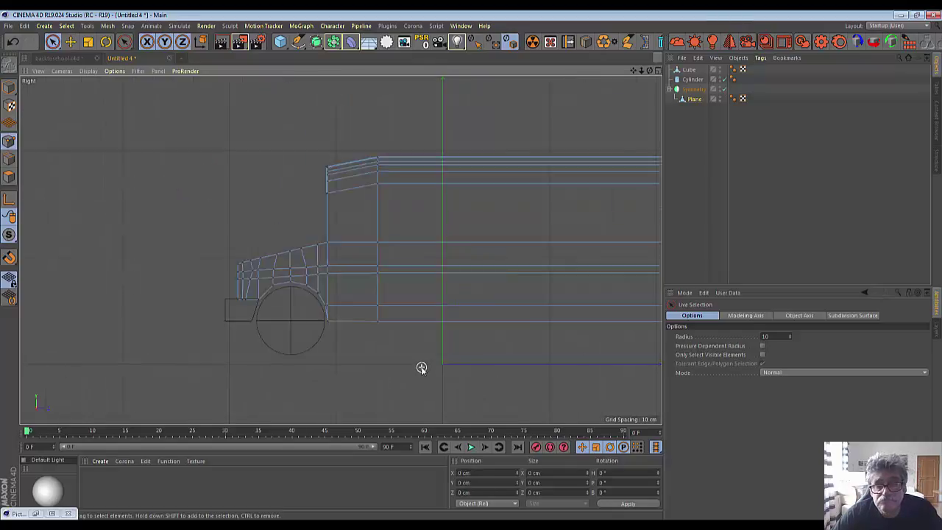
scroll(421, 368, down, 3)
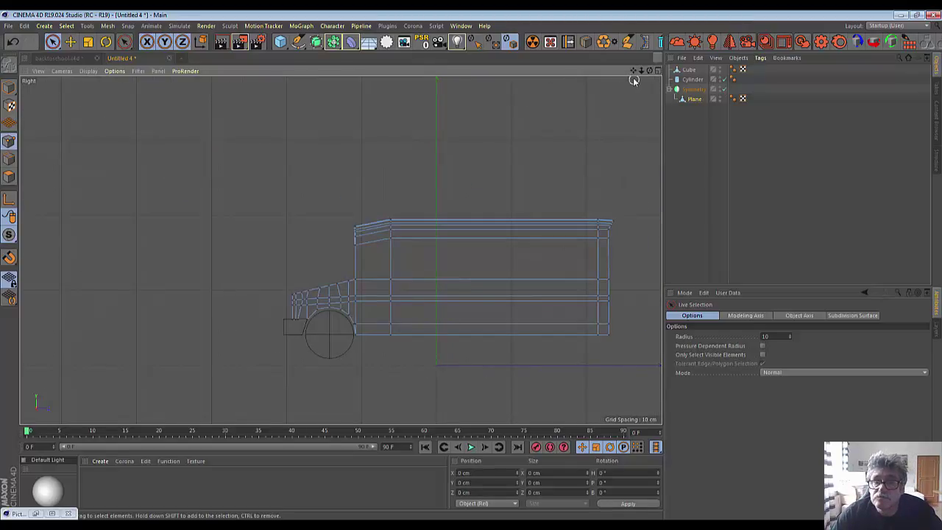
drag(632, 72, 341, 251)
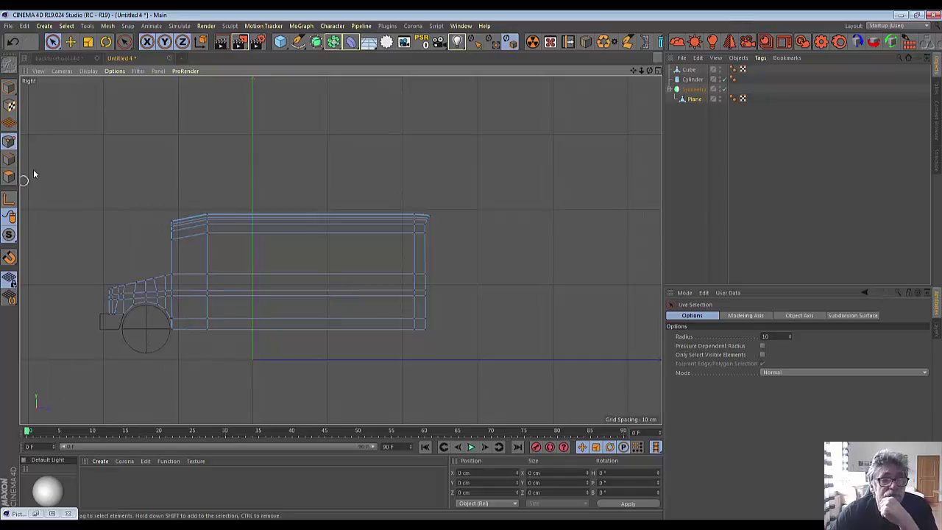
click(160, 341)
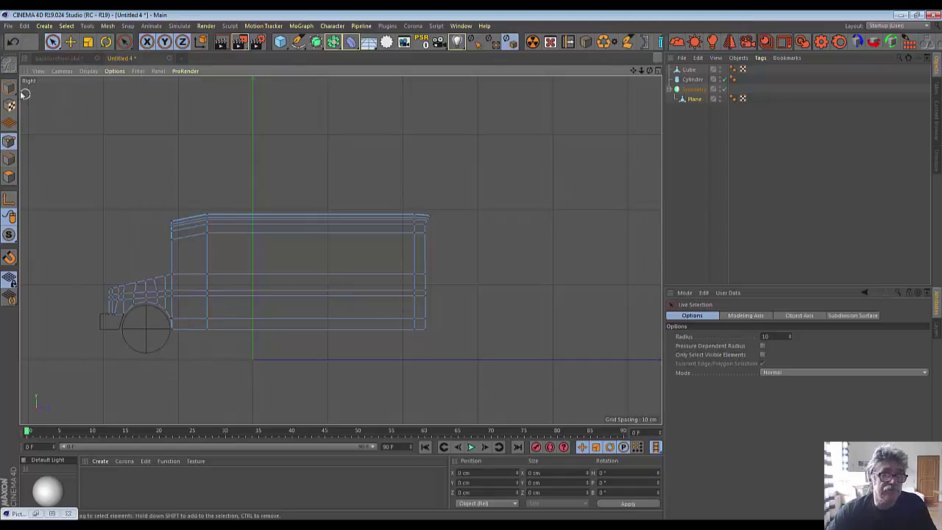
click(161, 349)
click(159, 354)
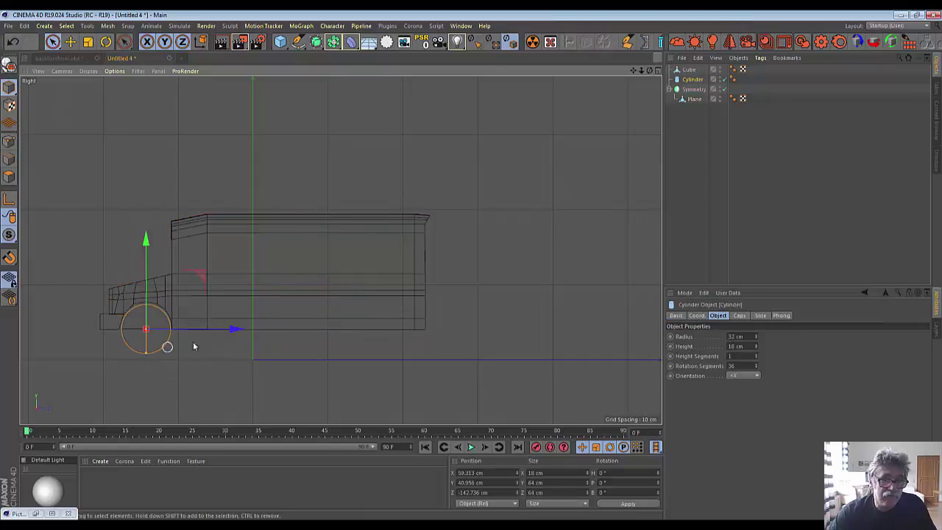
mouse_move(232, 330)
ctrl+mouse_down()
mouse_move(451, 342)
mouse_move(414, 336)
ctrl+mouse_up()
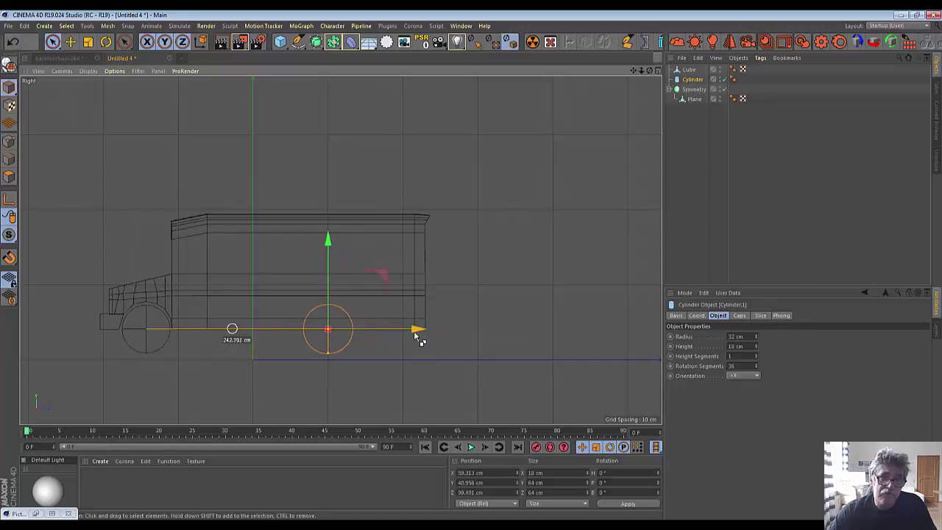
ctrl+drag(418, 340, 421, 340)
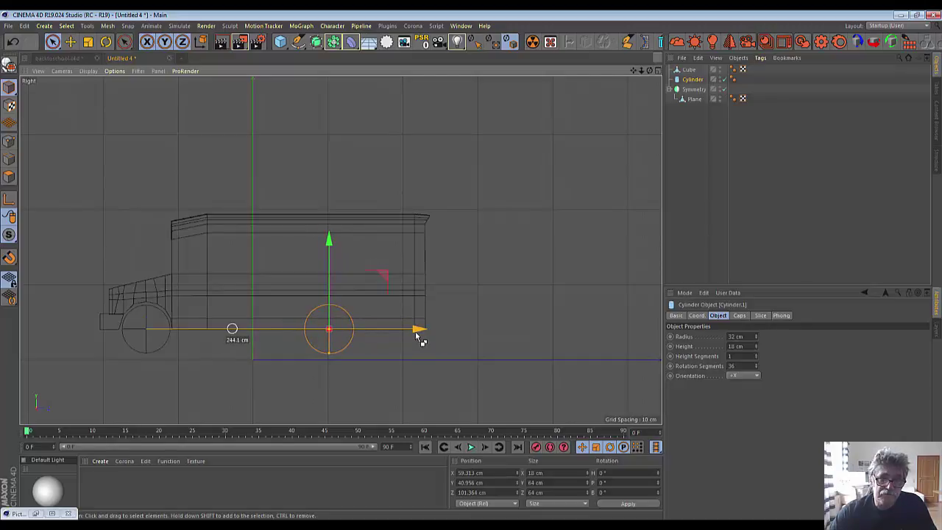
ctrl+drag(422, 340, 421, 337)
click(390, 375)
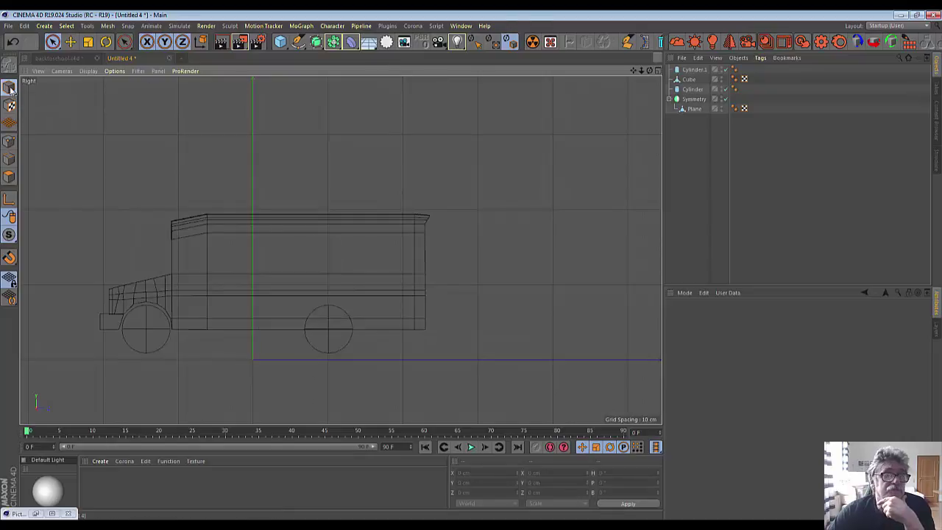
Step: Select the Plane in Polygons mode and activate Loop/Path Cut with Symmetrical Cut ticked
click(9, 176)
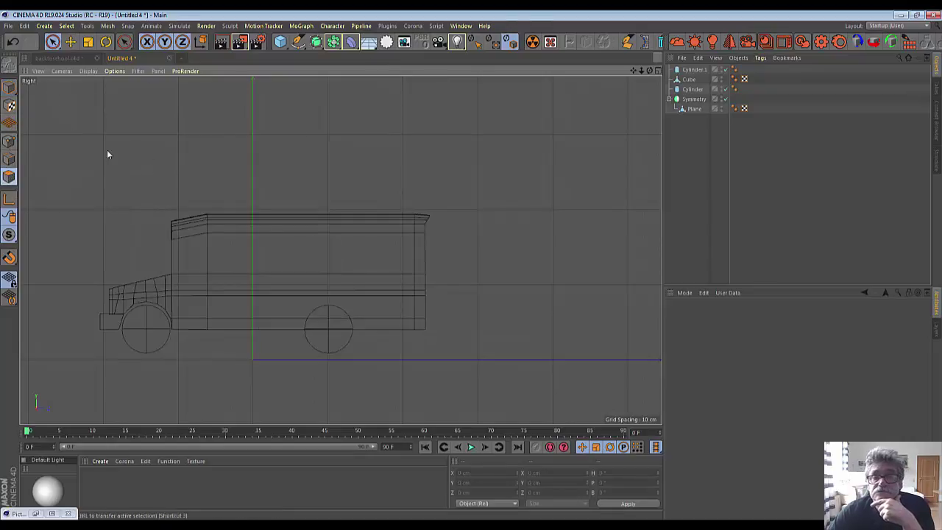
click(694, 109)
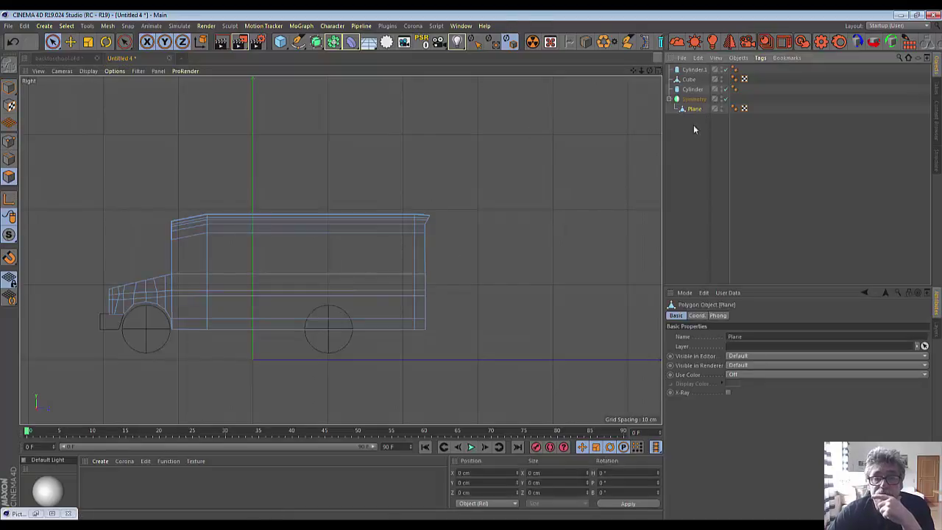
click(587, 42)
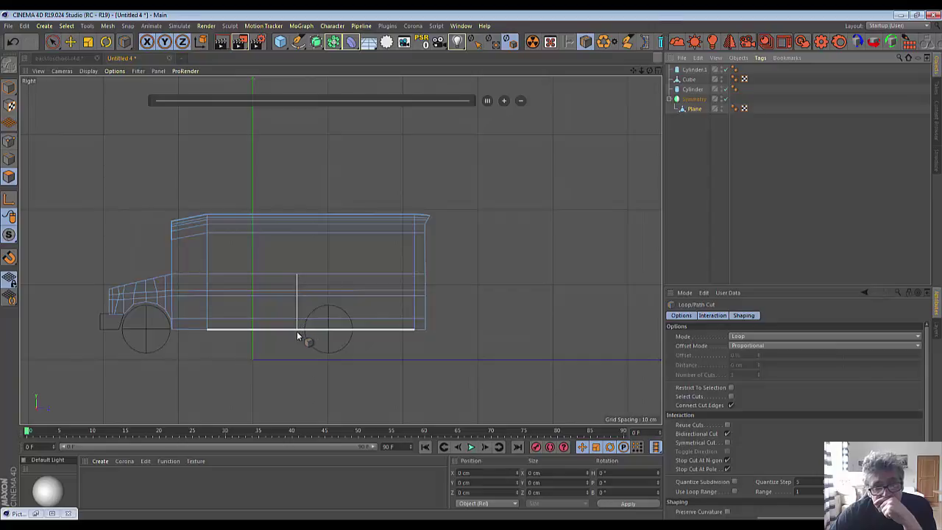
click(728, 444)
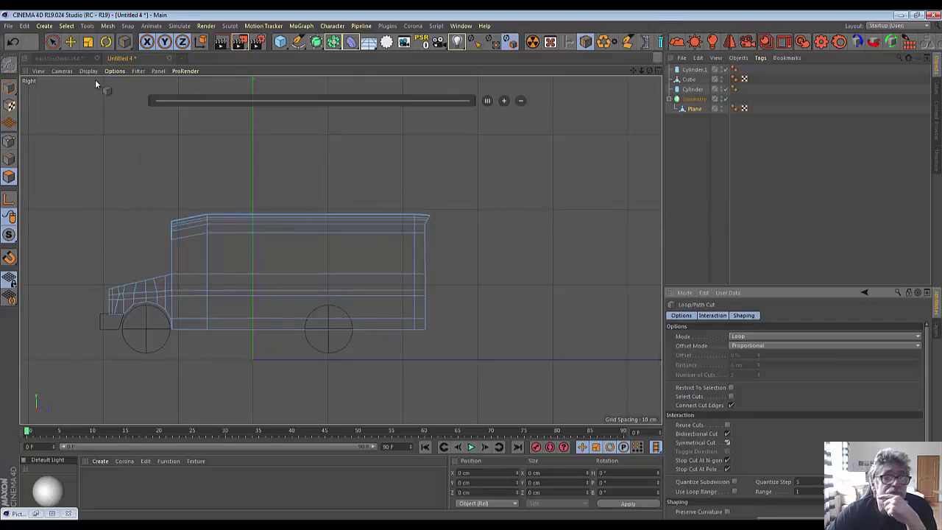
Step: Draw two vertical Line Cuts across the side, one behind and one ahead of the rear wheel
click(126, 42)
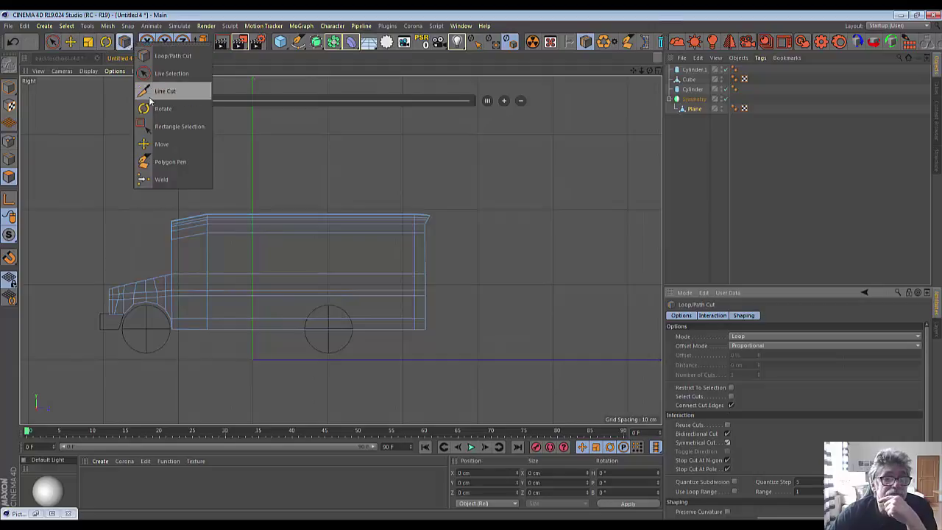
click(148, 89)
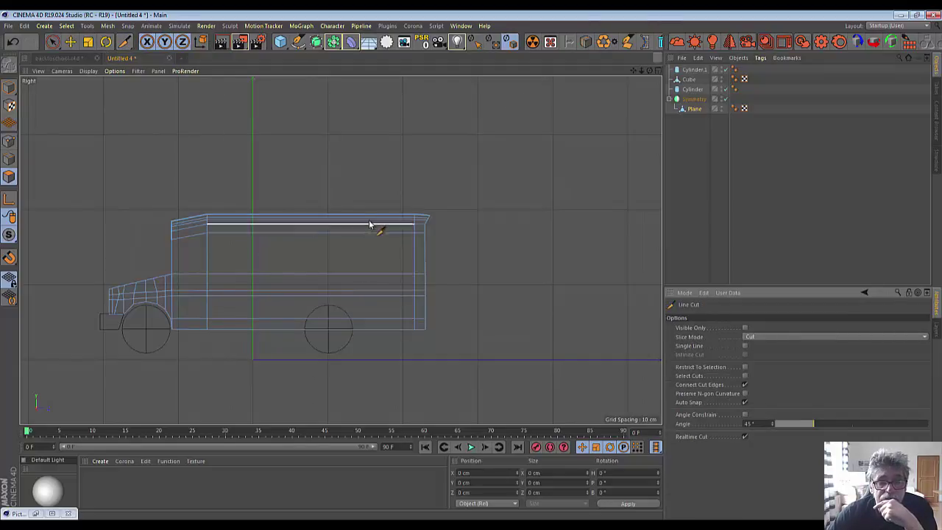
drag(361, 195, 361, 404)
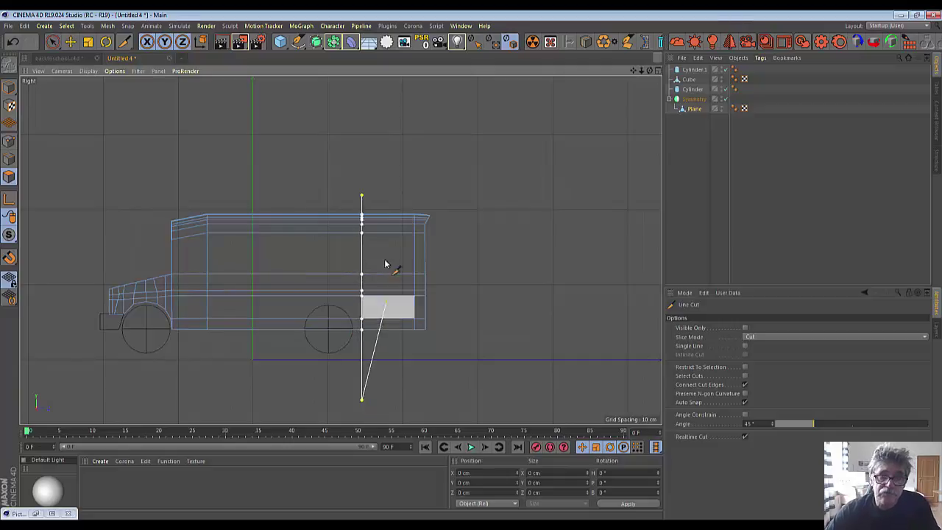
key(Escape)
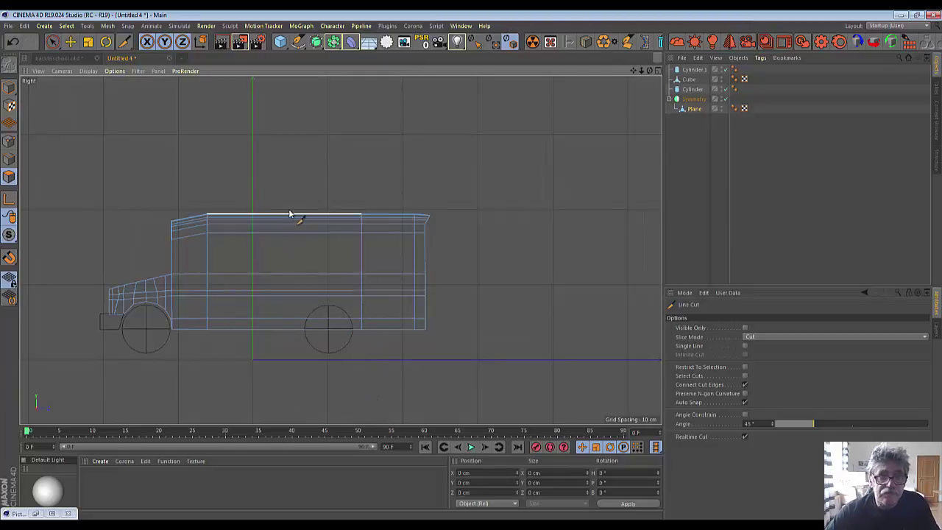
drag(291, 203, 301, 395)
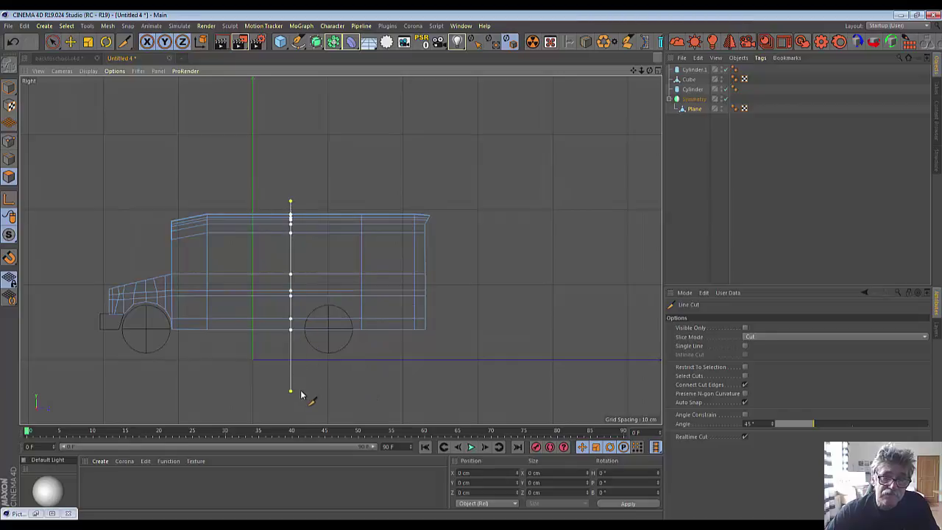
key(Escape)
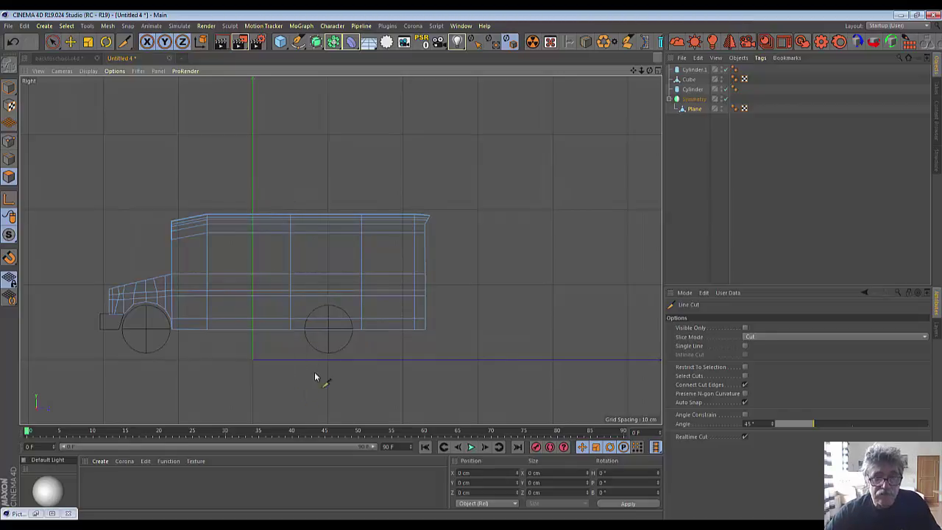
click(9, 140)
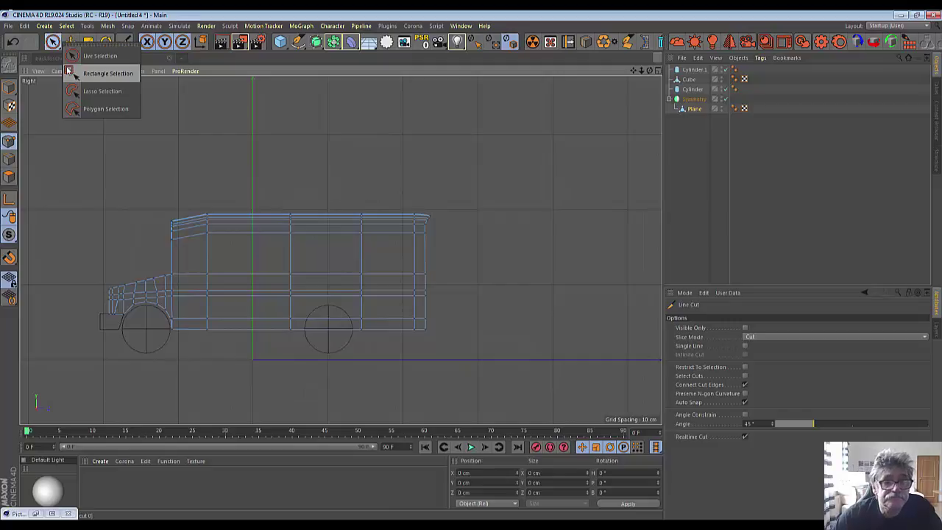
Step: Box-select the vertical edge ahead of the rear wheel and slide it slightly rearward
drag(53, 45, 110, 74)
drag(268, 175, 292, 371)
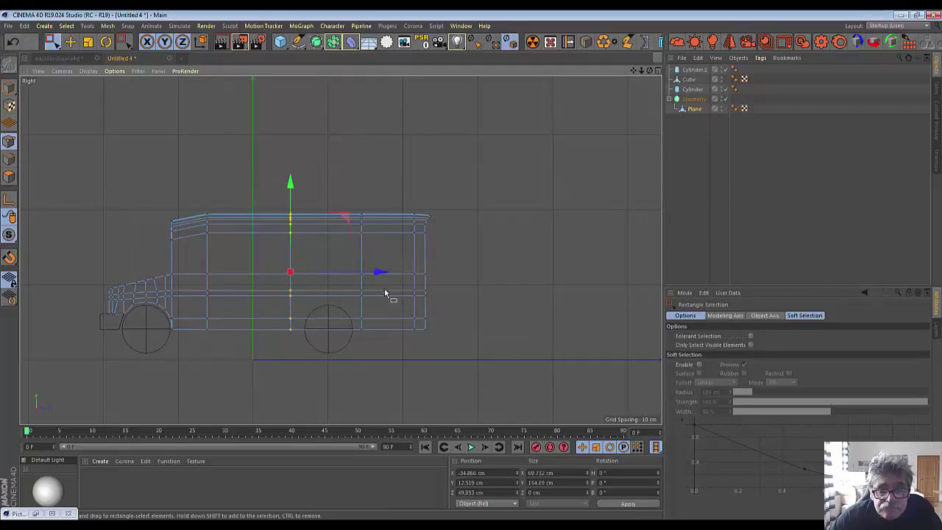
drag(383, 273, 386, 273)
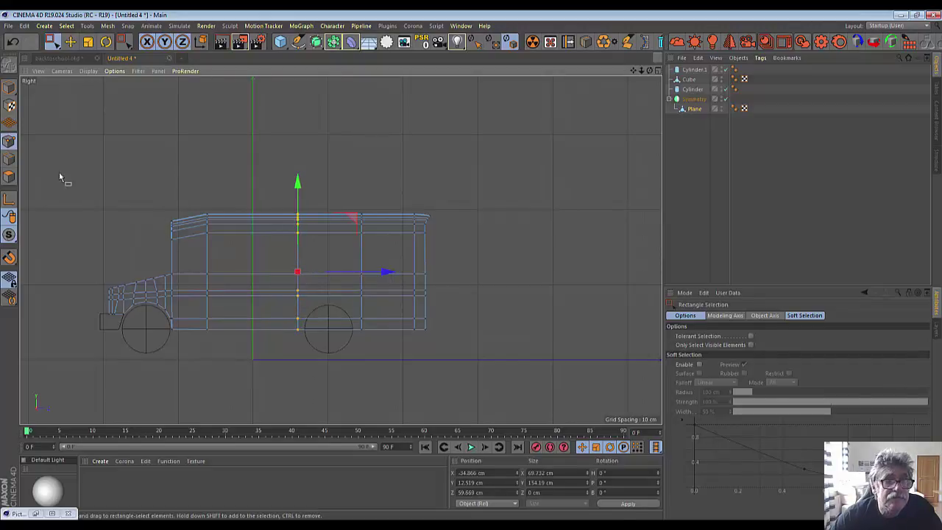
Step: In Points mode, select the rear cut's column of points and nudge it to Z 140.818 cm
click(10, 87)
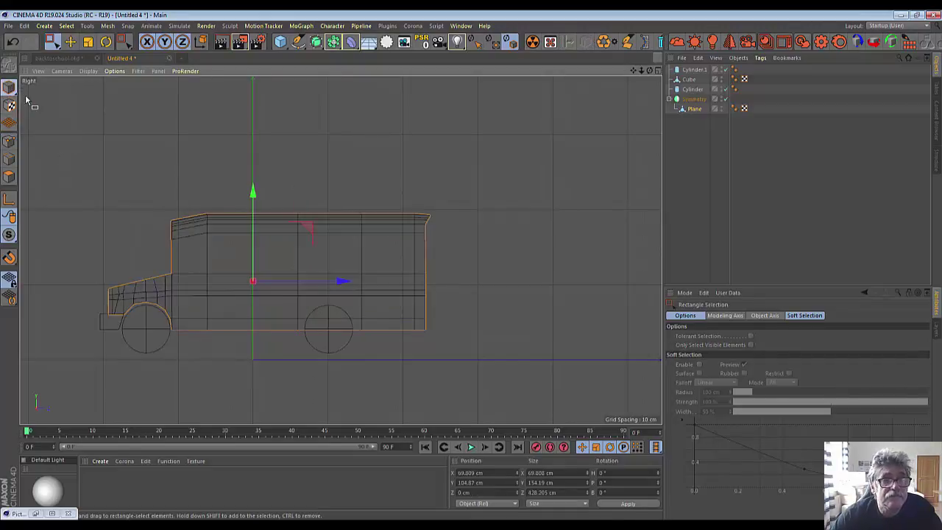
click(9, 176)
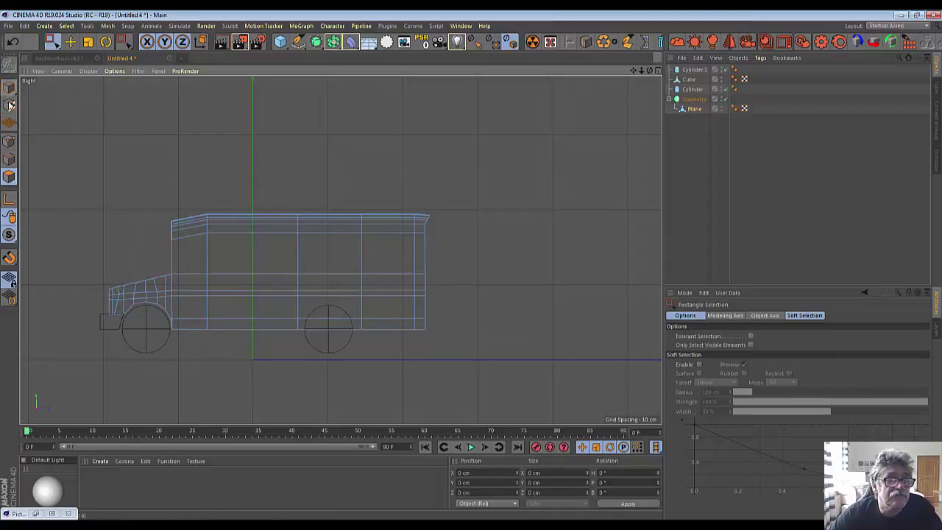
click(9, 141)
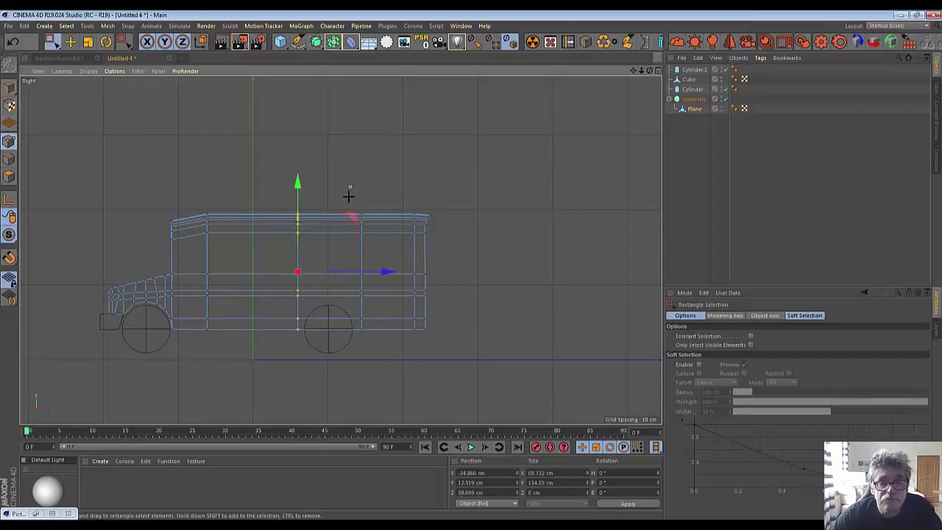
drag(350, 188, 383, 377)
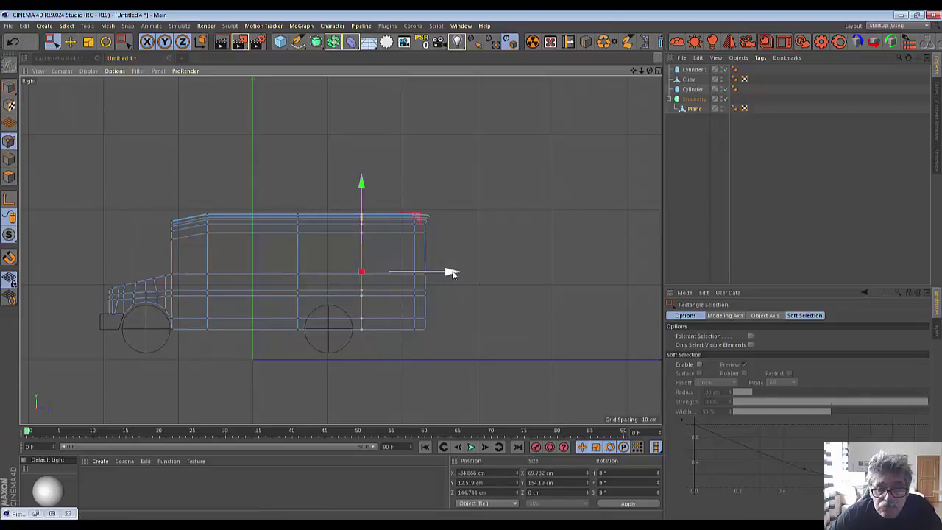
drag(448, 271, 448, 270)
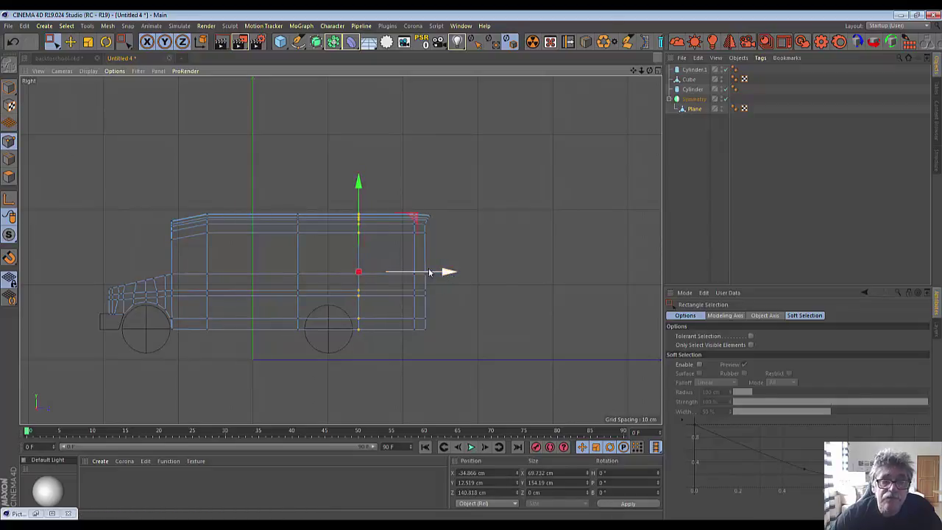
drag(125, 44, 151, 72)
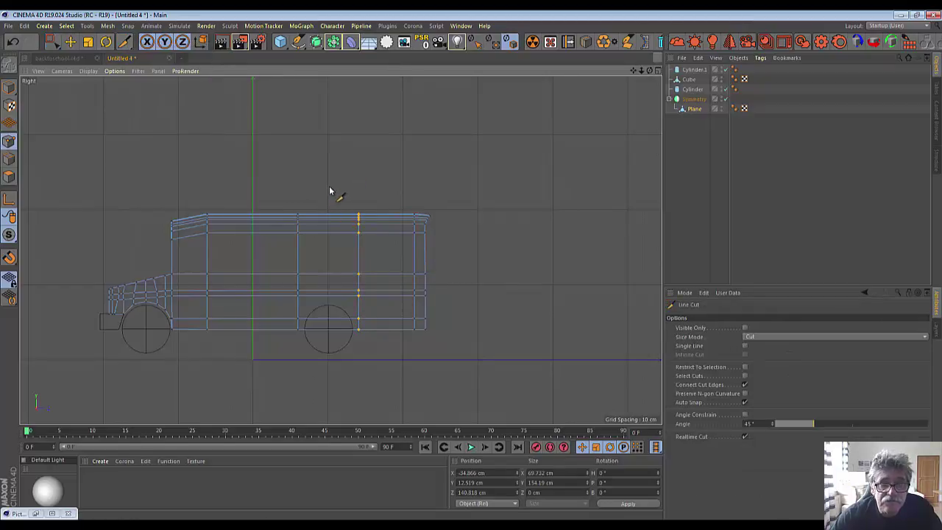
Step: Cut a vertical edge through the bus side just behind the rear wheel, discarding two trial cuts
drag(327, 185, 328, 389)
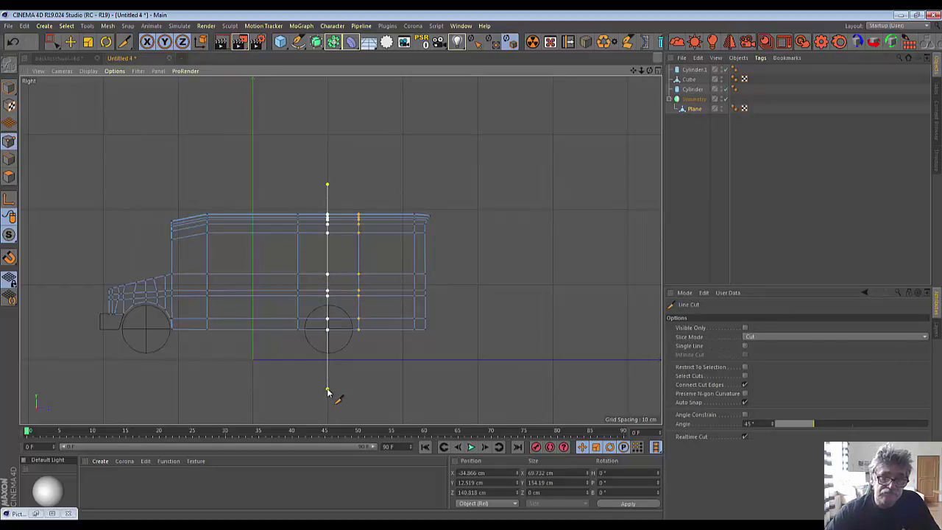
key(Escape)
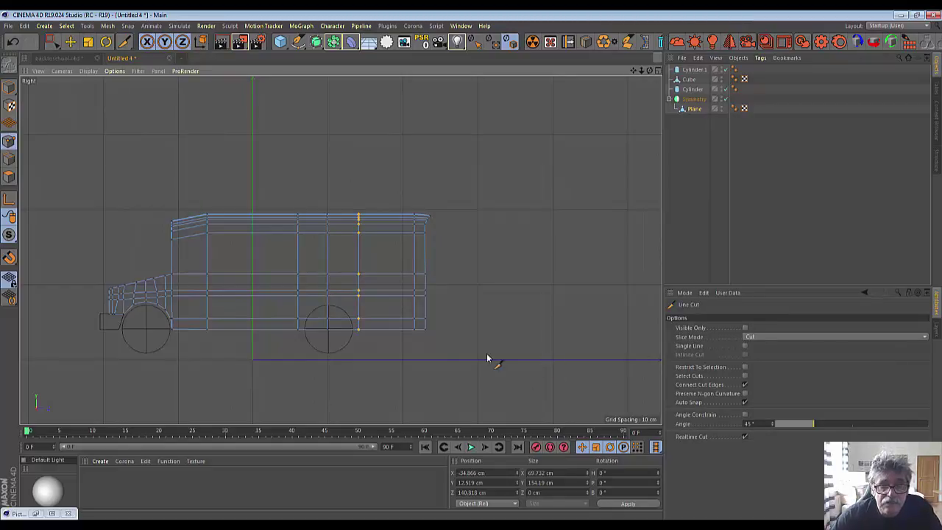
click(343, 191)
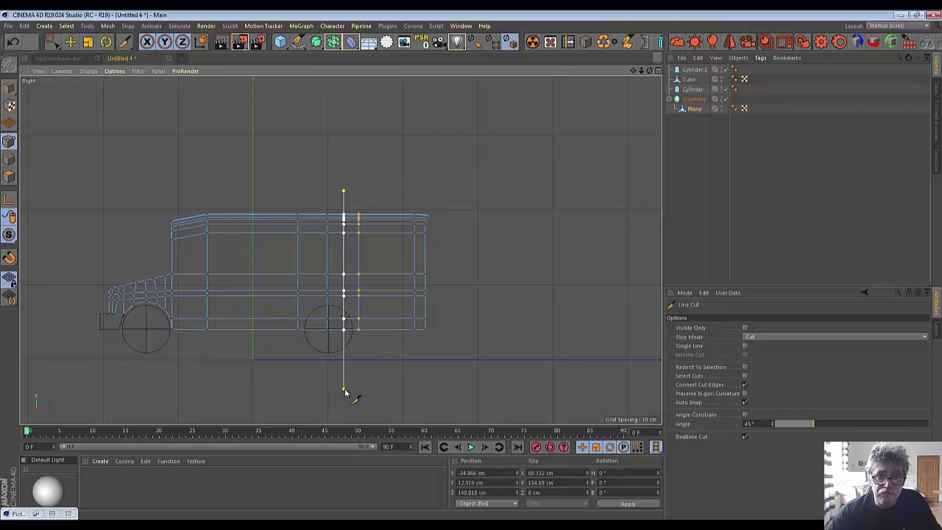
key(Escape)
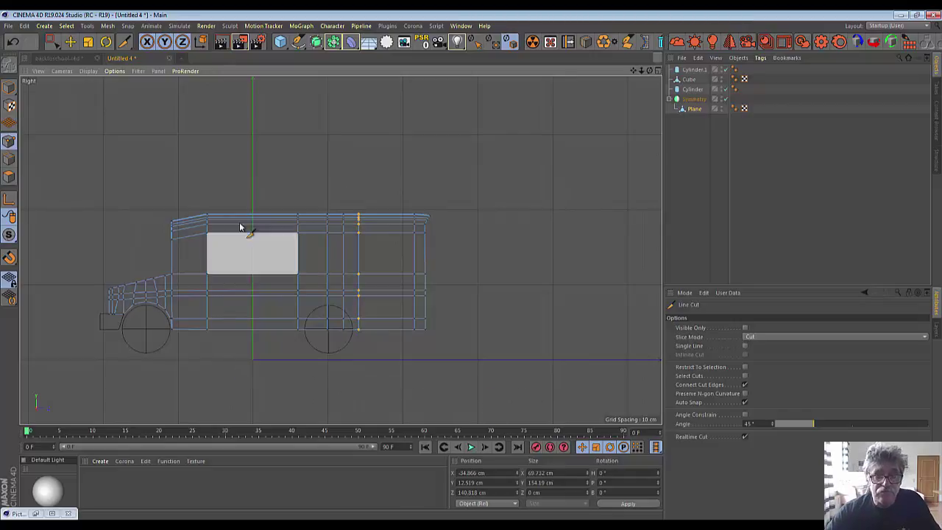
click(313, 201)
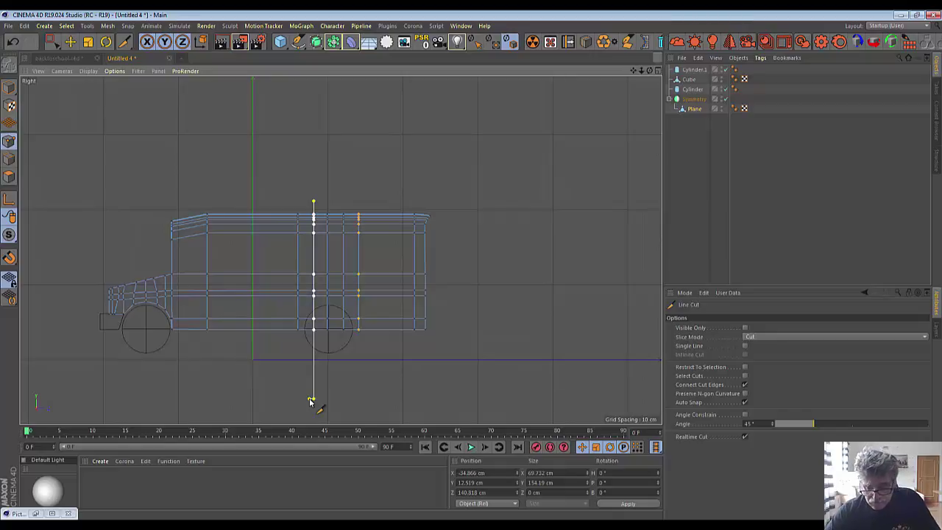
click(311, 399)
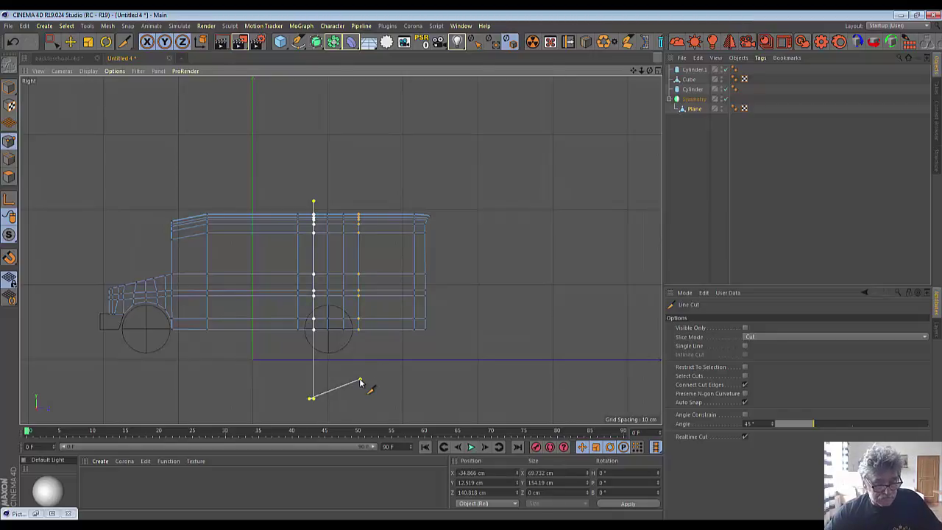
key(Escape)
scroll(365, 388, up, 2)
scroll(368, 392, up, 2)
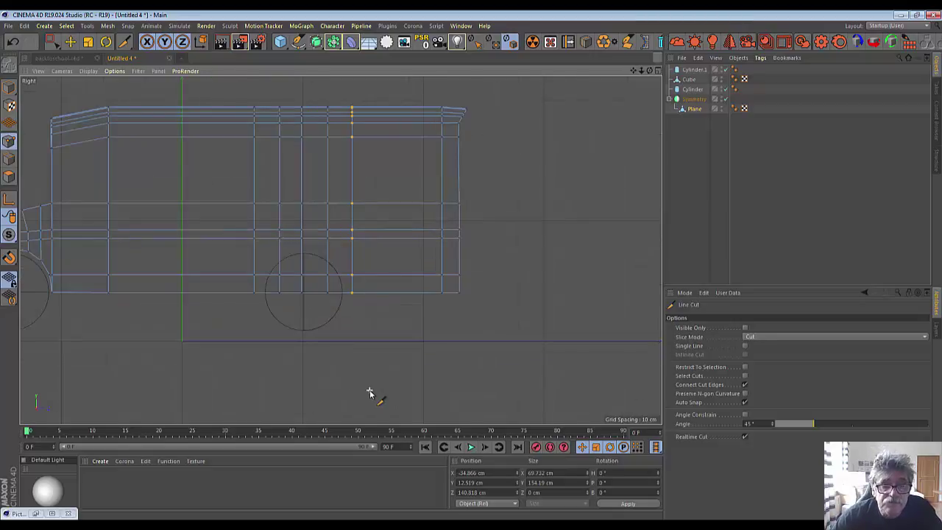
Step: Align the new cut's point column over the rear wheel centre, then switch to Live Selection
click(52, 42)
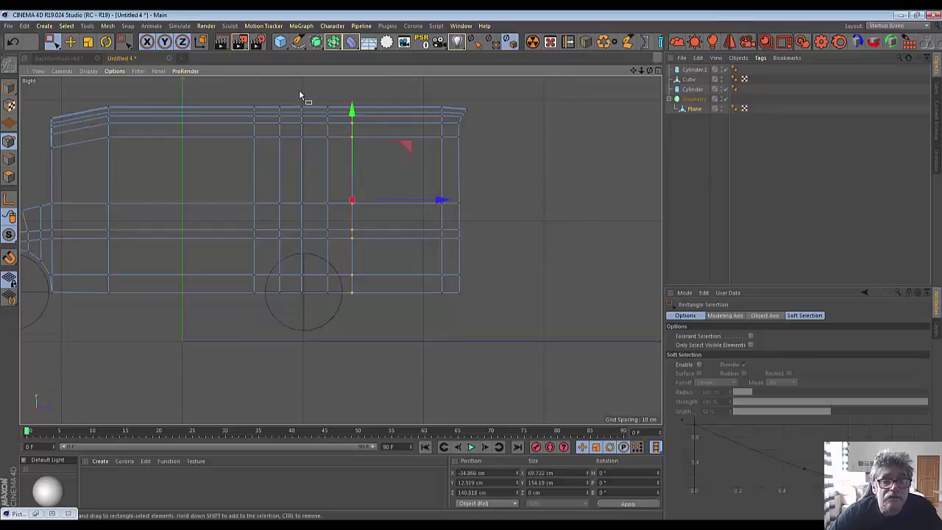
drag(300, 96, 313, 381)
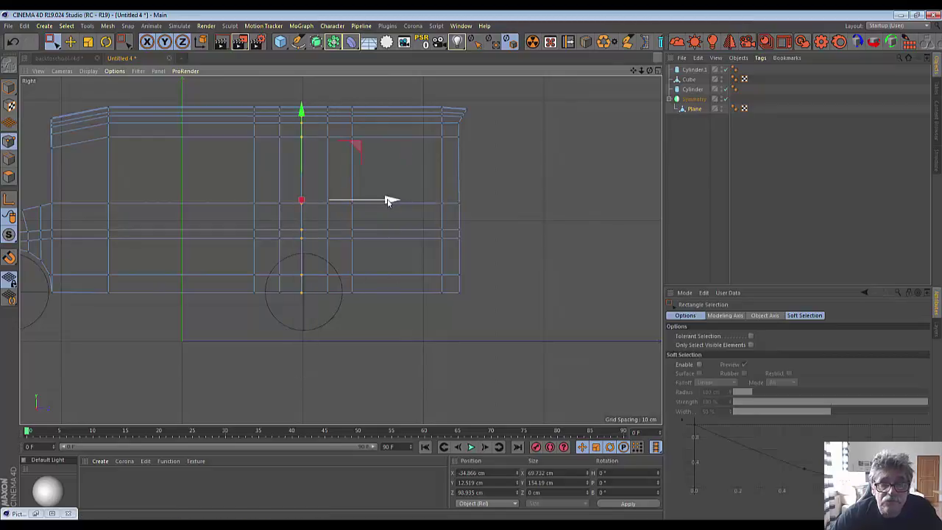
drag(388, 200, 392, 203)
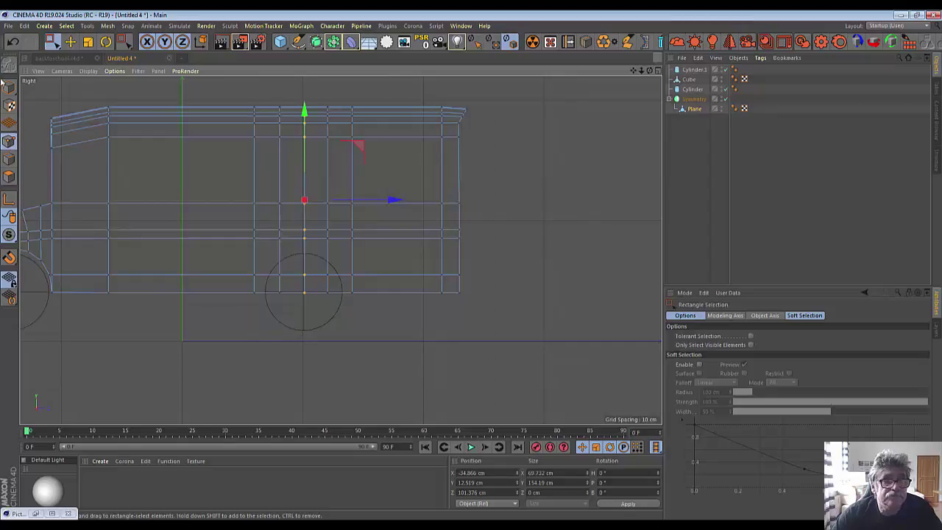
drag(52, 42, 85, 62)
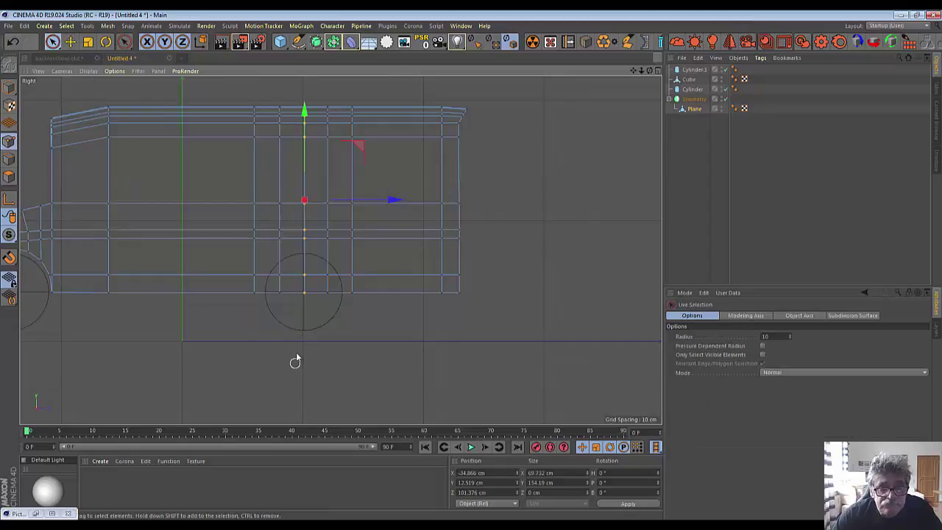
Step: Try raising bottom-edge points into a notch over the rear wheel, then undo it
click(279, 292)
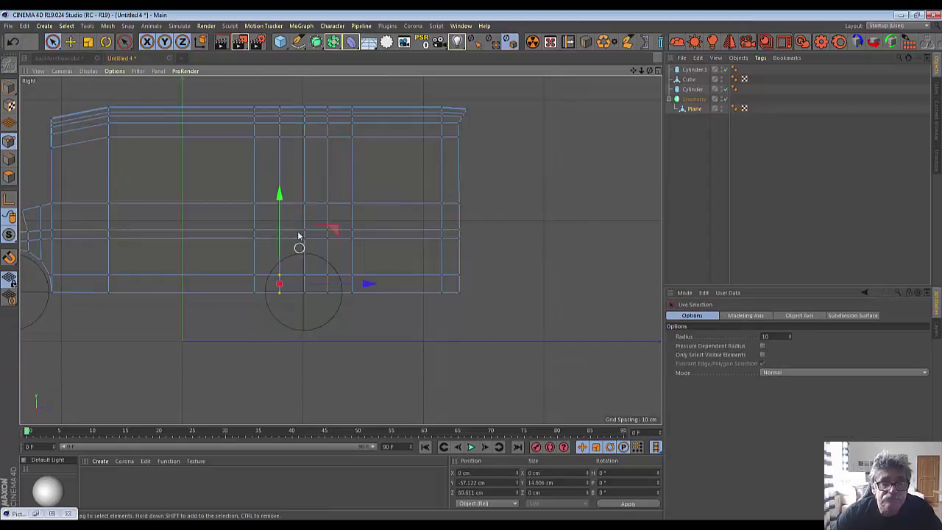
drag(280, 193, 281, 169)
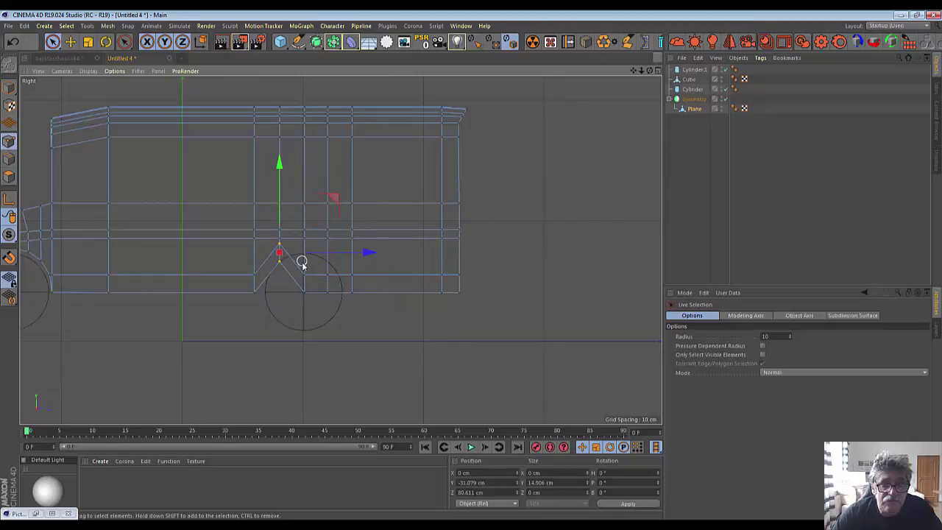
click(303, 292)
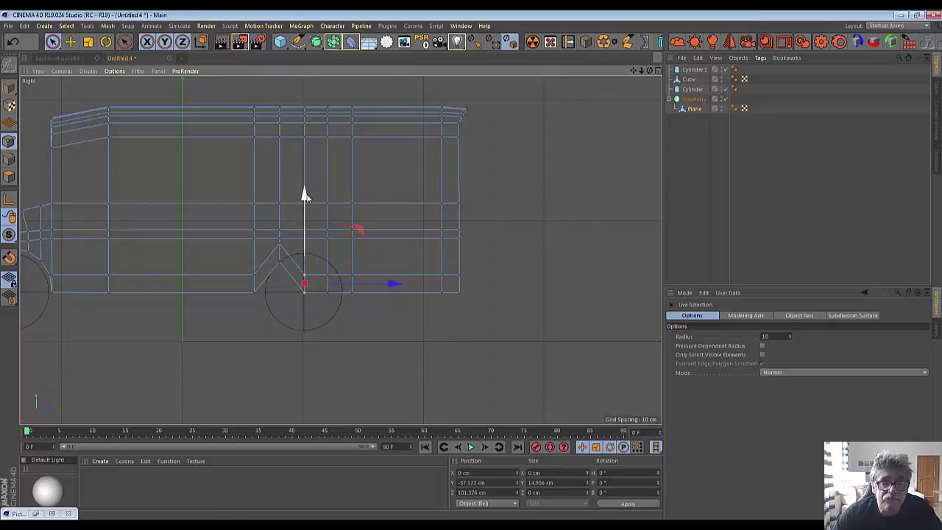
mouse_move(305, 190)
mouse_down()
mouse_move(304, 149)
mouse_move(303, 191)
mouse_up()
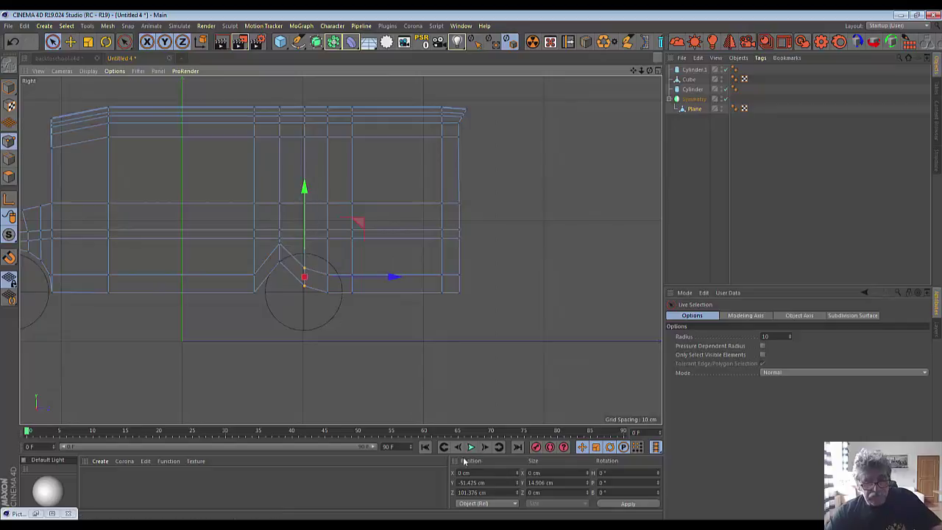
key(ctrl+z)
key(ctrl+z)
key(ctrl+z)
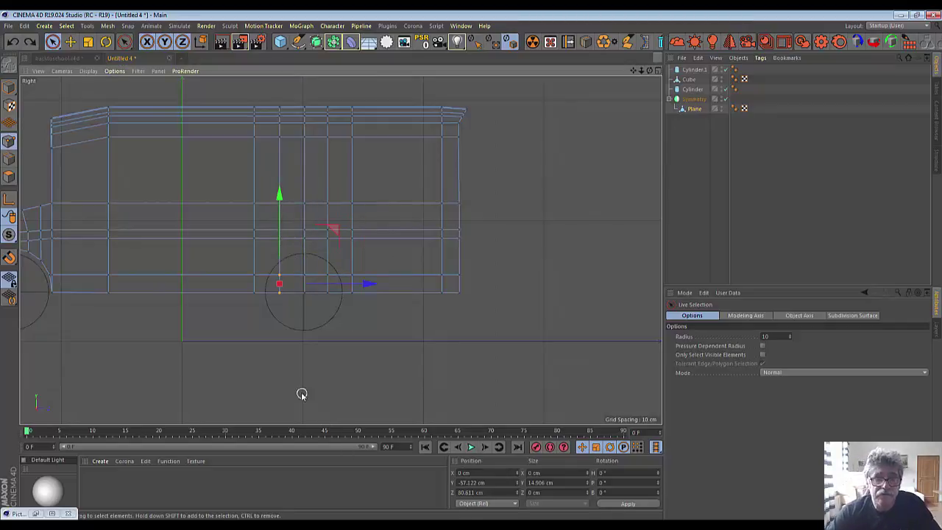
click(301, 393)
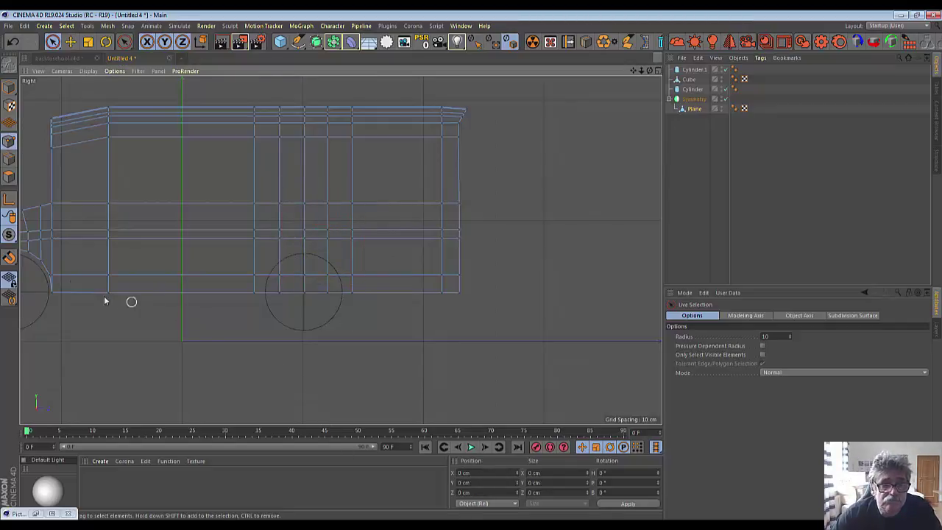
Step: Raise the lower side point row about 22.8 cm to Y -26.881 cm, then restore four views
click(56, 274)
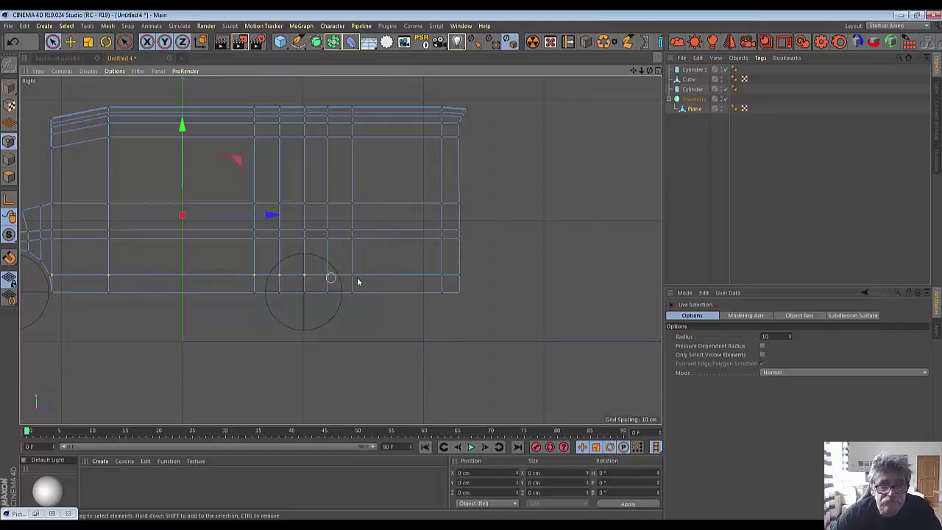
click(255, 275)
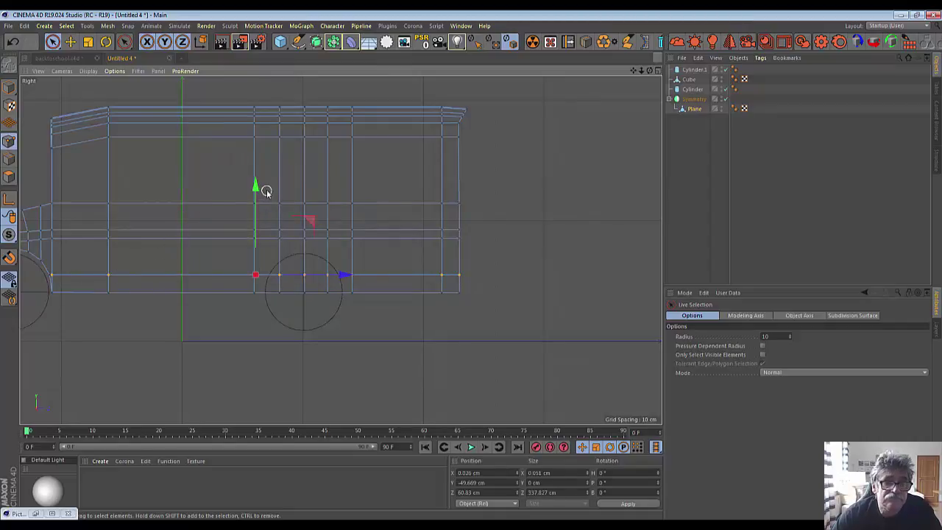
drag(255, 188, 261, 163)
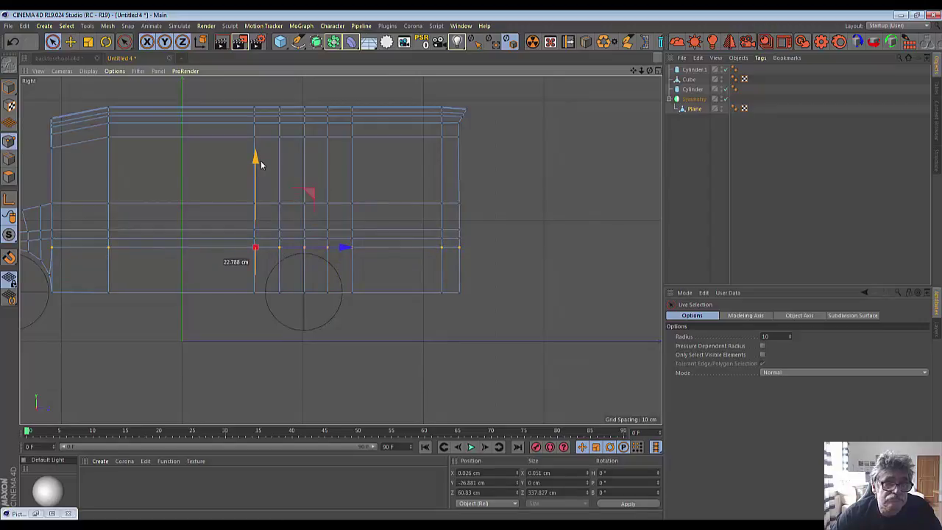
click(51, 248)
drag(139, 247, 145, 251)
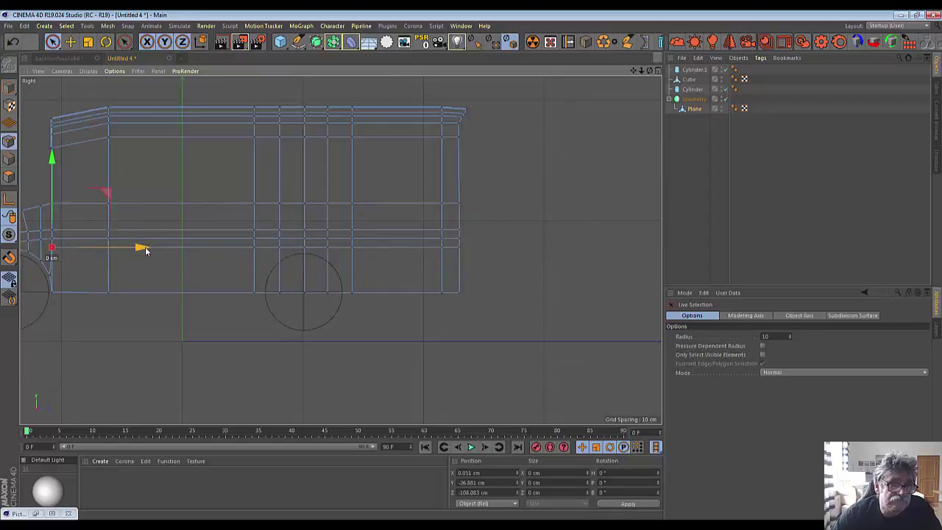
click(92, 368)
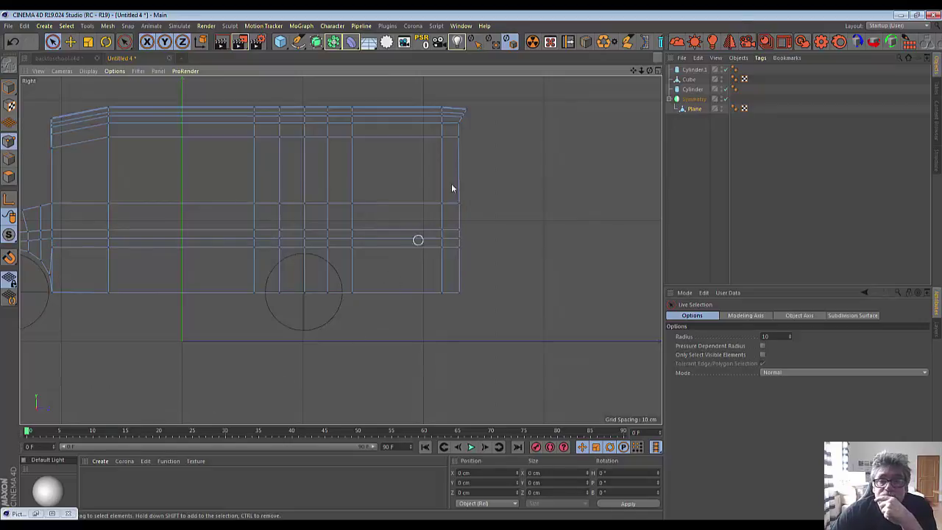
click(659, 70)
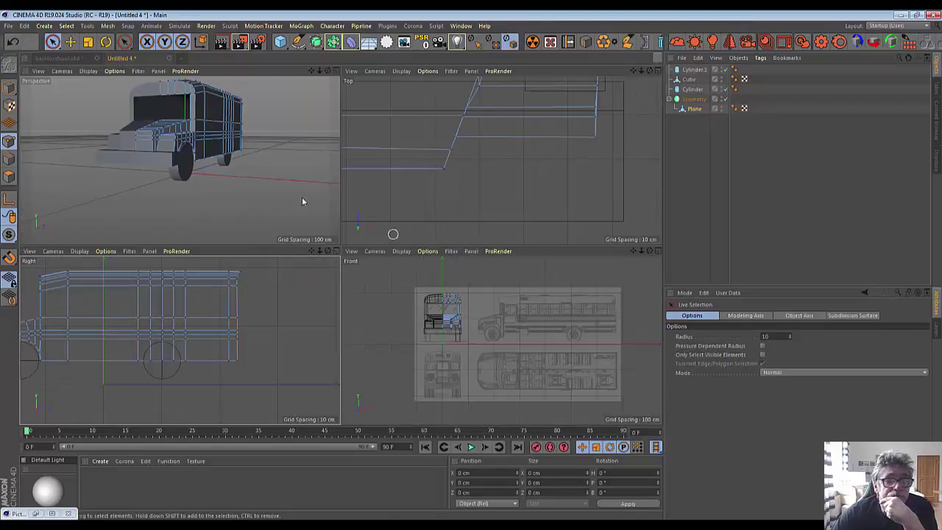
click(335, 69)
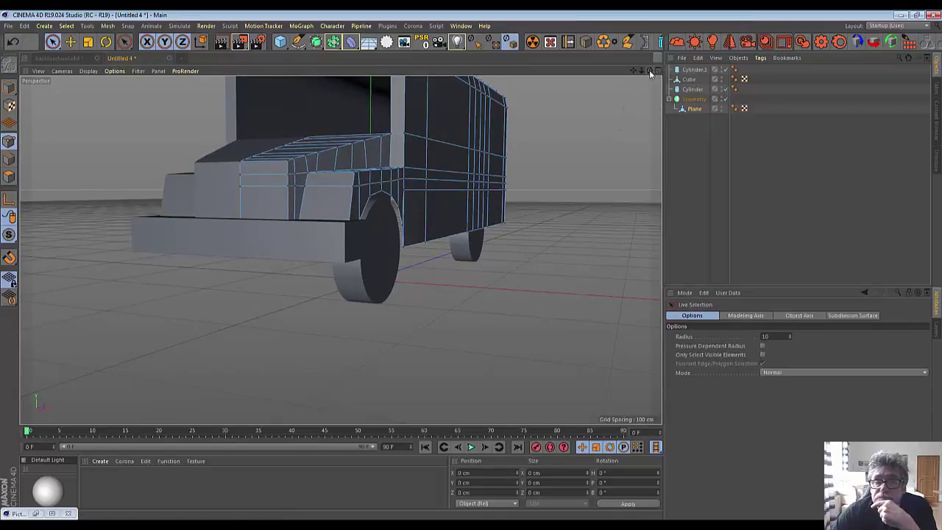
drag(649, 70, 435, 245)
scroll(423, 244, up, 3)
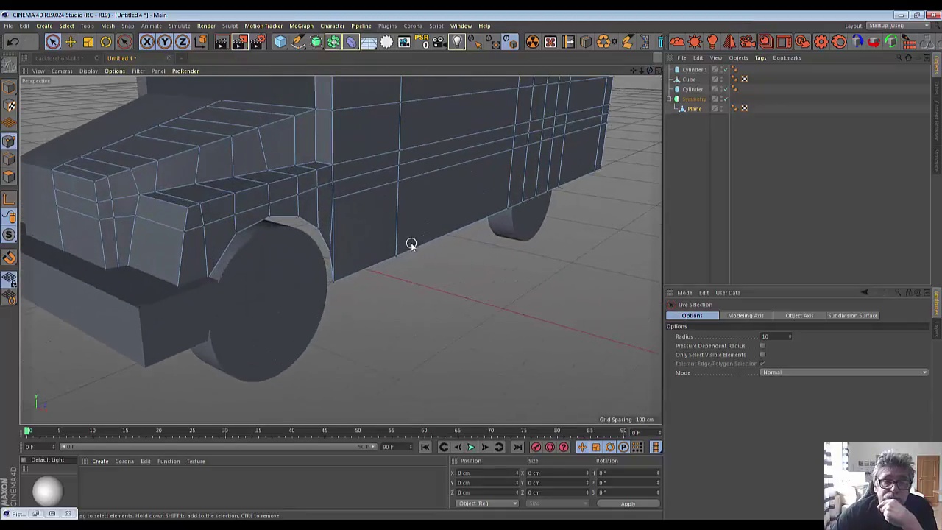
scroll(412, 244, up, 3)
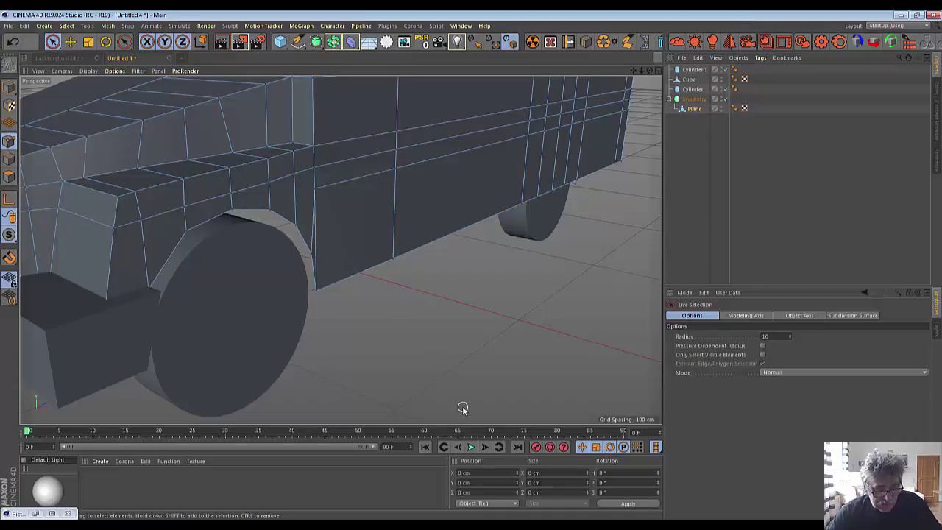
key(ctrl+z)
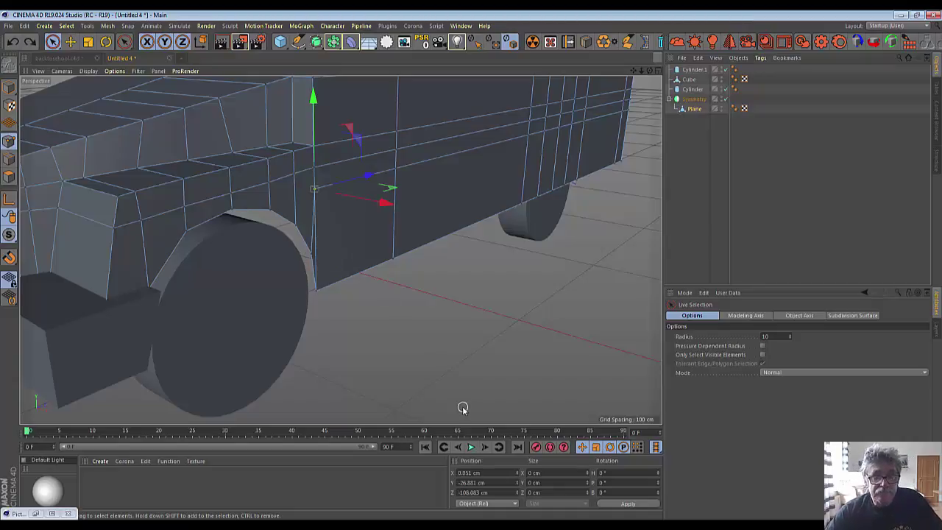
key(ctrl+z)
key(ctrl+z)
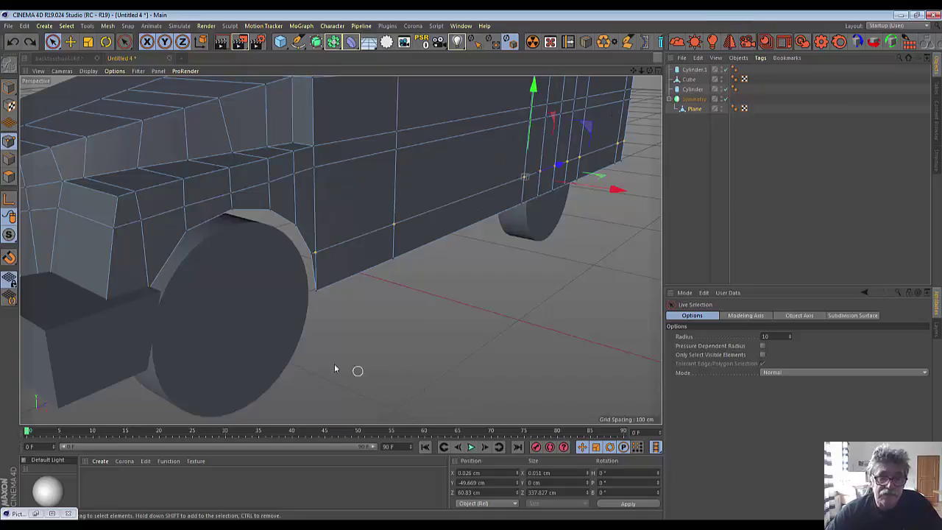
scroll(326, 355, up, 2)
scroll(326, 354, up, 3)
scroll(326, 354, down, 3)
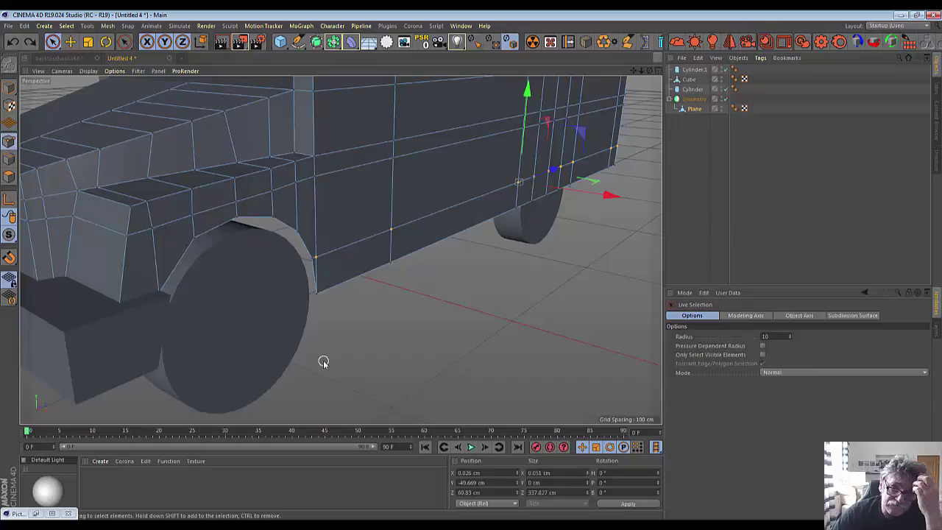
click(390, 339)
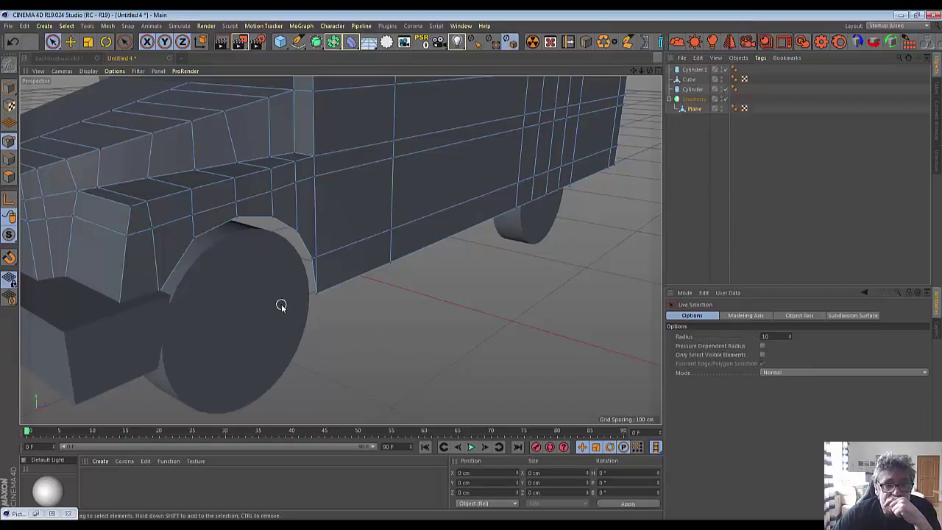
scroll(281, 306, up, 3)
scroll(281, 306, up, 2)
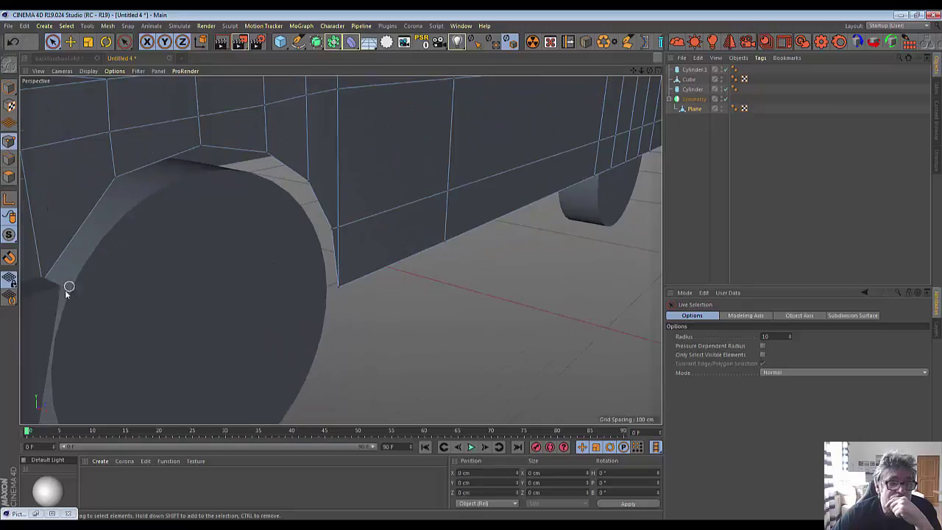
scroll(66, 291, down, 3)
scroll(65, 291, down, 1)
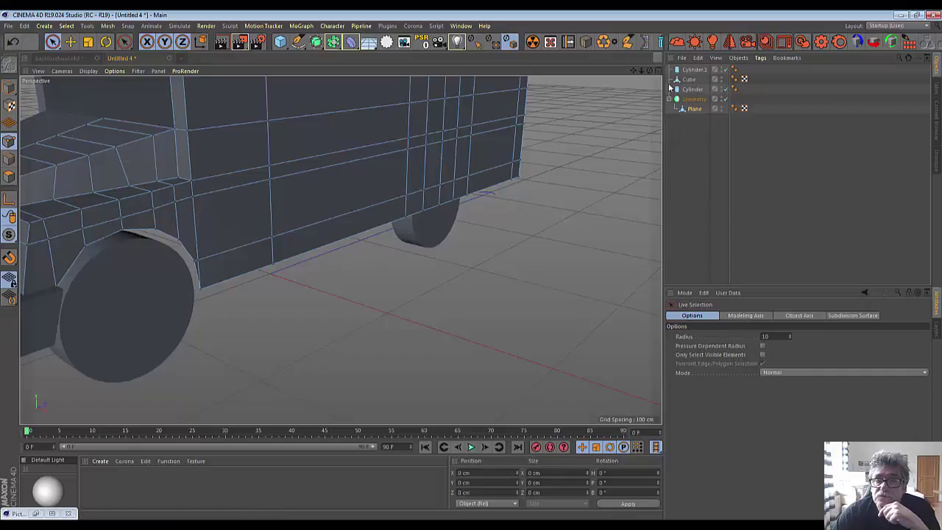
click(657, 71)
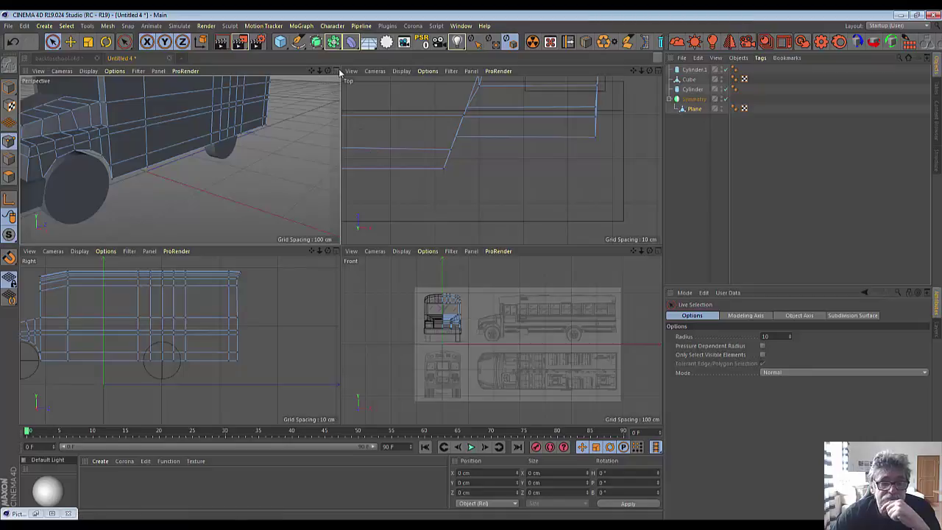
Step: In the maximized Right view, lift the bottom points over the rear wheel to Y -31.168 cm
click(331, 251)
scroll(217, 306, up, 3)
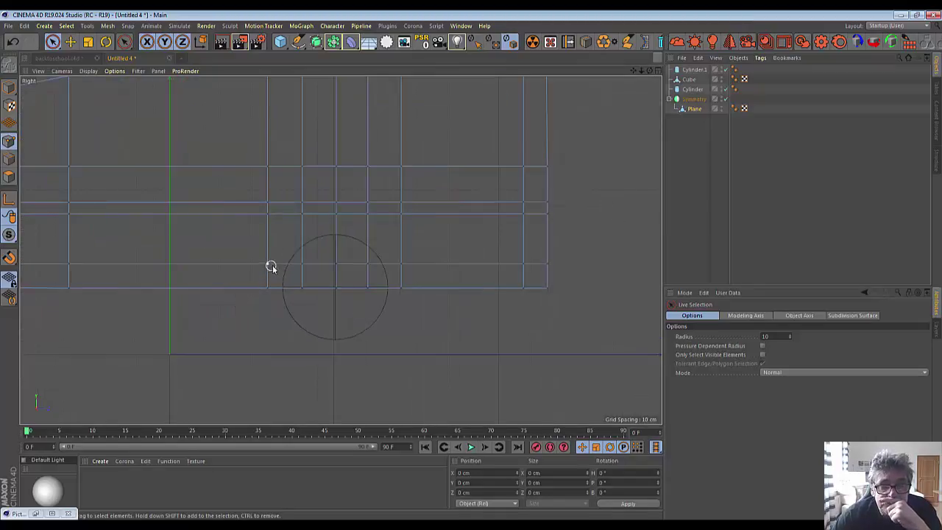
click(395, 266)
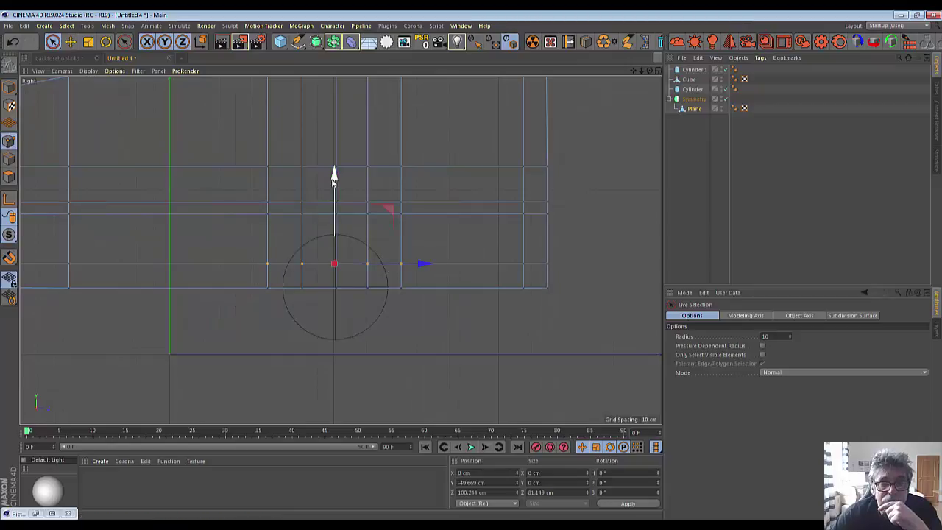
drag(333, 176, 335, 137)
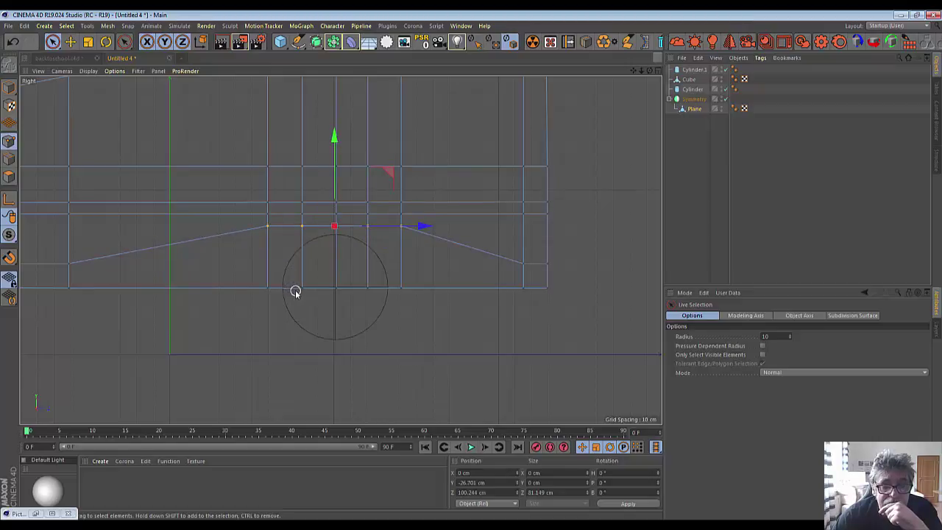
drag(317, 287, 367, 290)
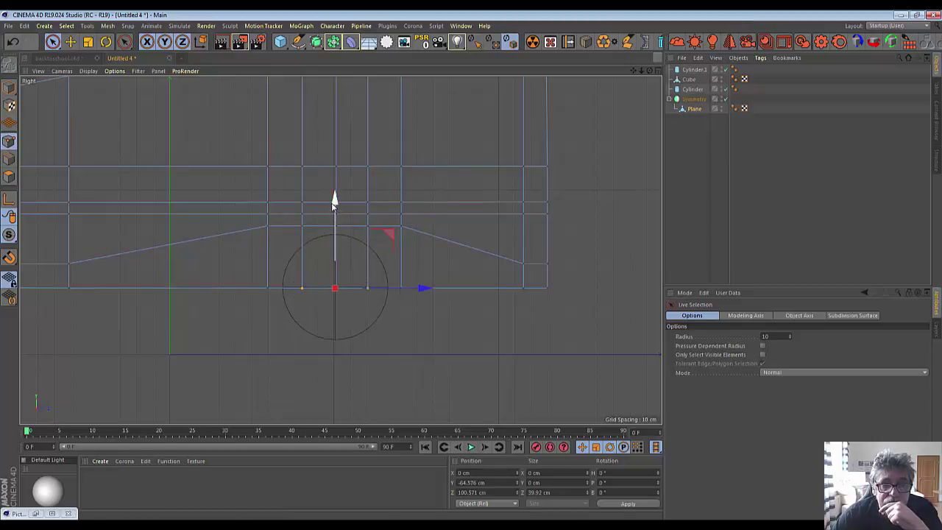
drag(335, 197, 336, 147)
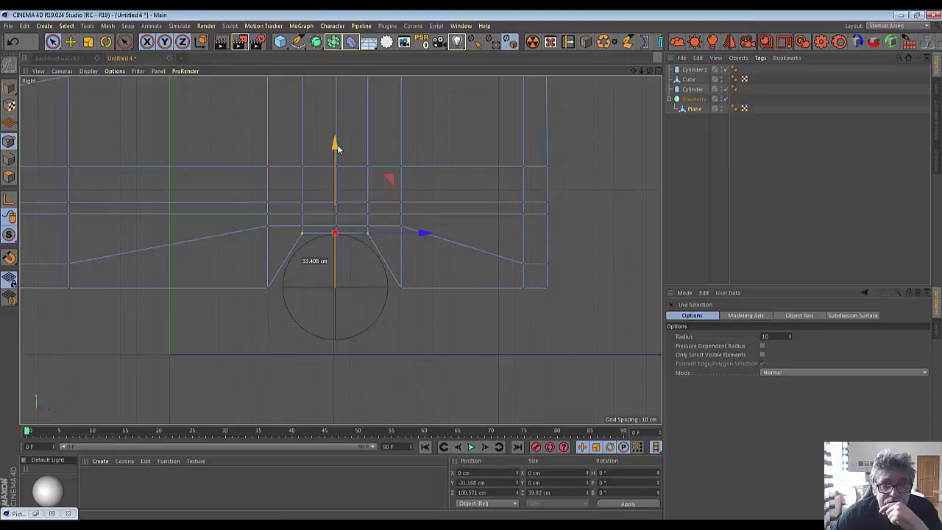
scroll(315, 290, down, 3)
scroll(315, 290, down, 2)
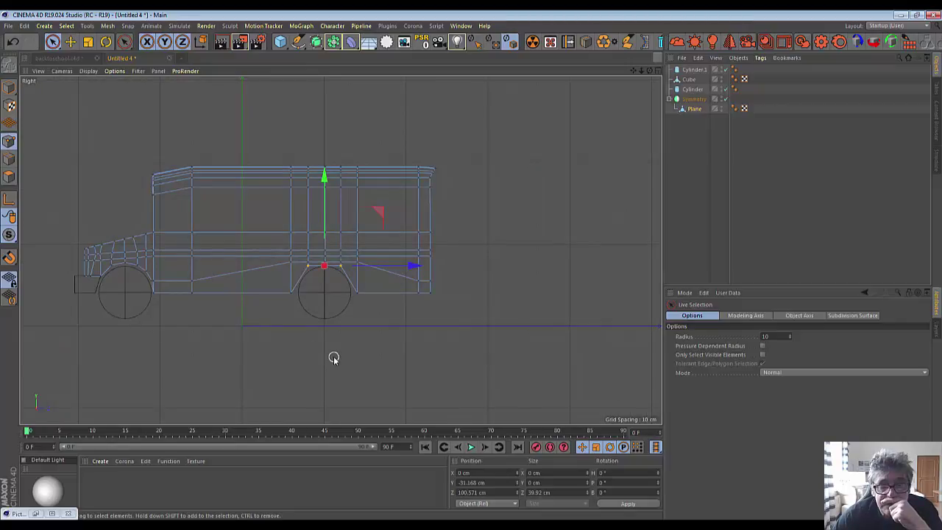
scroll(318, 351, up, 2)
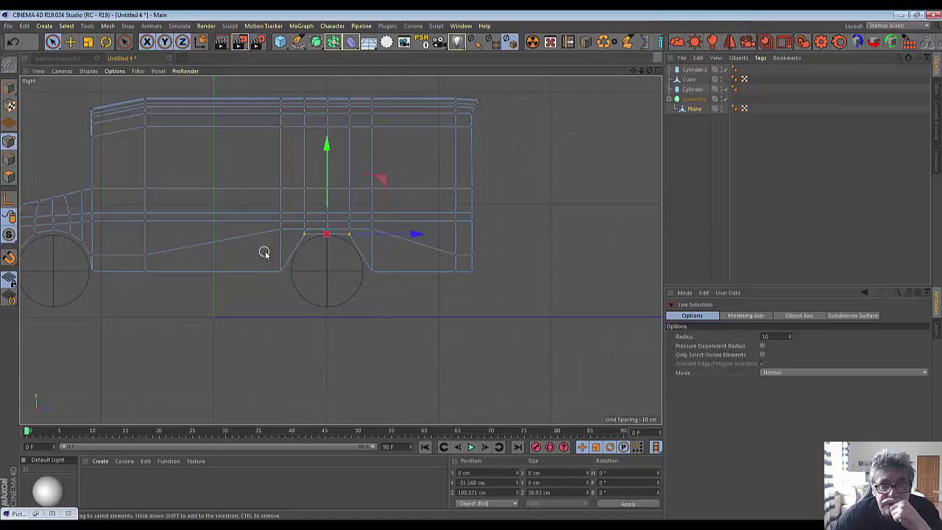
Step: Start a Line Cut across the side panel, cancel it, and return to Live Selection
click(124, 42)
click(163, 91)
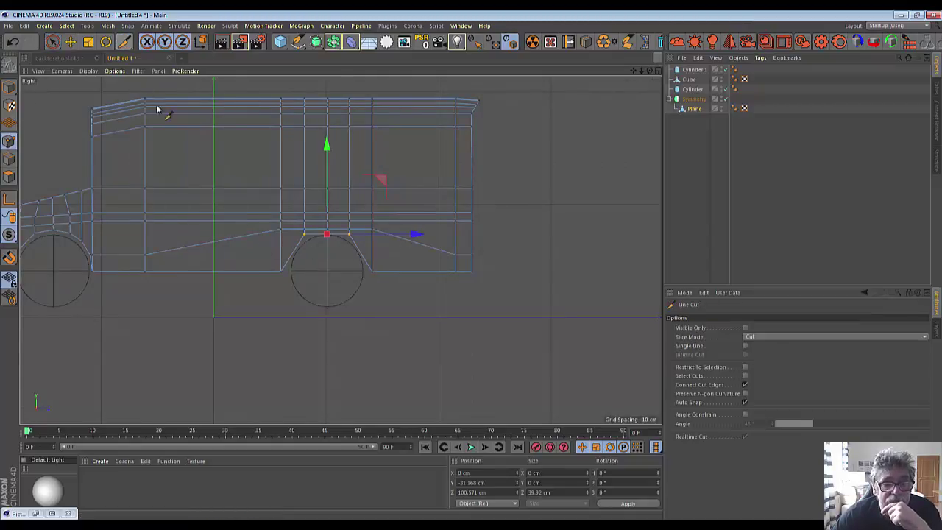
click(272, 251)
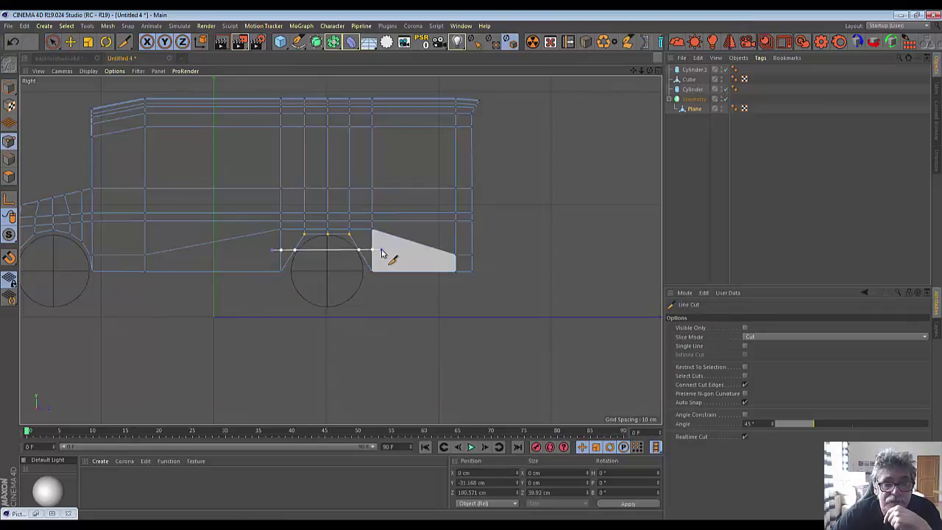
key(Escape)
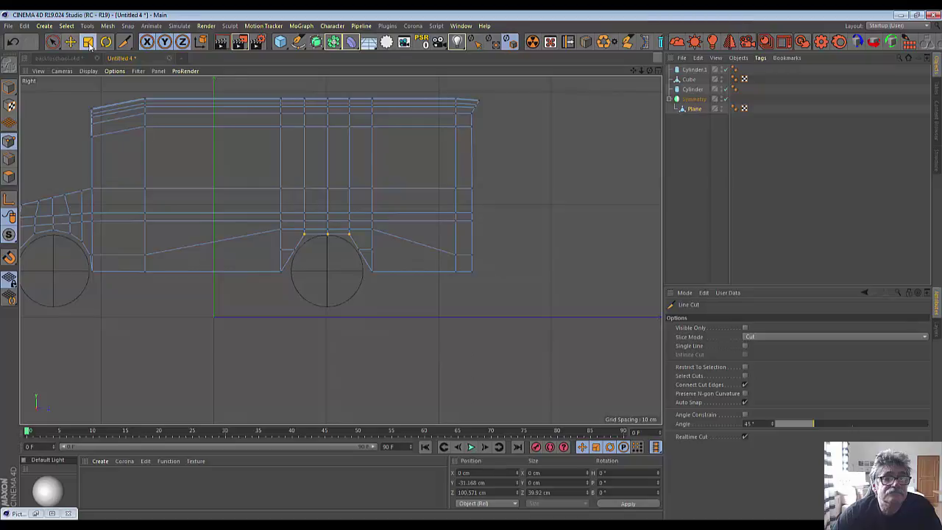
click(52, 42)
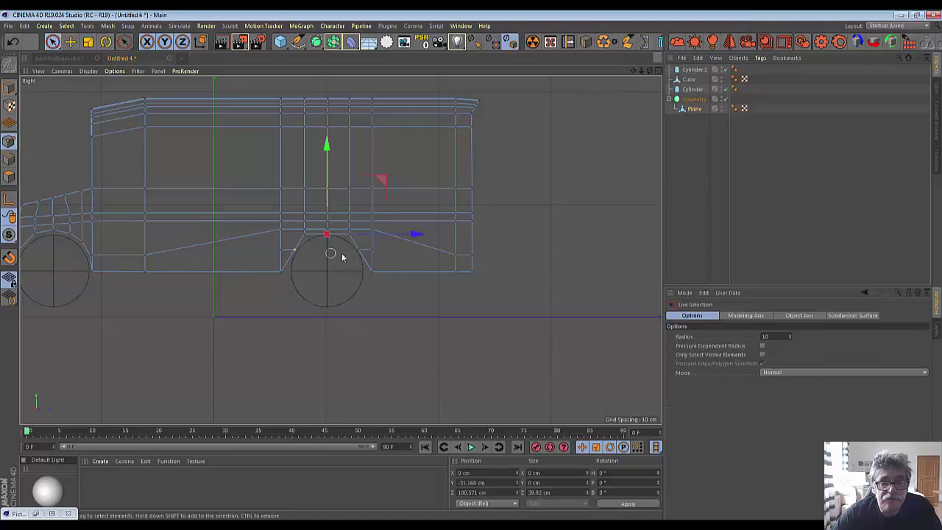
drag(357, 250, 413, 251)
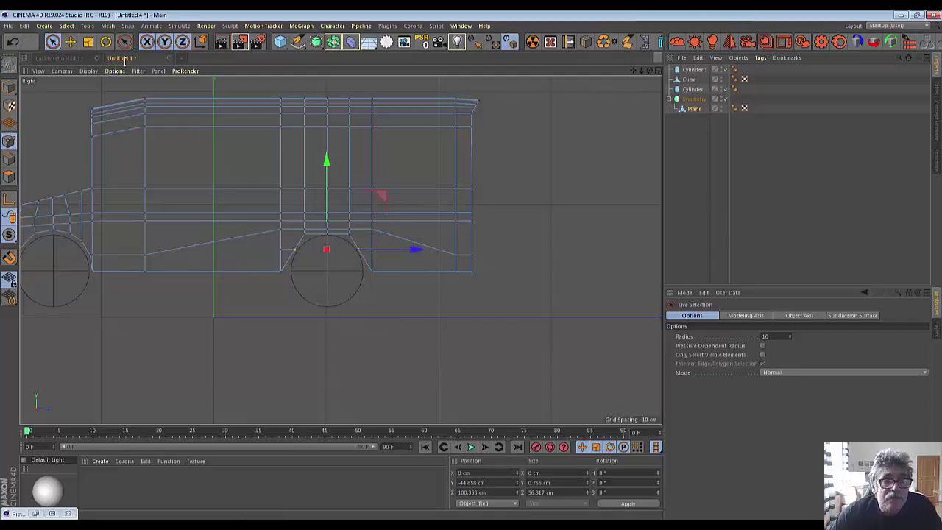
key(r)
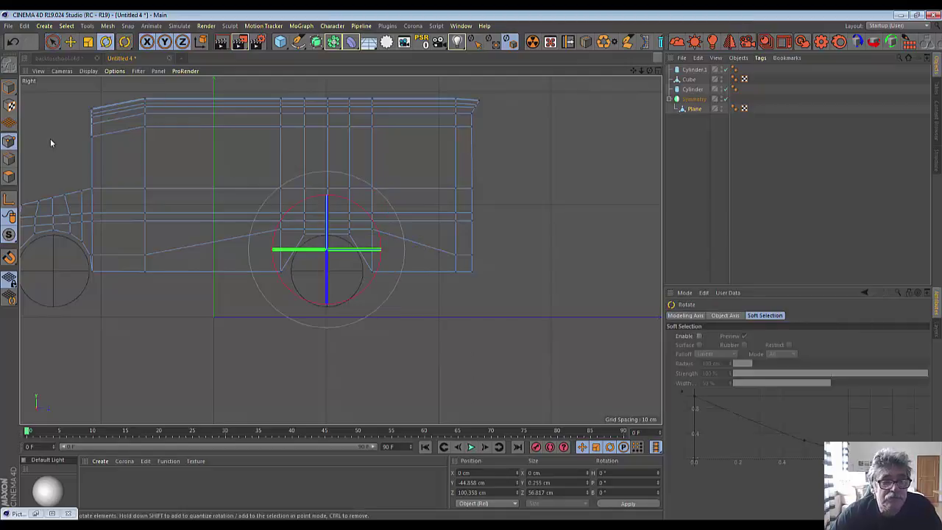
click(150, 323)
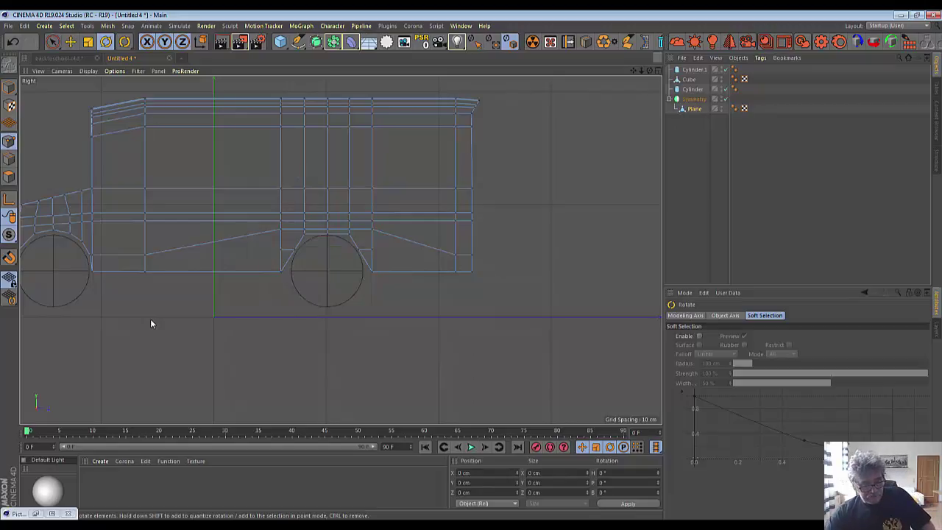
key(ctrl+z)
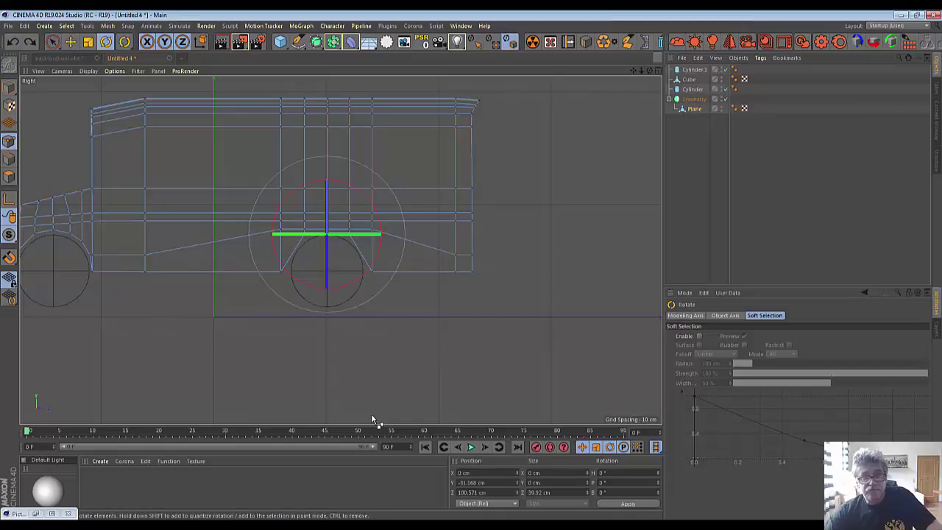
click(328, 382)
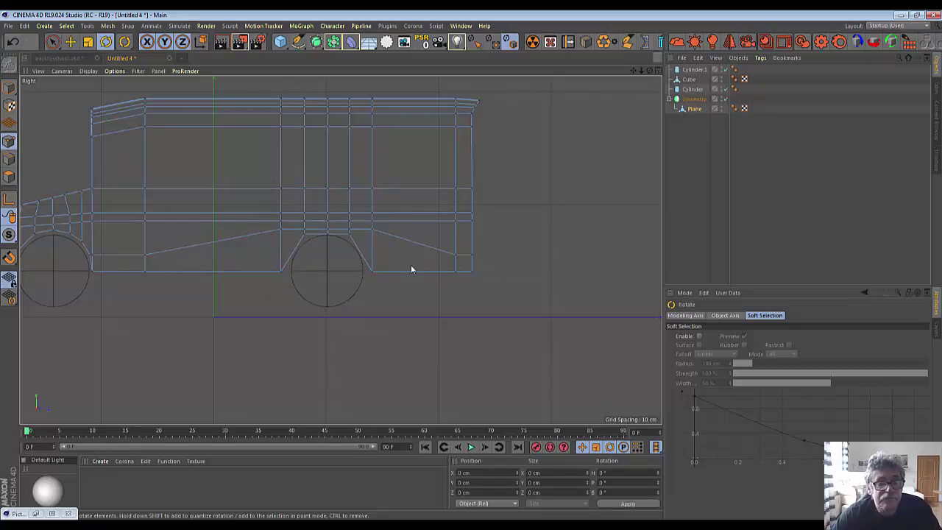
Step: Slice a Shift-constrained horizontal line cut along the bus side from front to rear
click(125, 41)
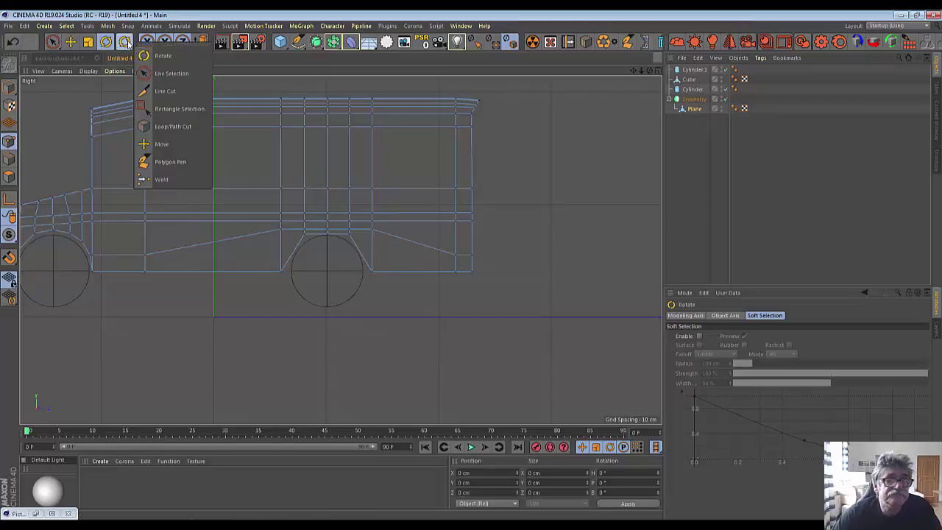
click(158, 91)
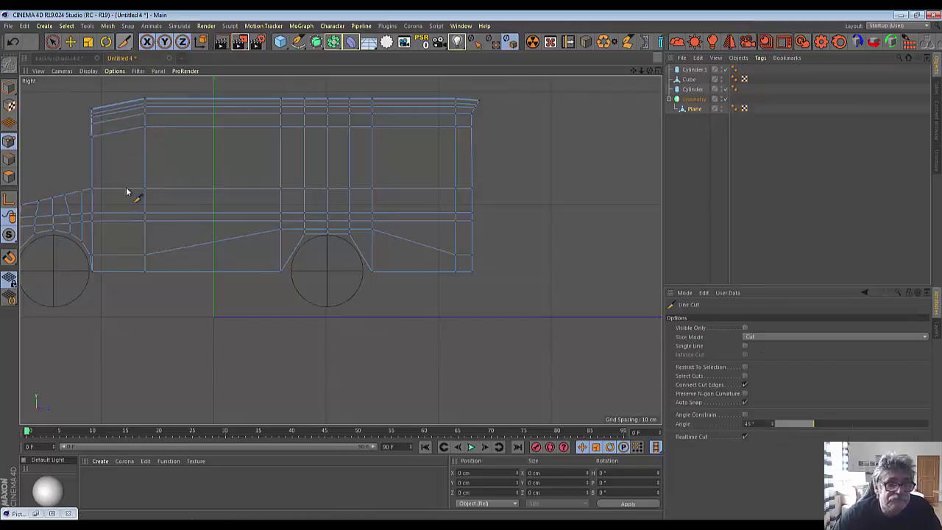
click(91, 261)
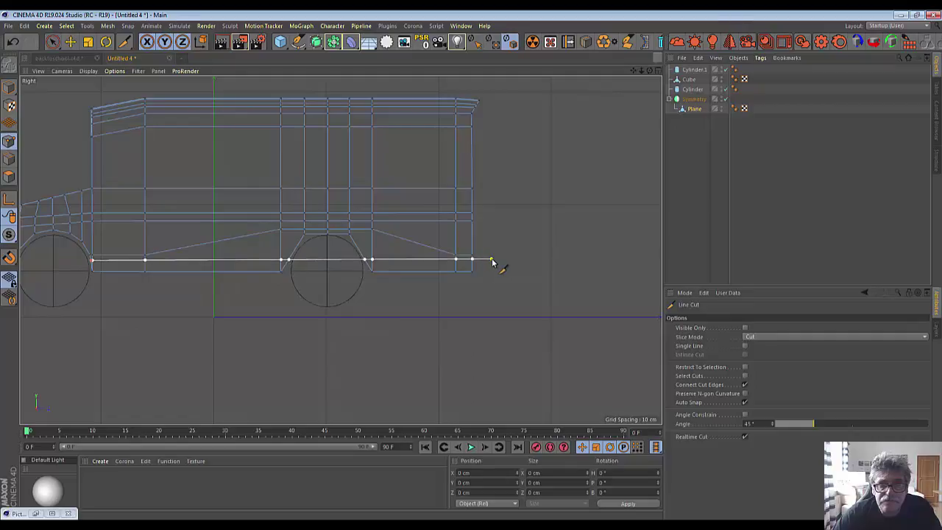
key(shift)
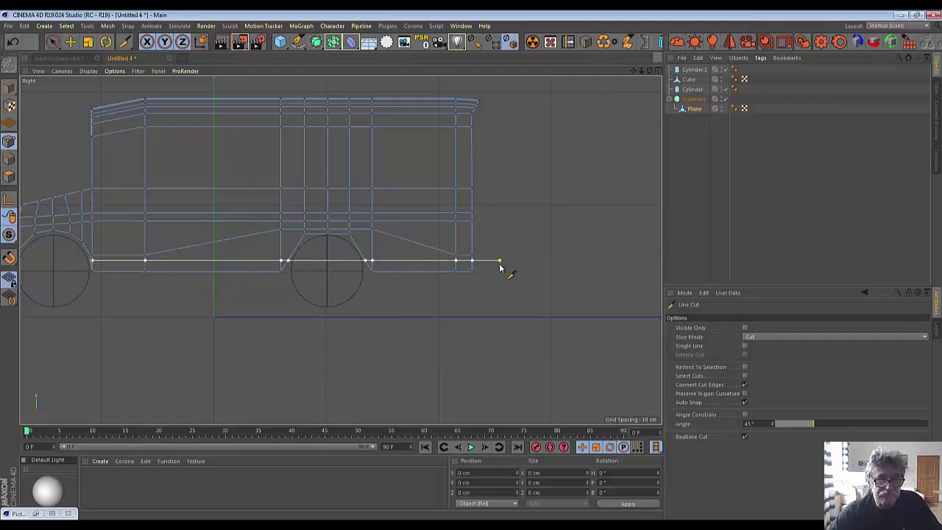
click(499, 260)
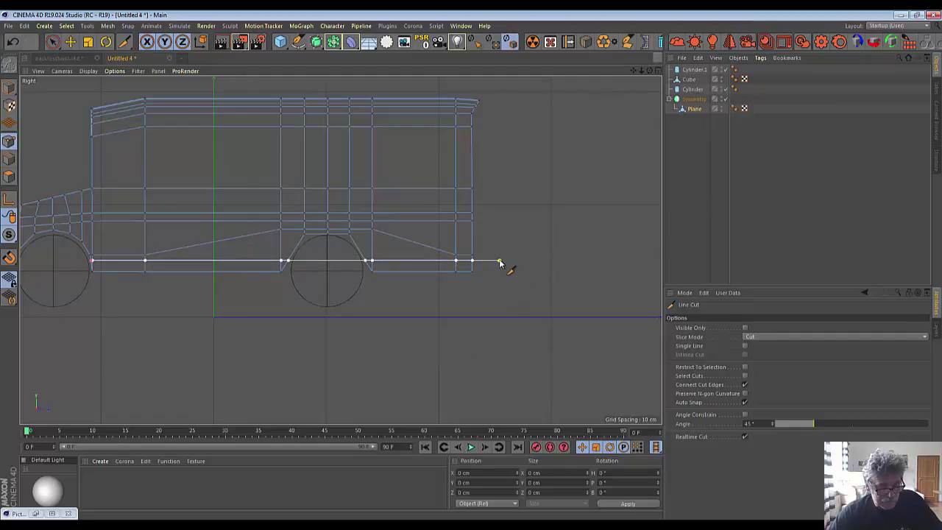
key(Escape)
Step: With Live Selection, pick the two new points beside the rear wheel and nudge them up
scroll(328, 360, up, 2)
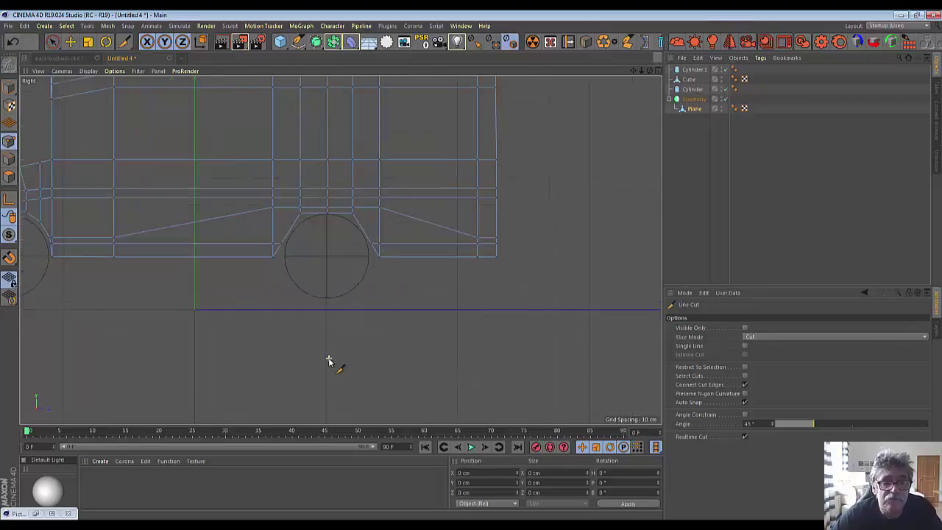
scroll(328, 360, up, 1)
click(52, 42)
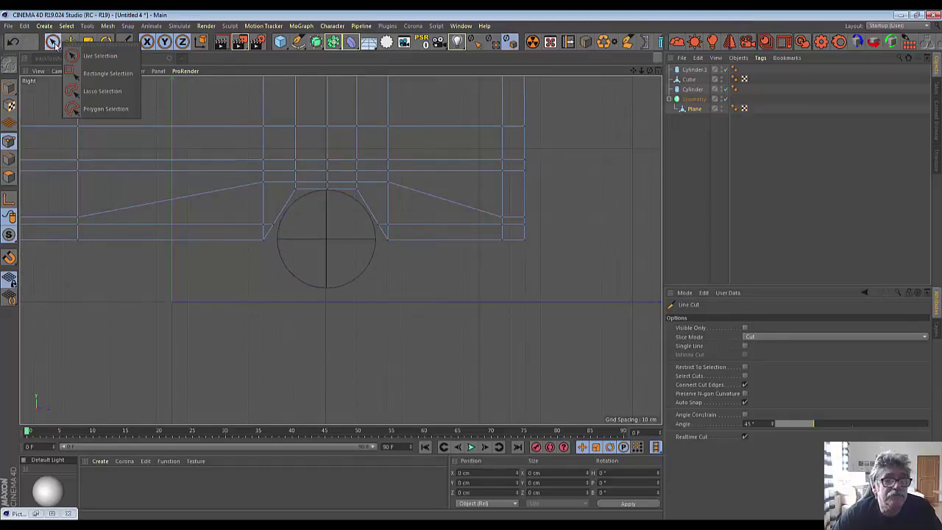
click(96, 56)
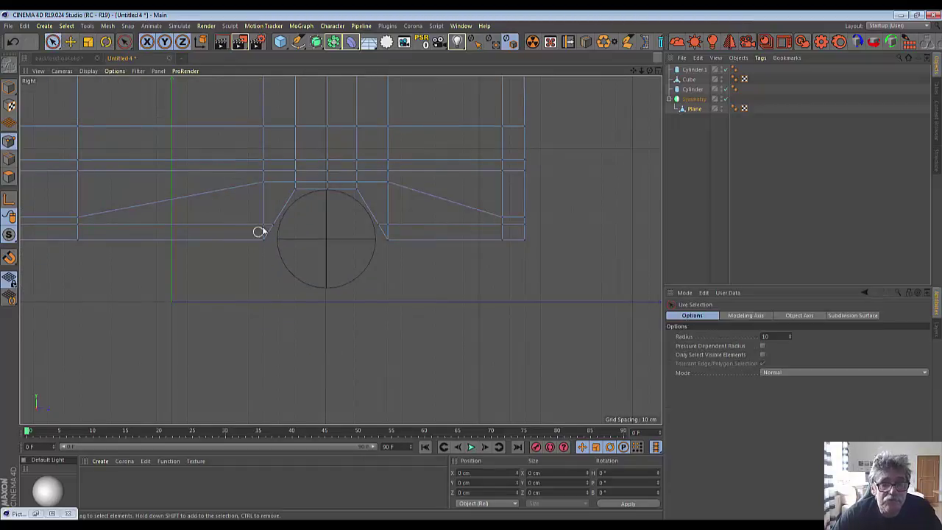
click(373, 223)
click(351, 267)
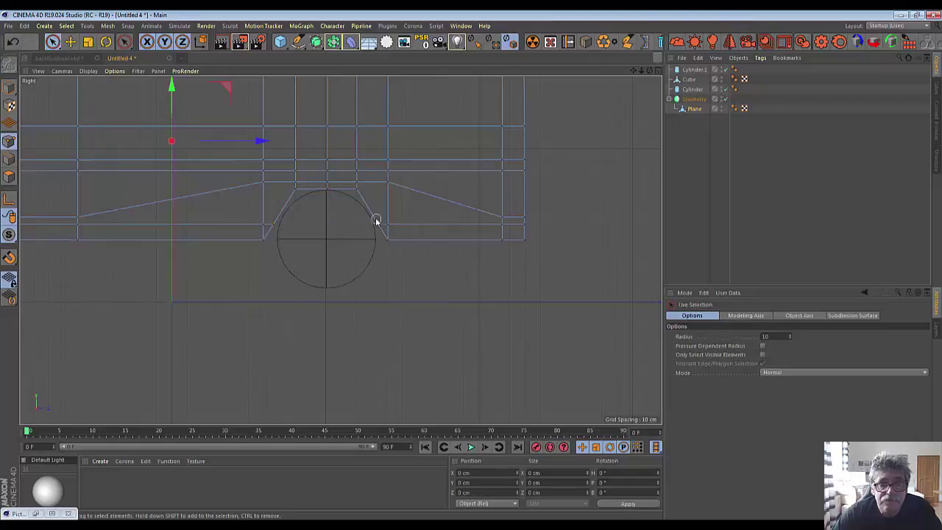
drag(375, 221, 273, 224)
drag(323, 140, 327, 118)
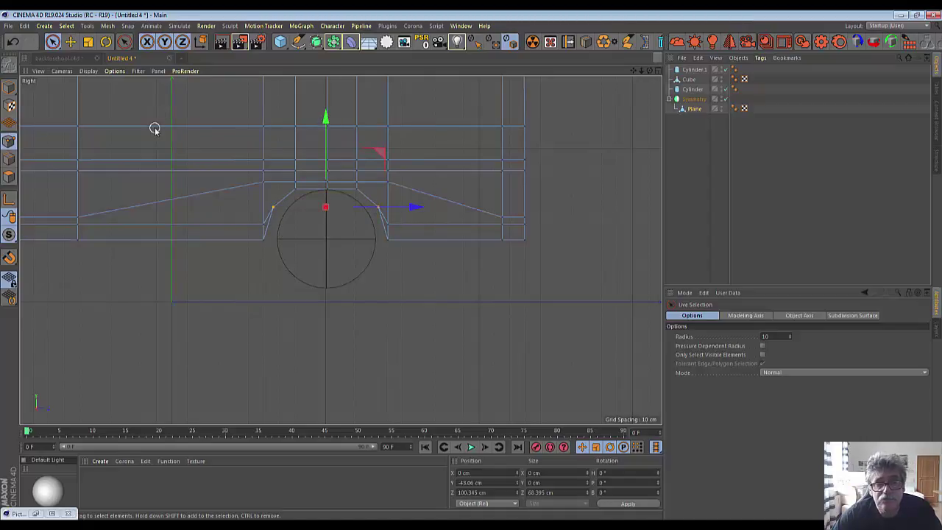
Step: Scale the two arch points inward to about 91% (62.719 cm span) and raise them slightly
click(89, 42)
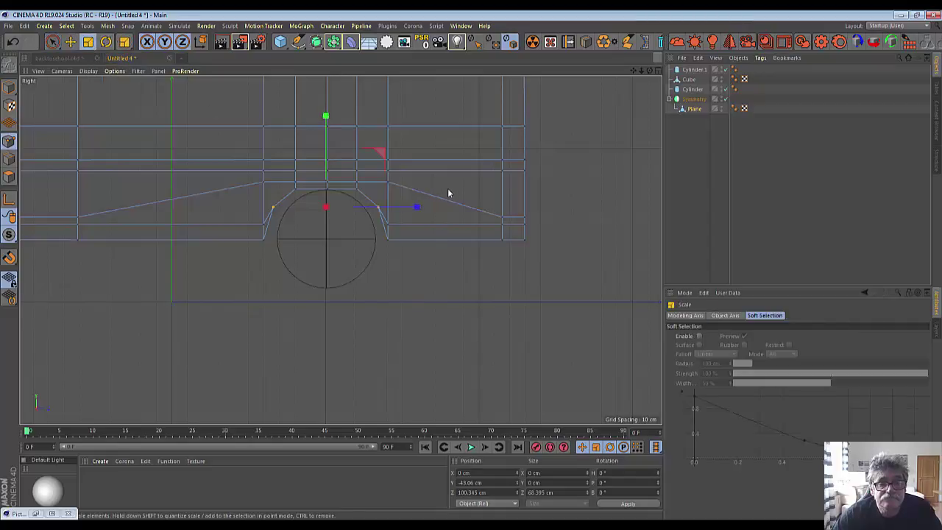
mouse_move(447, 188)
mouse_down()
mouse_move(409, 190)
mouse_move(417, 195)
mouse_up()
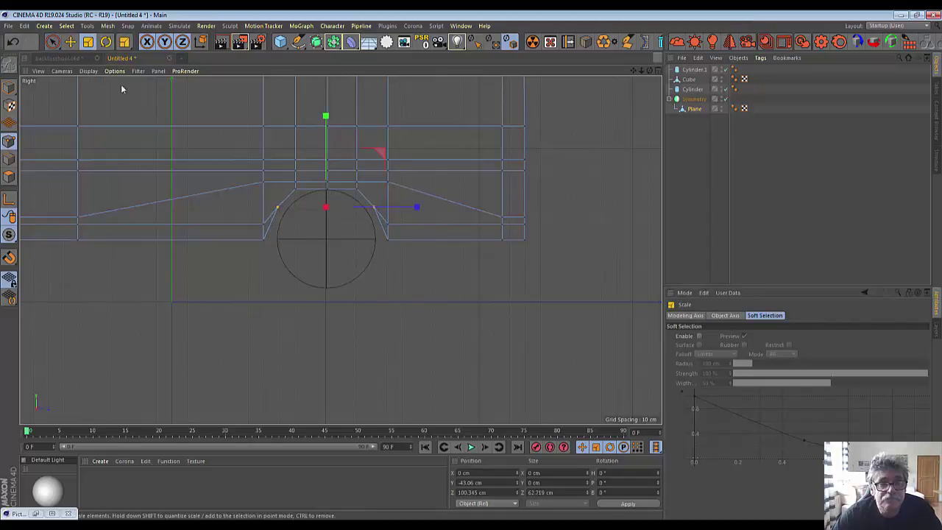
key(e)
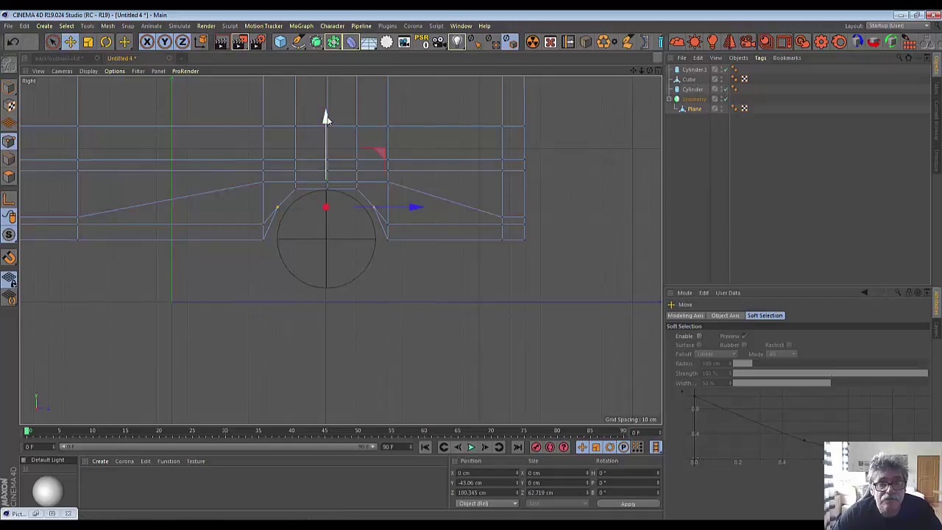
drag(329, 122, 329, 120)
click(394, 302)
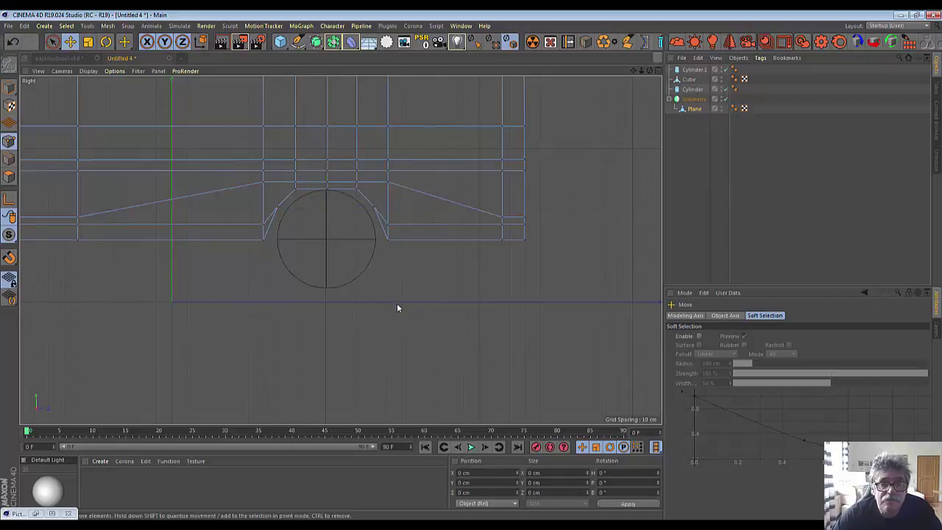
scroll(396, 317, down, 3)
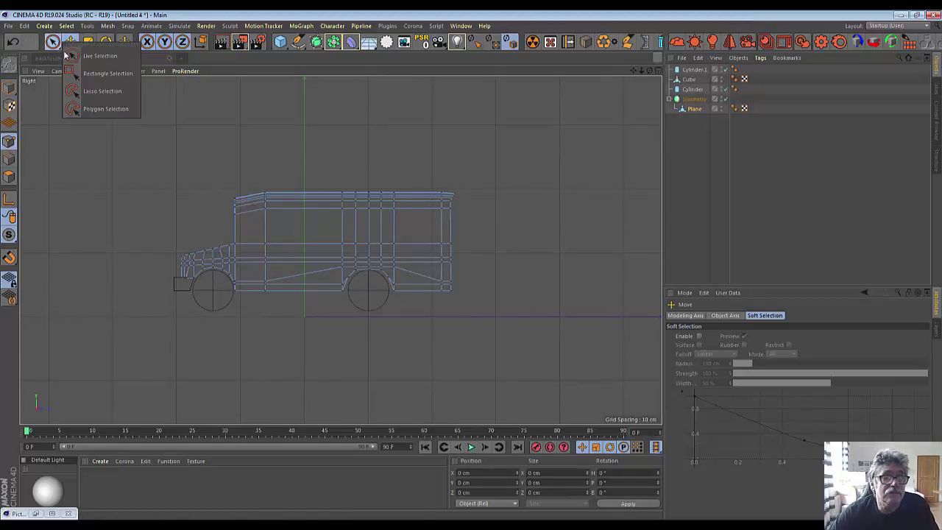
Step: Box-select the bus's rear column of points and push it back to Z 259.434 cm
drag(55, 44, 85, 55)
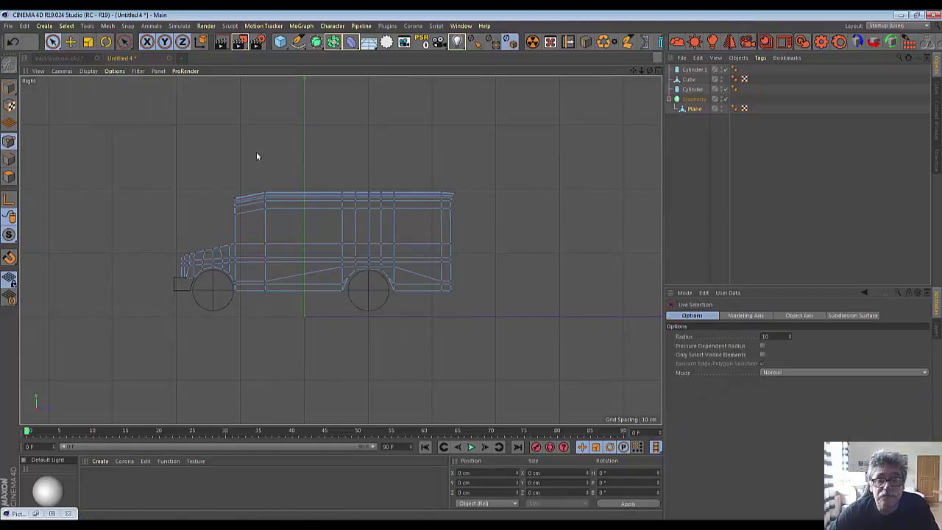
click(448, 197)
click(59, 51)
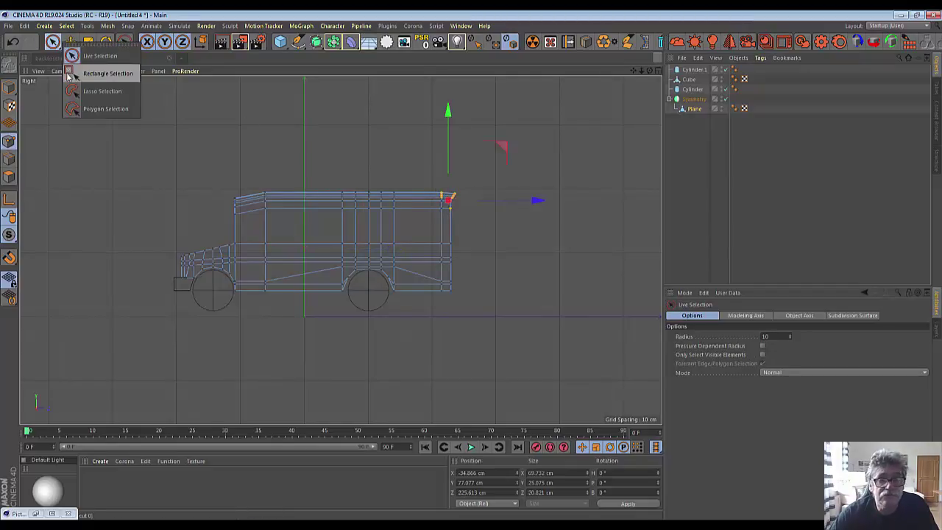
drag(61, 54, 103, 73)
drag(429, 162, 498, 346)
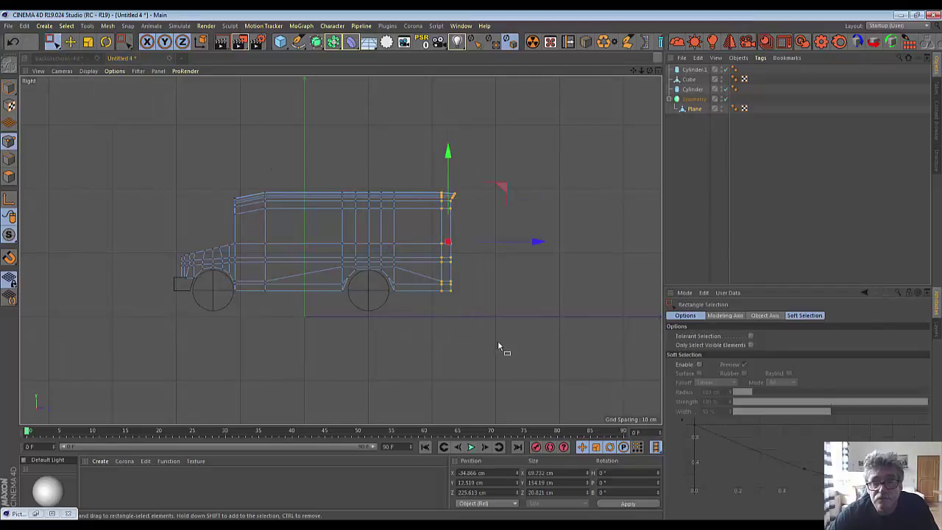
mouse_move(539, 244)
mouse_down()
mouse_move(564, 246)
mouse_move(559, 257)
mouse_up()
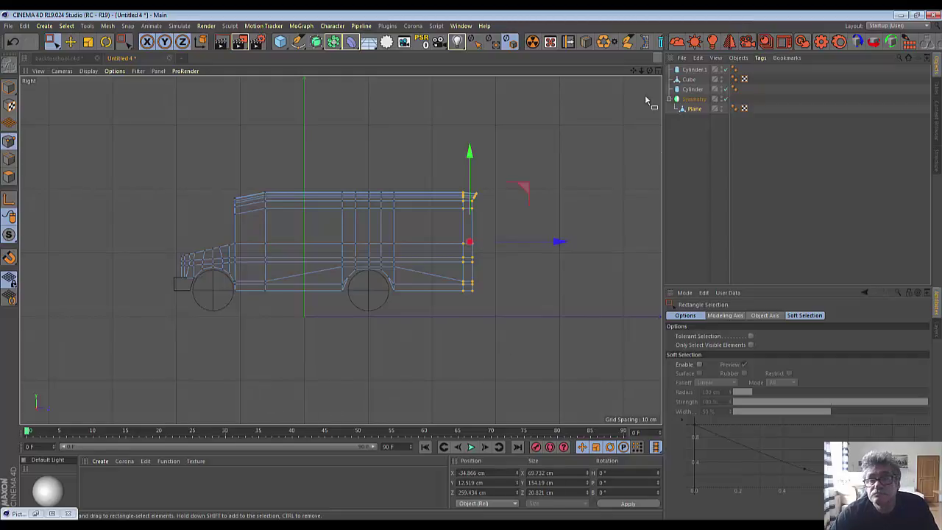
drag(650, 71, 470, 243)
key(ctrl+shift+z)
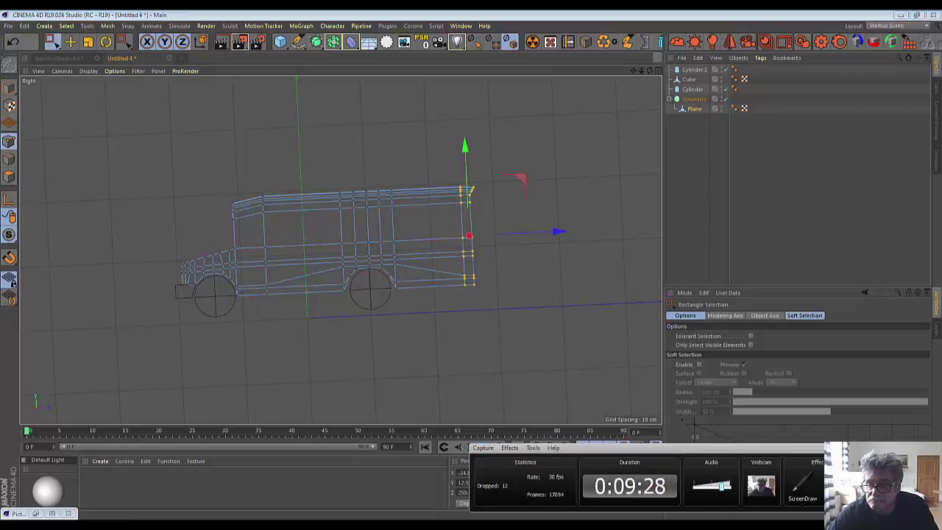
Step: Toggle between viewport layouts, ending with only the Perspective view maximized
click(659, 71)
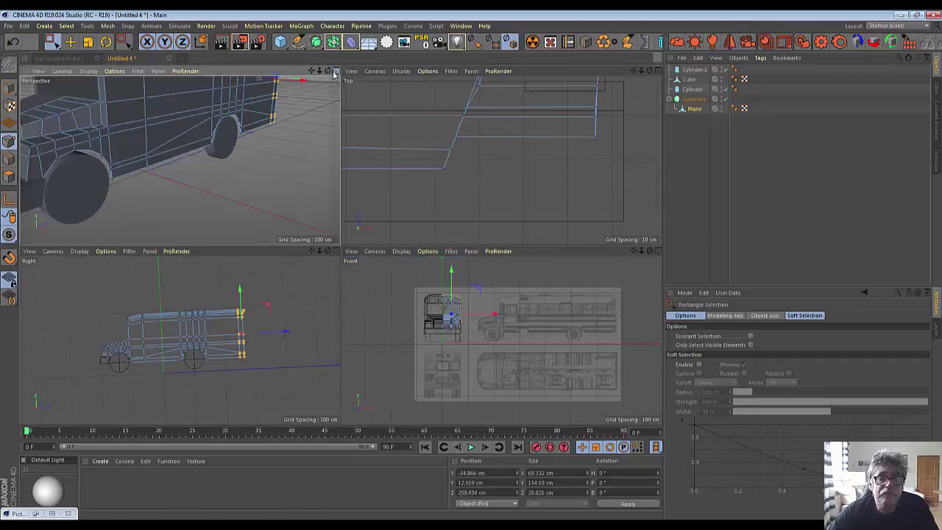
click(335, 71)
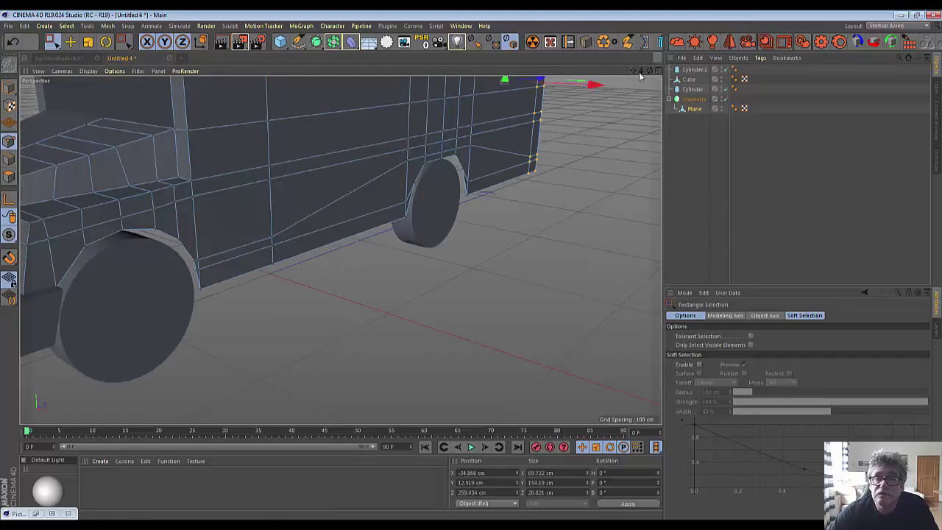
drag(652, 75, 651, 76)
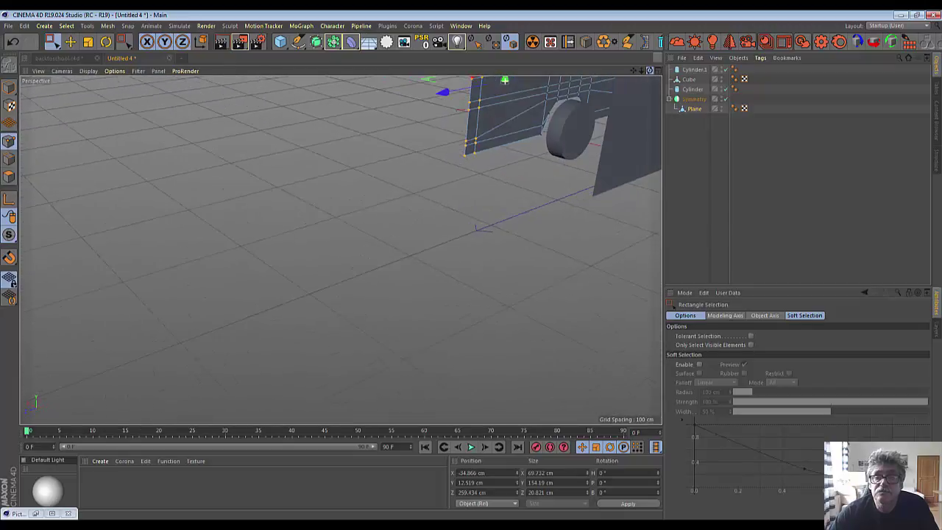
drag(650, 76, 650, 77)
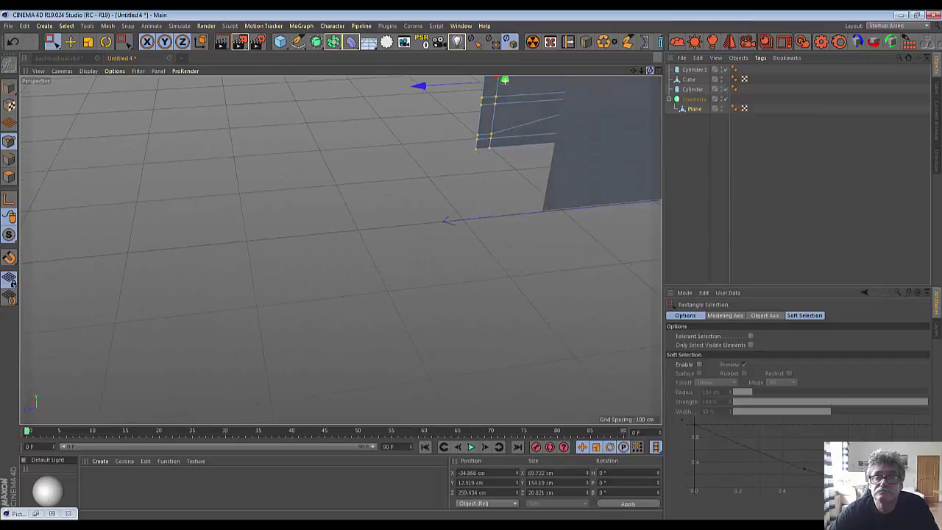
click(658, 72)
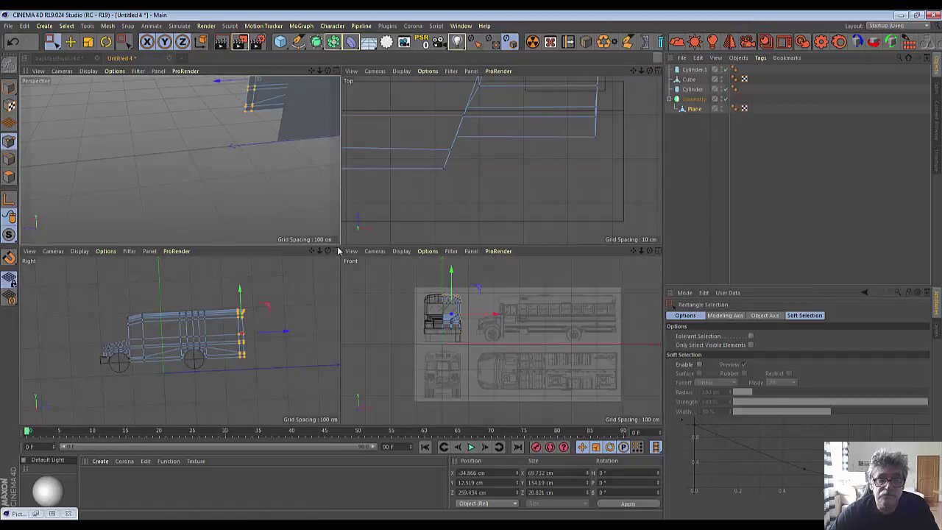
click(337, 251)
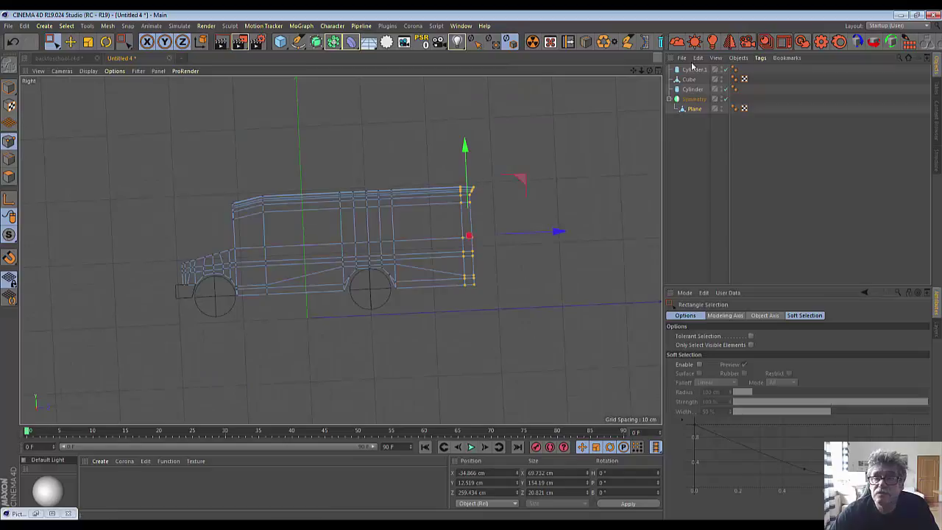
click(657, 73)
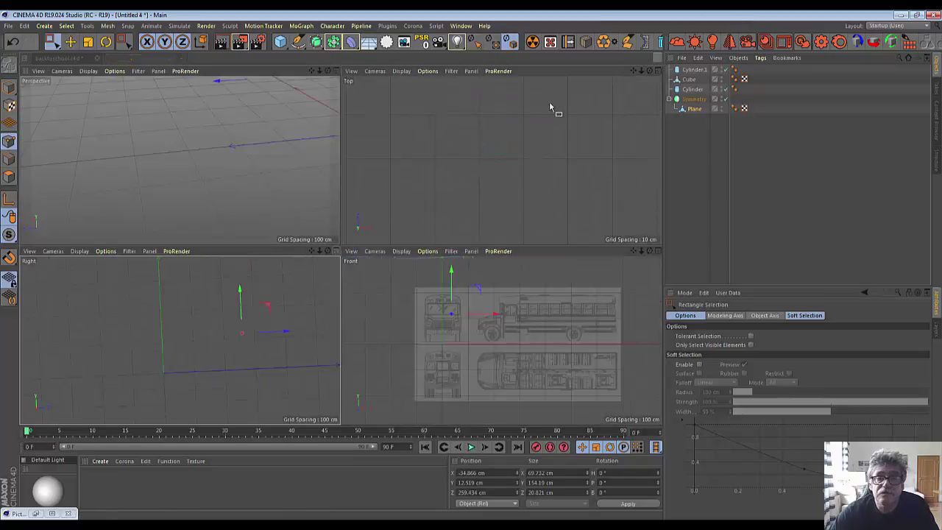
click(337, 71)
Step: Orbit and zoom the perspective view to frame the bus's open rear end
drag(649, 71, 618, 103)
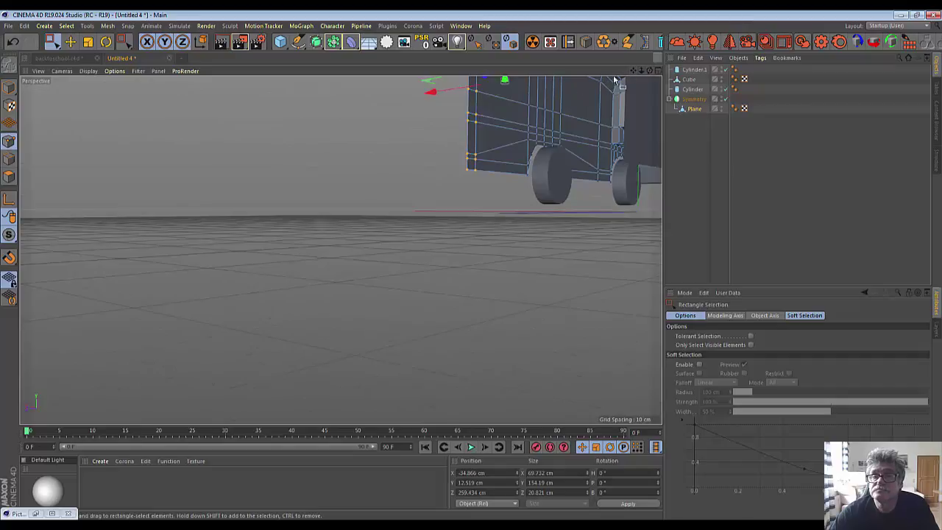
drag(634, 70, 340, 250)
scroll(580, 178, up, 2)
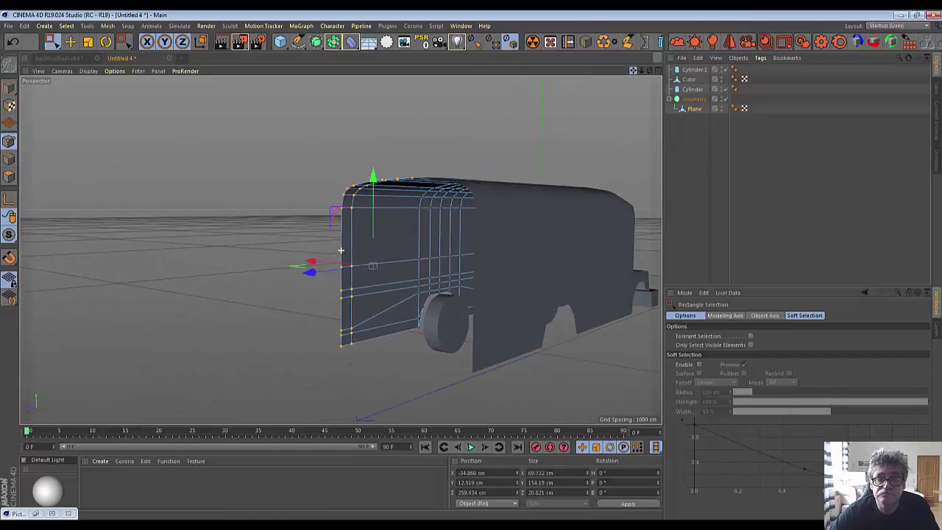
scroll(580, 179, up, 3)
scroll(580, 179, down, 1)
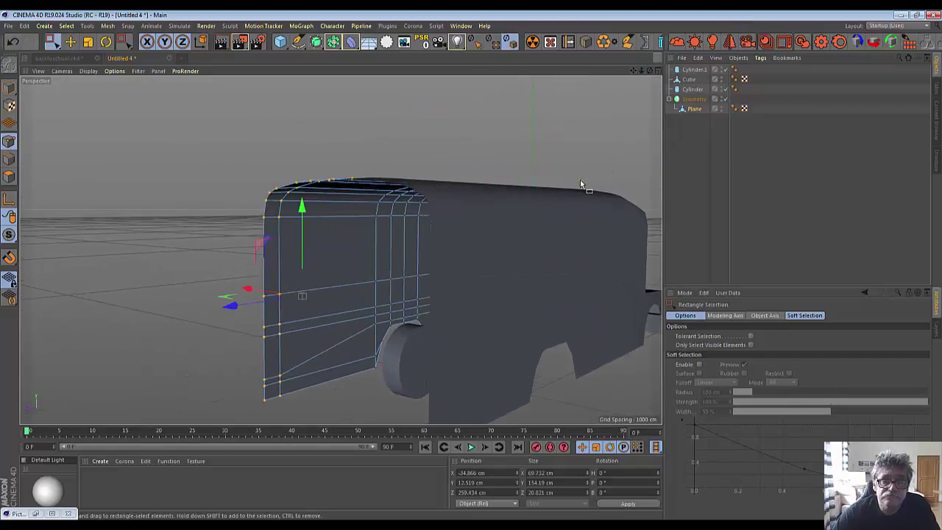
scroll(580, 180, down, 1)
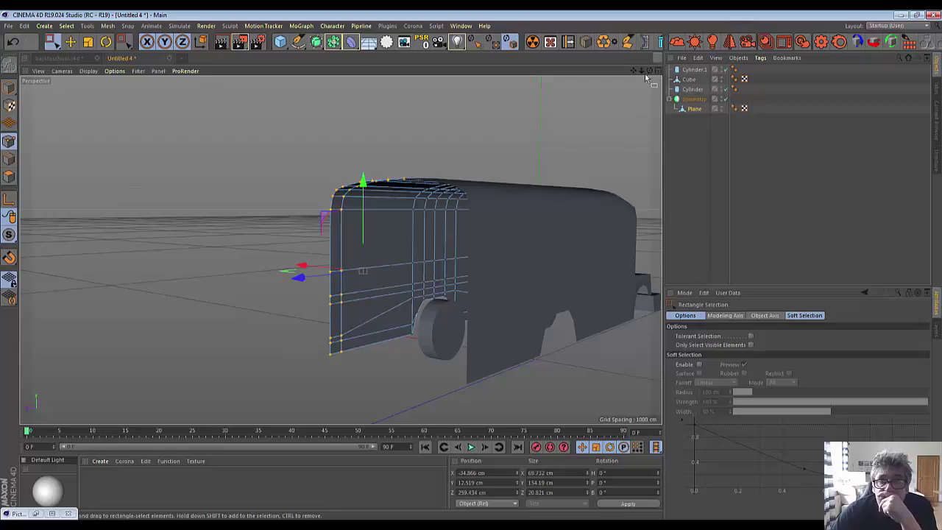
drag(649, 71, 611, 81)
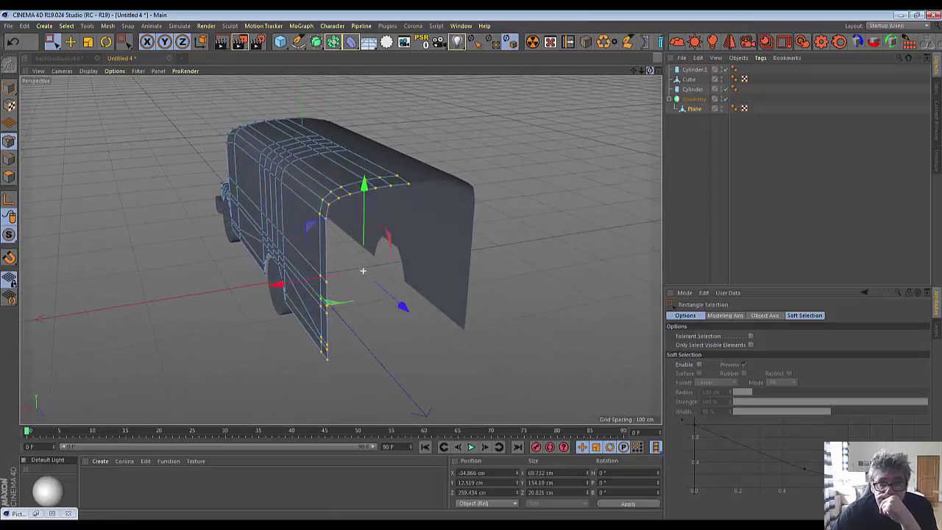
alt+drag(363, 271, 368, 269)
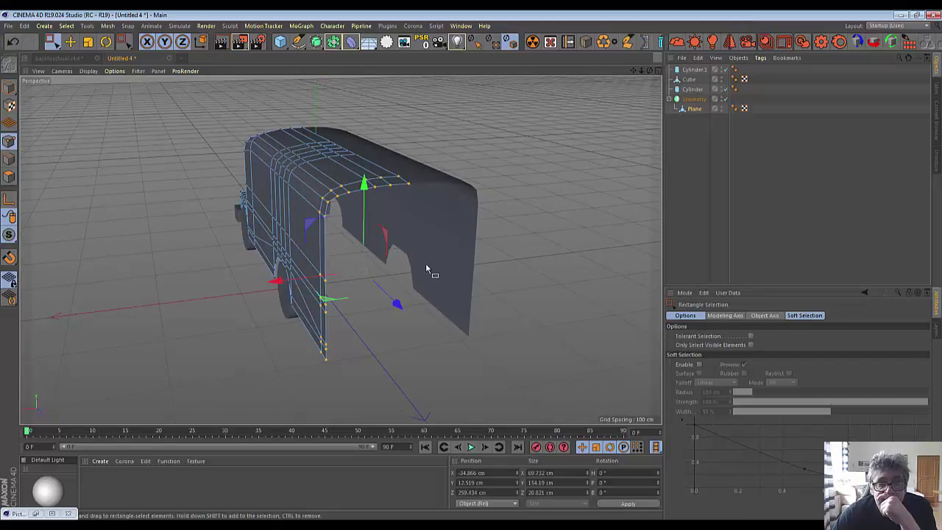
scroll(425, 263, up, 3)
scroll(425, 263, up, 3)
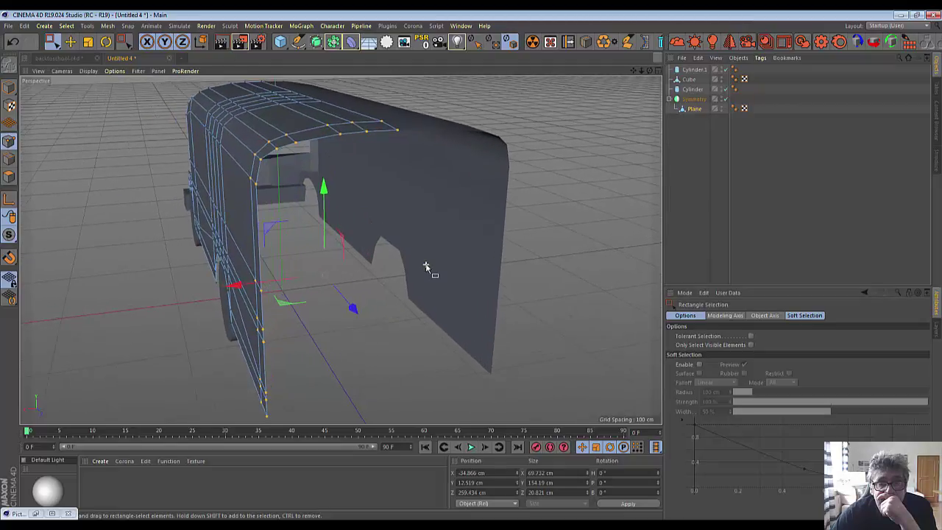
scroll(426, 267, up, 2)
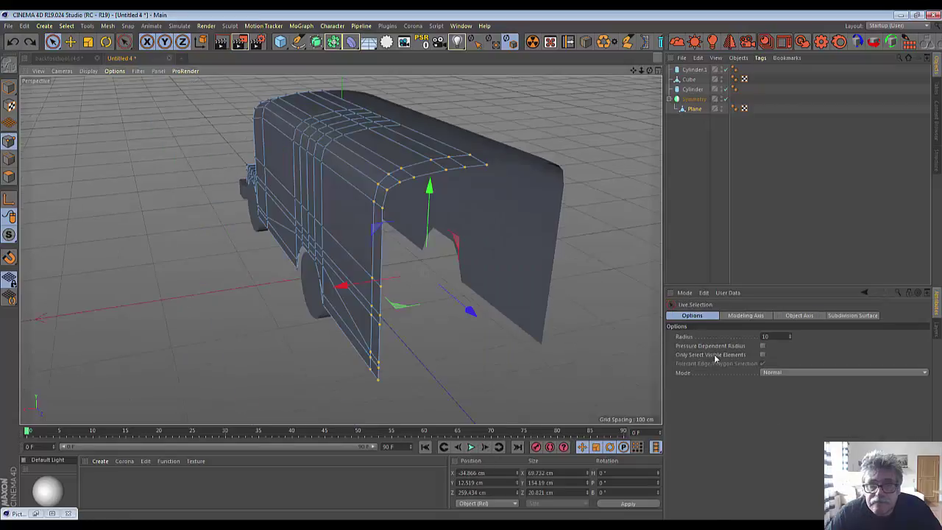
drag(649, 71, 424, 272)
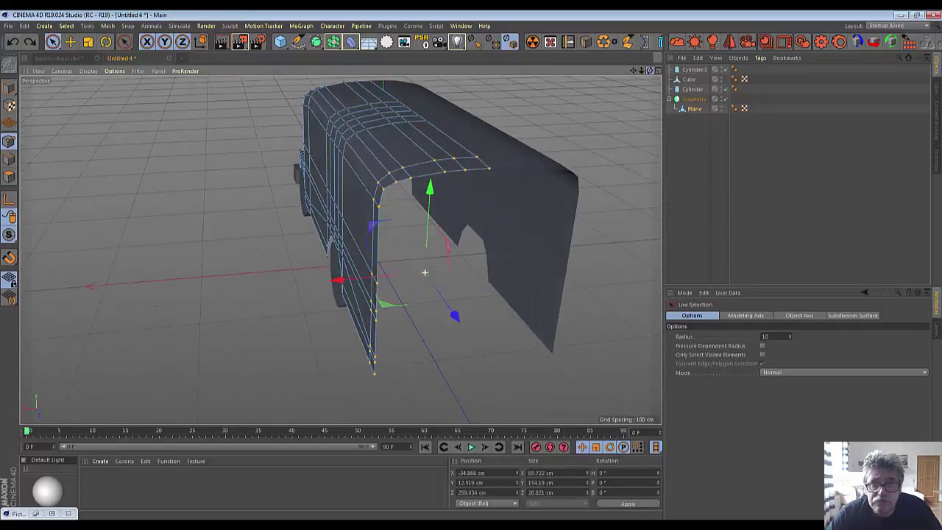
Step: In Edges mode, extrude the vertical rear side edge about 69 cm across the back
key(Return)
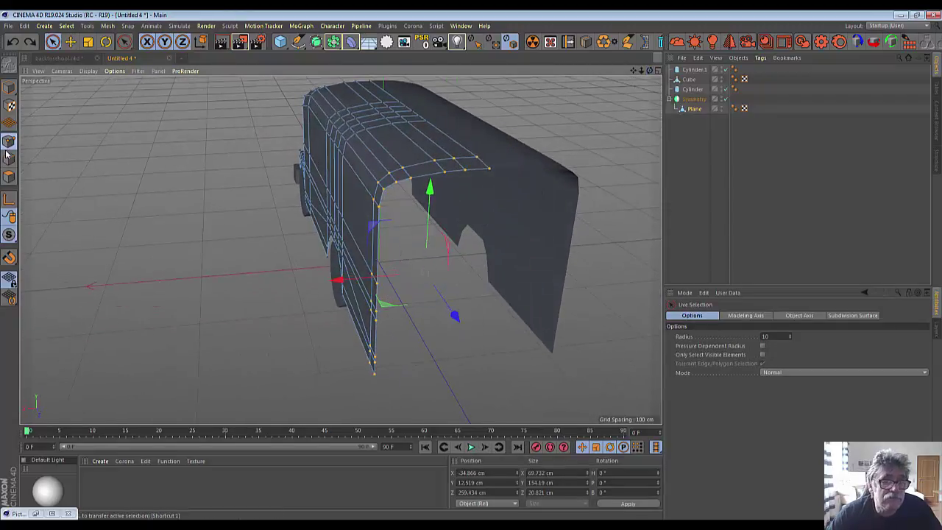
click(376, 250)
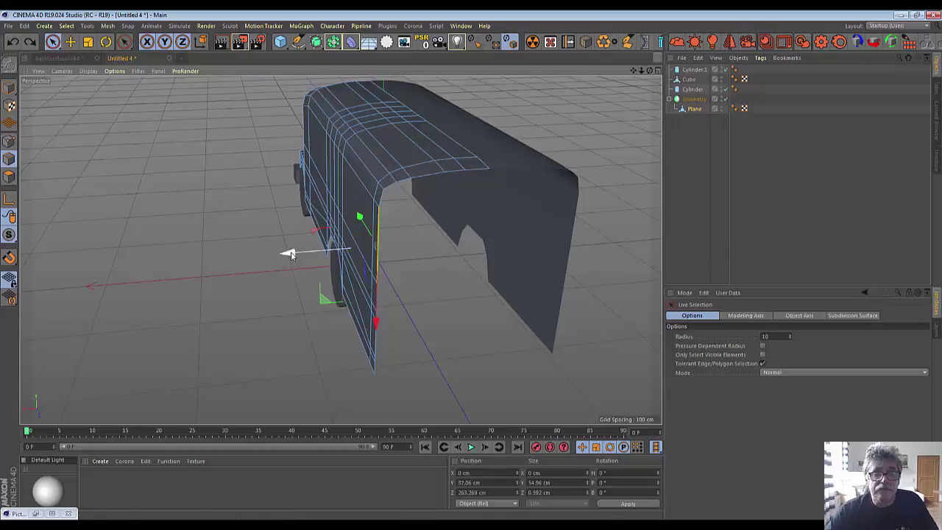
ctrl+drag(289, 256, 394, 251)
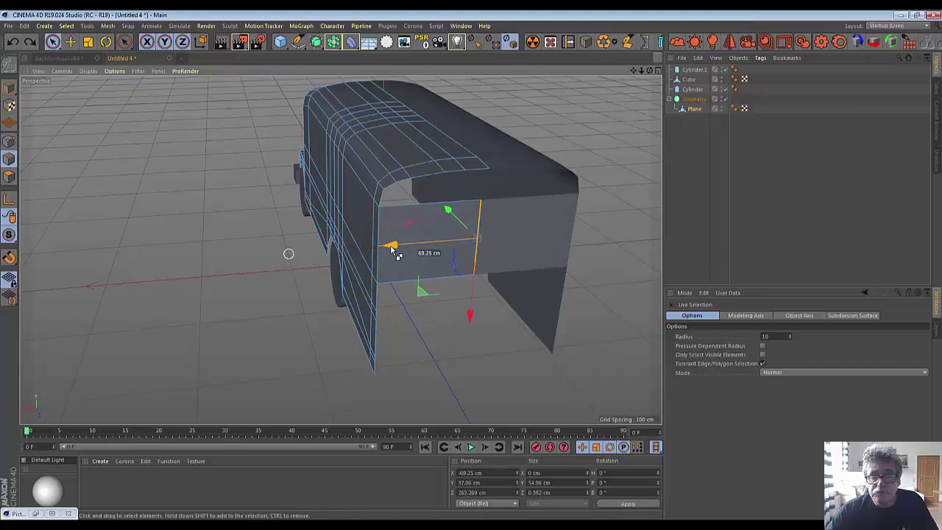
scroll(415, 341, up, 1)
scroll(414, 340, up, 2)
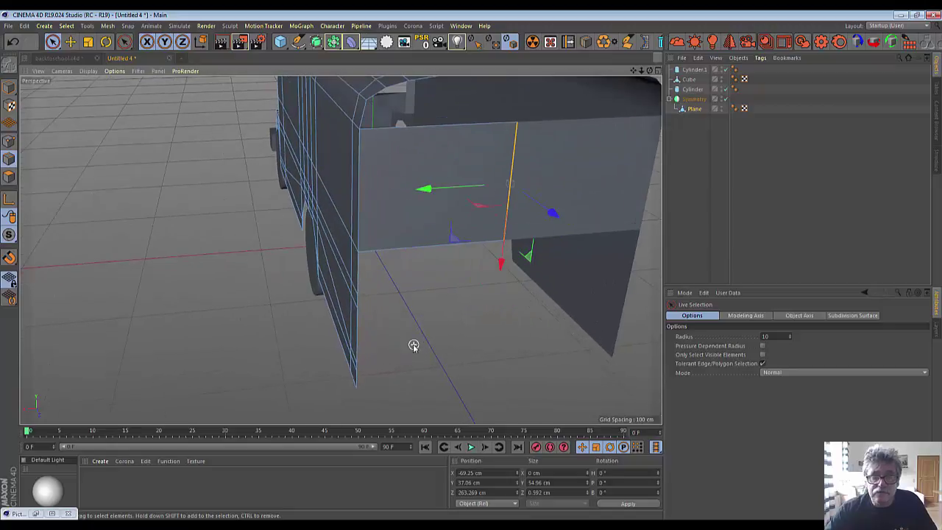
Step: Extrude the rear corner edge into another strip, then select the rear patch's horizontal edge
click(357, 271)
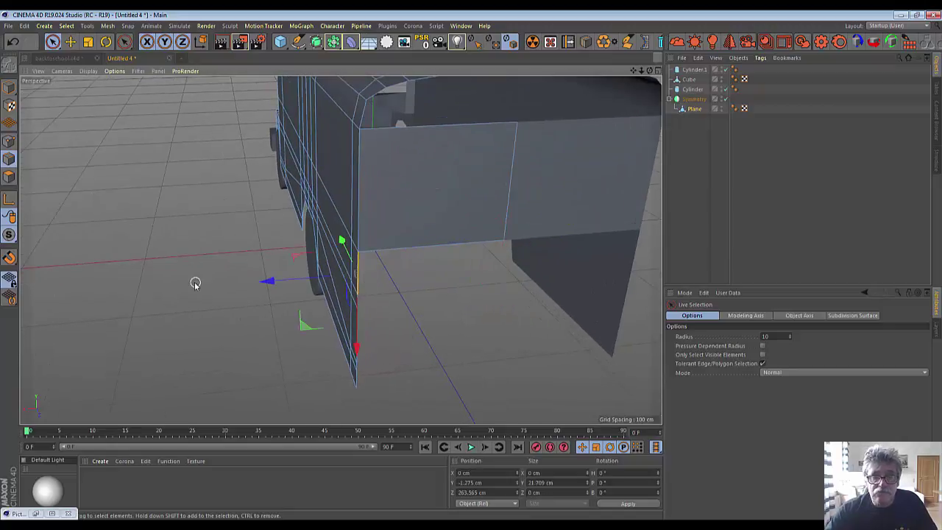
ctrl+drag(269, 284, 419, 277)
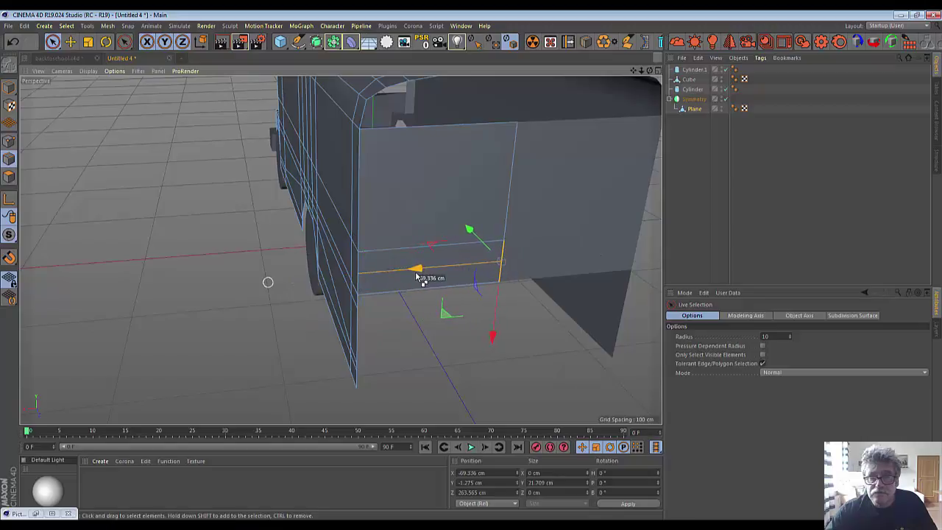
scroll(524, 312, up, 1)
scroll(515, 311, up, 2)
scroll(511, 309, up, 2)
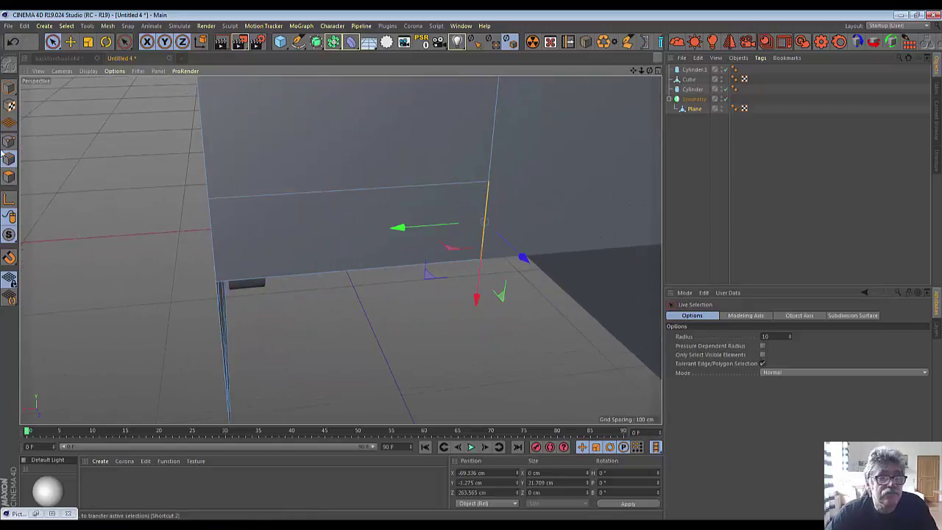
click(382, 193)
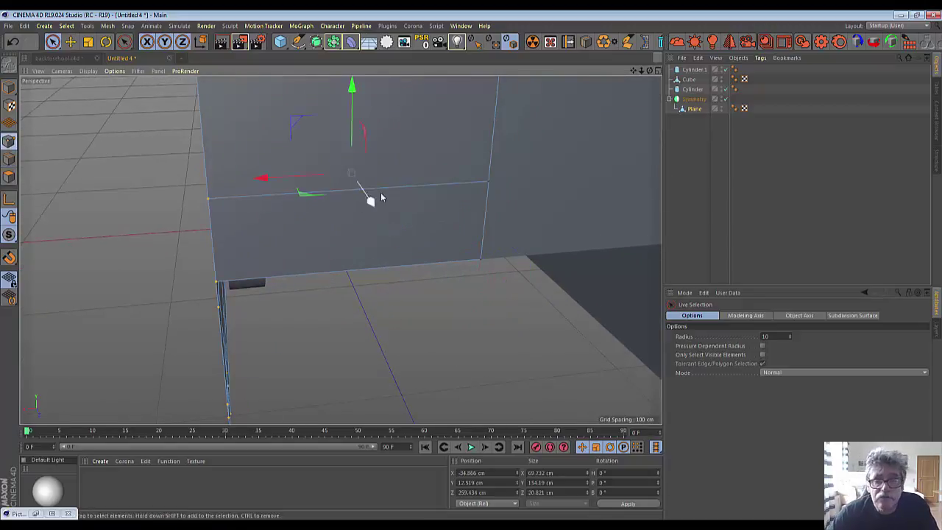
Step: Weld the rear panel's two loose corner points into one point, then return to Edges mode
click(490, 183)
right_click(518, 197)
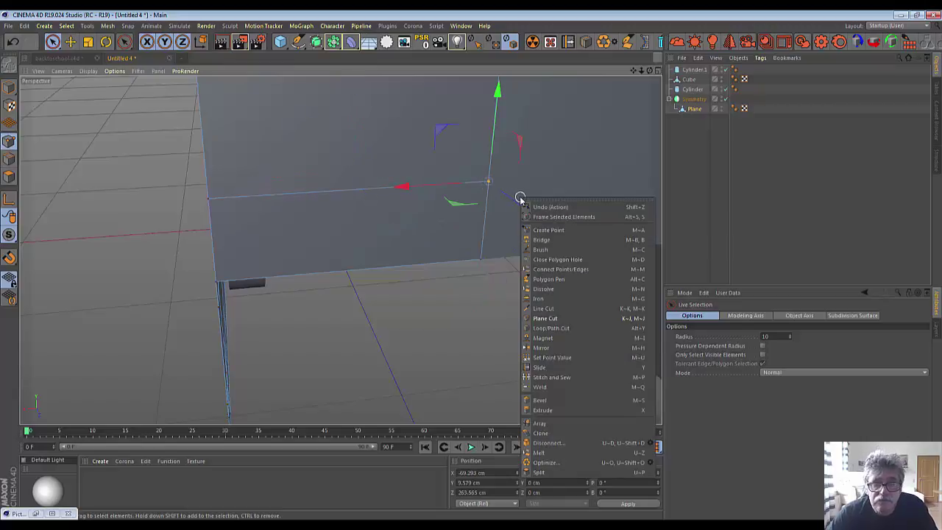
click(541, 389)
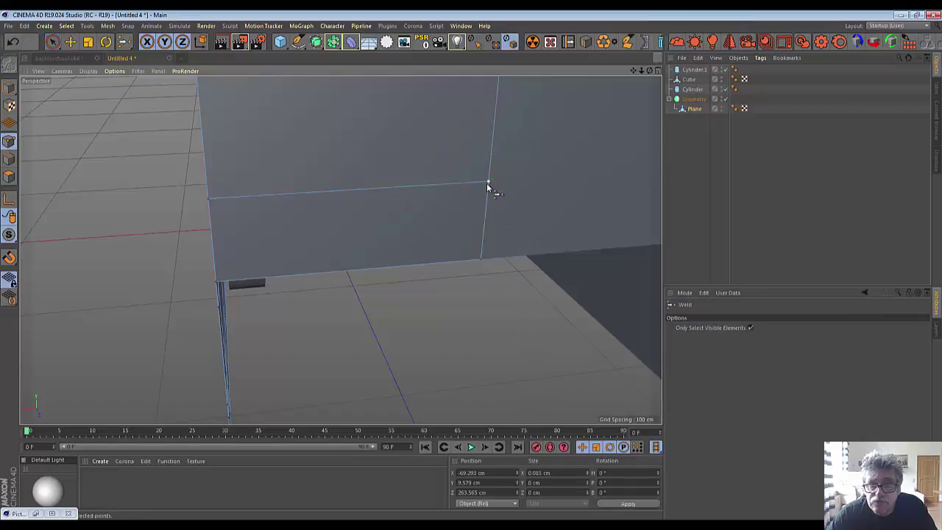
click(487, 182)
scroll(485, 297, down, 3)
scroll(474, 298, down, 3)
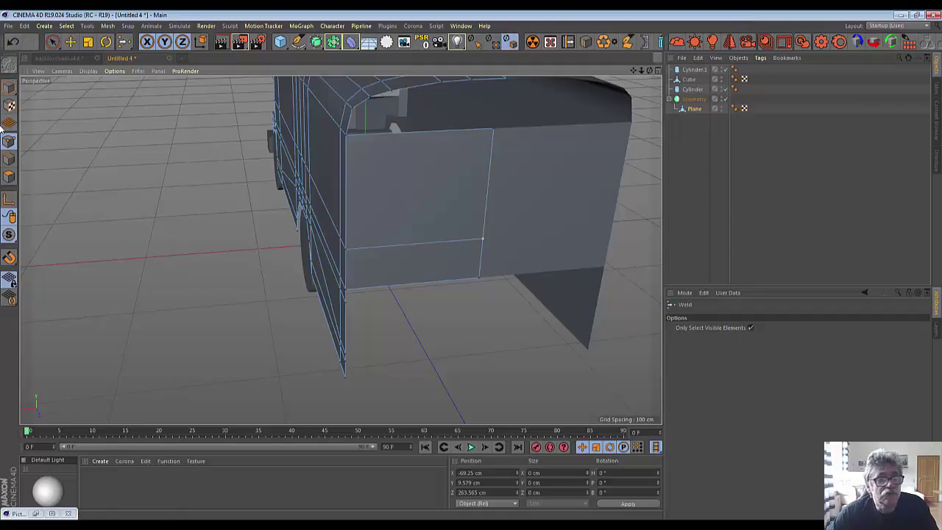
click(9, 159)
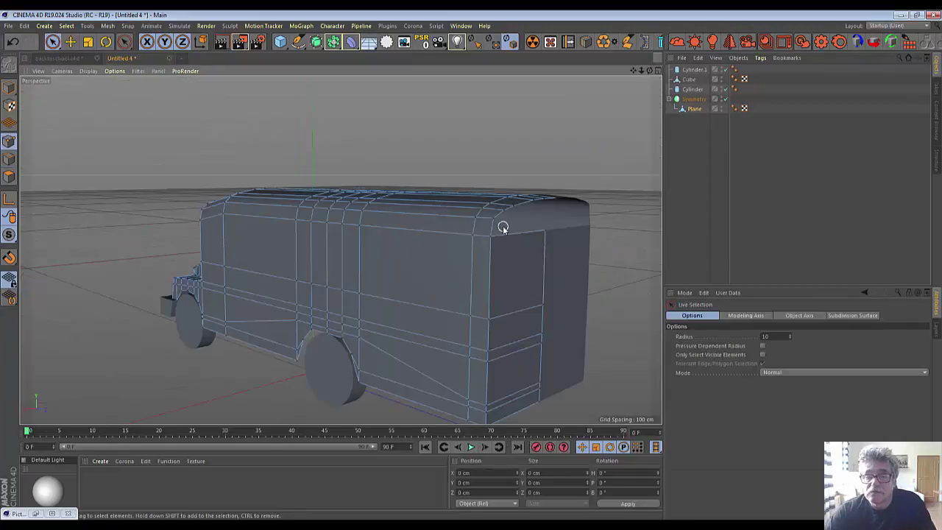
scroll(503, 227, up, 3)
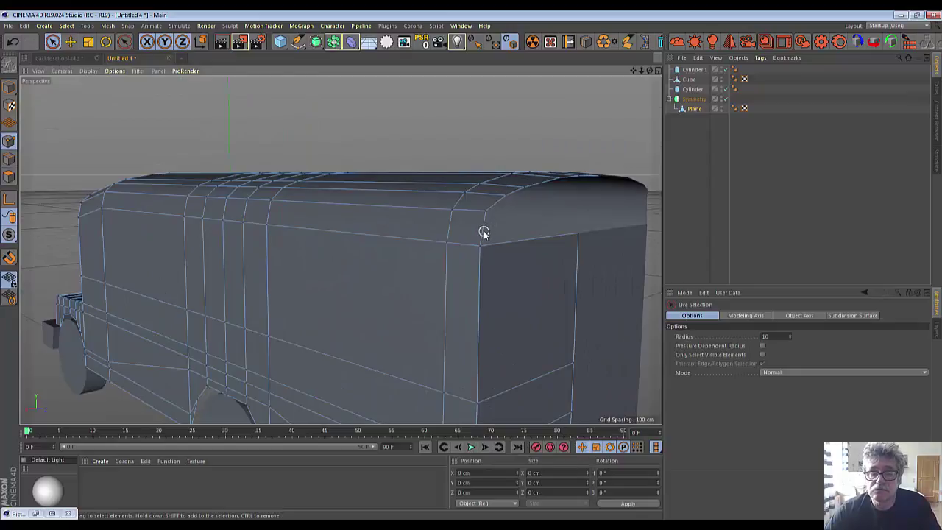
Step: Select the upper and right edges at the roof's rear corner, with move axes set to world space
click(9, 159)
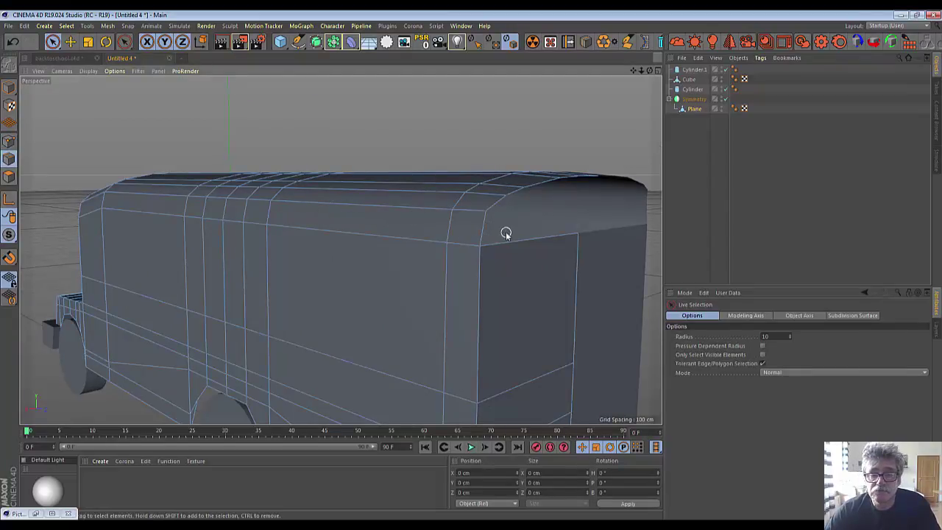
click(483, 222)
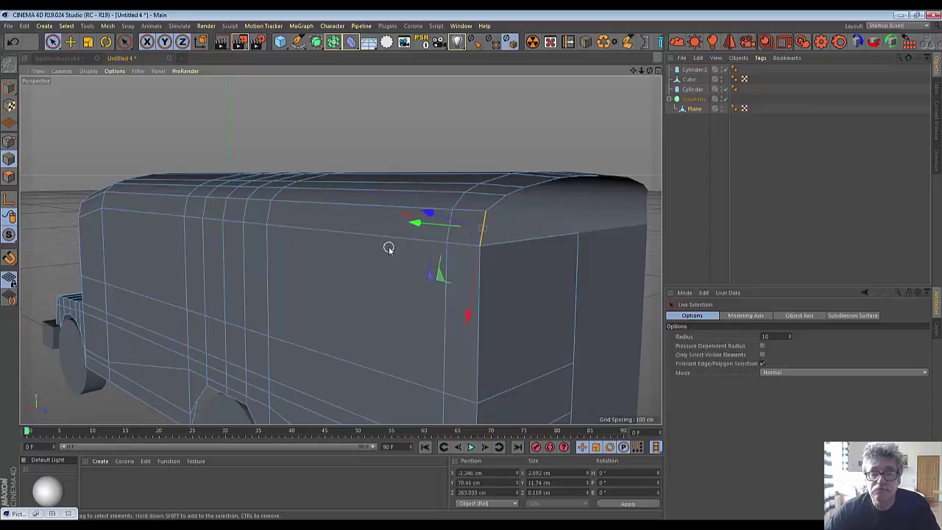
click(201, 42)
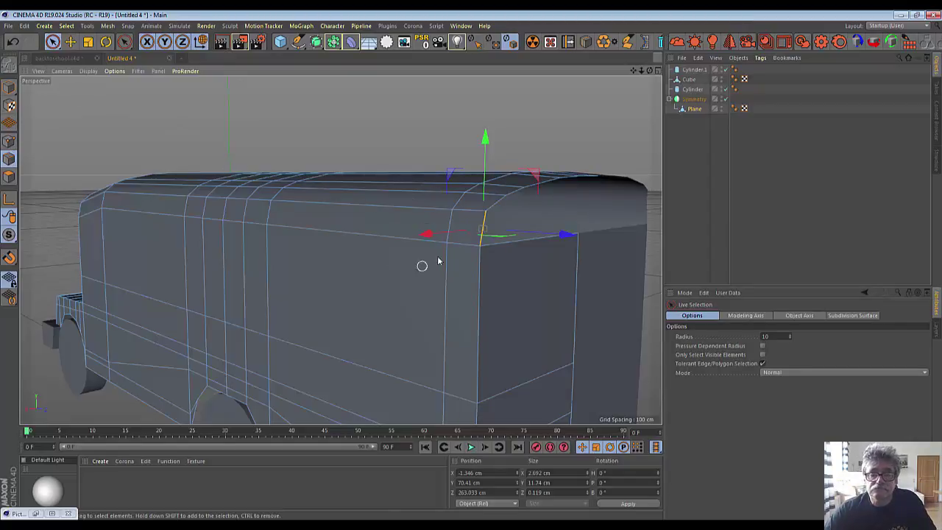
drag(500, 224, 534, 223)
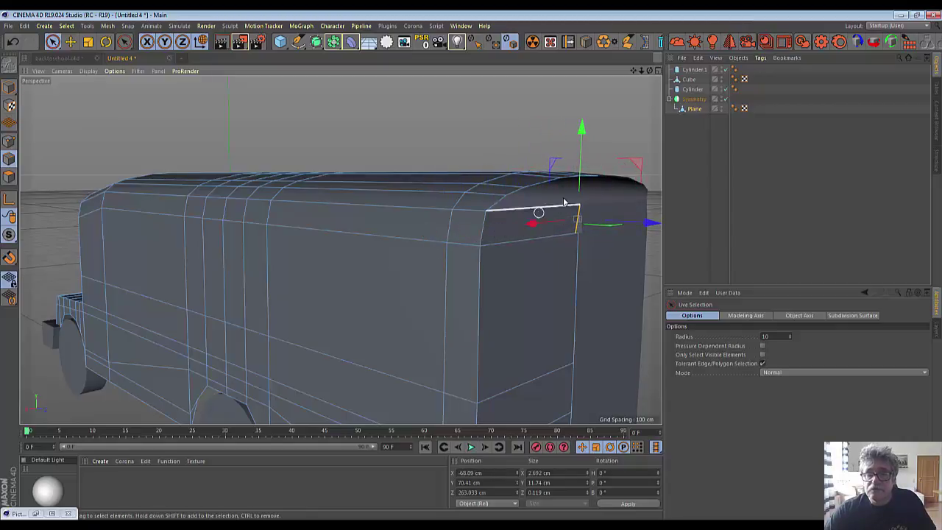
drag(650, 70, 652, 70)
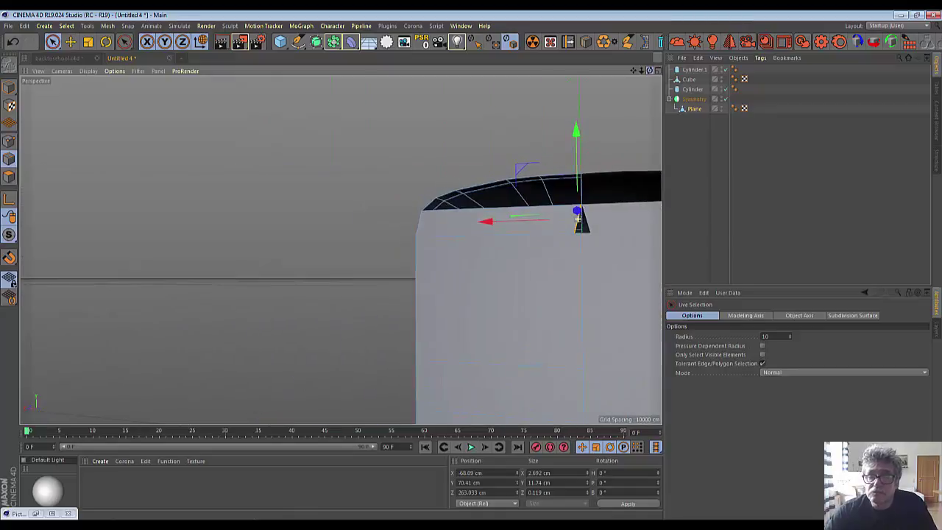
scroll(582, 297, up, 3)
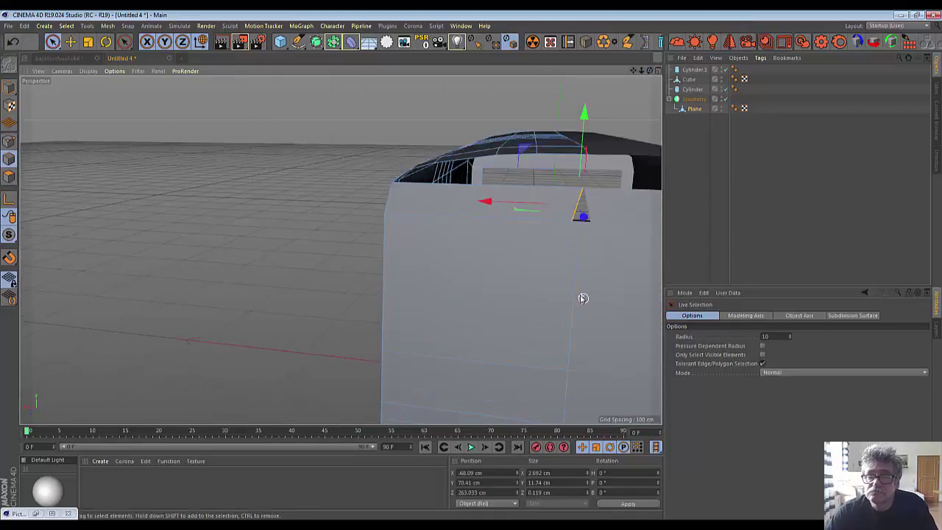
scroll(534, 290, up, 3)
Step: Move the rear panel's top corner point about 2.6 cm right, to X -69.33 cm
click(8, 142)
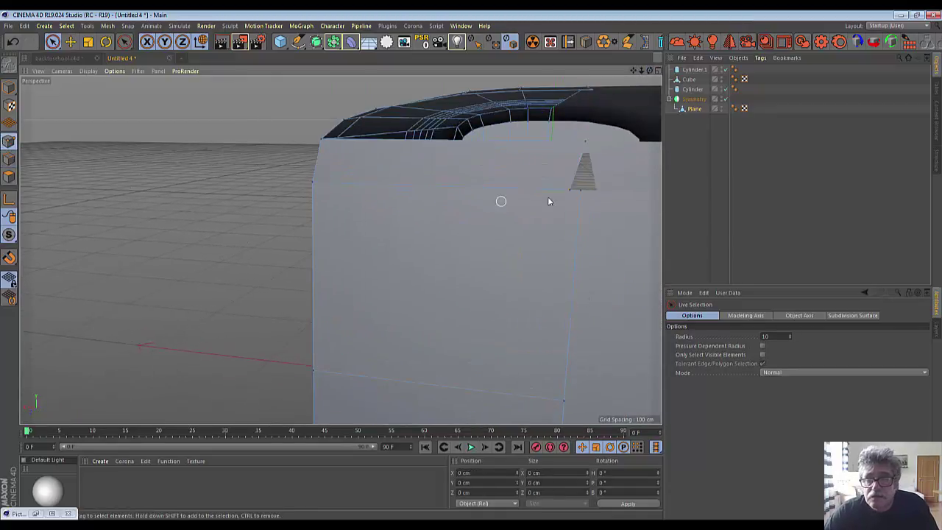
click(565, 190)
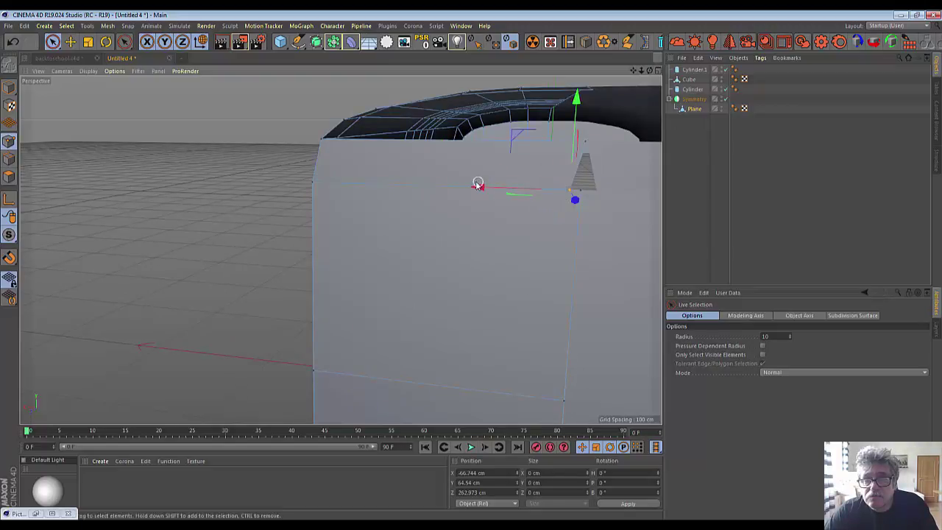
drag(481, 187, 487, 190)
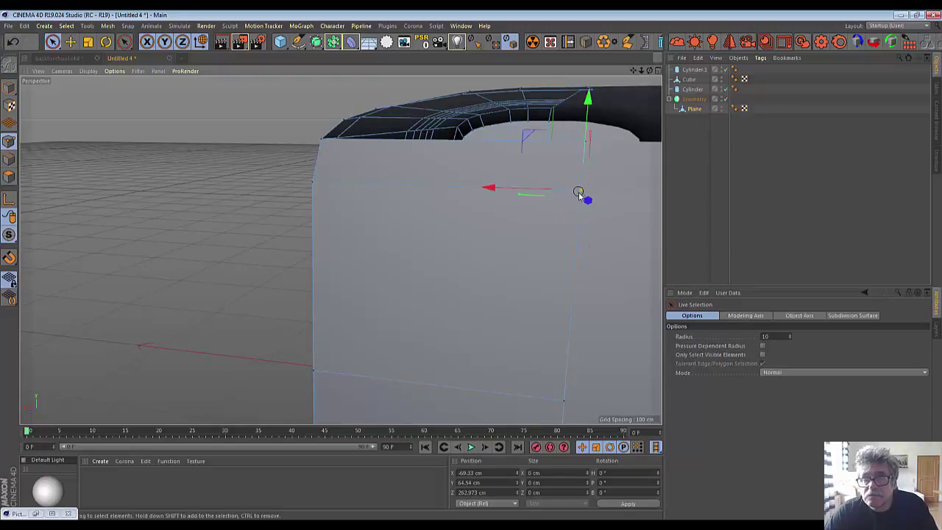
right_click(515, 256)
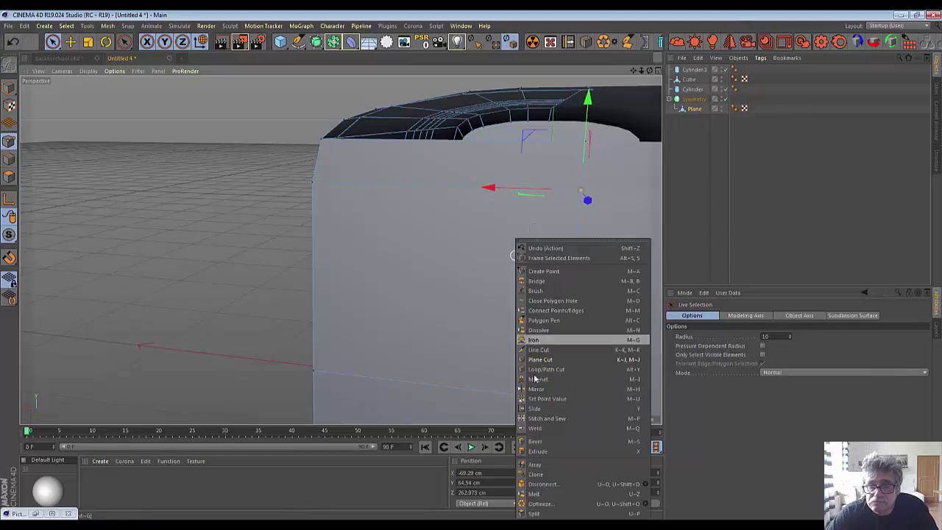
Step: Activate the Weld tool and orbit the view round to the bus body's rear side
click(535, 428)
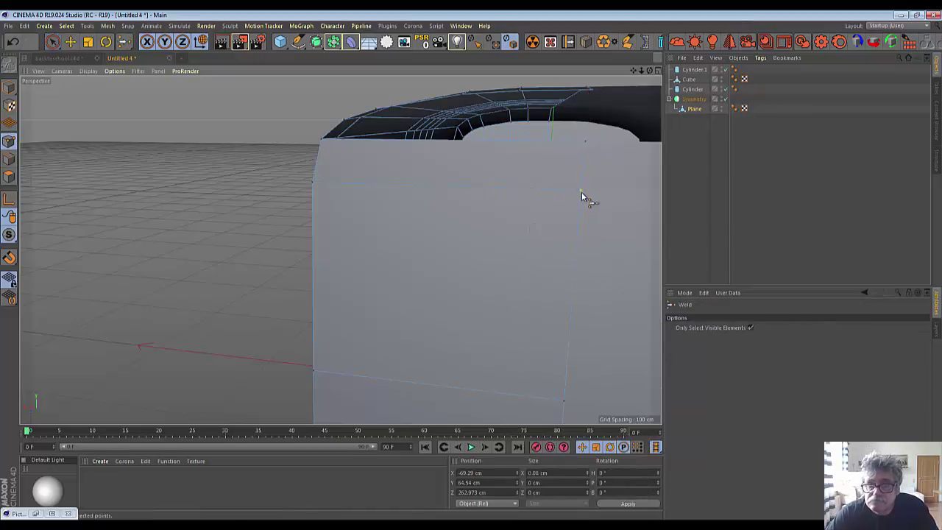
alt+drag(563, 218, 540, 211)
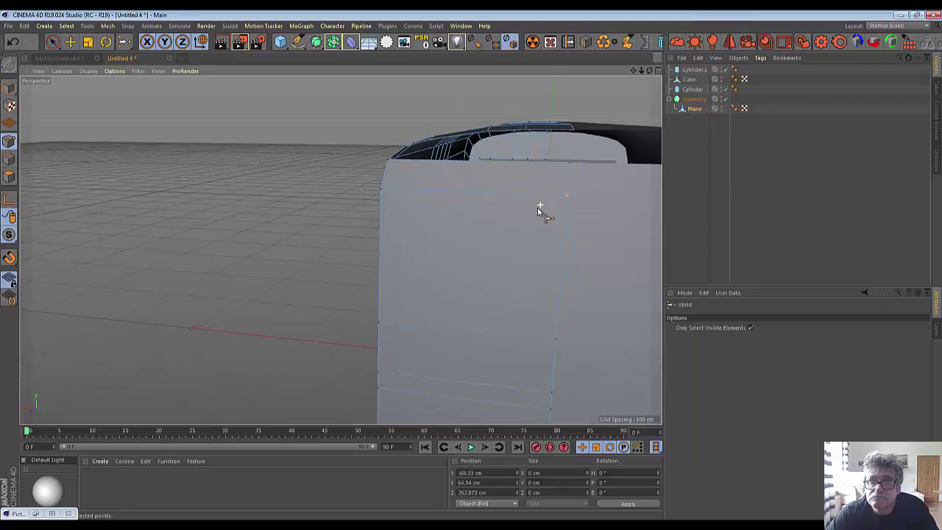
drag(633, 69, 650, 70)
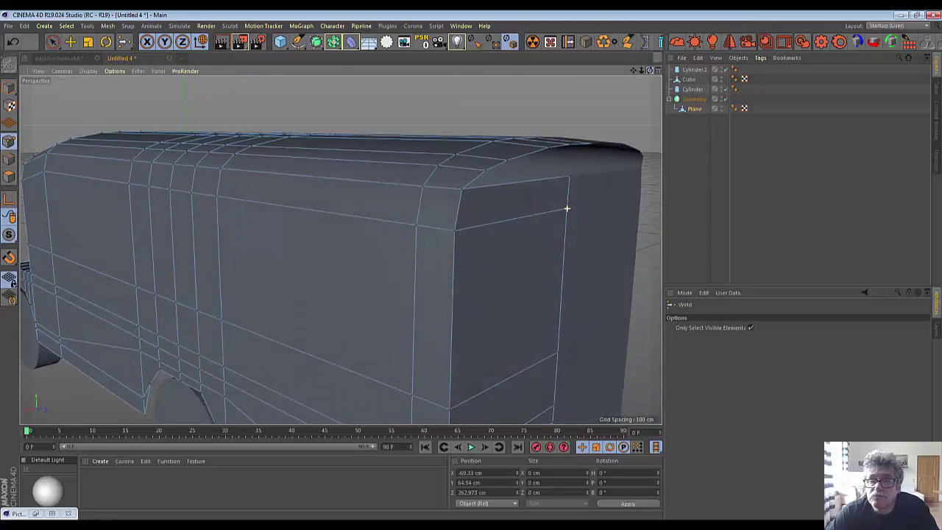
alt+drag(567, 208, 436, 177)
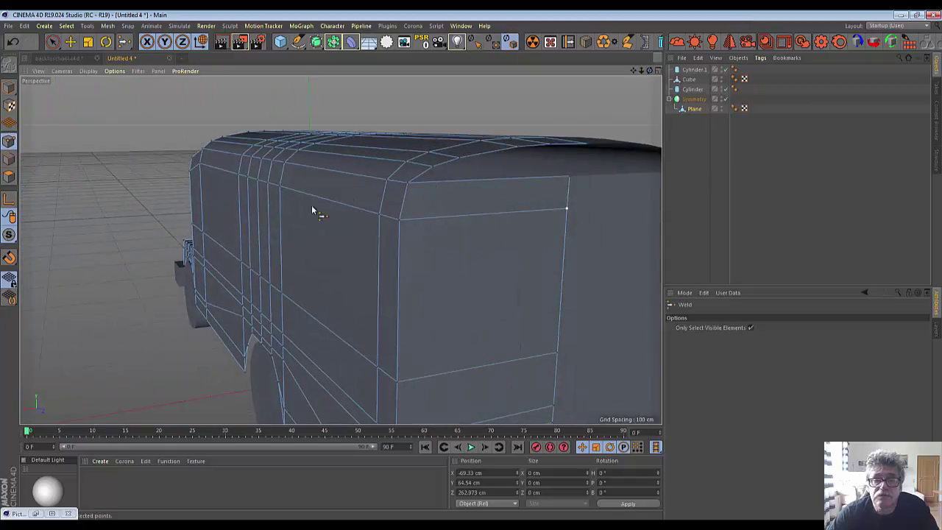
click(9, 159)
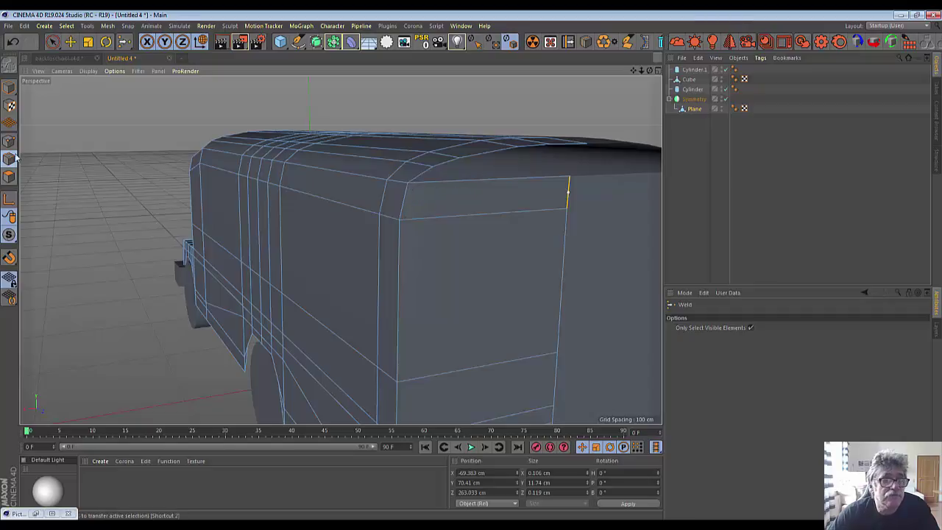
Step: Select the roof edge above the side panel with brush selection and slide it along X toward the rear
click(52, 42)
click(98, 56)
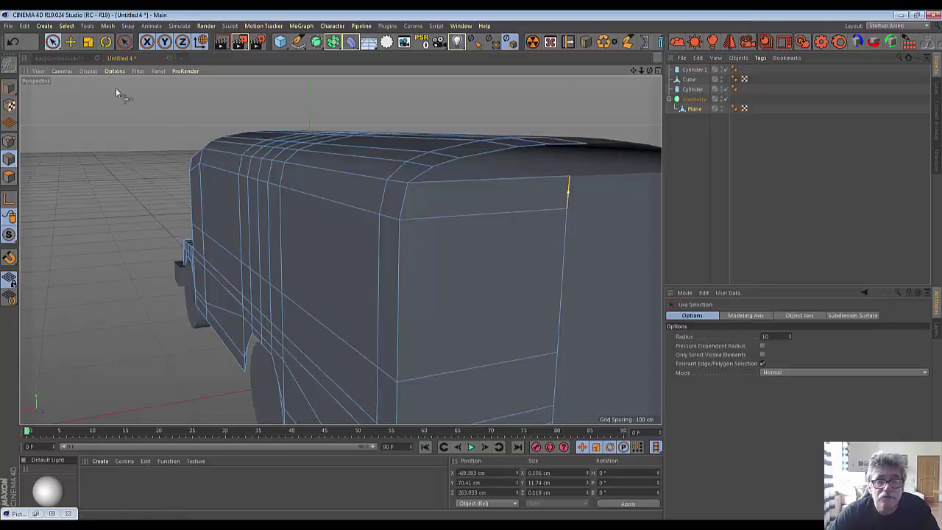
click(405, 183)
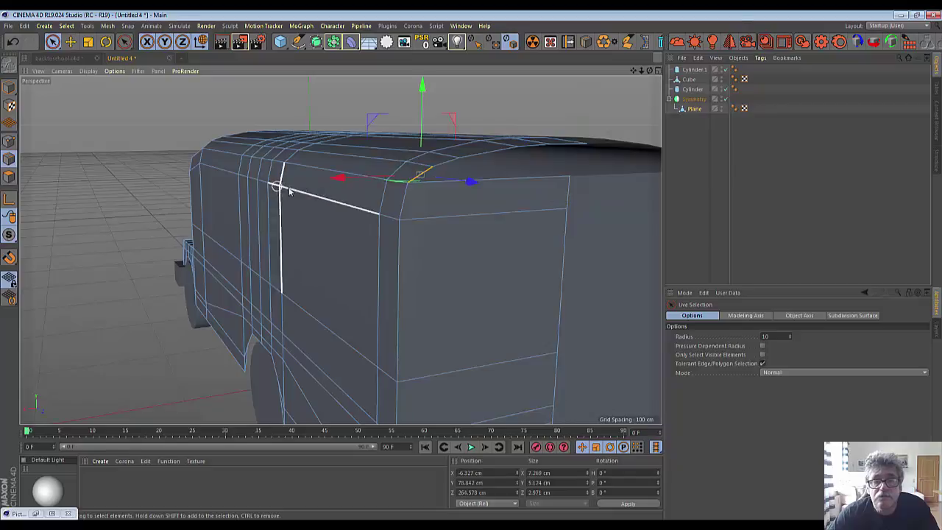
drag(335, 178, 513, 176)
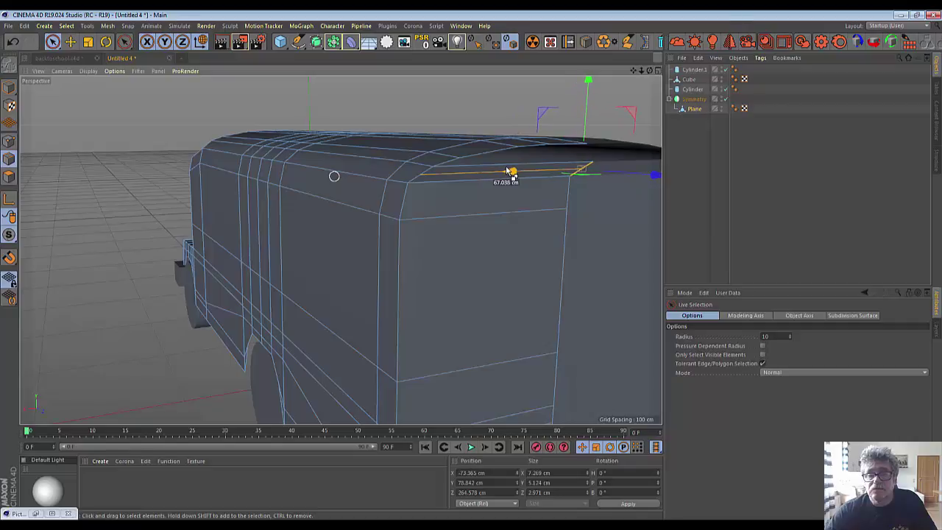
drag(513, 175, 510, 173)
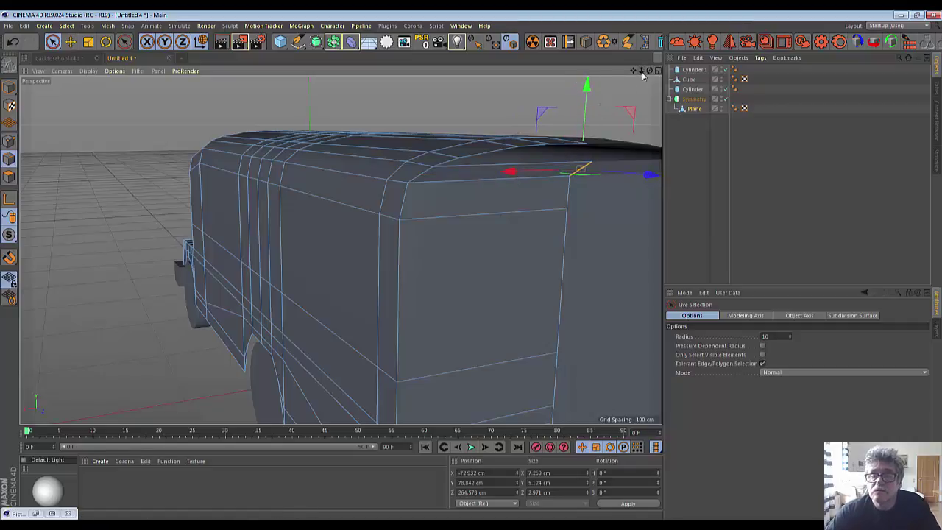
Step: Zoom in on the rear top corner and slide its roof-edge point about 6.6 cm left
drag(653, 71, 638, 74)
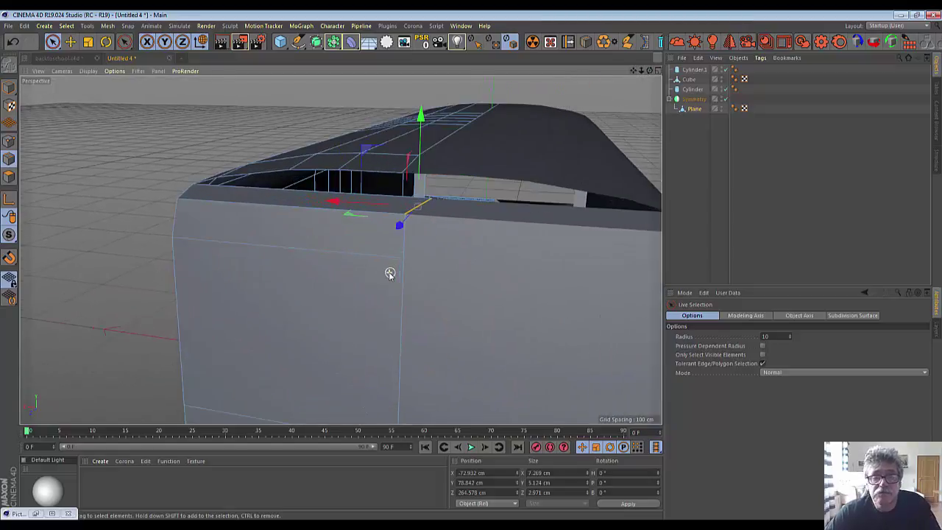
mouse_move(638, 73)
mouse_down()
mouse_move(388, 274)
mouse_move(344, 212)
mouse_up()
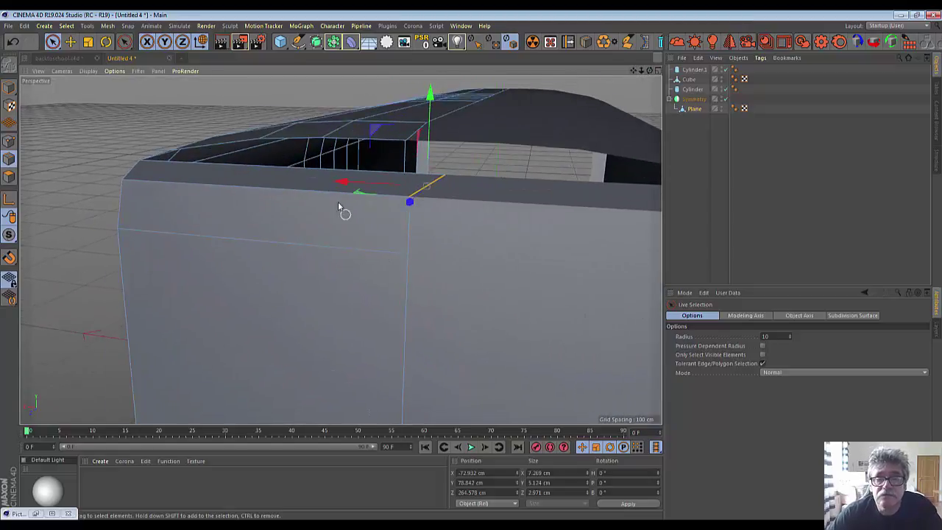
click(9, 140)
click(445, 174)
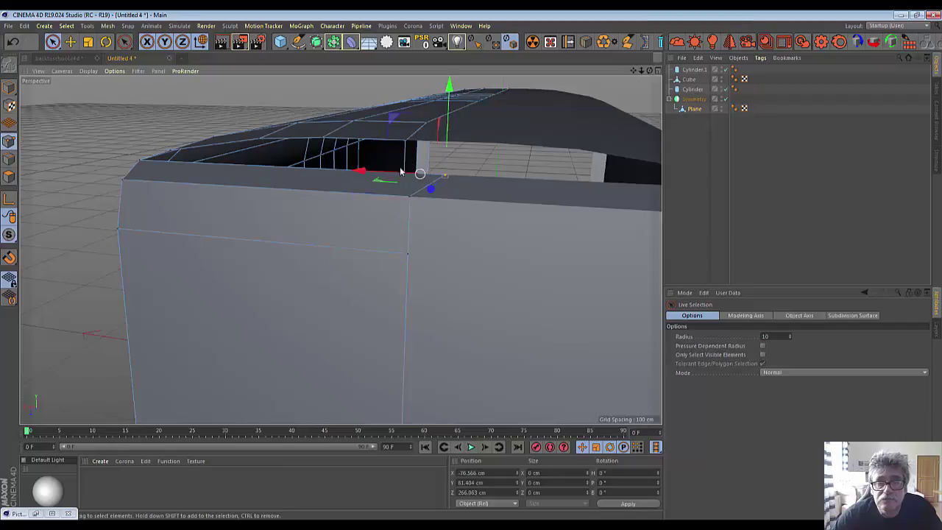
drag(354, 168, 324, 171)
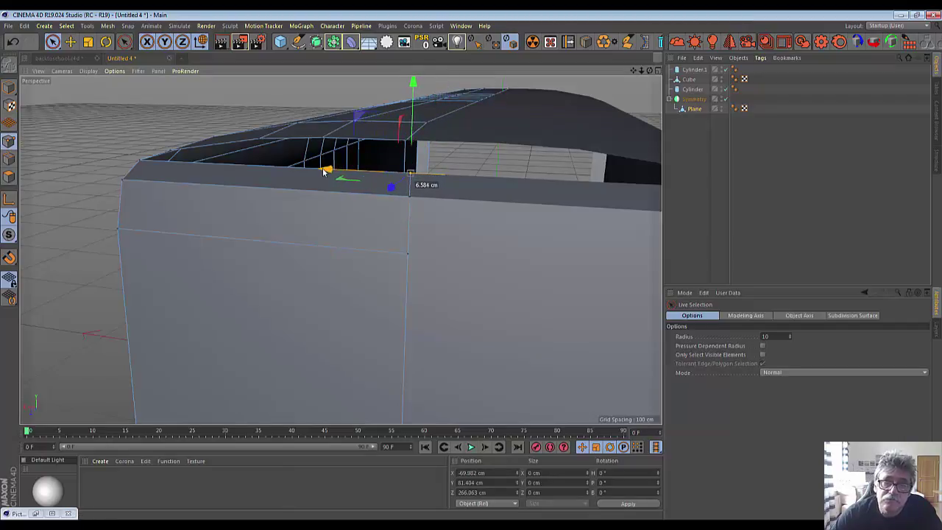
drag(324, 172, 329, 170)
Step: Weld the neighbouring corner point onto the roof-edge point so the roof meets the panel
click(408, 197)
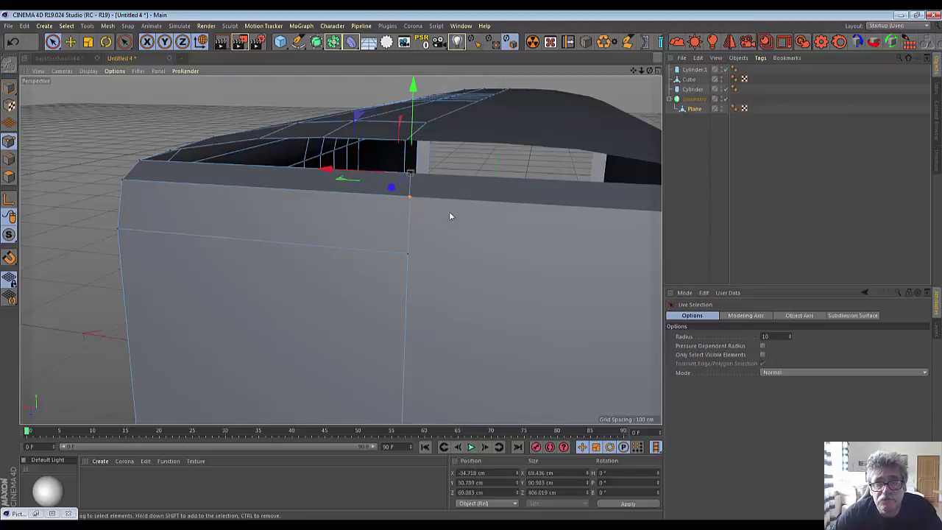
right_click(476, 248)
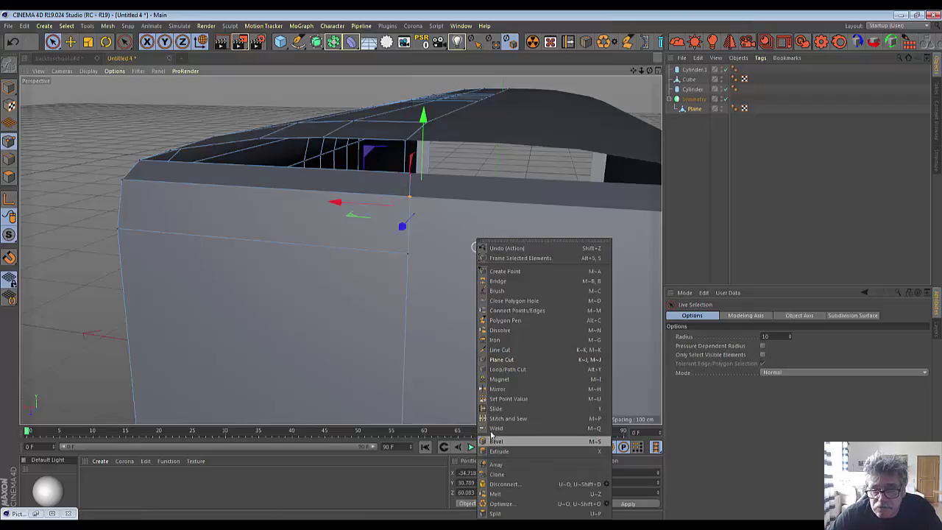
click(494, 428)
click(410, 197)
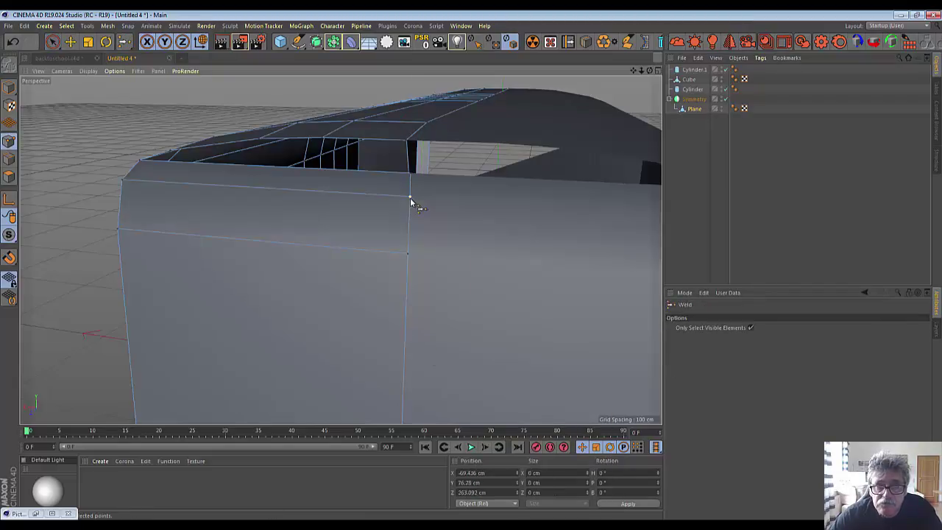
scroll(387, 249, down, 3)
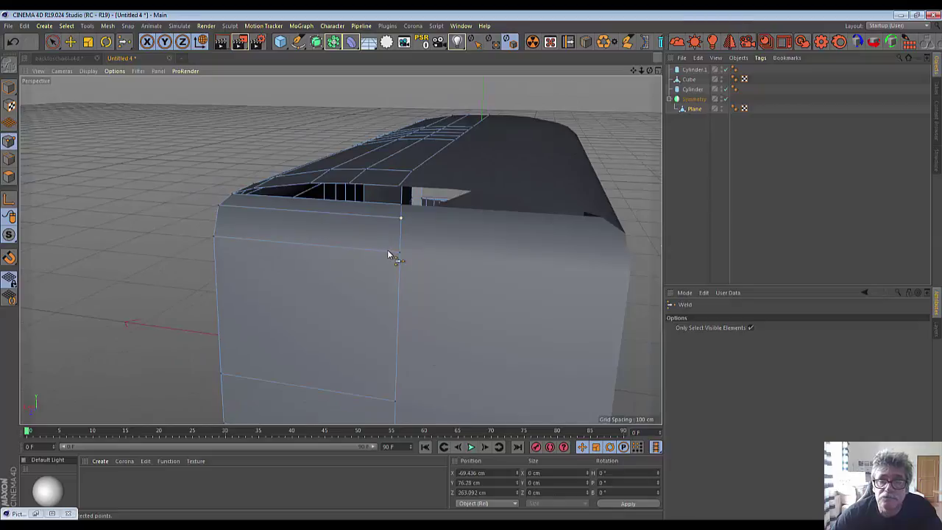
scroll(388, 252, up, 2)
scroll(388, 254, down, 2)
scroll(389, 253, down, 1)
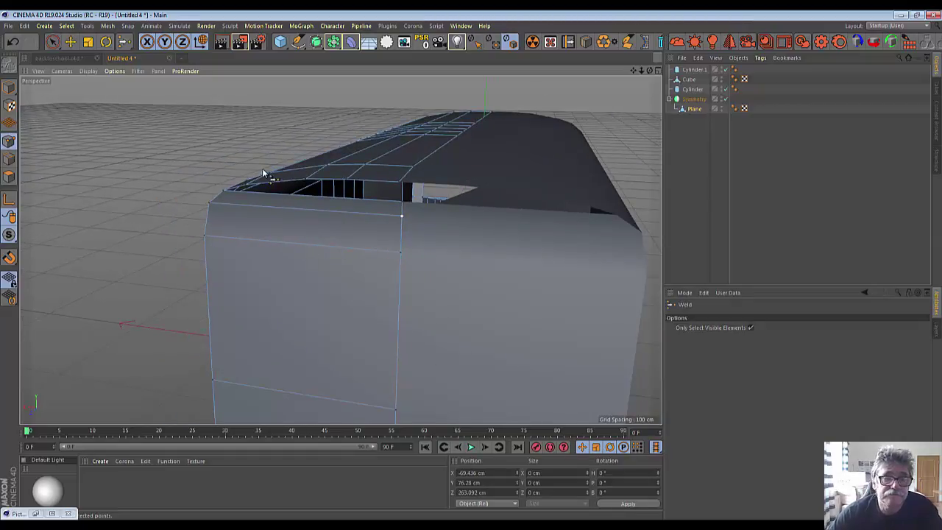
scroll(247, 192, up, 2)
scroll(251, 192, up, 1)
scroll(250, 193, up, 2)
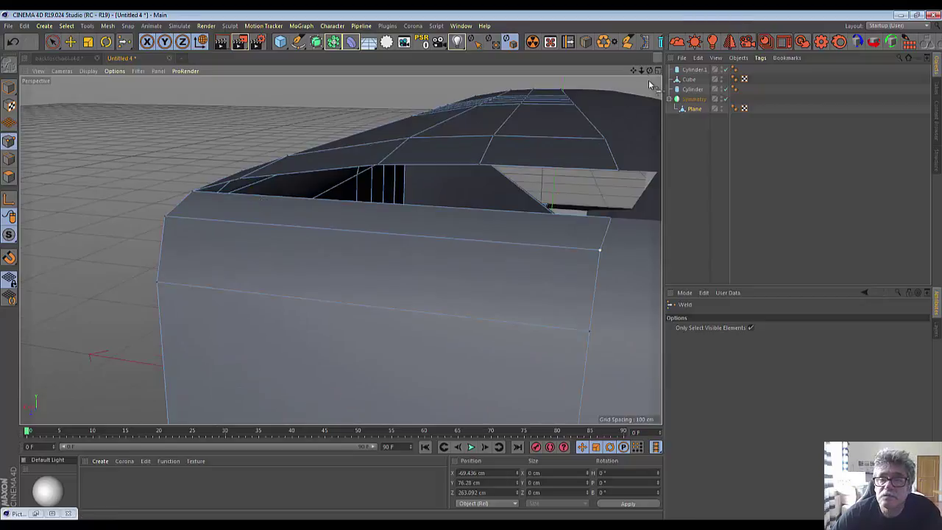
Step: Orbit and zoom out to inspect the welded roof corner together with the box
drag(648, 70, 604, 74)
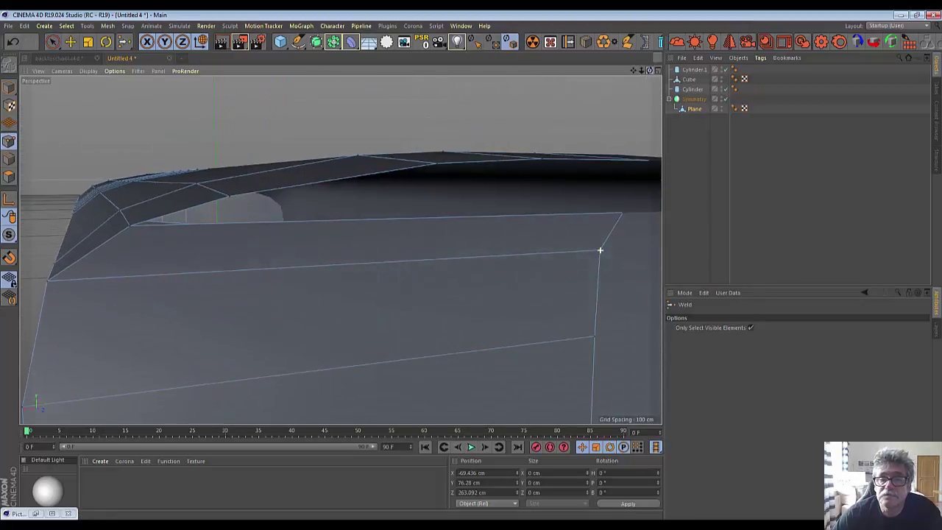
alt+drag(600, 250, 600, 251)
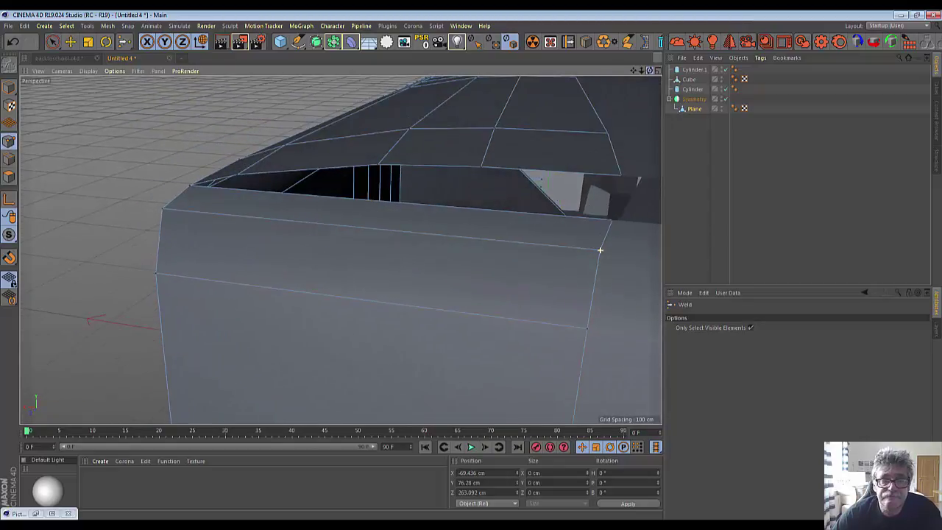
alt+drag(600, 250, 570, 149)
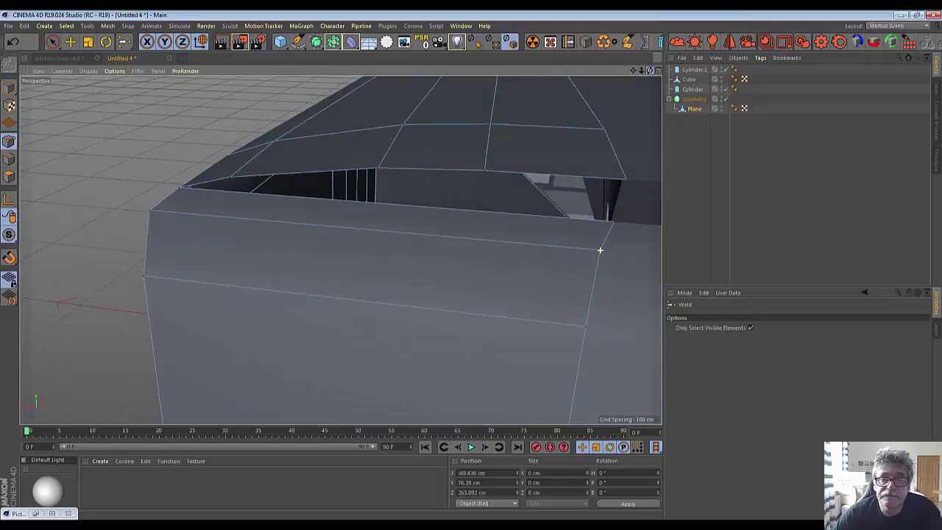
scroll(570, 150, down, 3)
scroll(570, 149, down, 2)
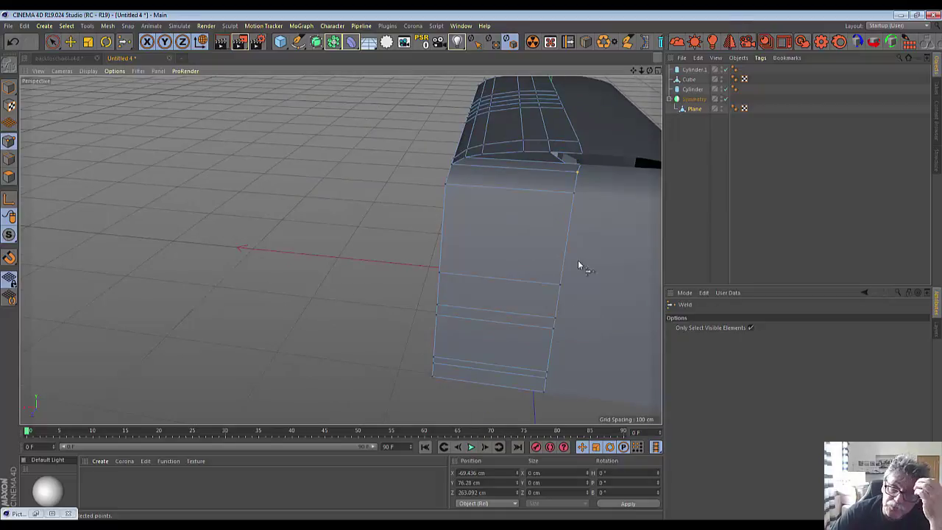
click(657, 70)
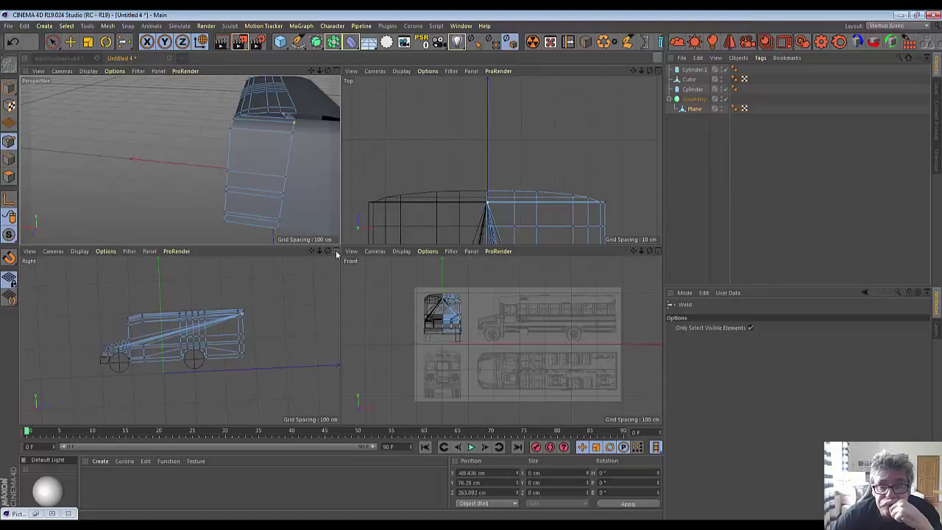
scroll(545, 189, down, 3)
scroll(545, 189, down, 2)
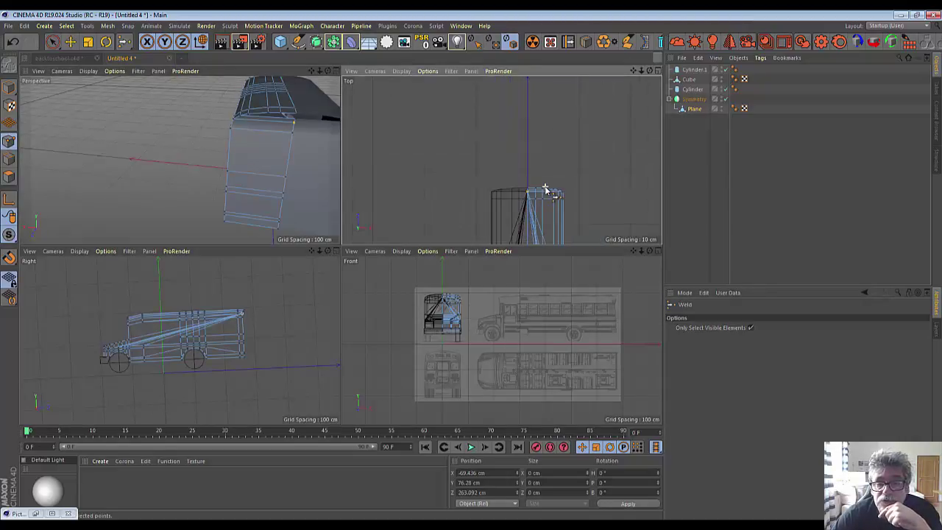
scroll(545, 190, down, 2)
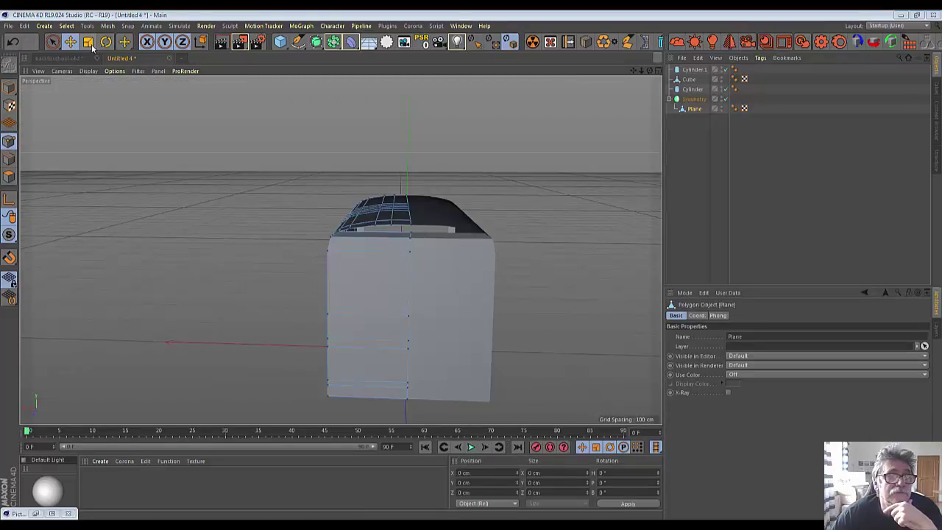
Step: Try drawing a polygon across the box front with Polygon Pen, then undo it
click(124, 43)
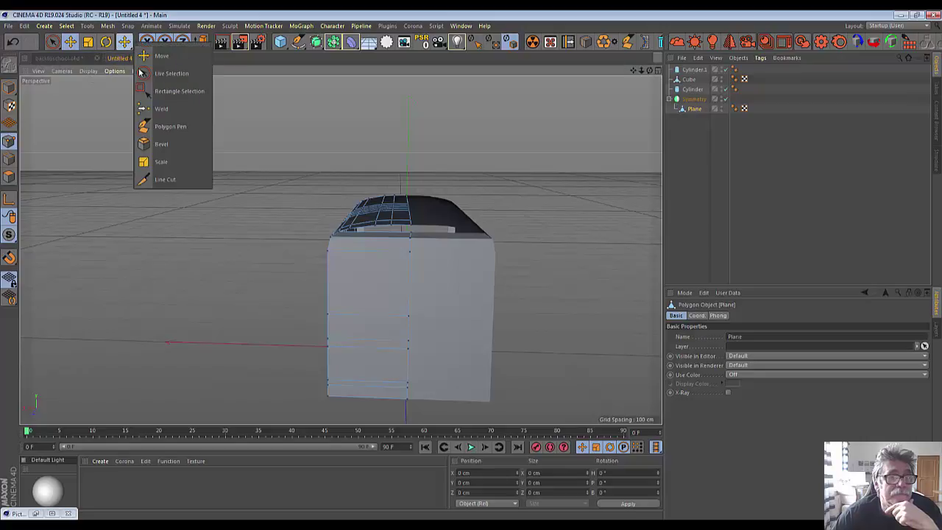
click(170, 127)
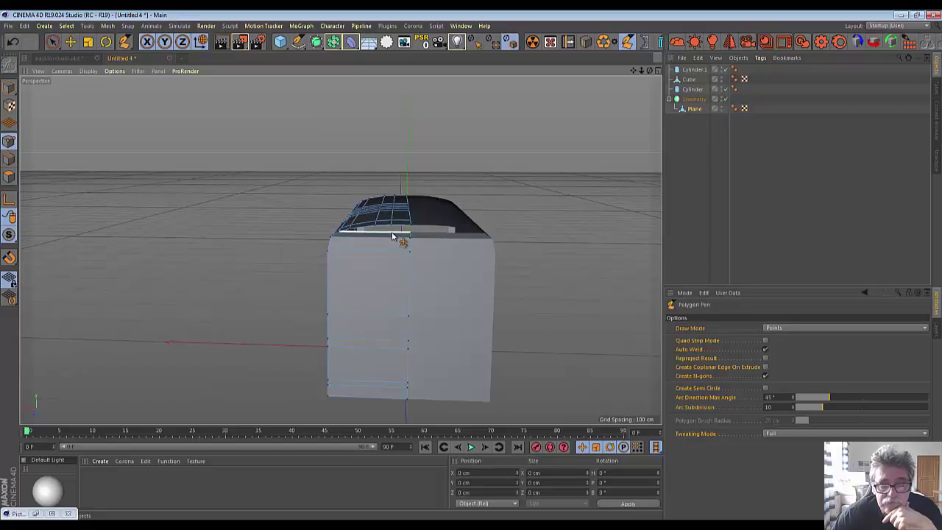
drag(392, 236, 383, 385)
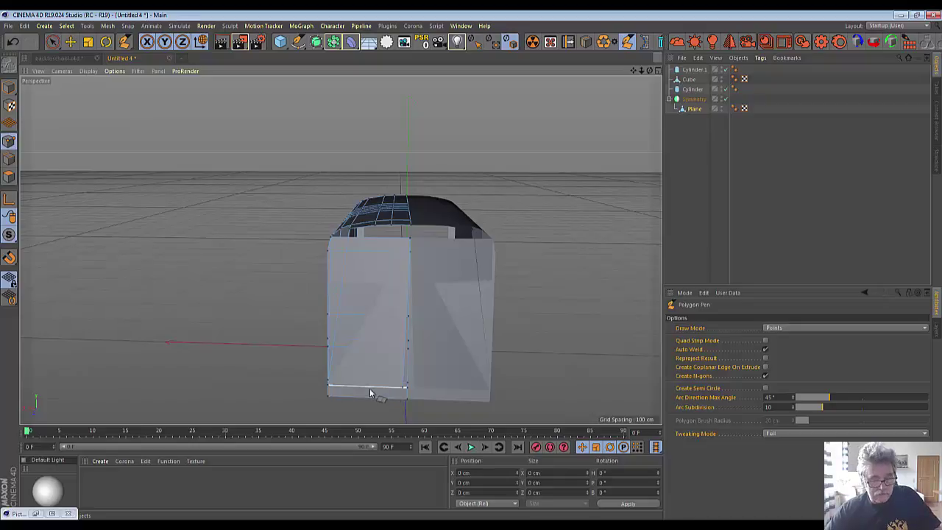
key(ctrl+z)
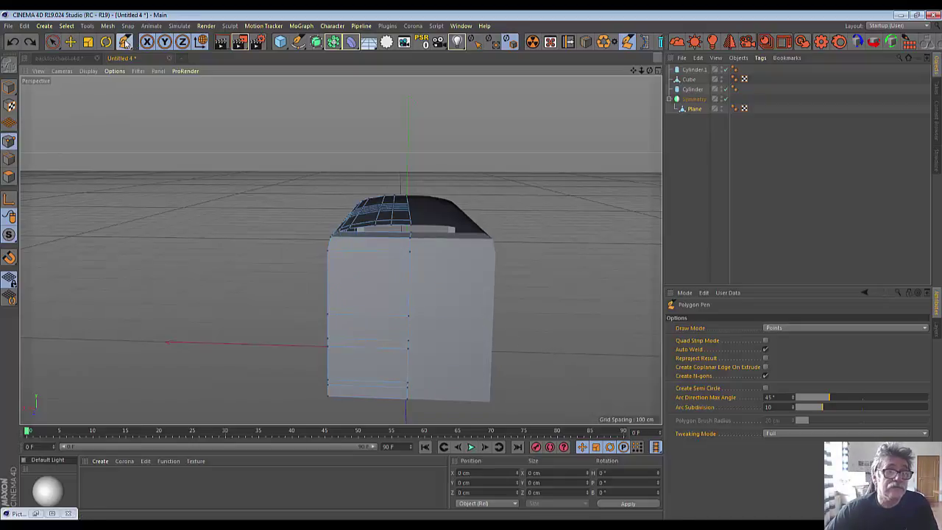
Step: Cut two vertical edges from top to bottom down the box front with Line Cut
drag(125, 43, 155, 177)
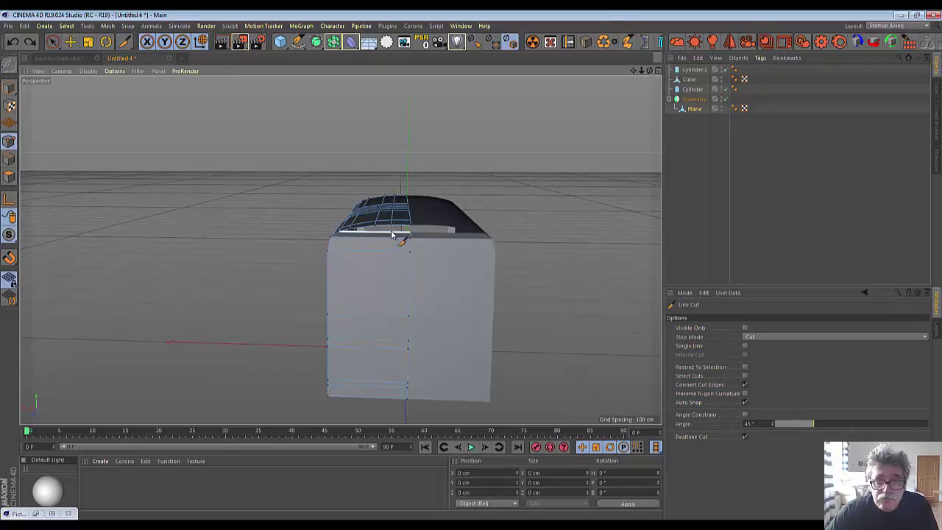
drag(392, 234, 390, 413)
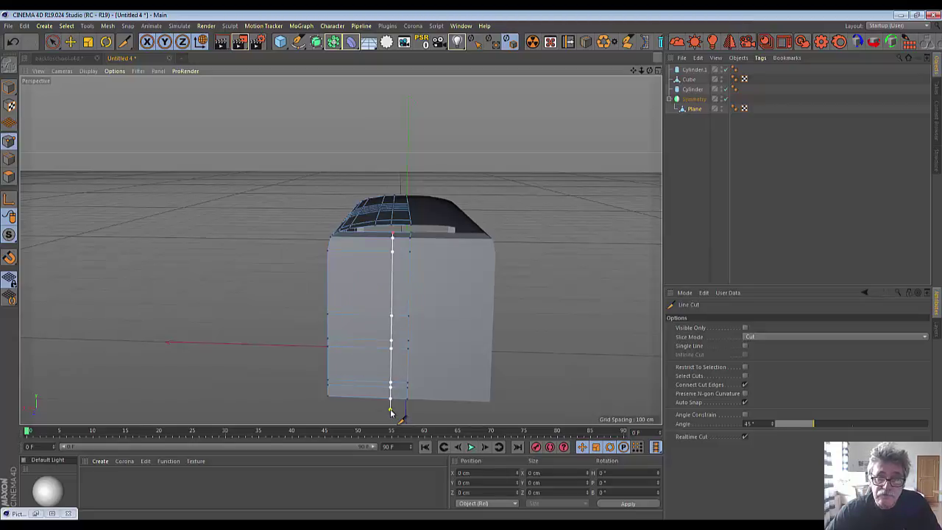
key(Escape)
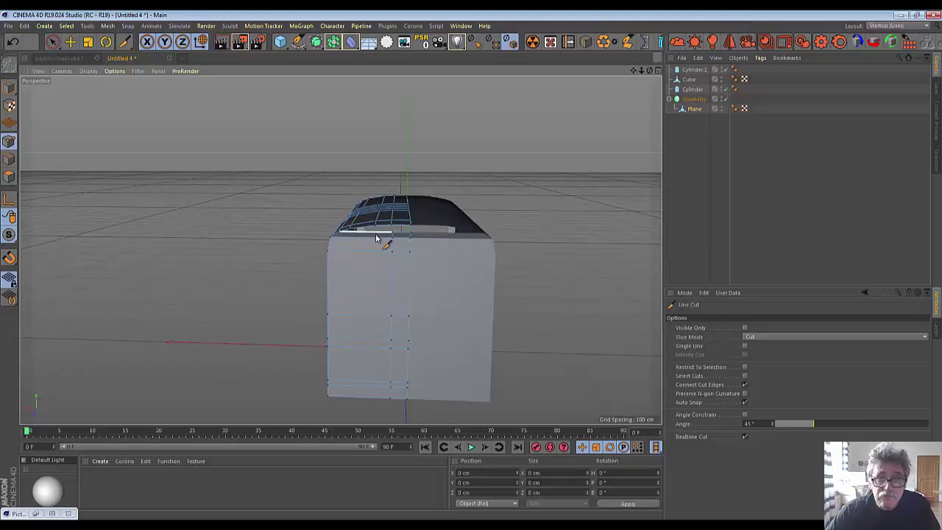
drag(375, 234, 374, 406)
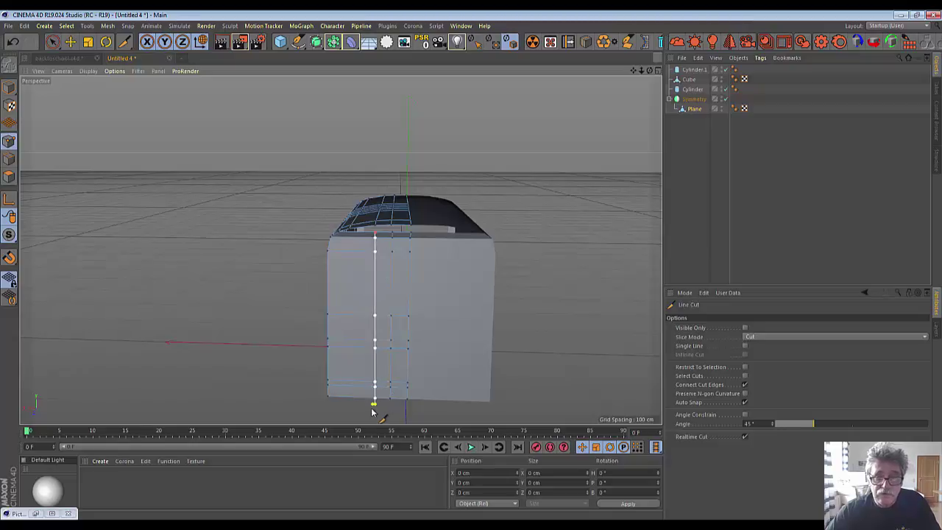
key(Escape)
scroll(389, 262, up, 3)
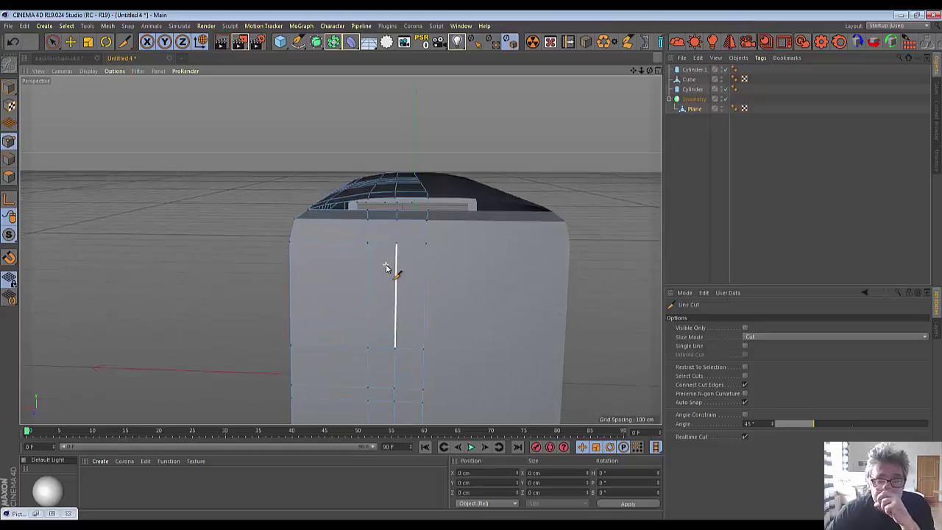
scroll(383, 269, up, 3)
scroll(383, 269, down, 3)
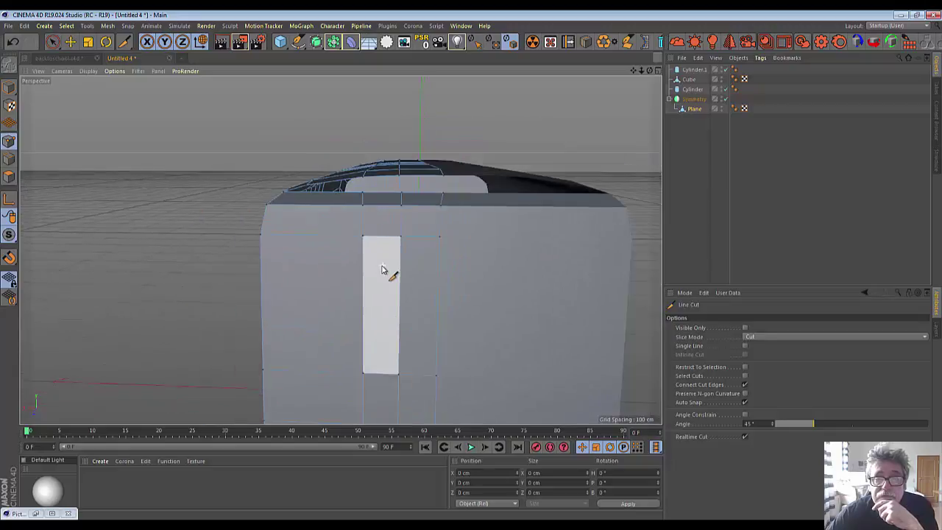
scroll(385, 267, down, 2)
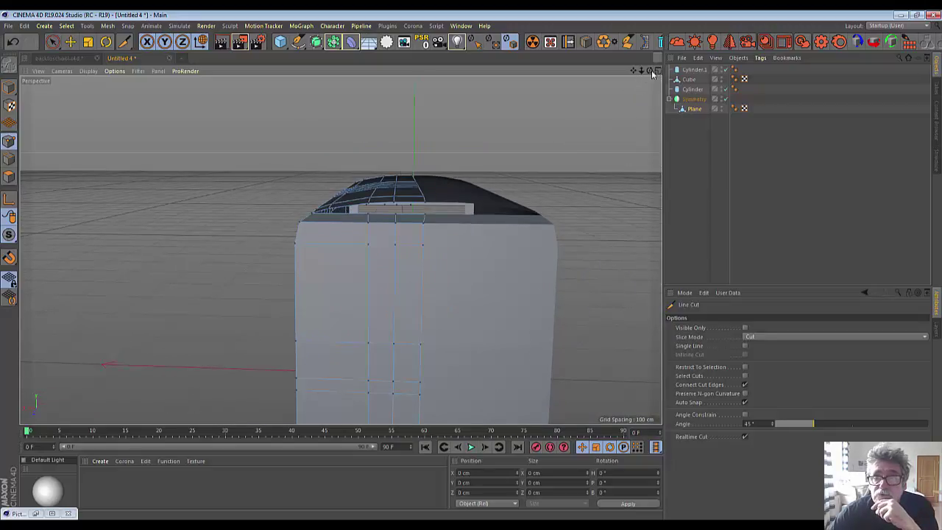
drag(652, 74, 340, 268)
scroll(324, 304, up, 2)
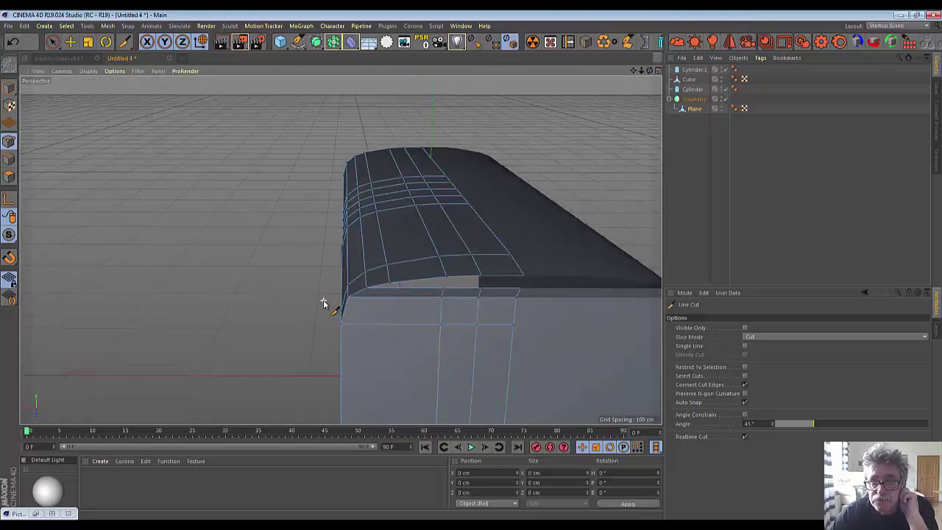
scroll(324, 304, up, 1)
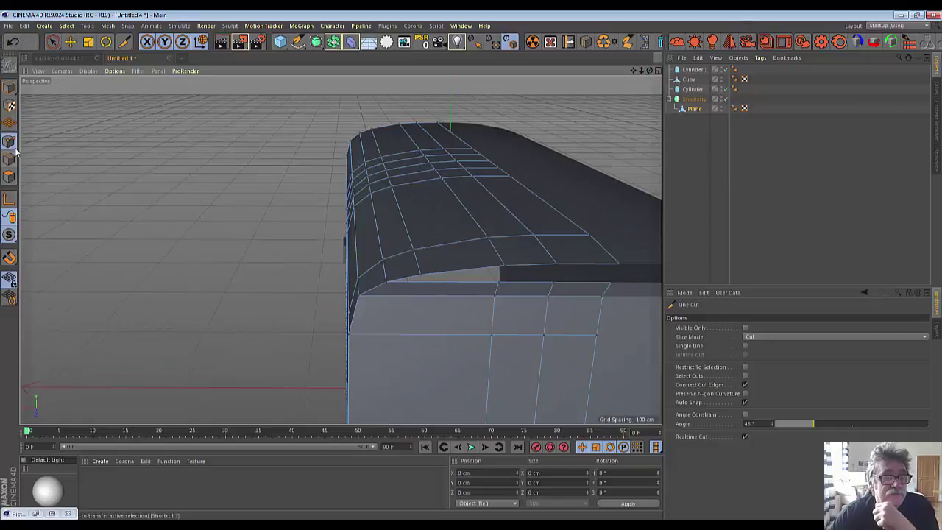
Step: With Polygon Pen, build a quad closing the first gap between roof edge and box
click(126, 43)
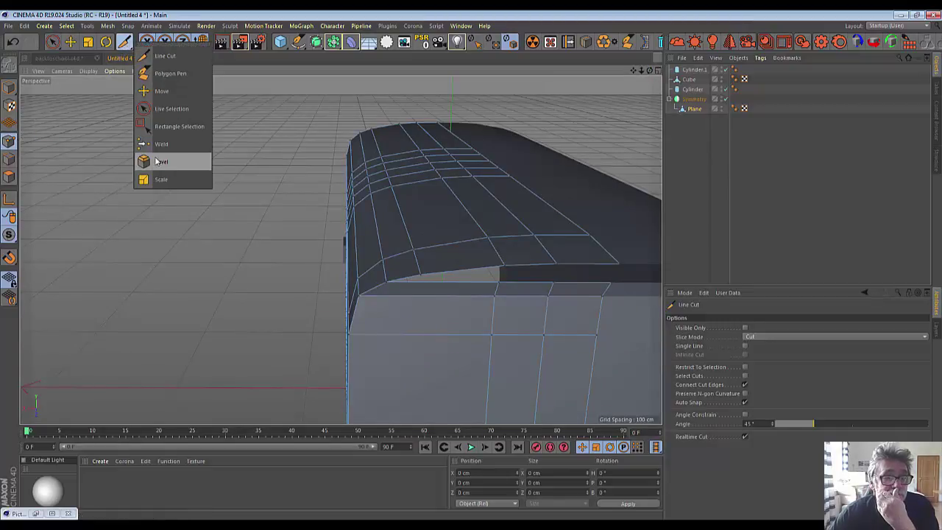
click(163, 75)
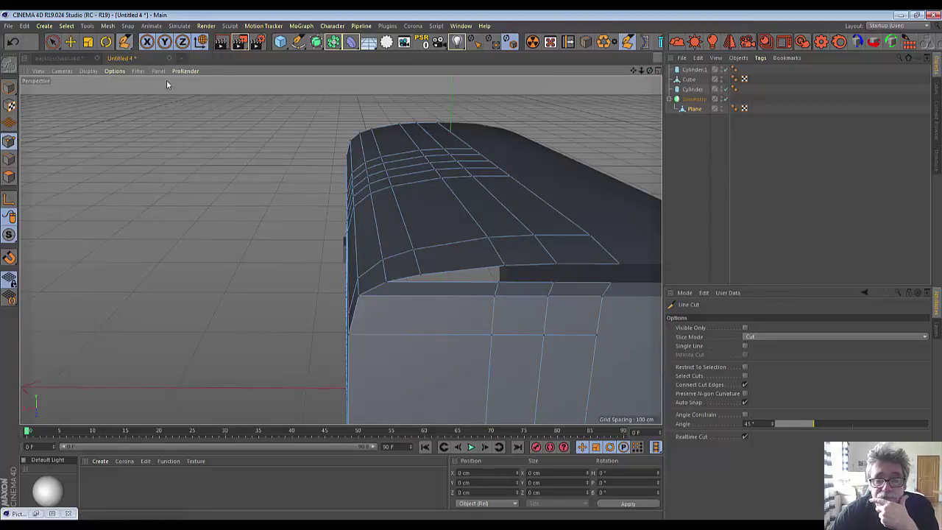
click(619, 266)
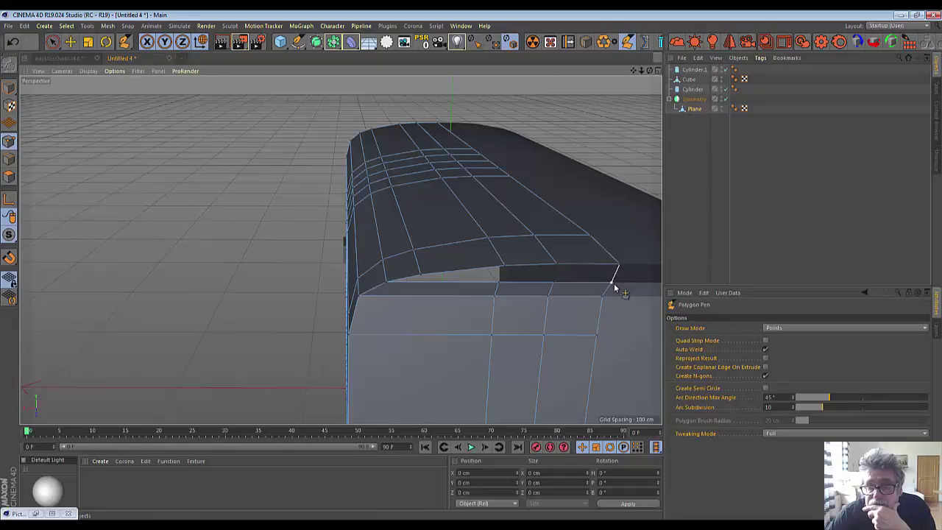
click(549, 282)
click(555, 267)
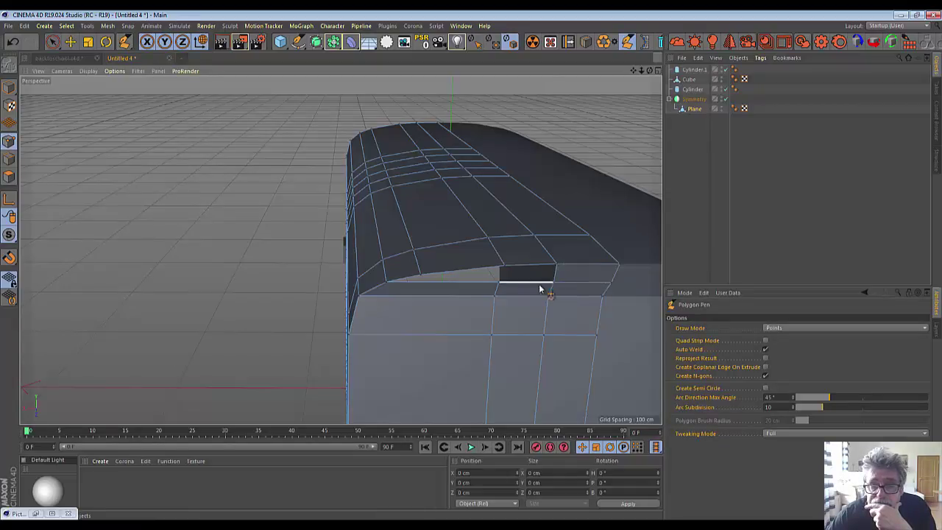
Step: Fill the remaining roof-to-box gaps with another quad and a triangle
drag(502, 269, 557, 267)
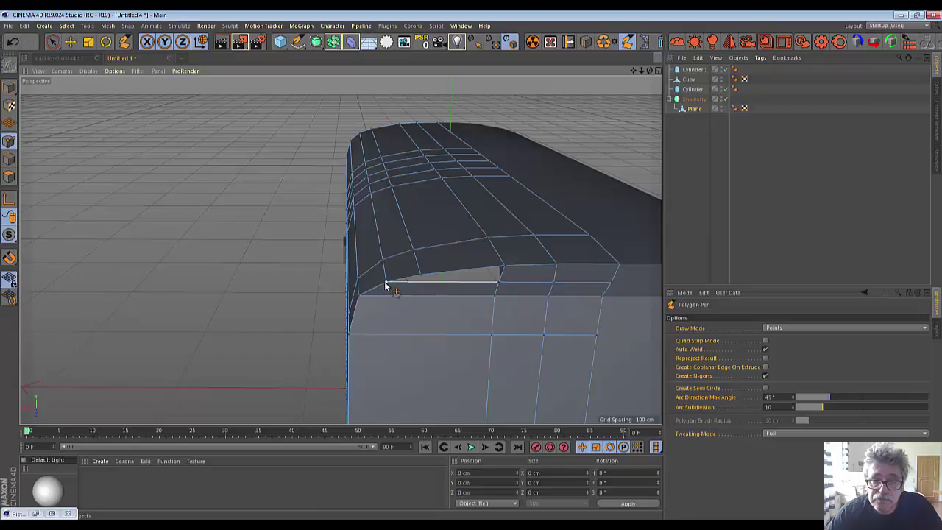
drag(390, 281, 498, 270)
alt+drag(130, 332, 134, 326)
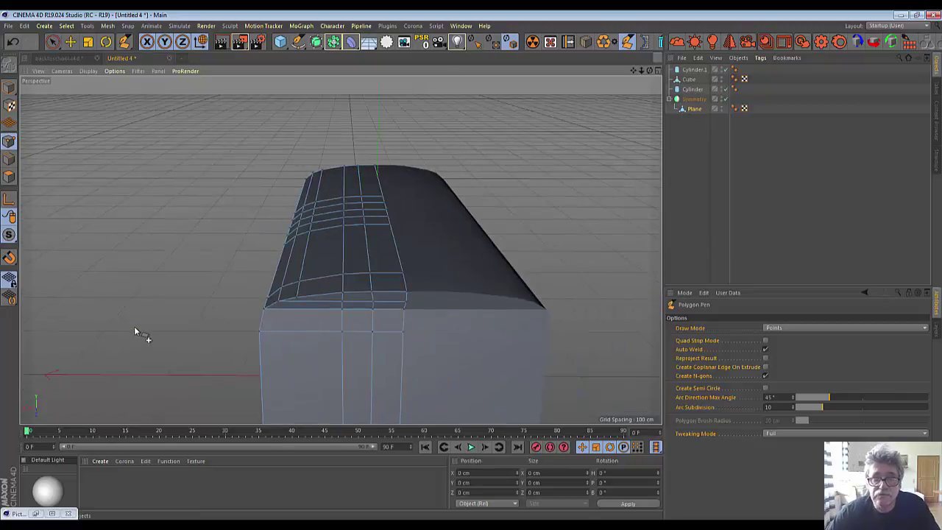
alt+drag(292, 327, 405, 318)
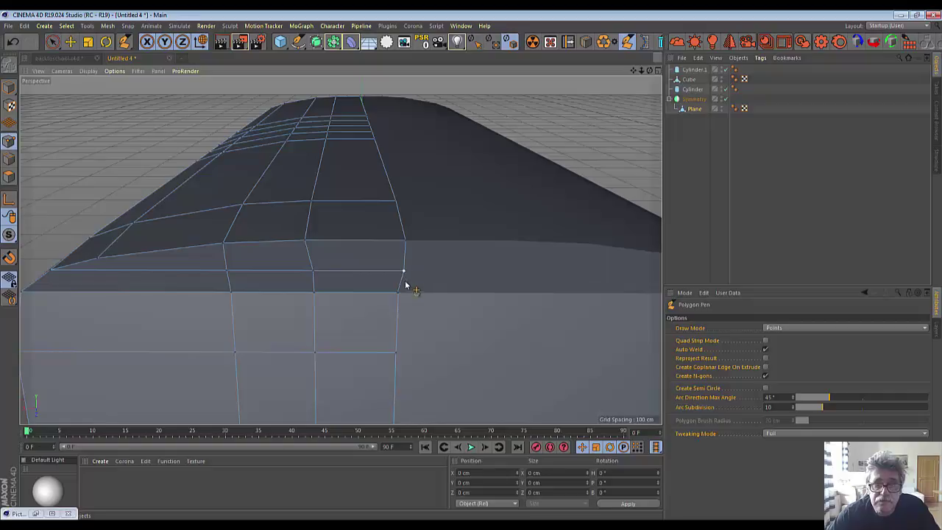
scroll(399, 320, down, 3)
scroll(405, 320, down, 3)
scroll(416, 321, down, 3)
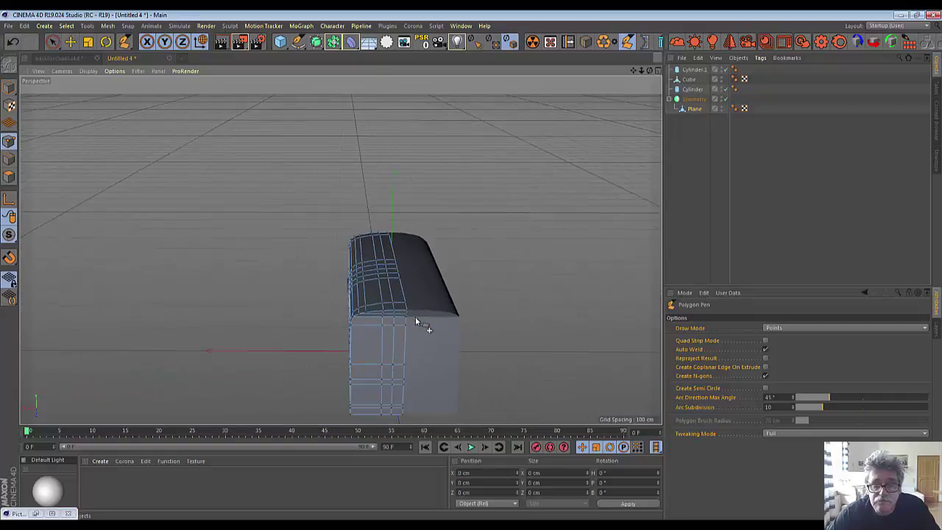
scroll(416, 322, down, 2)
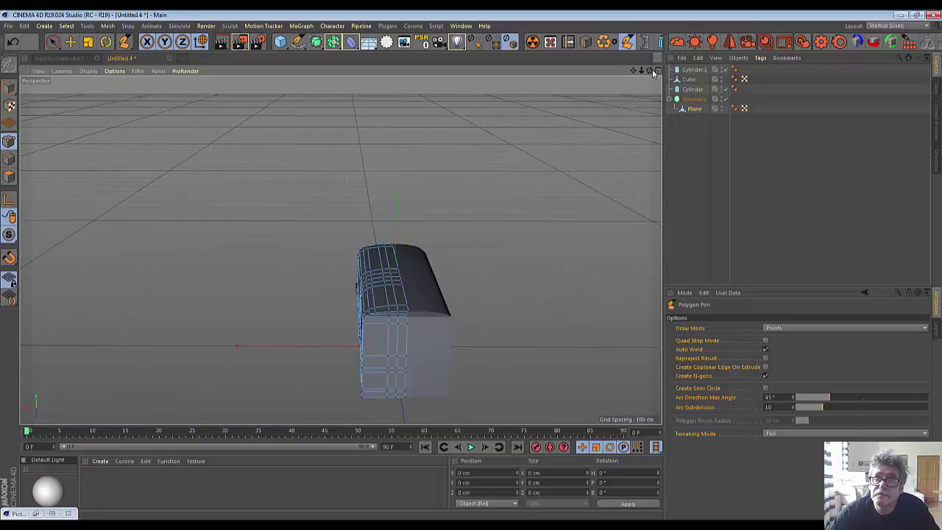
Step: Orbit and zoom until the complete bus, with hood, bumper and wheels, shows from the front three-quarter
drag(649, 70, 358, 298)
scroll(379, 315, up, 2)
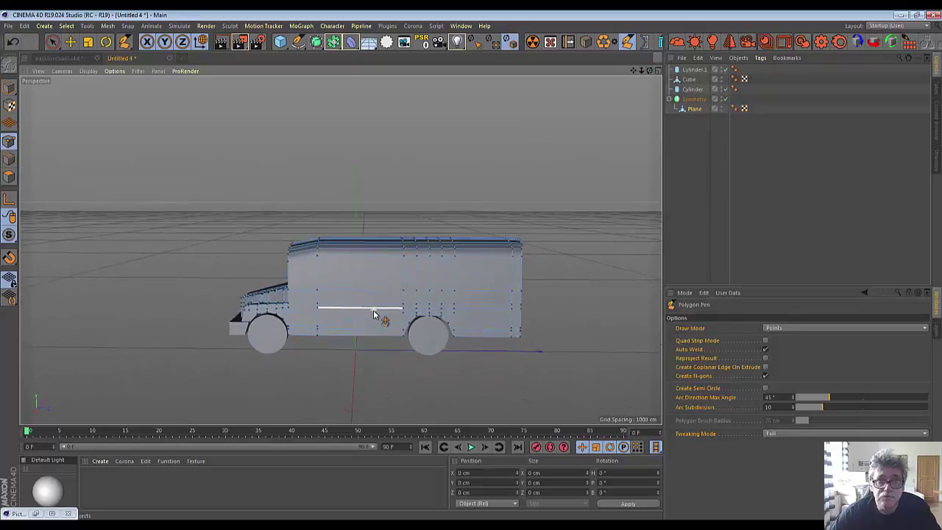
scroll(372, 315, up, 2)
scroll(373, 309, down, 5)
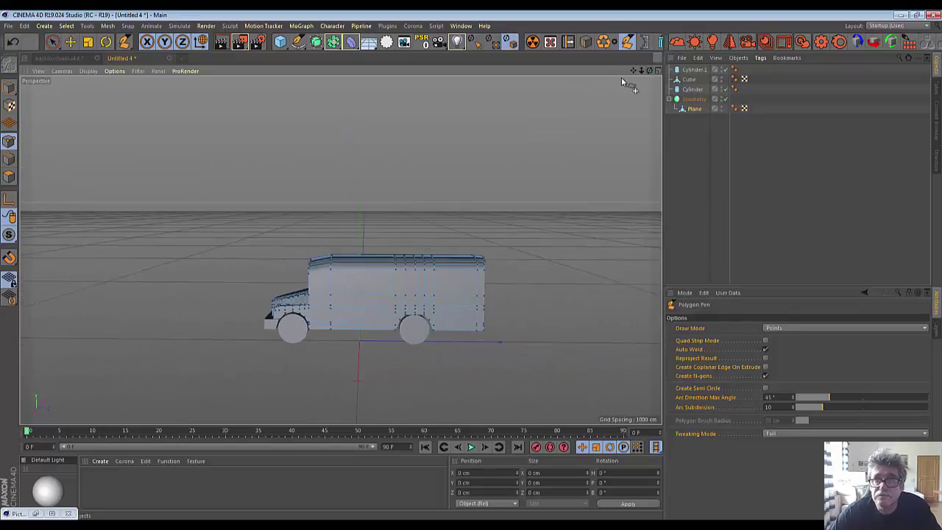
drag(649, 71, 359, 299)
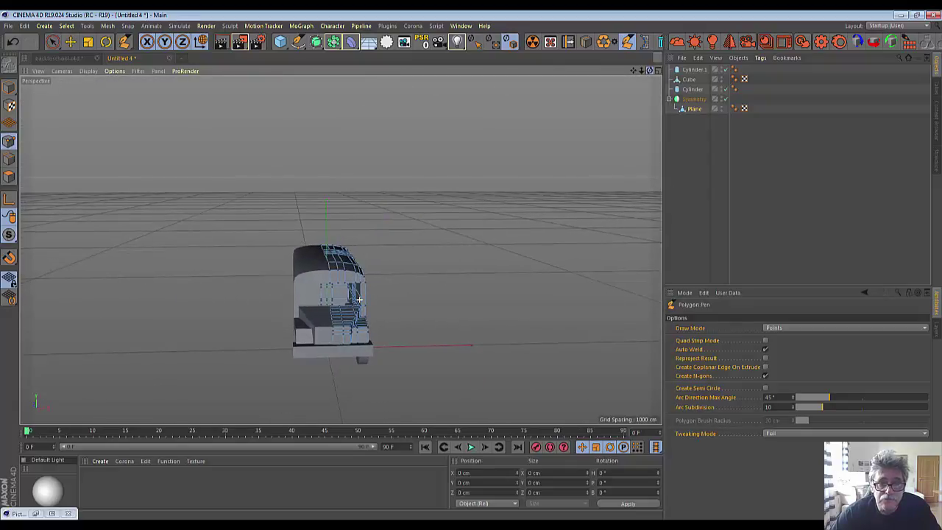
alt+drag(359, 299, 359, 300)
scroll(313, 321, up, 3)
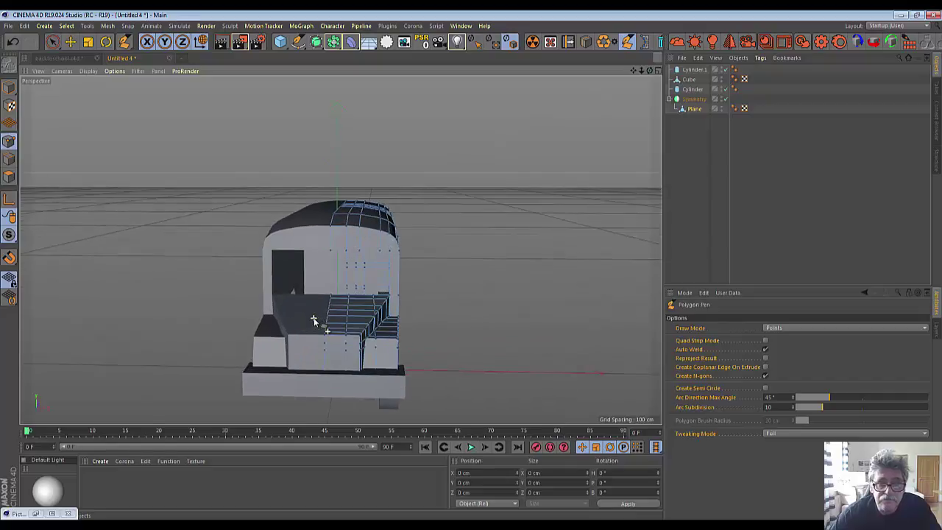
scroll(314, 320, up, 3)
scroll(313, 321, up, 3)
scroll(313, 320, up, 3)
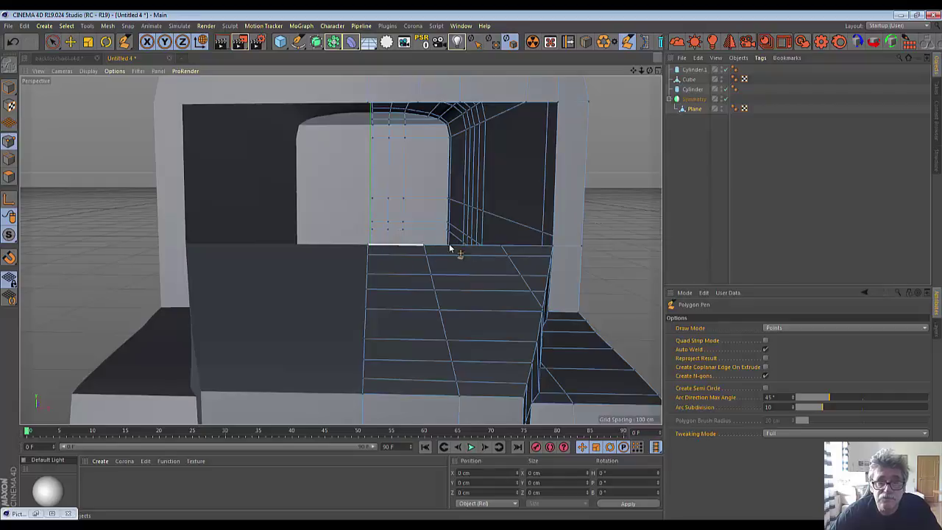
drag(645, 73, 655, 71)
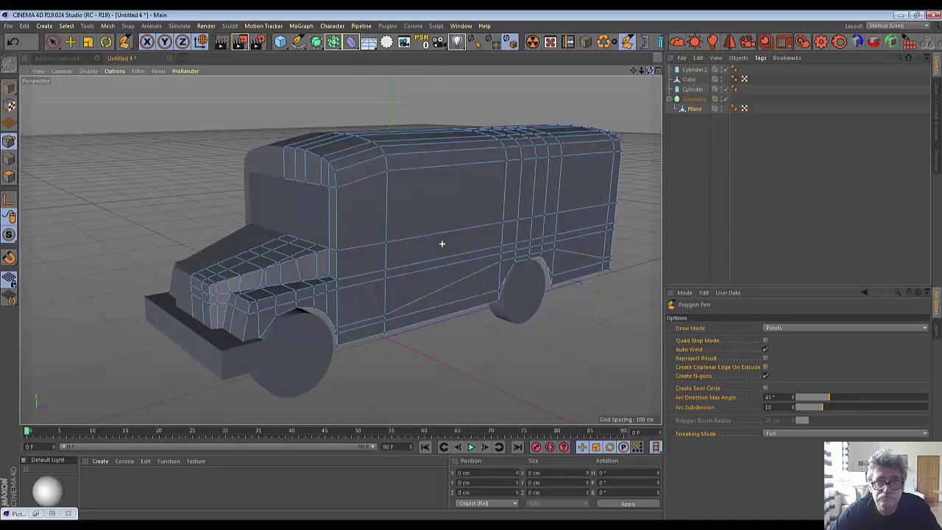
alt+drag(442, 243, 441, 244)
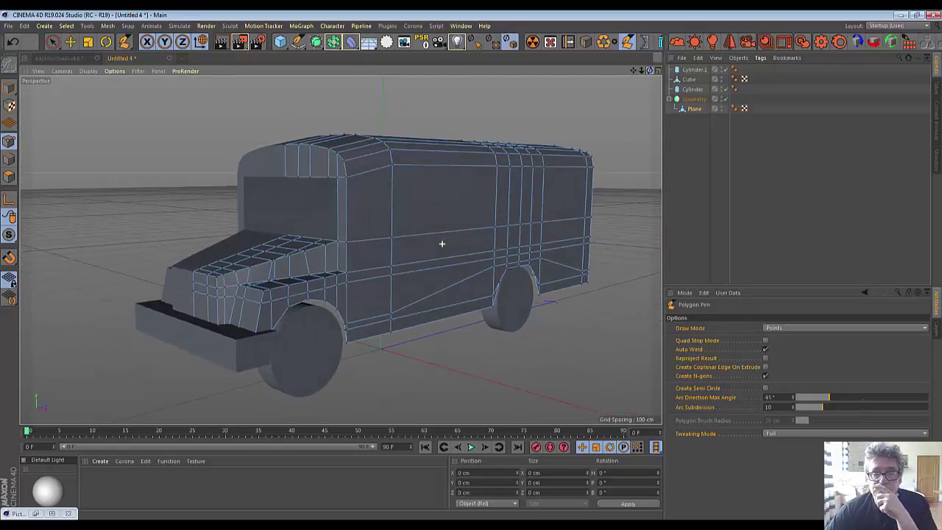
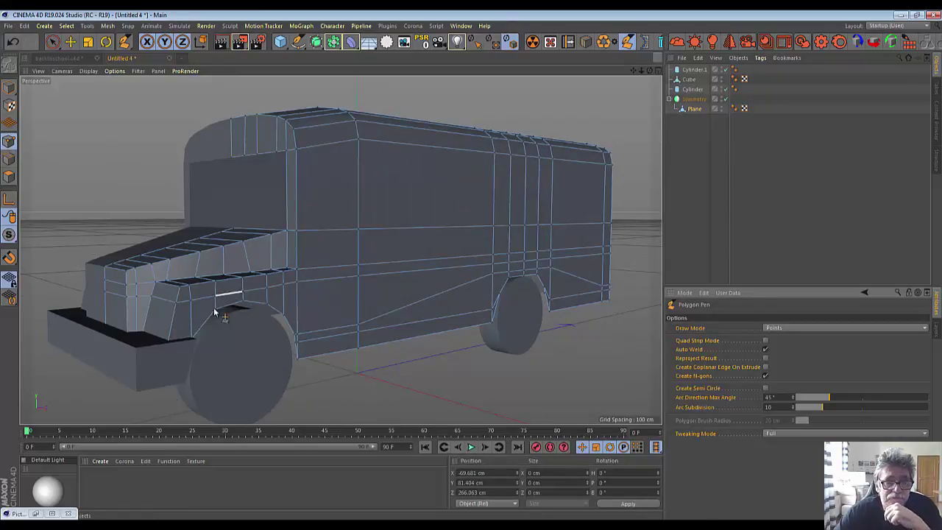
Step: Rename the Cube object to 'bamper' in the Object Manager
click(692, 80)
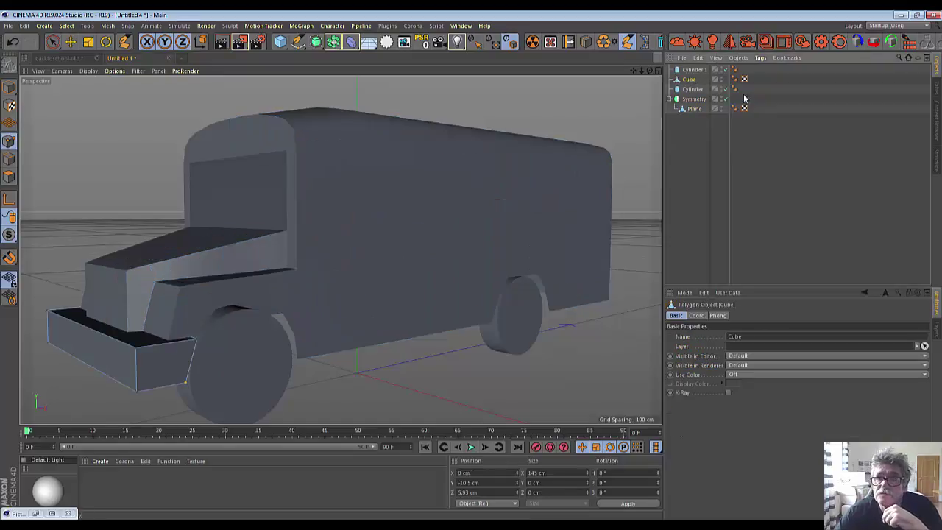
double_click(690, 79)
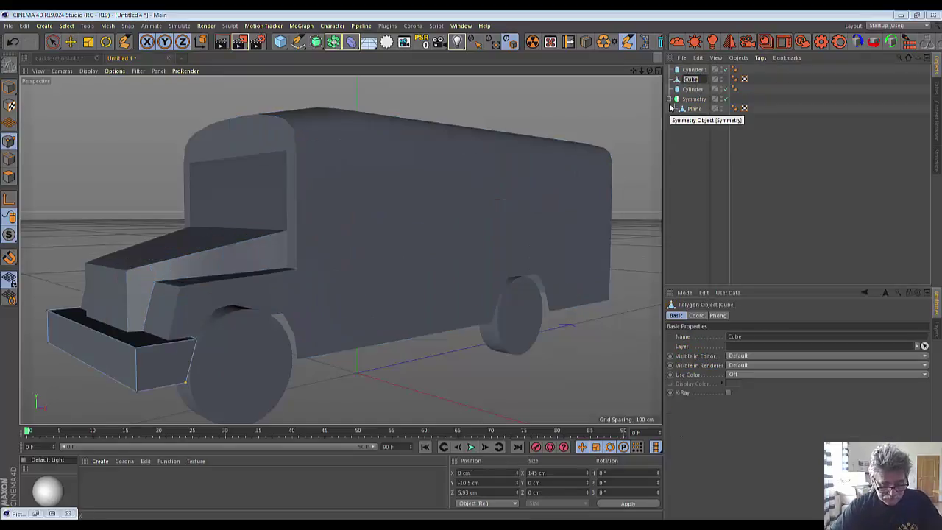
text(bam)
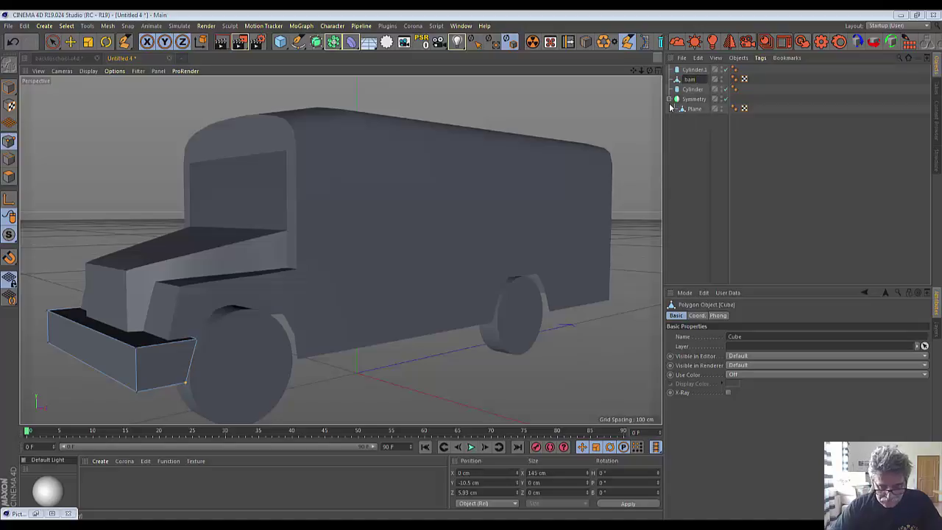
text(per)
key(Return)
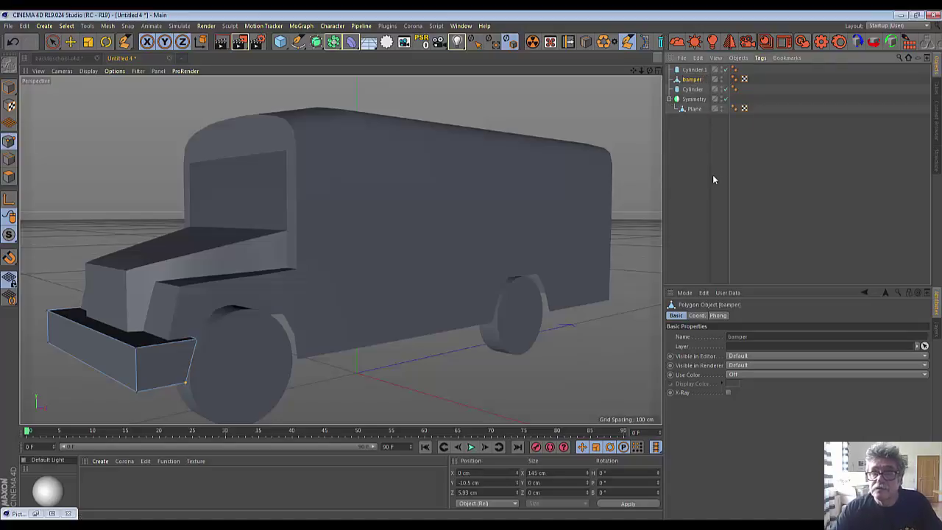
Step: Hide the bumper and the front wheel Cylinder in the viewport
click(724, 78)
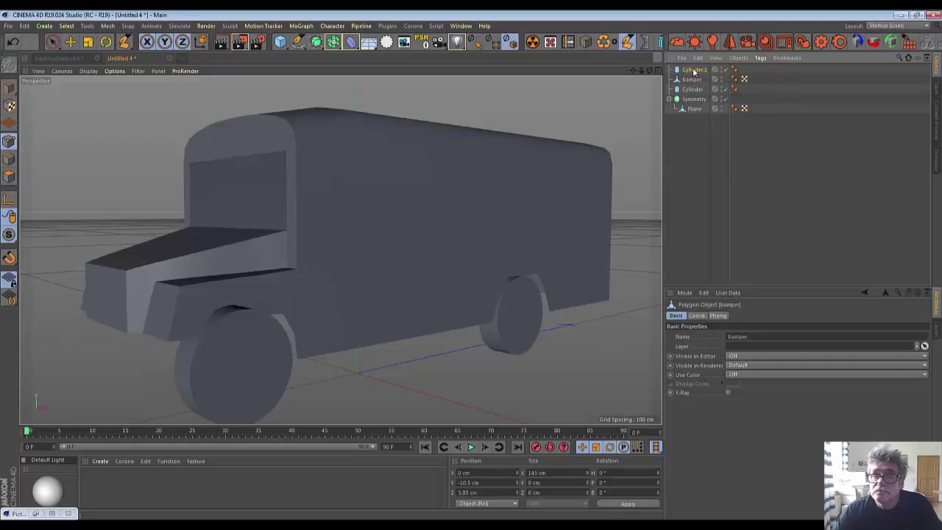
click(694, 70)
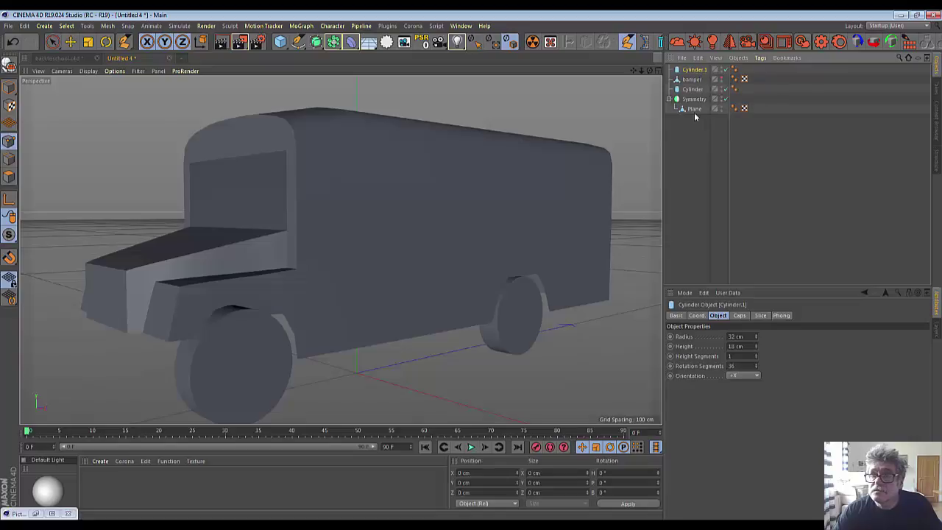
click(722, 87)
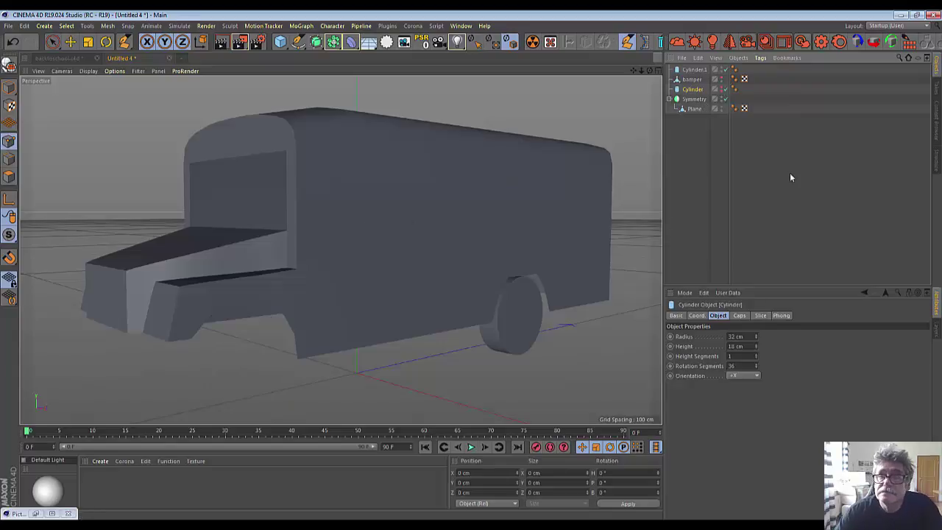
Step: Select the bus body Plane and switch to Edge mode
click(695, 109)
scroll(94, 282, up, 3)
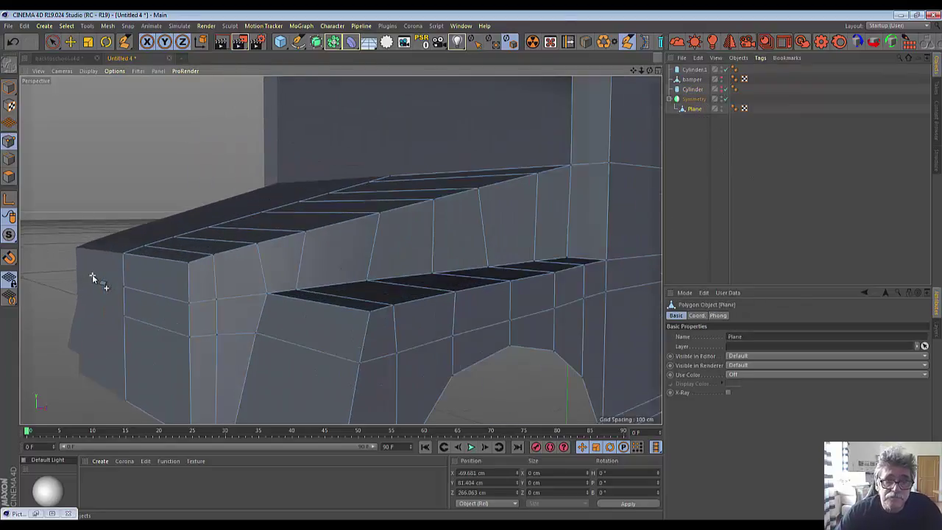
scroll(92, 274, down, 3)
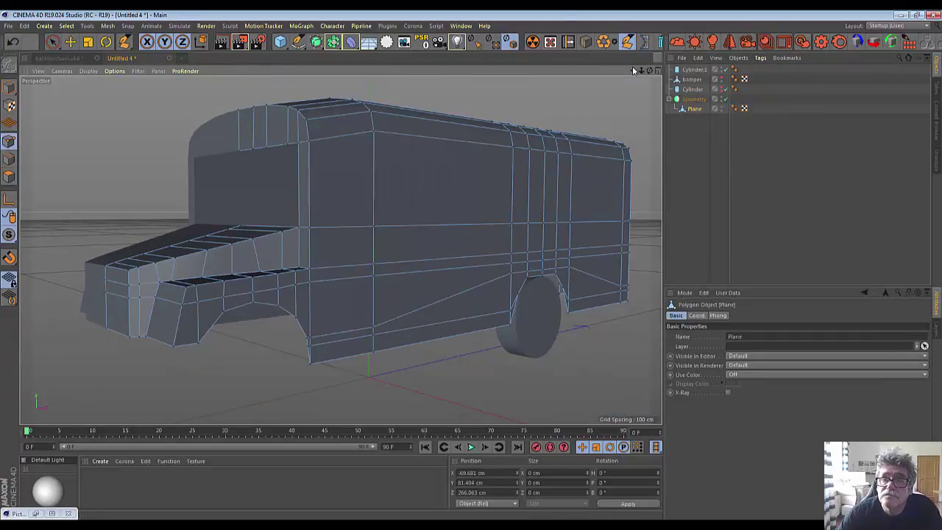
scroll(341, 248, up, 3)
scroll(415, 226, up, 2)
scroll(326, 280, up, 3)
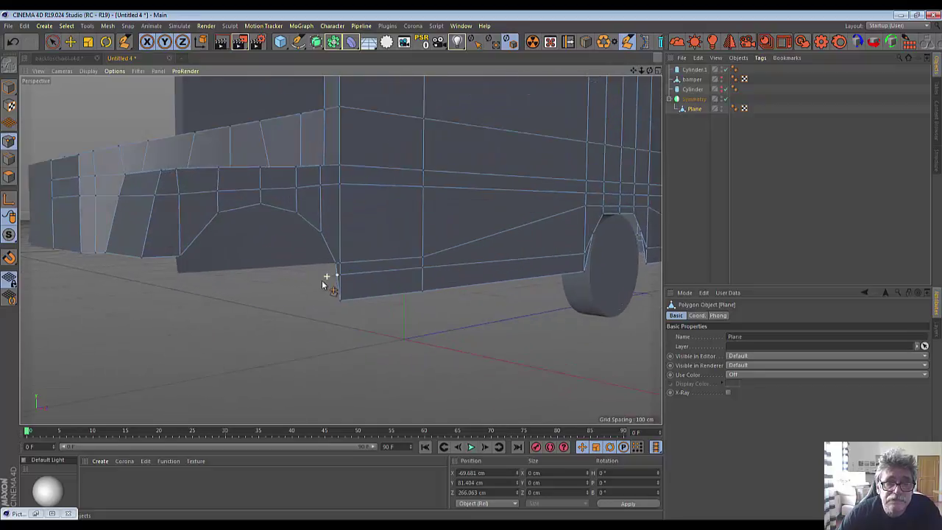
scroll(306, 290, up, 2)
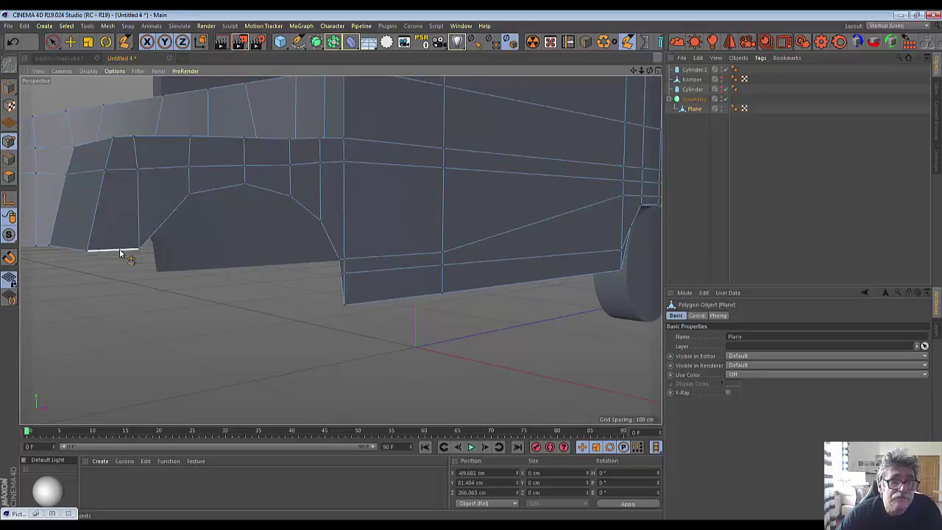
click(10, 159)
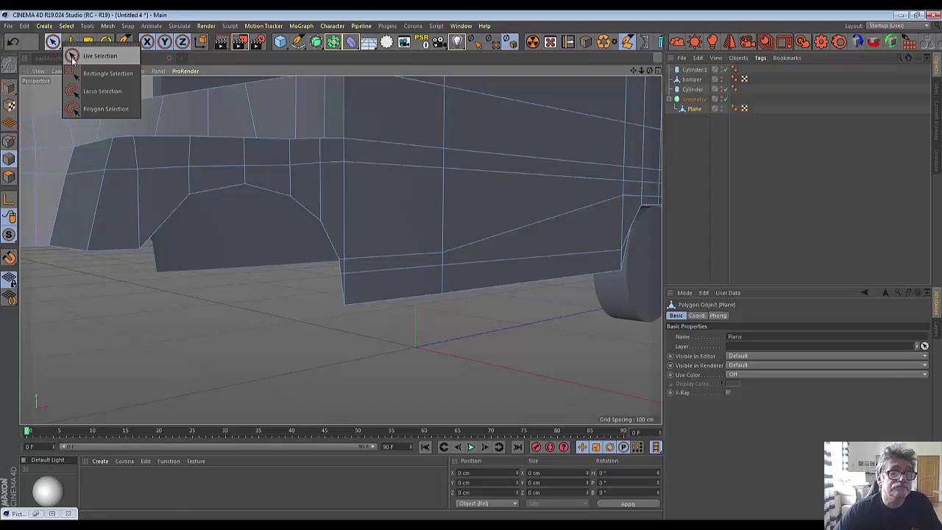
Step: Live-select the front wheel-arch outline edges and extrude them inward
click(96, 56)
click(339, 284)
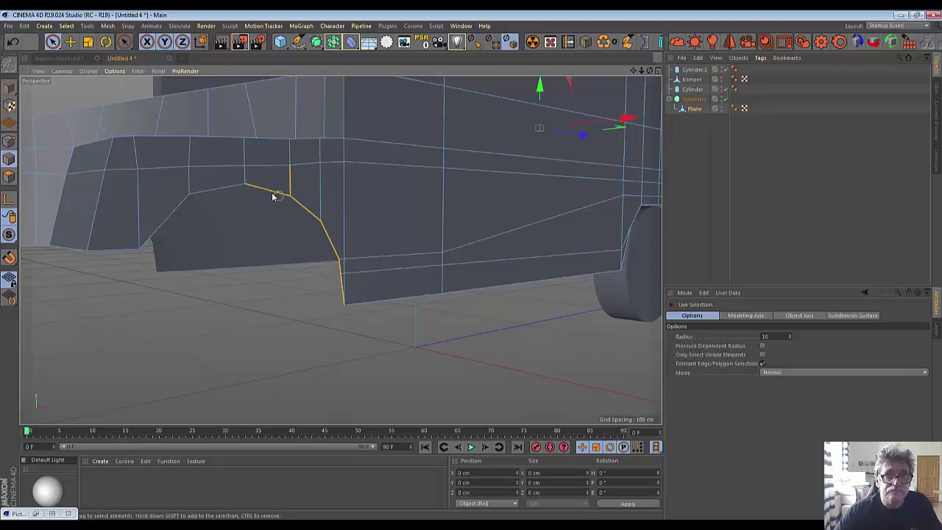
shift+click(105, 255)
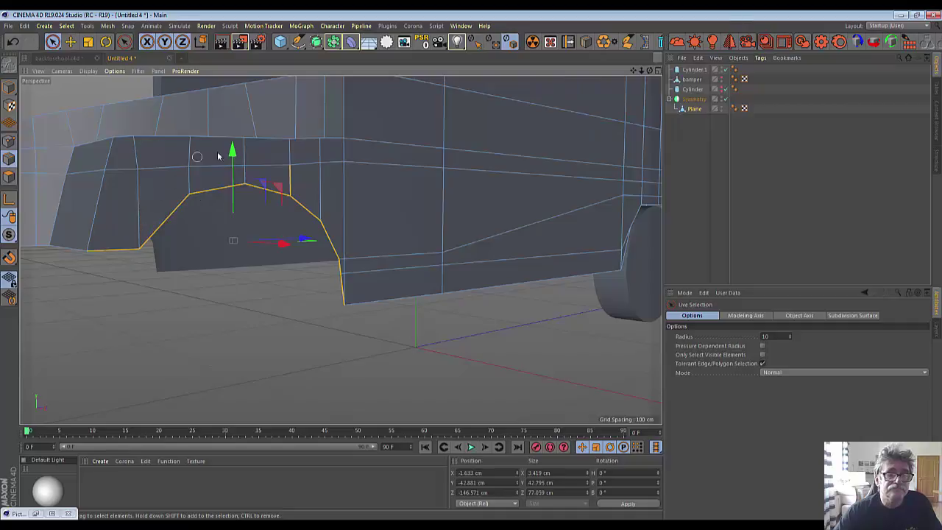
ctrl+click(320, 189)
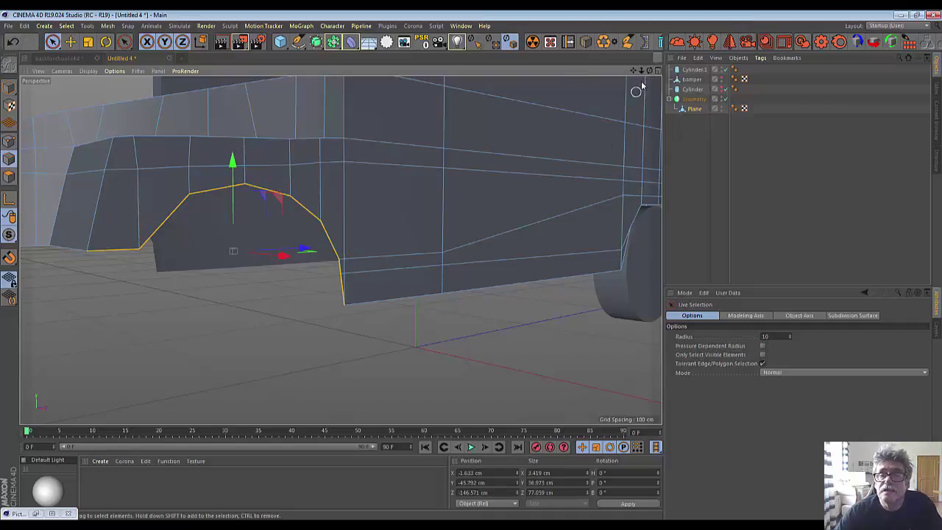
drag(650, 73, 588, 81)
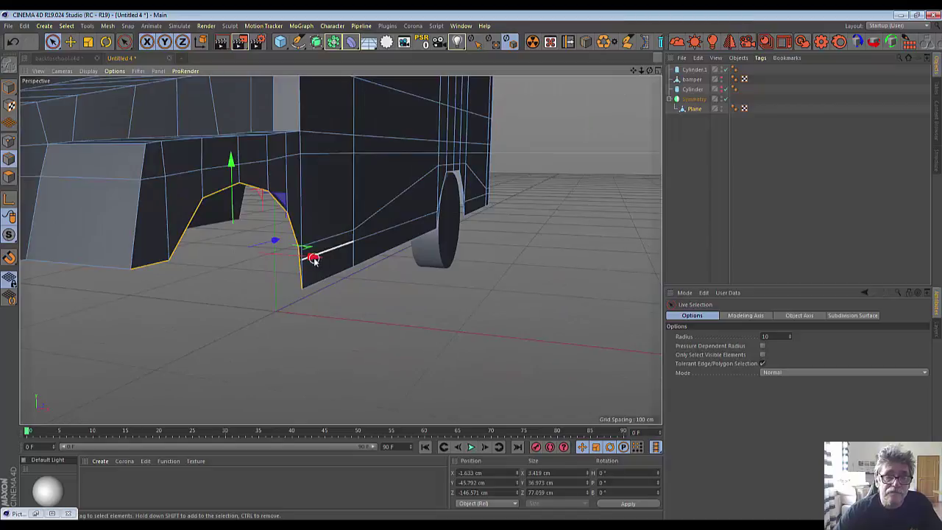
drag(314, 259, 272, 250)
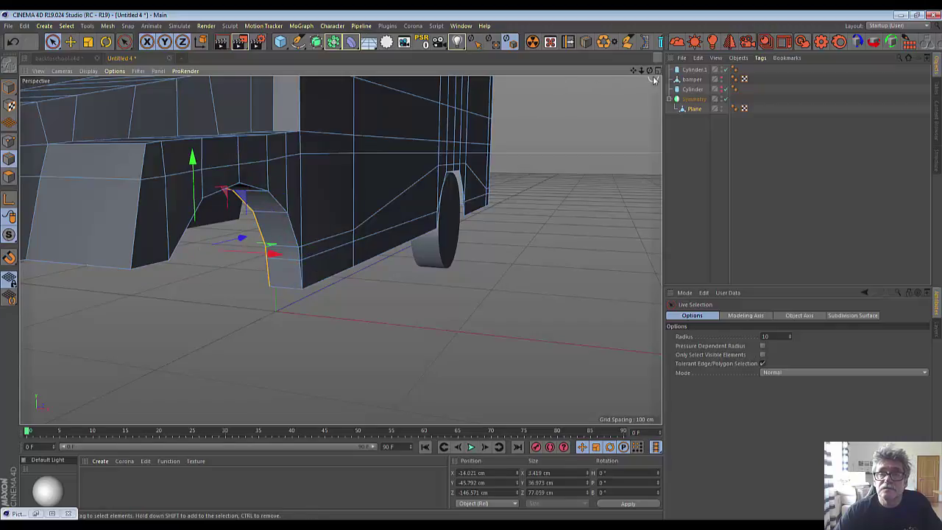
Step: Slide a selected wheel-arch edge along X to -6.834 cm
scroll(243, 221, up, 5)
alt+drag(243, 221, 197, 249)
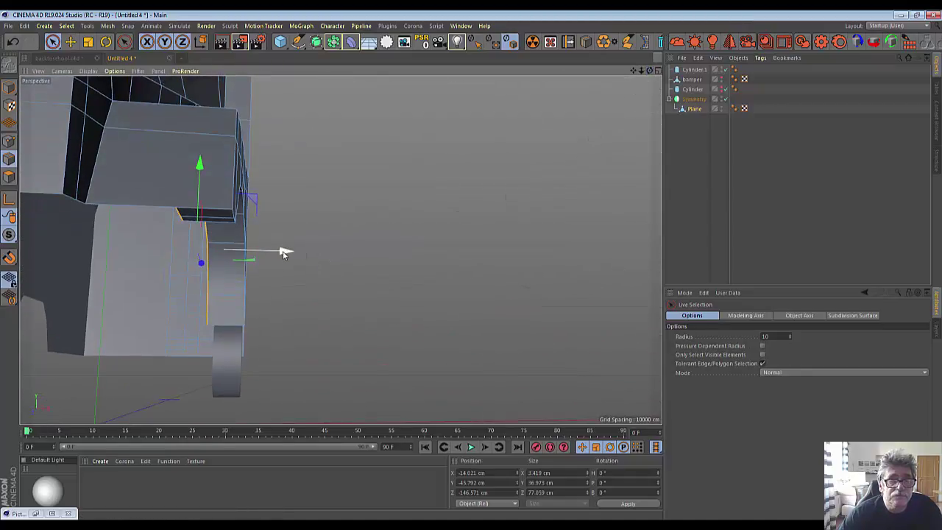
drag(283, 252, 309, 254)
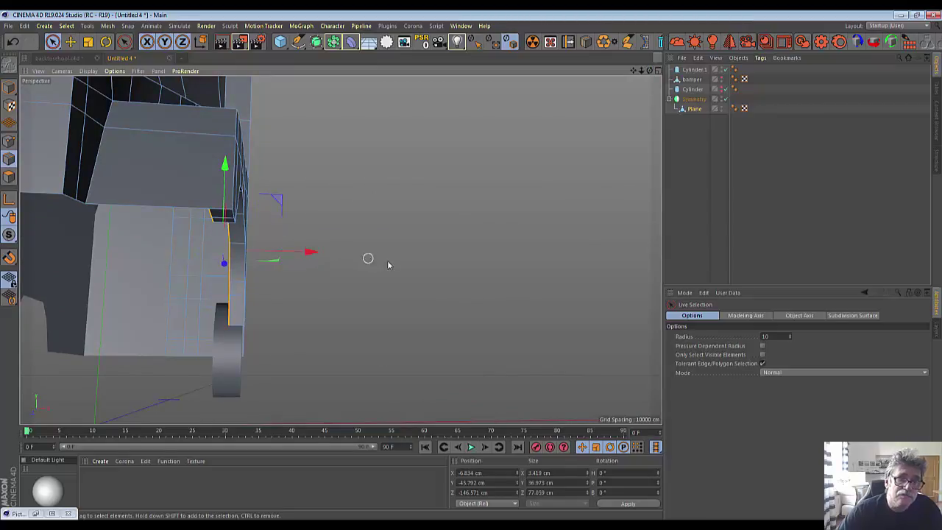
alt+drag(221, 249, 221, 250)
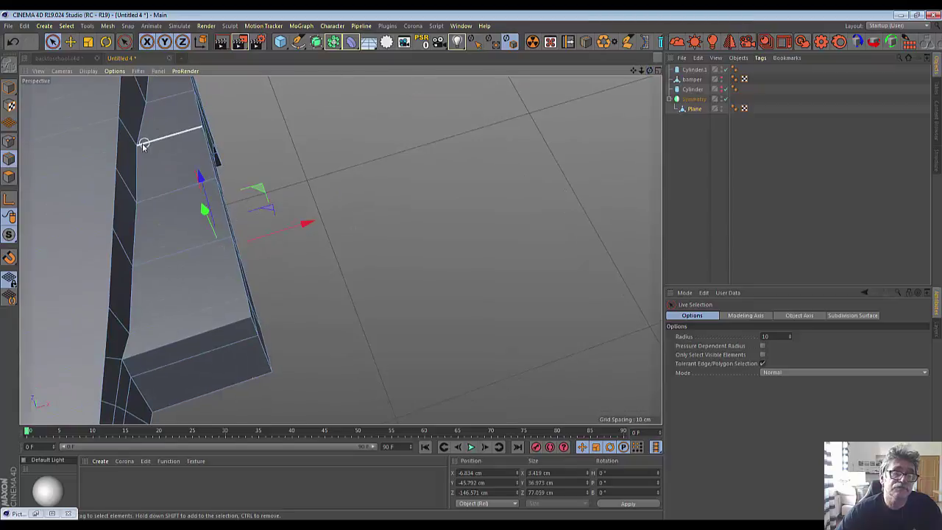
Step: In Point mode, nudge two wheel-arch points slightly along X, to about -5.766 cm
click(6, 142)
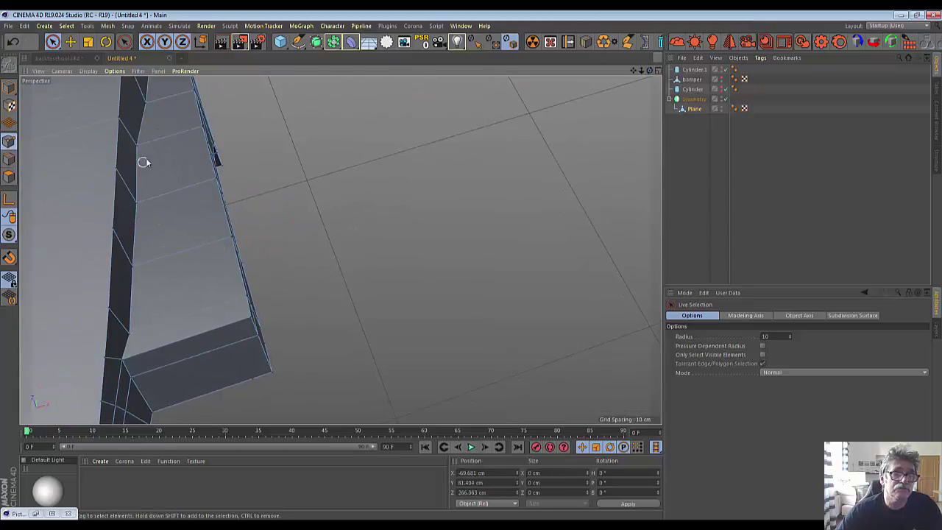
click(140, 147)
drag(237, 118, 230, 125)
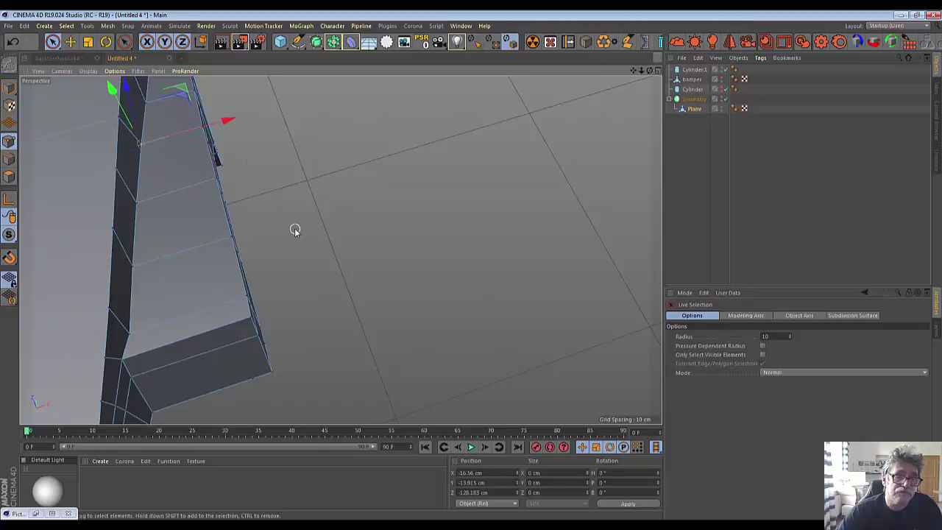
scroll(294, 229, down, 3)
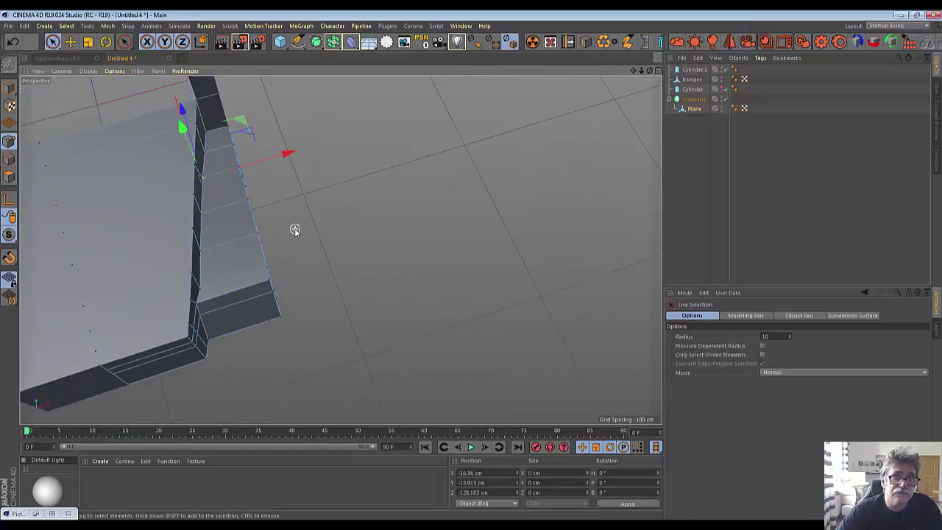
click(202, 289)
drag(288, 264, 287, 265)
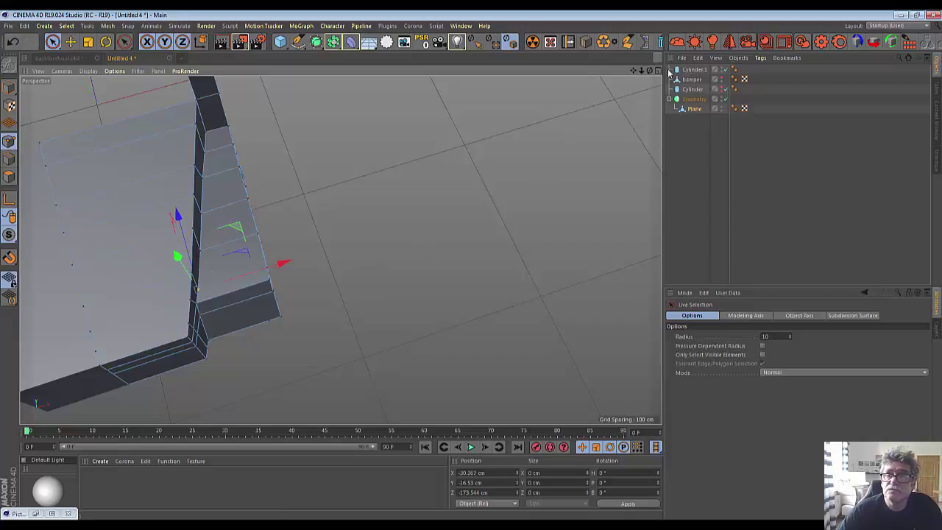
Step: Maximize the Top view and frame the front of the bus body
click(657, 71)
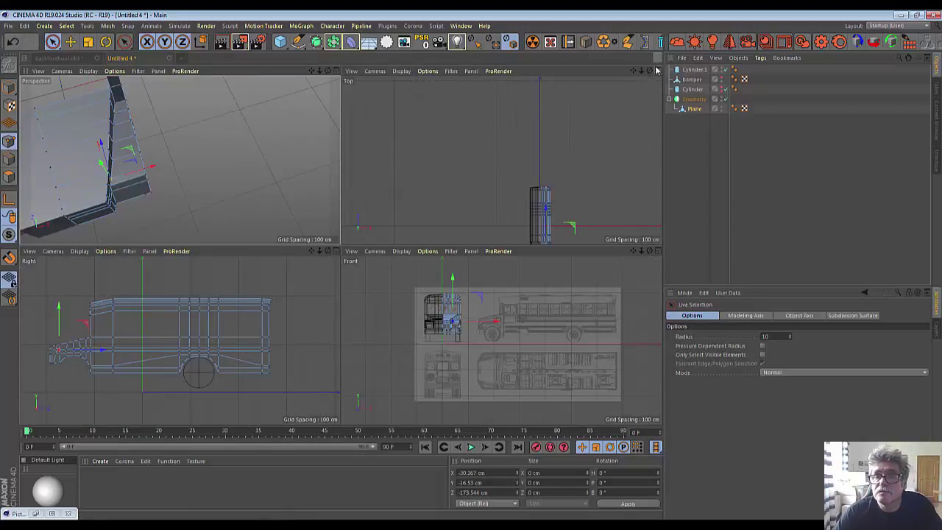
click(657, 71)
scroll(371, 336, up, 3)
scroll(371, 336, up, 2)
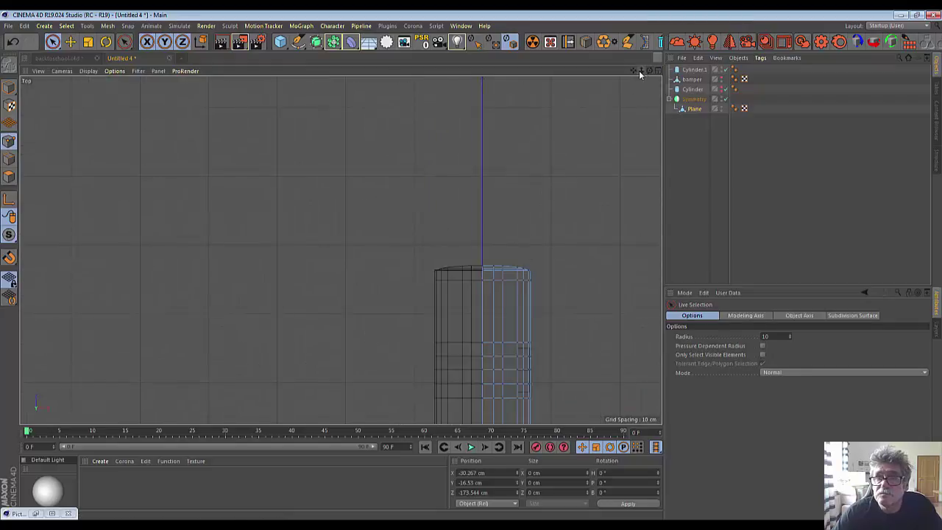
drag(639, 70, 341, 251)
scroll(341, 250, up, 2)
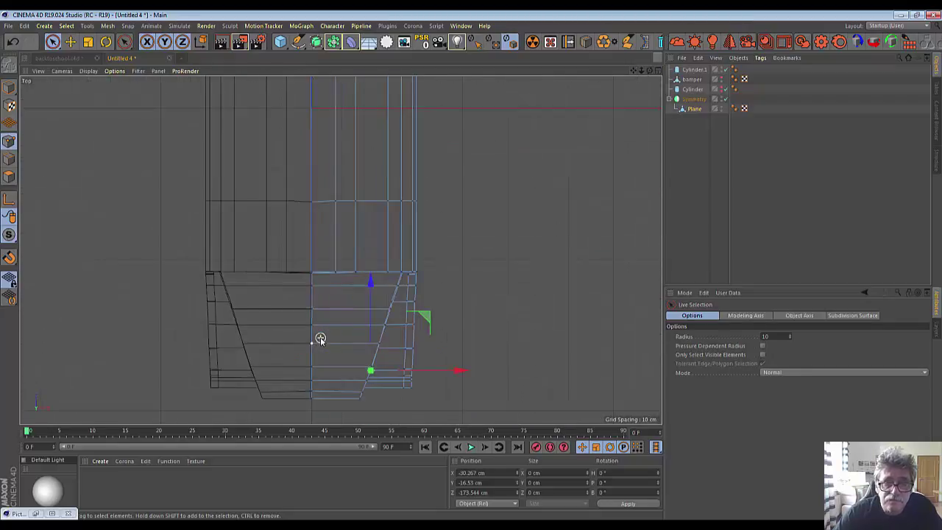
scroll(319, 336, up, 3)
drag(633, 71, 519, 320)
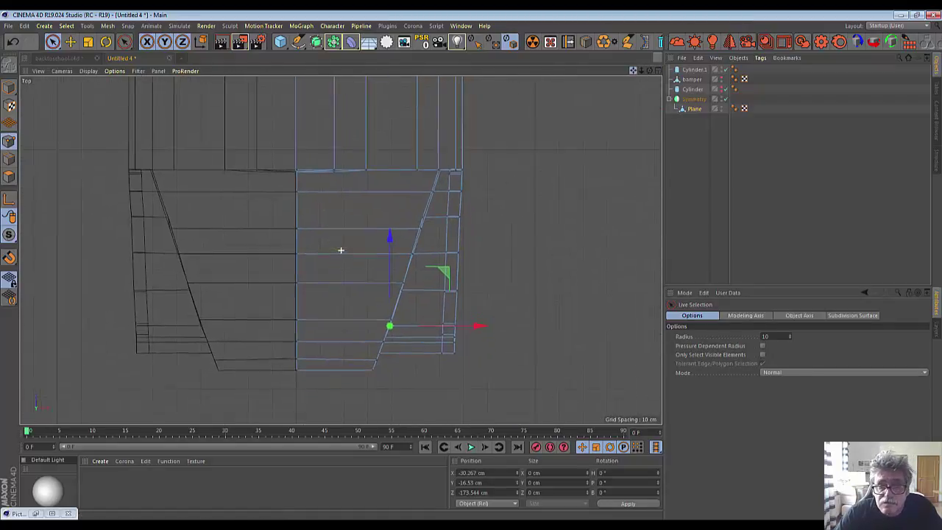
Step: Push two angled side-outline points outward along X, then return to maximized Perspective
click(520, 331)
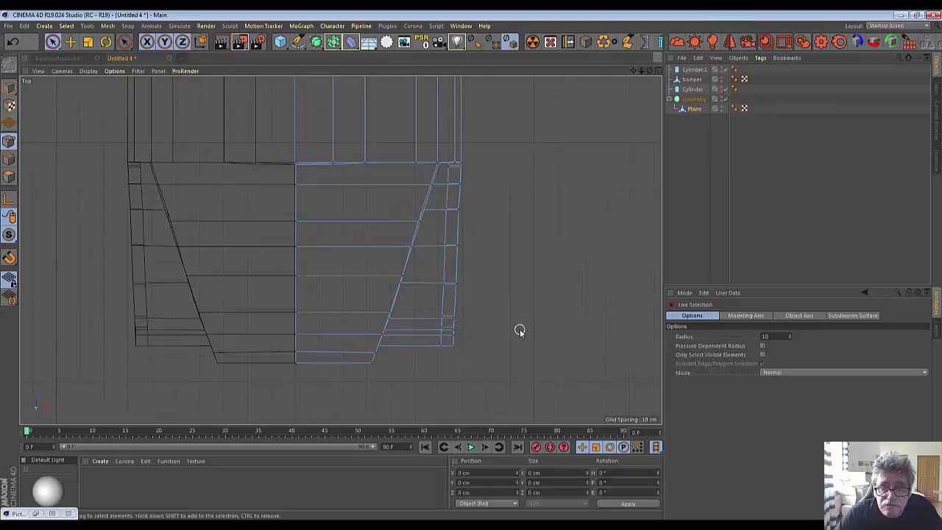
click(390, 324)
drag(470, 324, 476, 325)
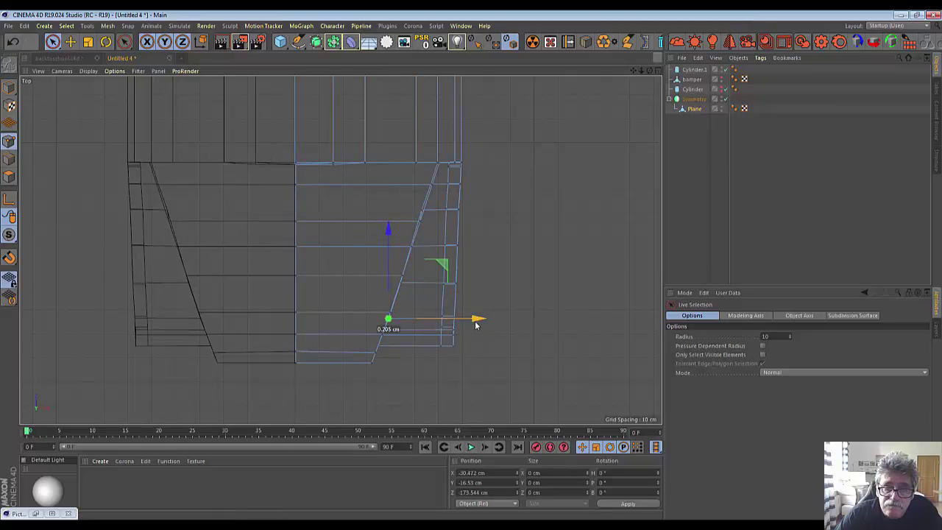
click(566, 373)
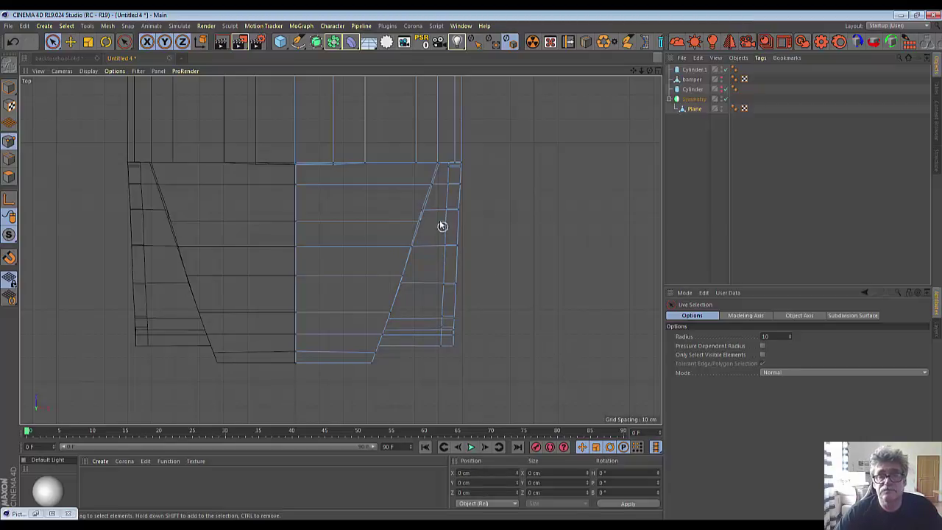
click(447, 188)
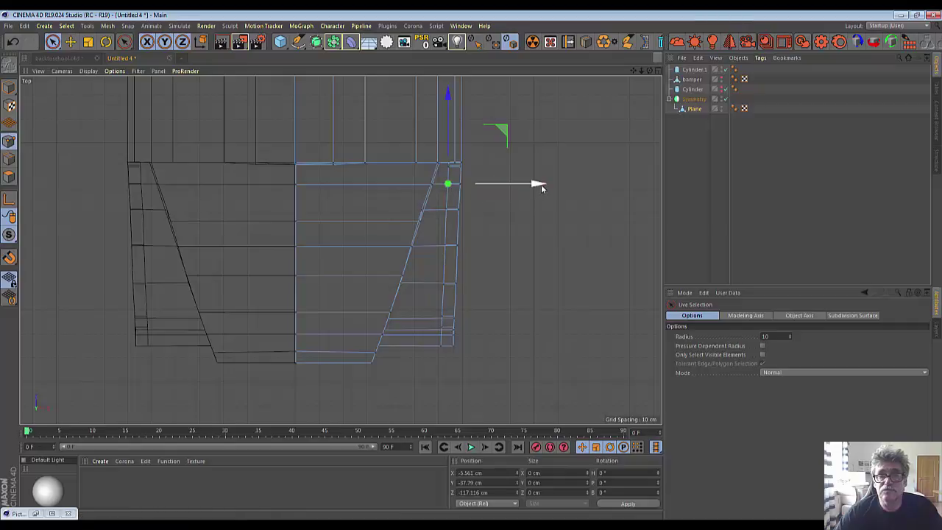
drag(541, 184, 541, 189)
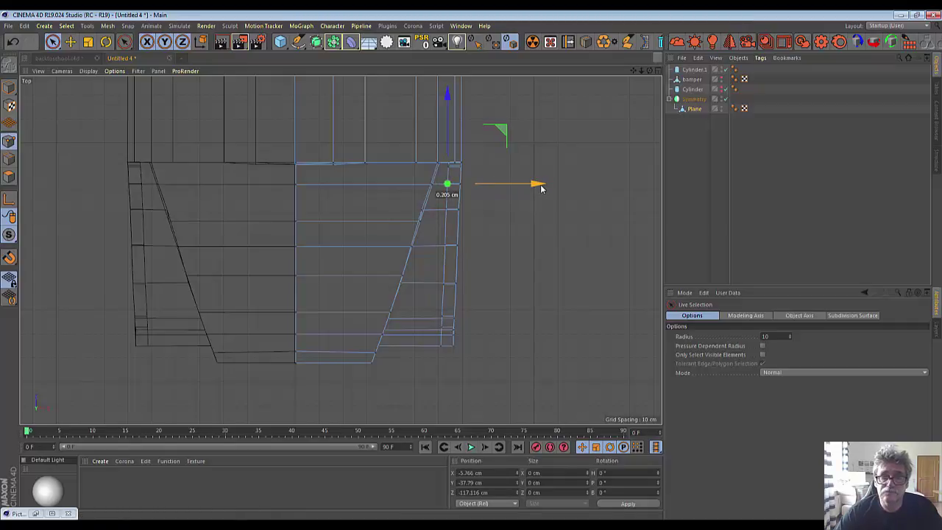
click(550, 367)
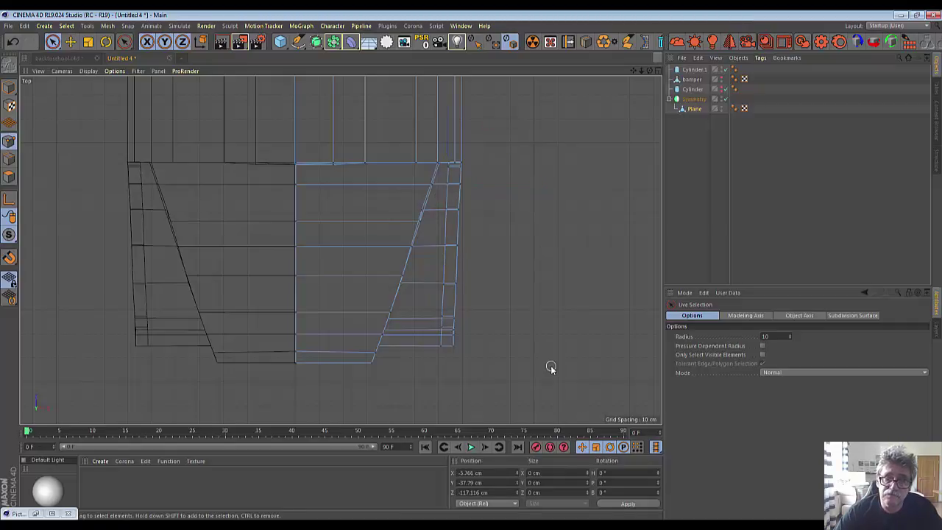
click(657, 72)
click(337, 71)
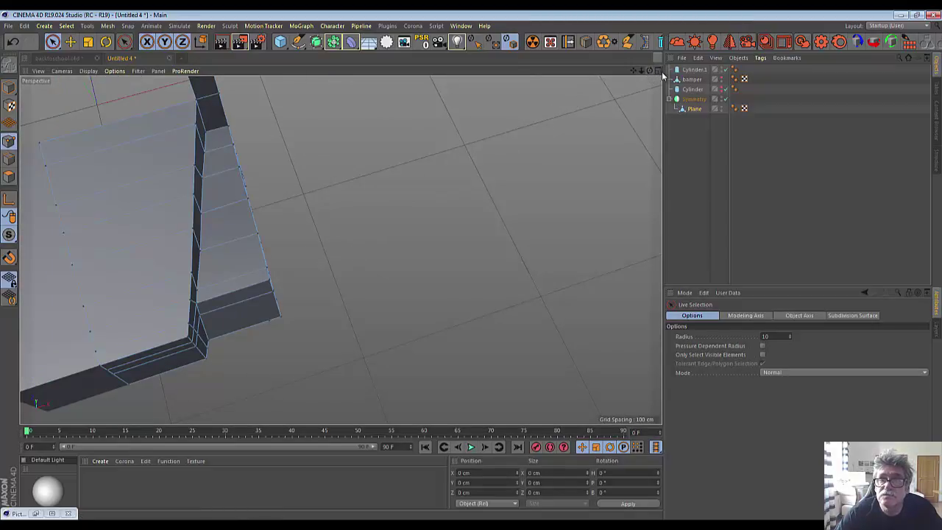
Step: Orbit and zoom the Perspective view in on the base of the wheel-arch leg
mouse_move(652, 73)
mouse_down()
mouse_move(618, 118)
mouse_move(368, 238)
mouse_up()
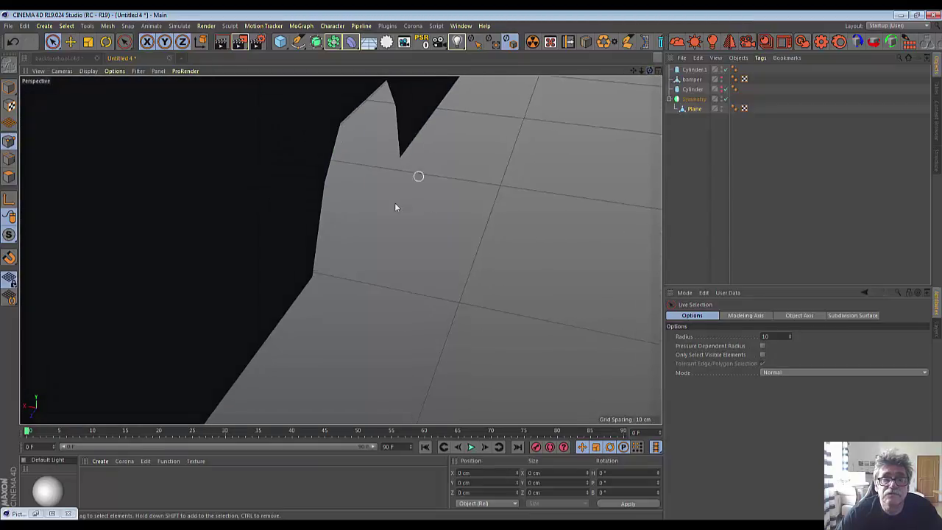
scroll(367, 237, down, 3)
drag(654, 75, 618, 96)
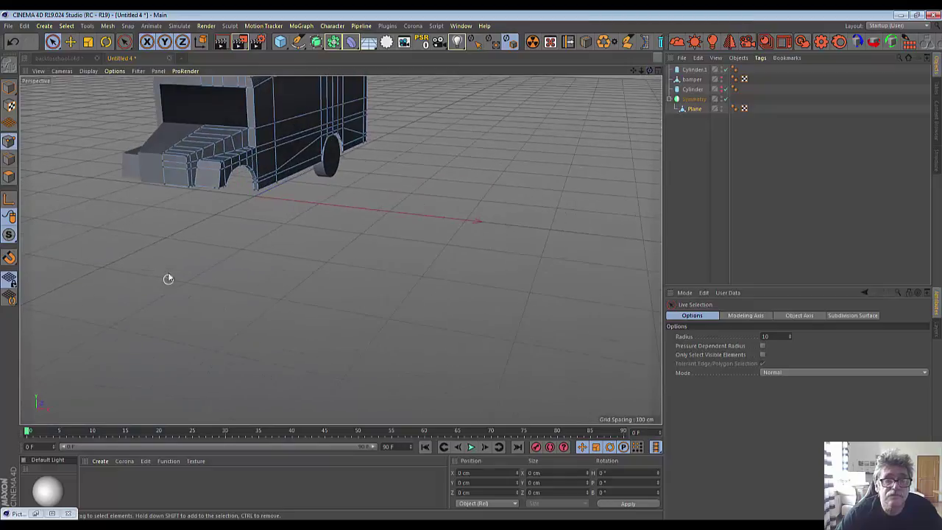
scroll(169, 275, up, 2)
scroll(169, 274, up, 2)
scroll(170, 273, up, 2)
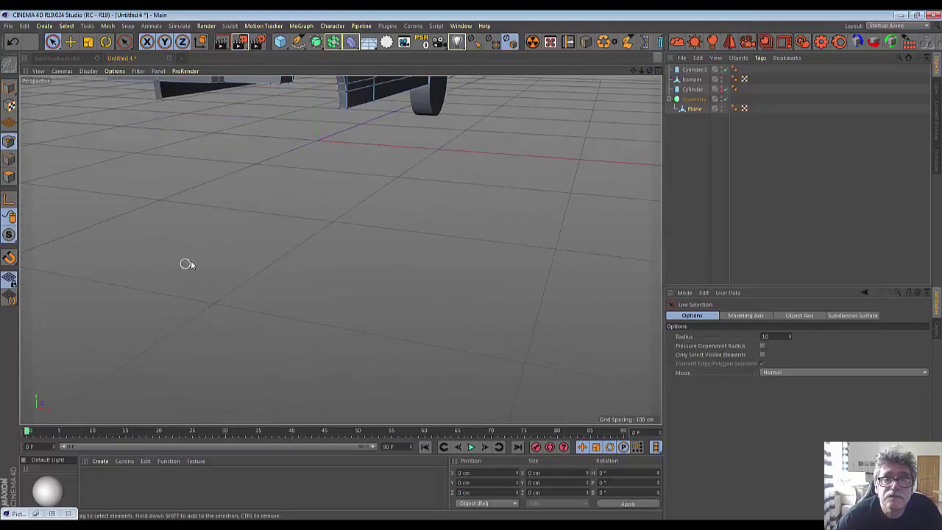
scroll(429, 130, up, 2)
scroll(428, 130, up, 1)
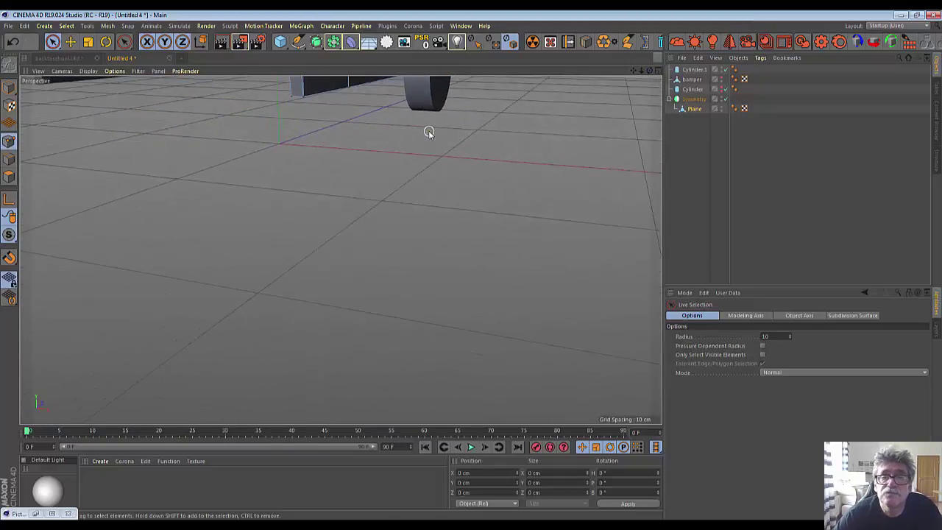
drag(633, 71, 341, 250)
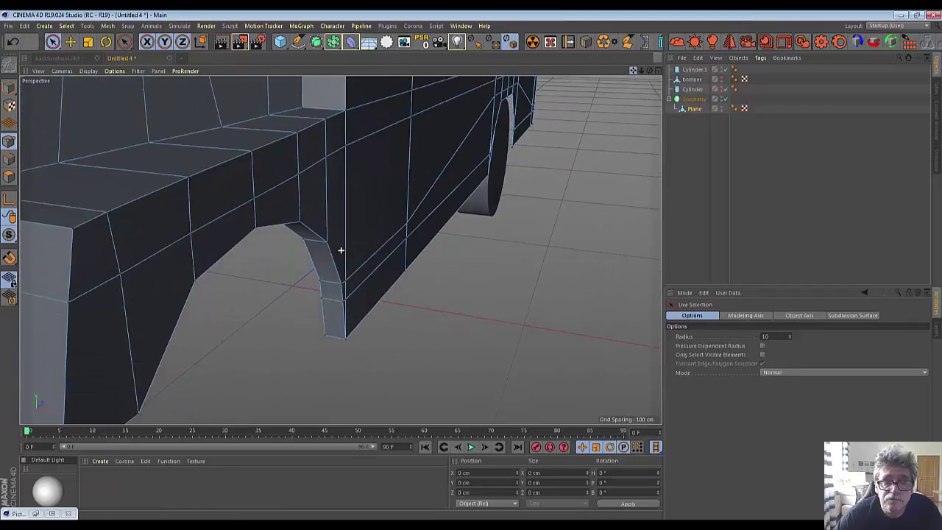
scroll(430, 330, up, 2)
scroll(431, 330, up, 2)
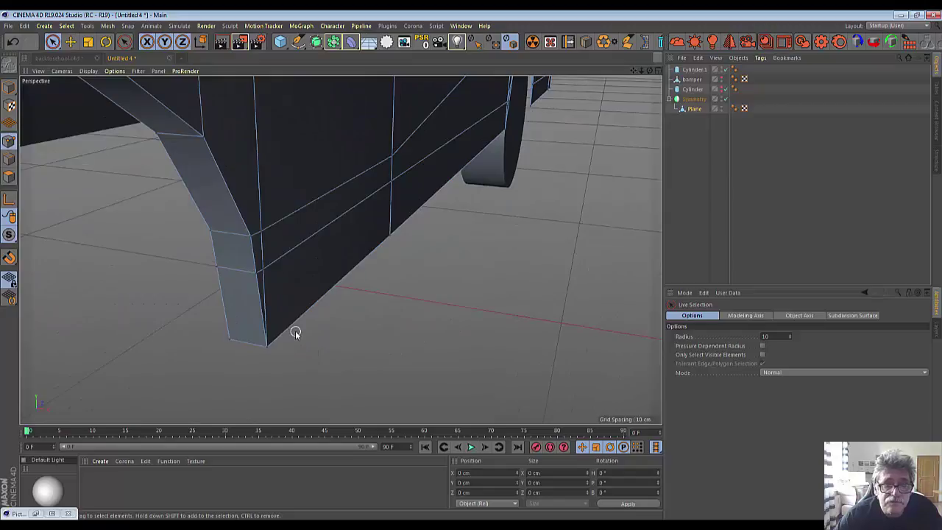
alt+drag(292, 357, 267, 336)
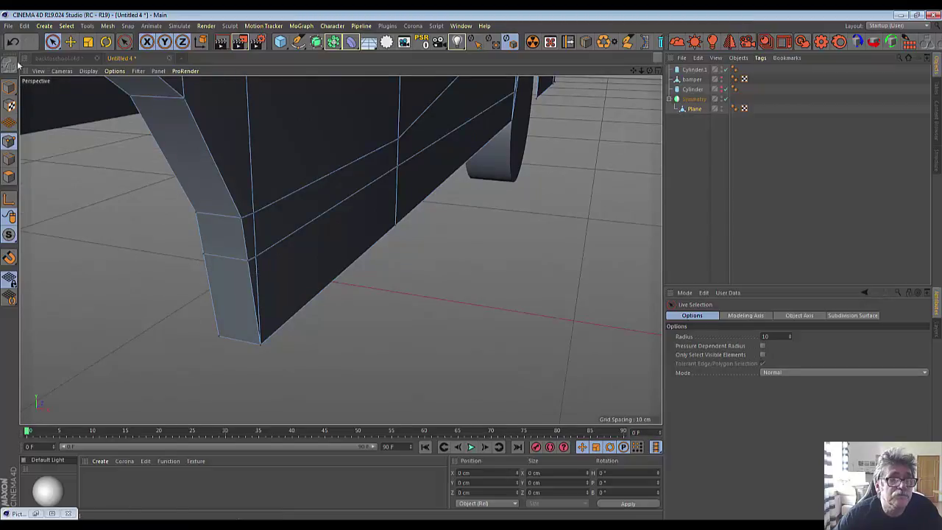
Step: Choose Live Selection in Edge mode for picking the leg's vertical edge
click(58, 46)
click(68, 55)
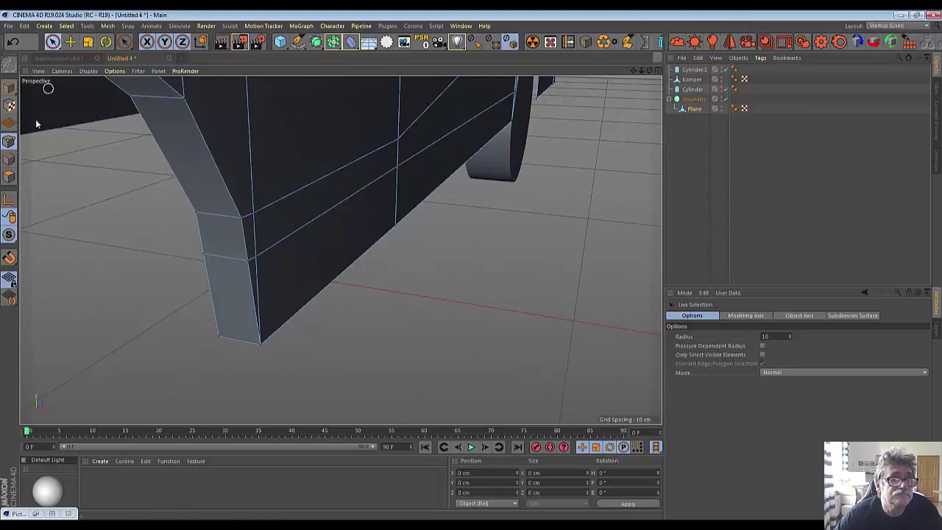
click(10, 158)
Step: Melt the short vertical edge at the wheel-arch leg's base
click(260, 276)
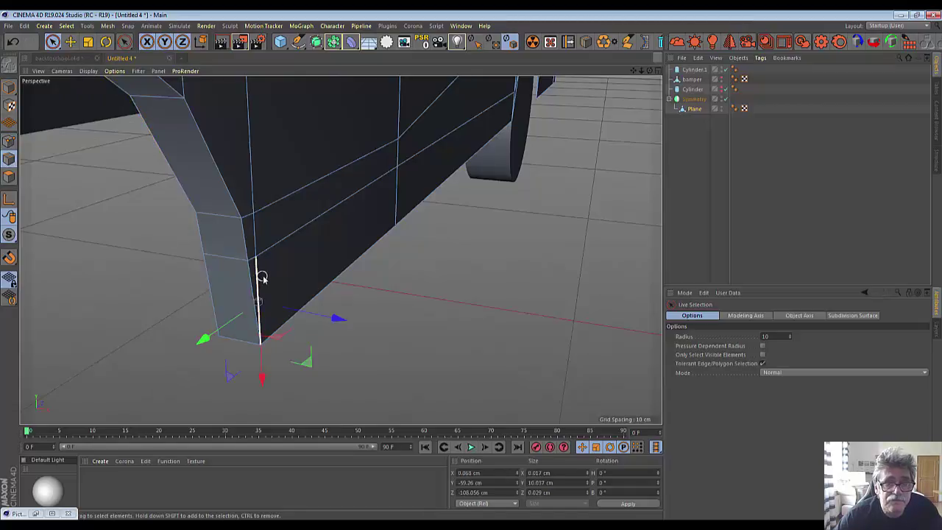
right_click(294, 271)
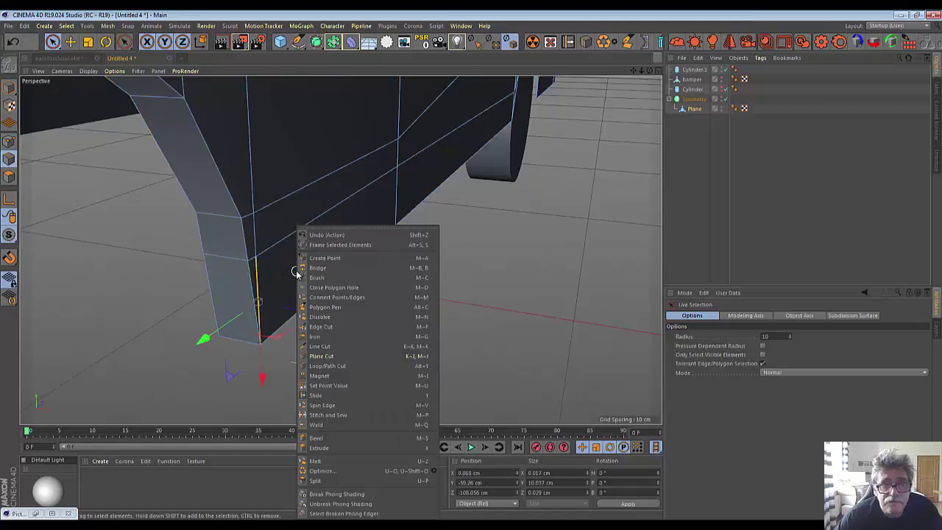
click(336, 460)
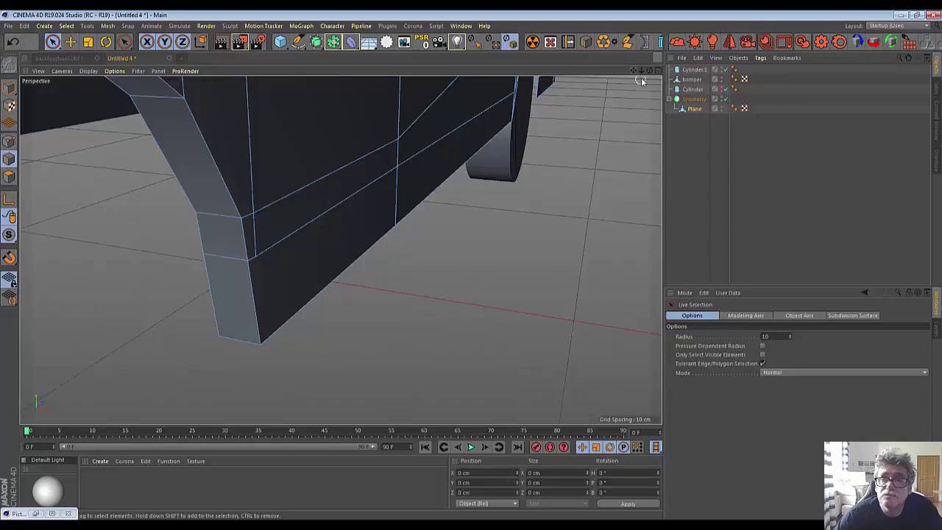
Step: Line-cut a new edge from the upper front vertex to the bottom front corner
drag(649, 71, 649, 74)
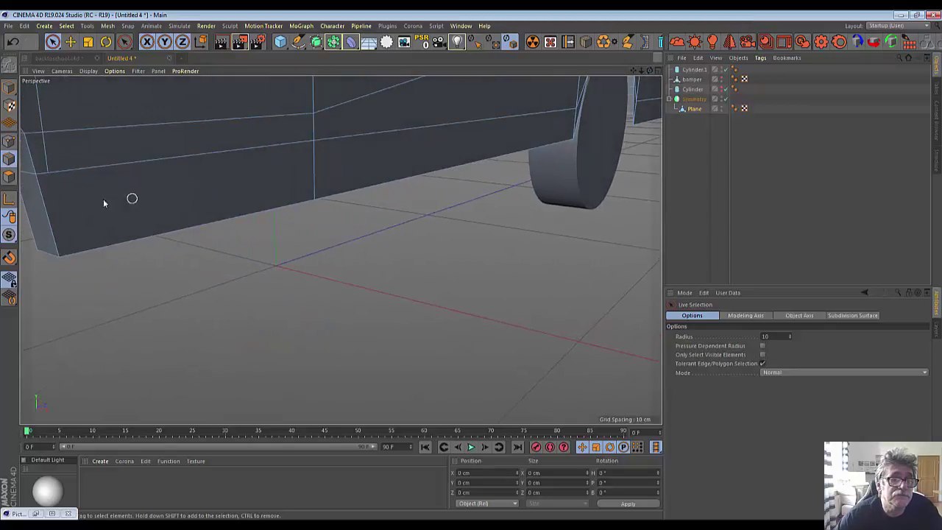
click(124, 42)
click(158, 90)
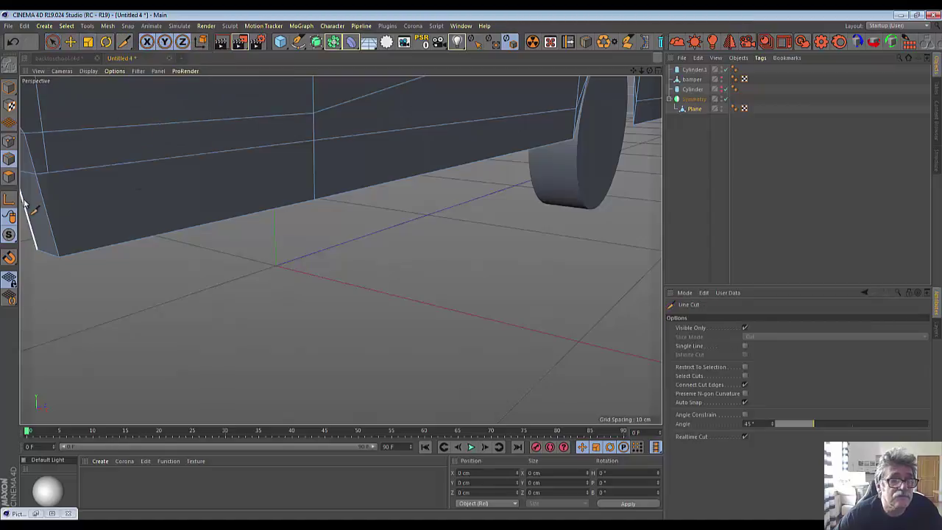
click(48, 173)
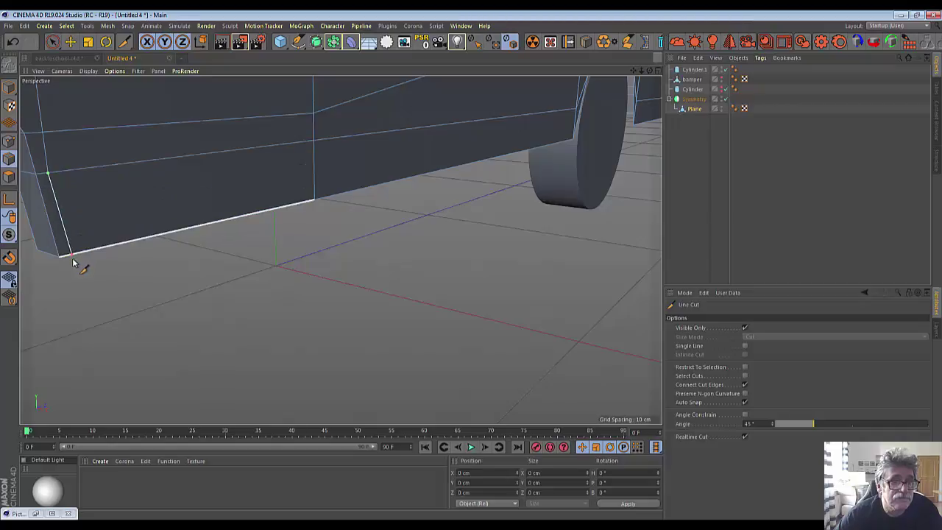
click(69, 258)
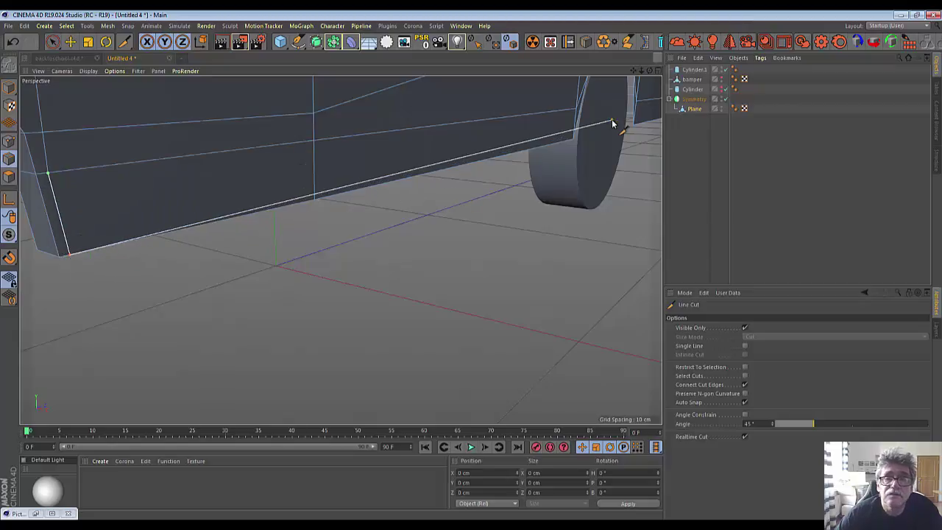
alt+drag(339, 250, 397, 250)
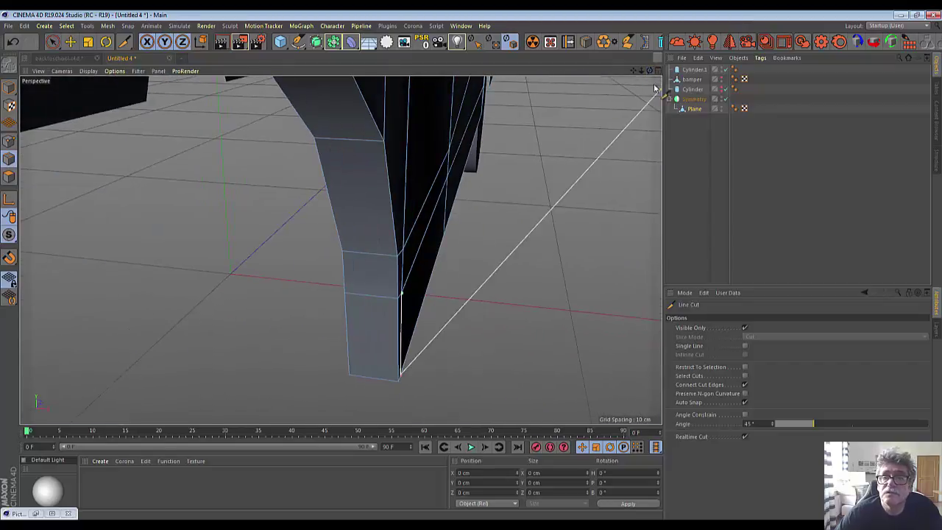
alt+drag(346, 235, 341, 250)
drag(652, 73, 341, 250)
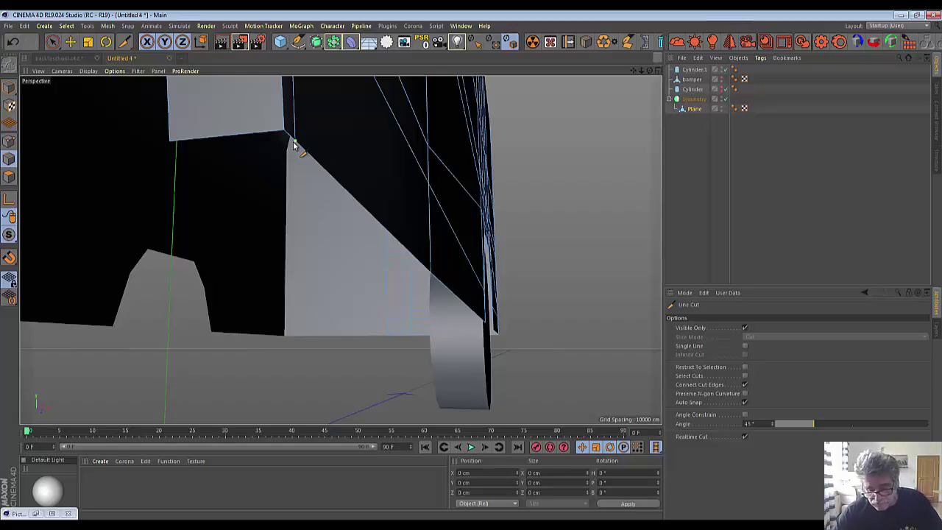
Step: Select the long diagonal lower edge and pull it out about 5.2 cm along X
click(294, 143)
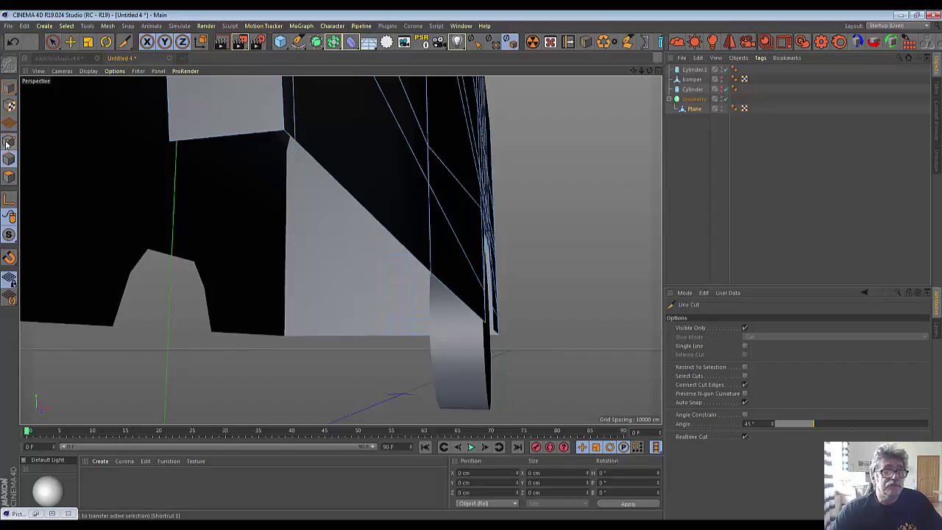
click(53, 41)
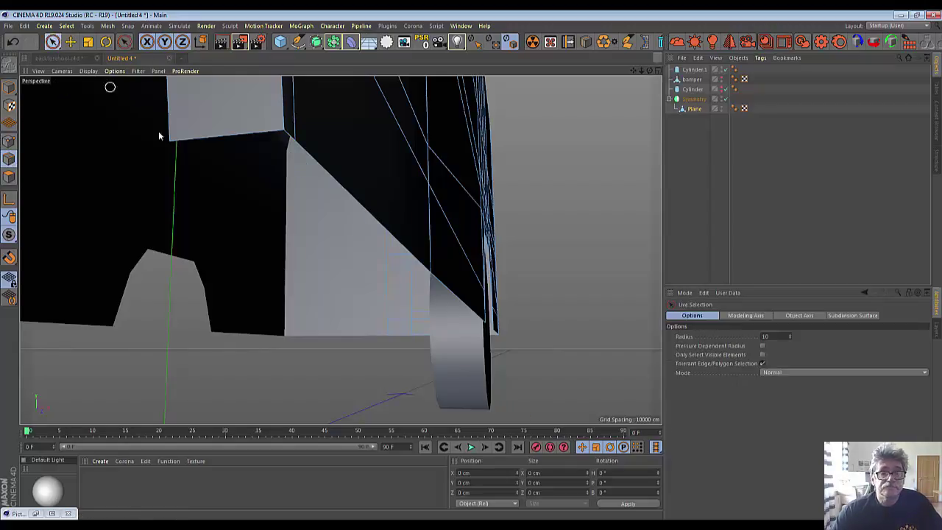
mouse_move(316, 169)
mouse_down()
mouse_move(453, 289)
mouse_move(326, 210)
mouse_up()
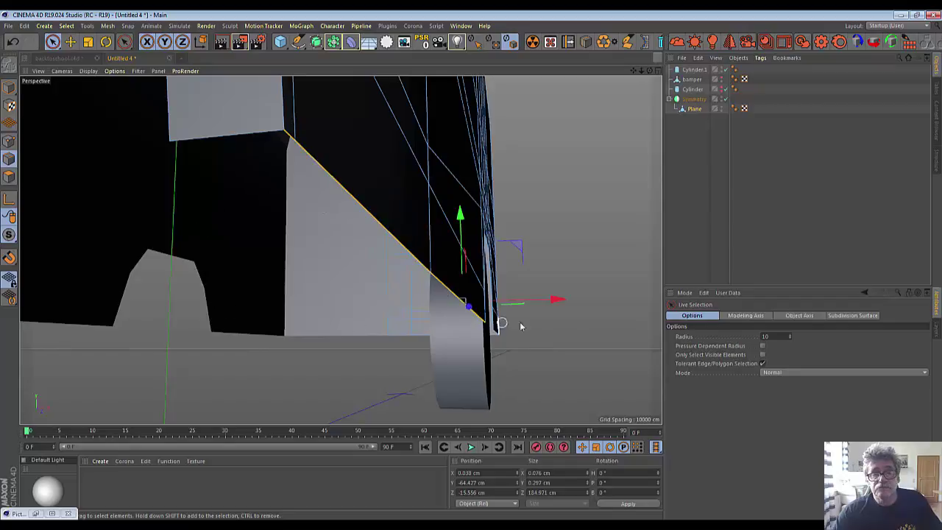
ctrl+drag(557, 301, 534, 309)
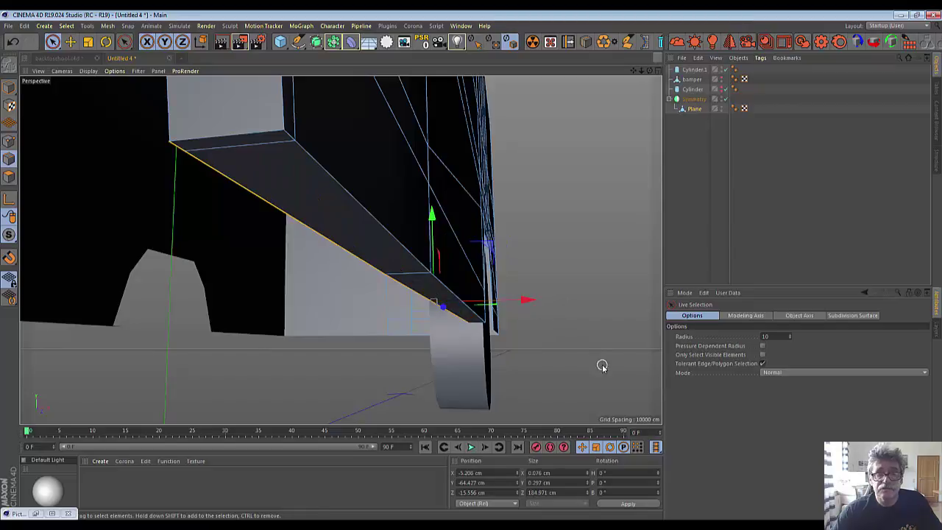
Step: Deselect and zoom in on the body's underside corner by the front wheel
click(526, 346)
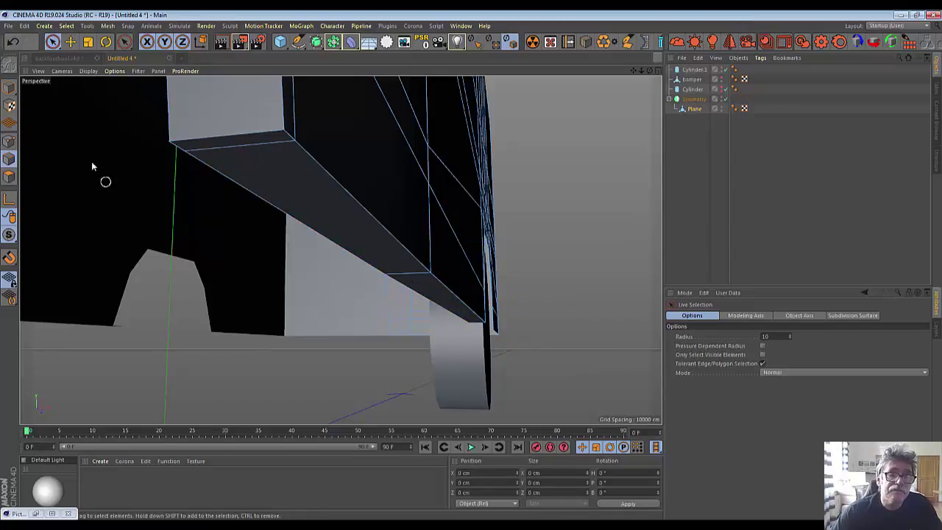
alt+drag(92, 167, 111, 157)
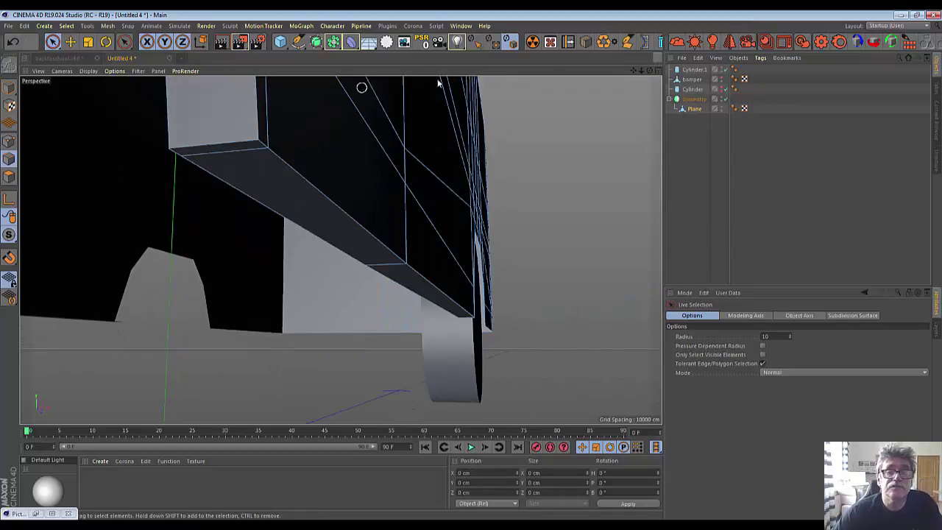
drag(631, 71, 603, 103)
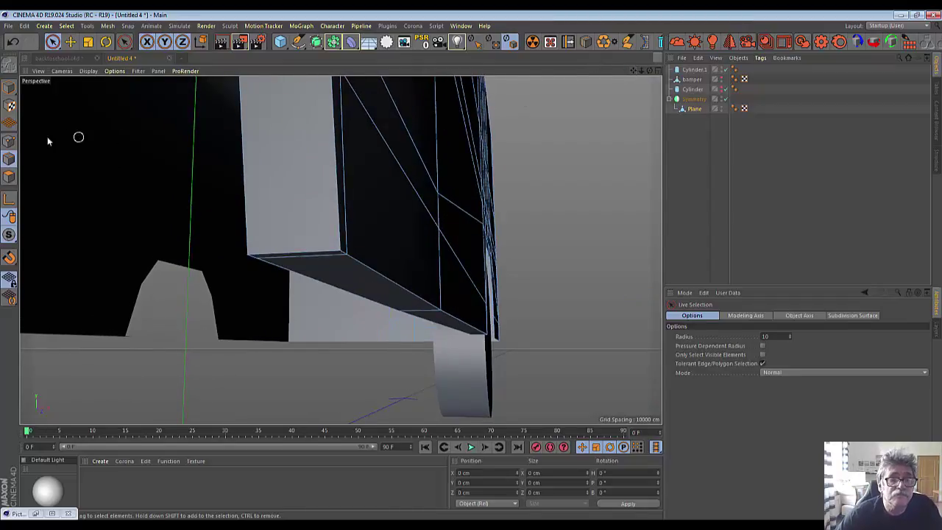
Step: Weld the loose corner point under the bus body and view the bus front
click(250, 257)
right_click(288, 204)
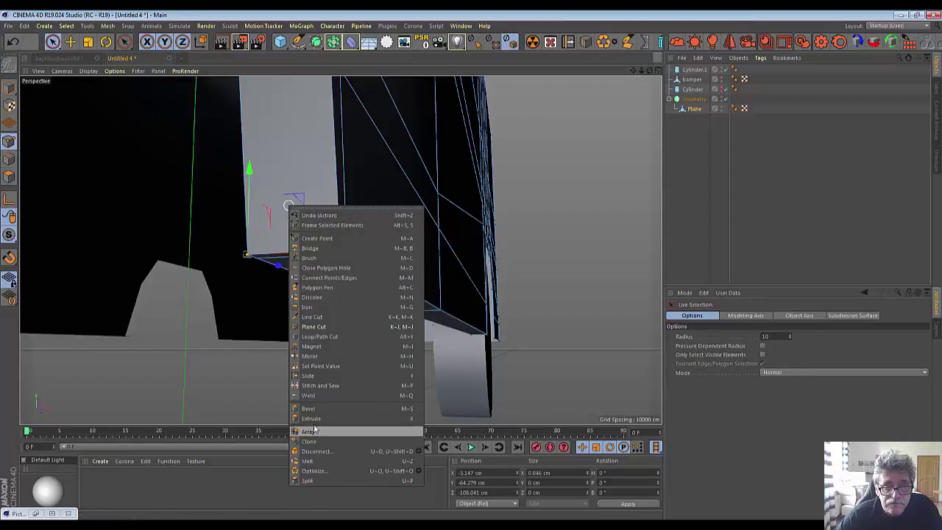
click(309, 396)
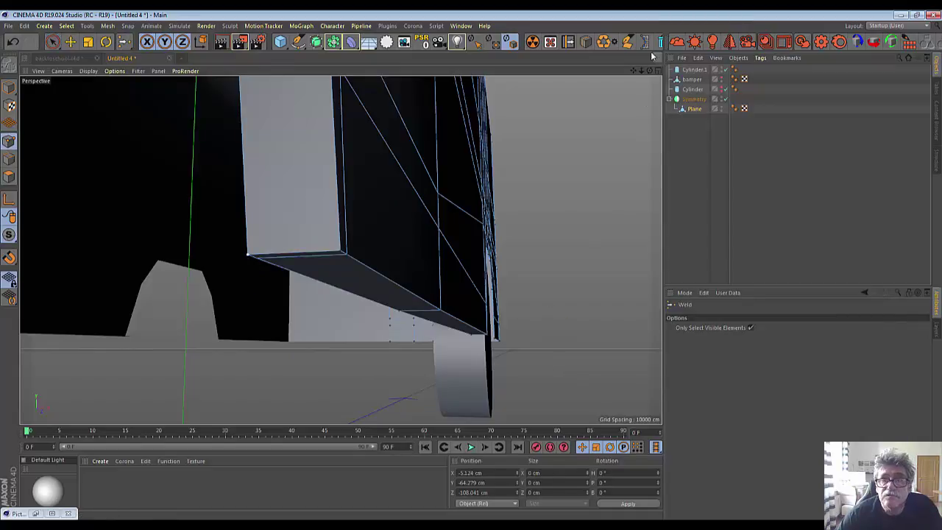
drag(639, 71, 341, 250)
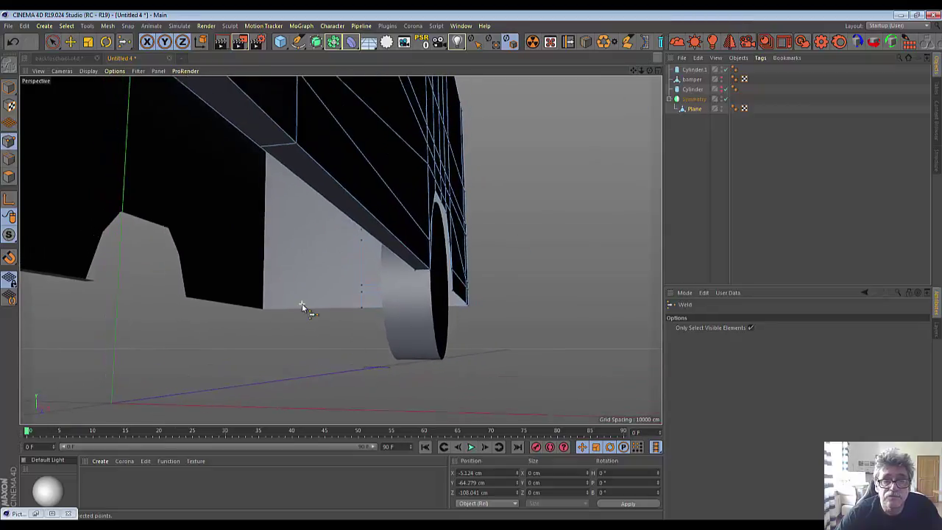
alt+drag(301, 303, 295, 308)
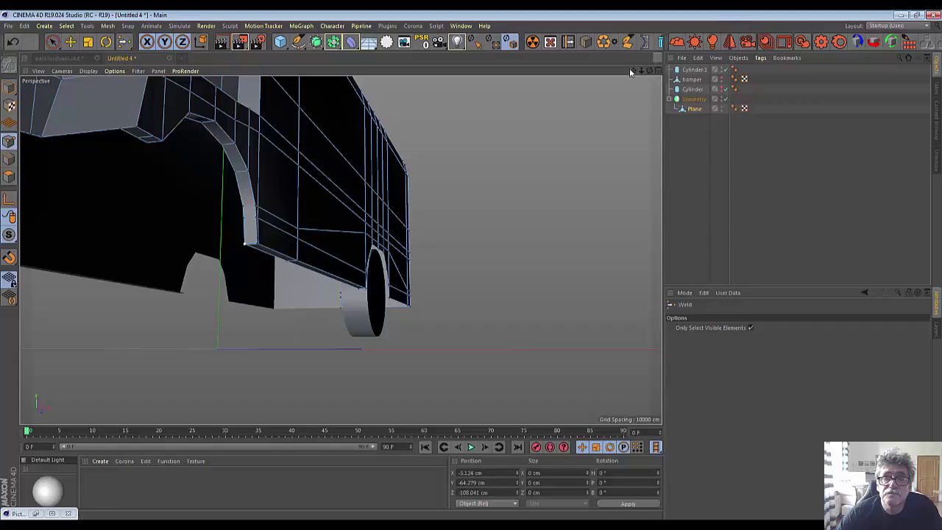
drag(639, 72, 229, 113)
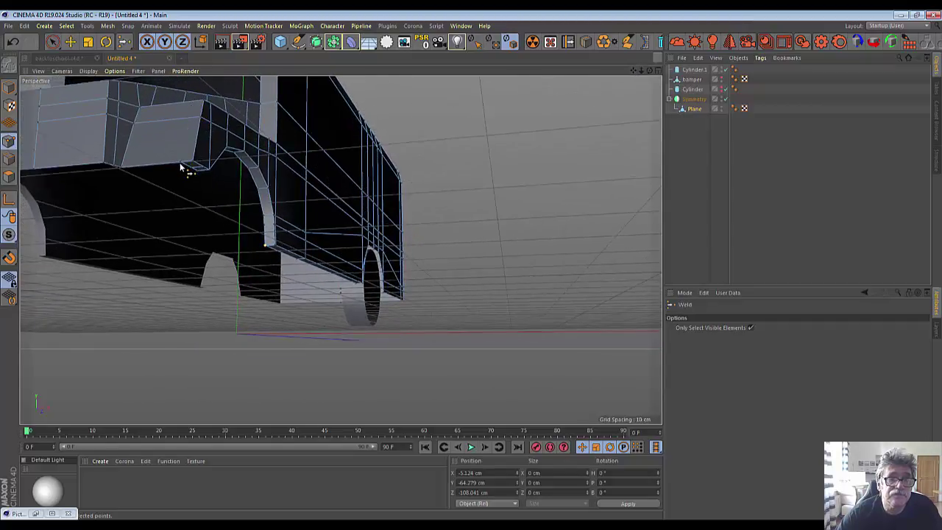
Step: With Line Cut, try cuts along the hood's upper edge and side, cancelling both
drag(123, 42, 154, 92)
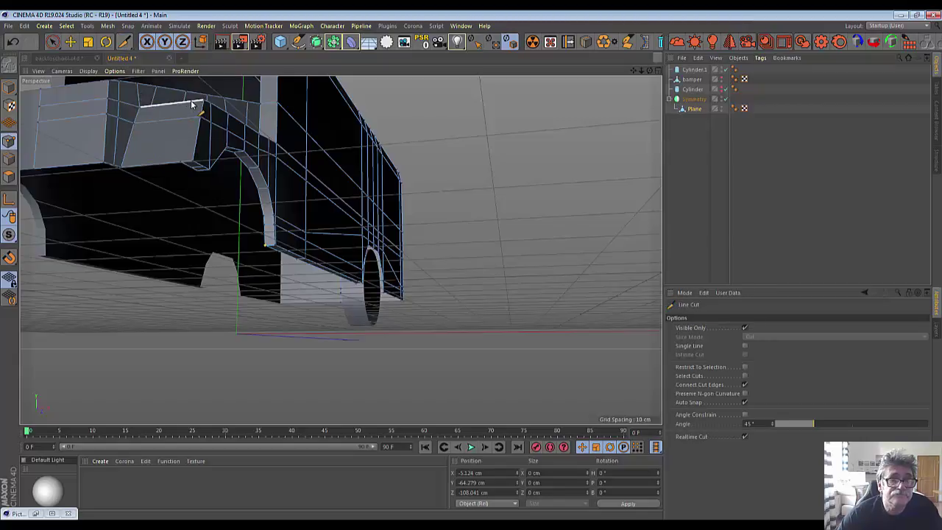
click(191, 101)
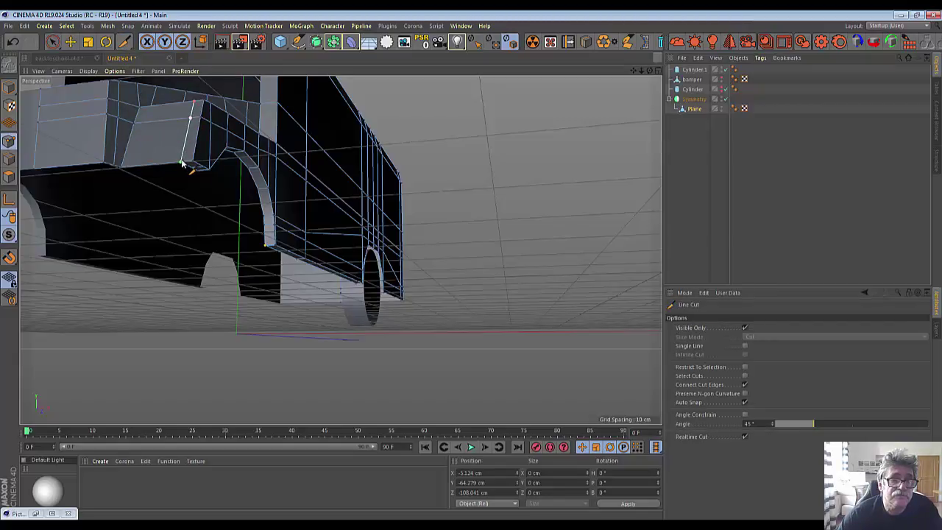
key(Escape)
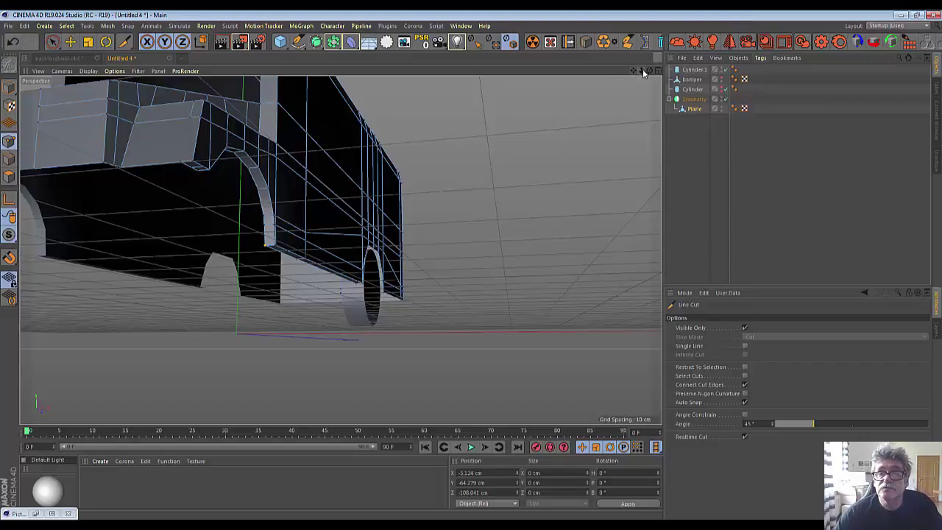
drag(644, 72, 640, 92)
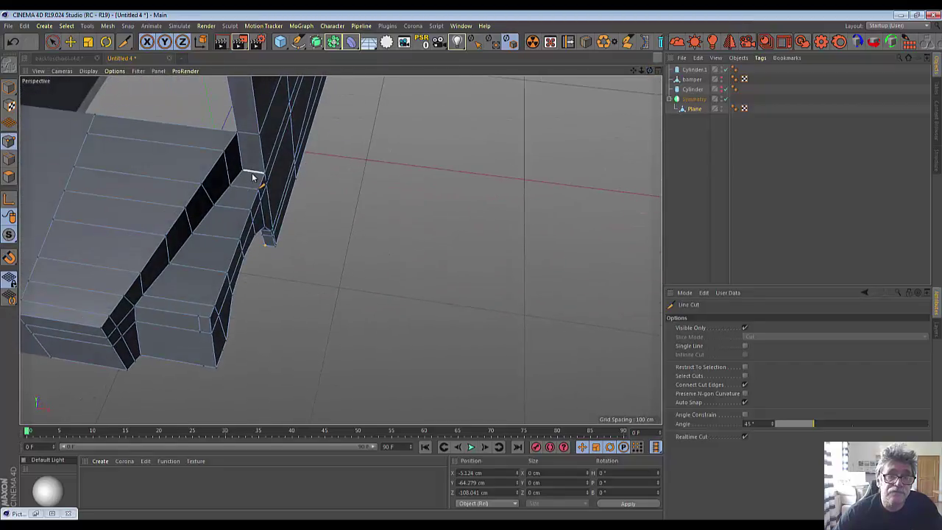
click(254, 173)
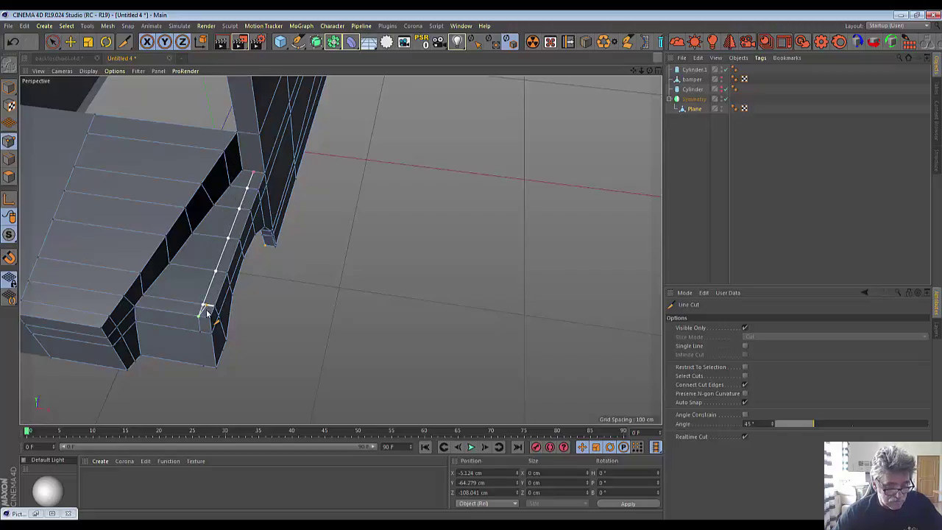
key(Escape)
Step: Cut down from the top of the cab corner, then undo it
scroll(337, 124, down, 3)
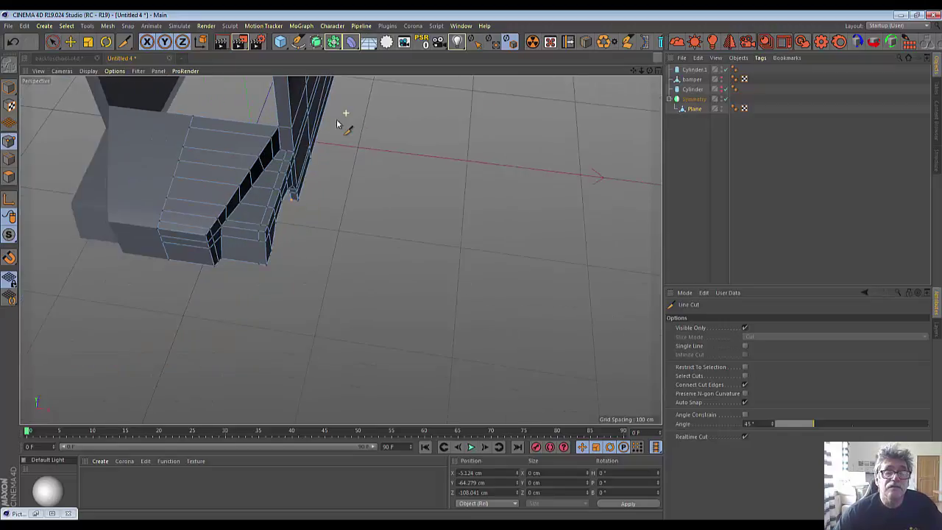
drag(637, 73, 341, 248)
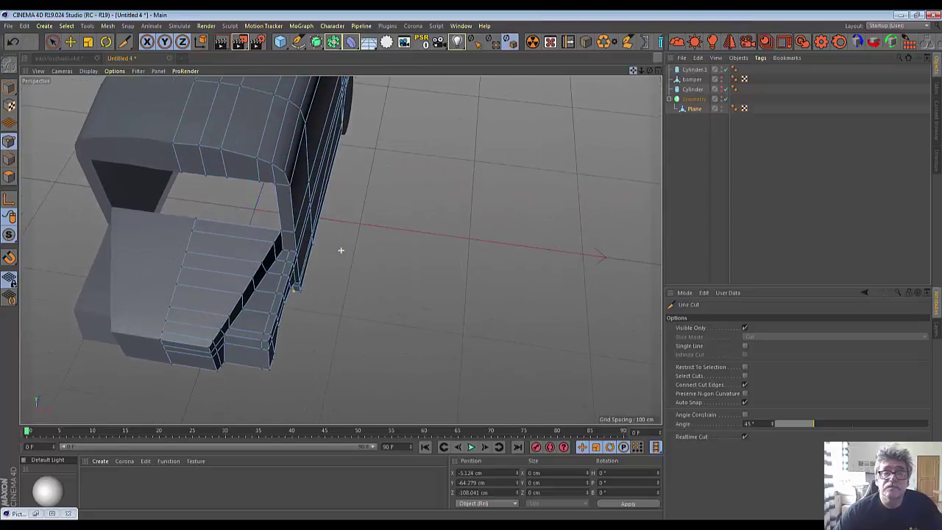
click(284, 173)
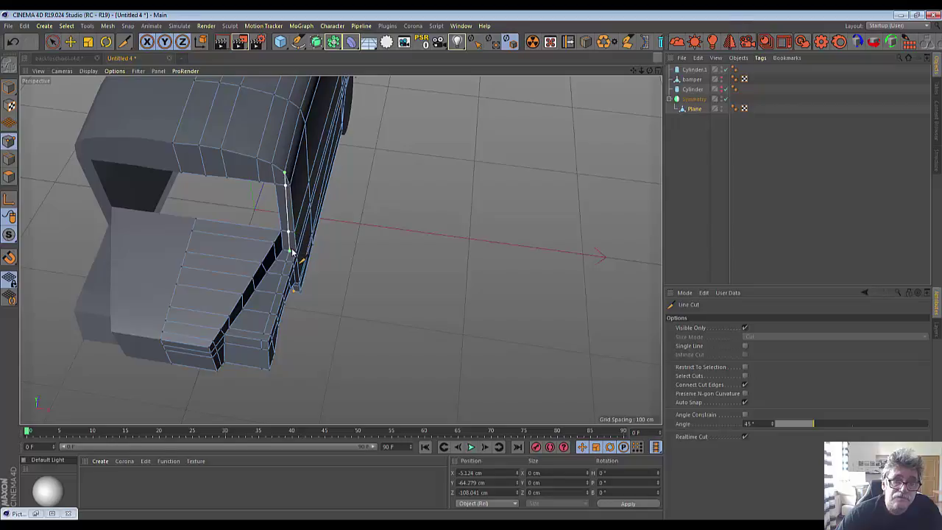
click(291, 252)
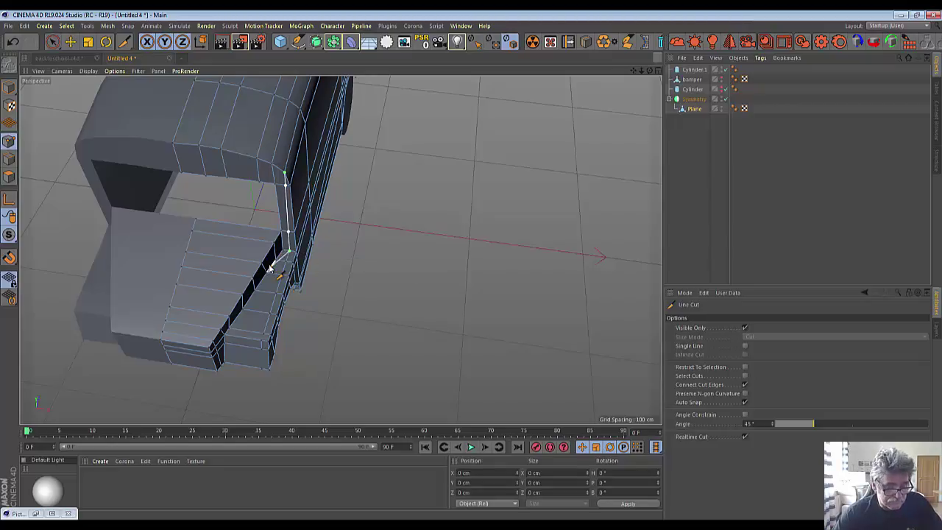
key(Escape)
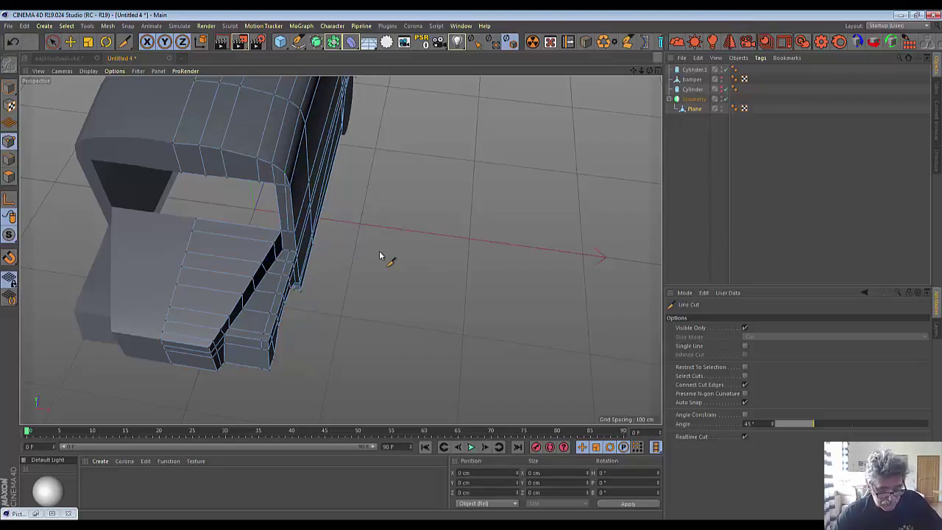
key(ctrl+z)
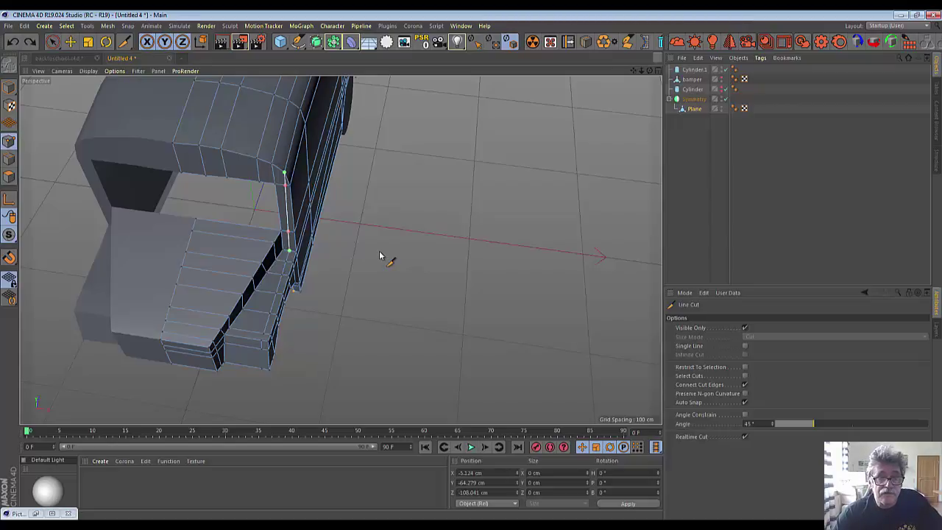
key(Escape)
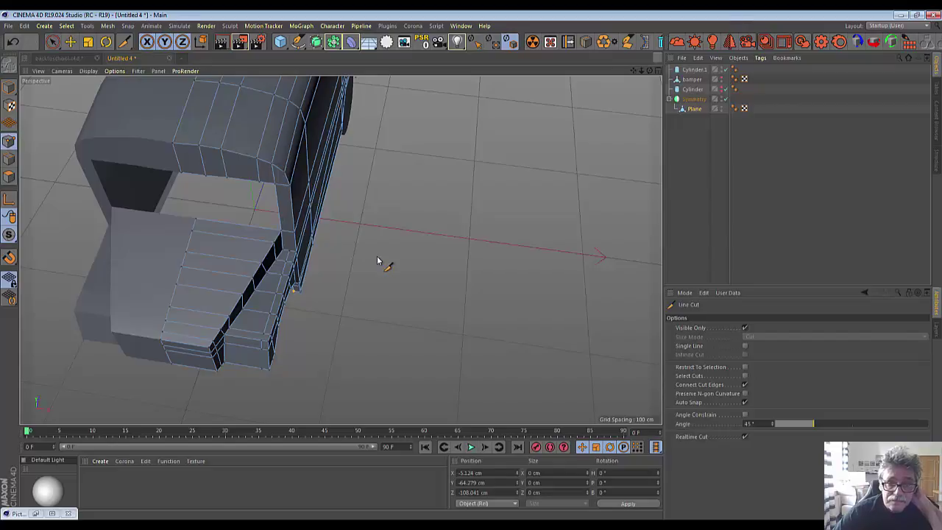
Step: Cut a vertical edge down the inner hood-cab corner and begin another from the upper corner
scroll(296, 258, up, 2)
scroll(294, 256, up, 2)
scroll(294, 255, up, 2)
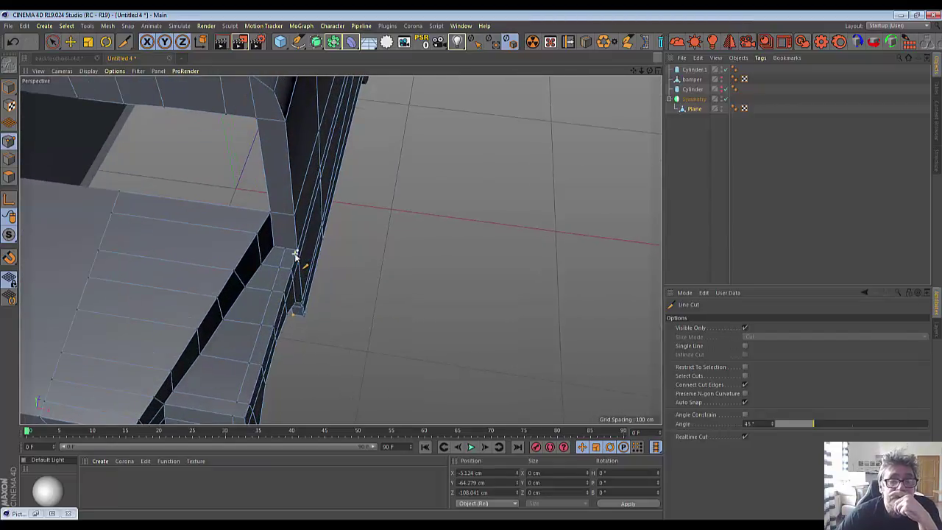
scroll(295, 255, up, 2)
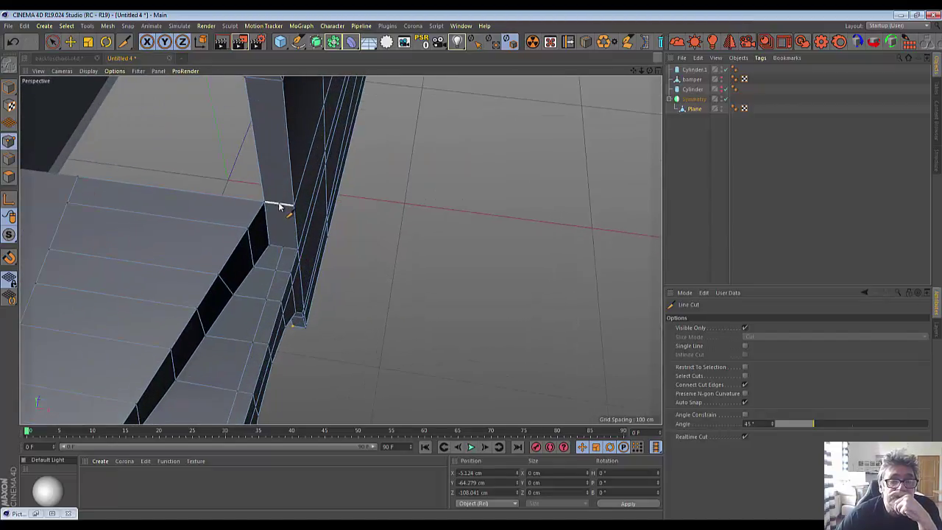
click(281, 212)
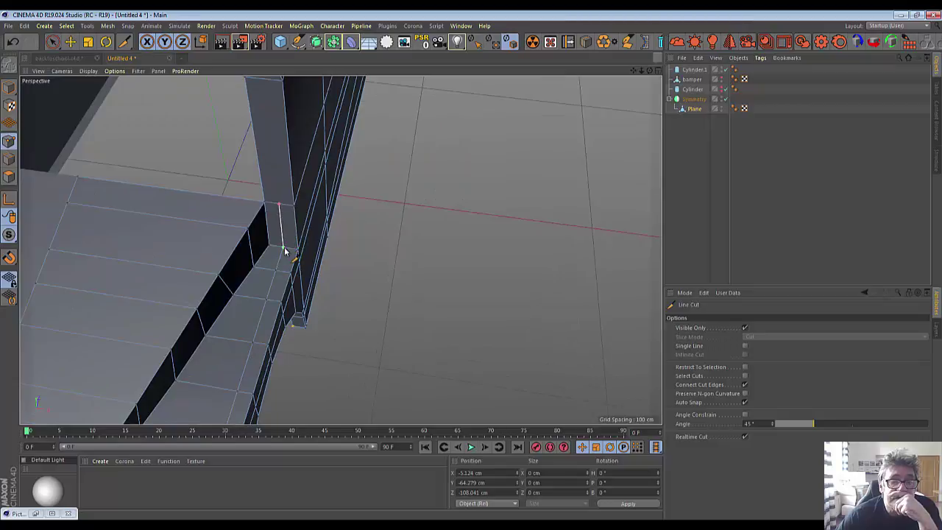
click(284, 251)
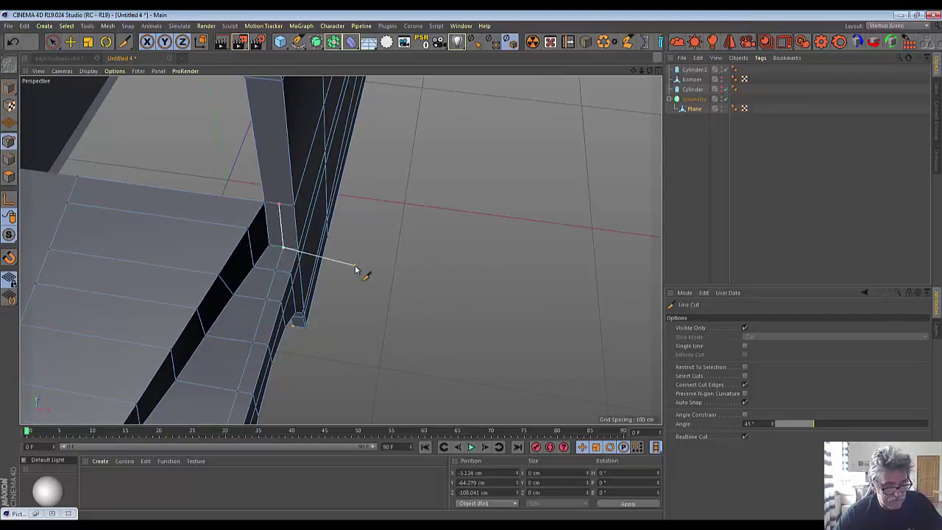
key(Escape)
click(279, 204)
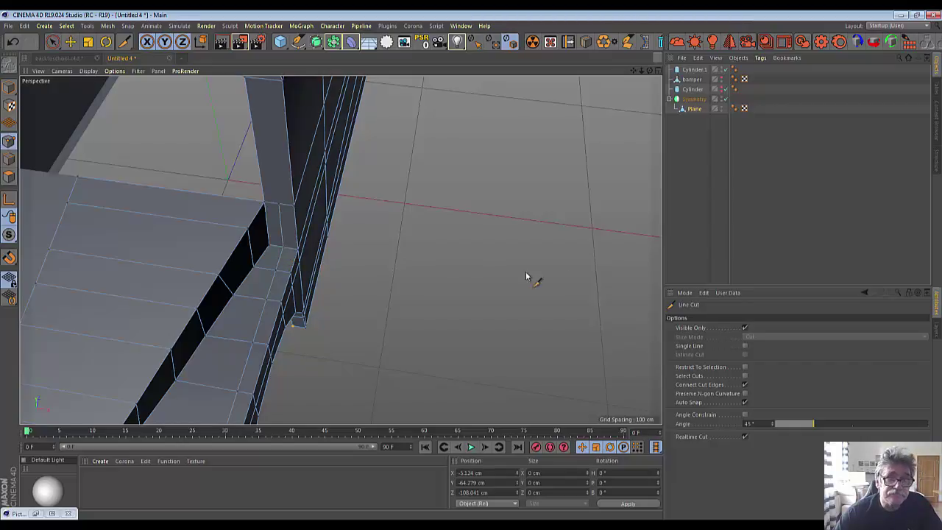
scroll(526, 276, down, 3)
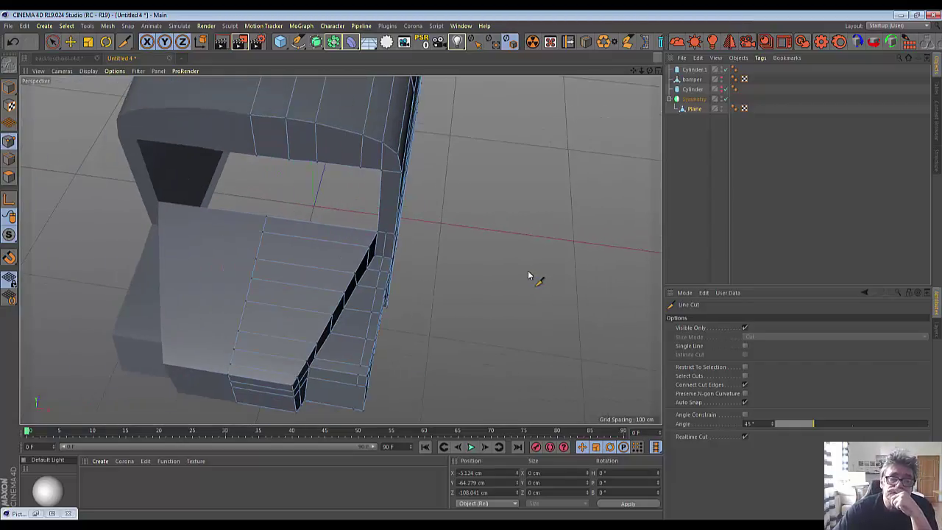
Step: Zoom in on the lower wheel-well edge, starting a cut on the bumper edge
alt+drag(378, 305, 378, 306)
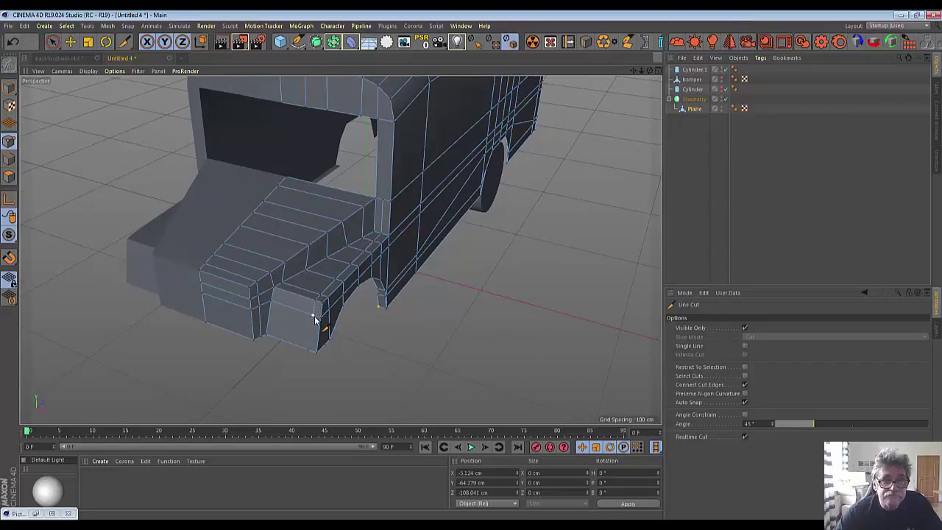
click(313, 318)
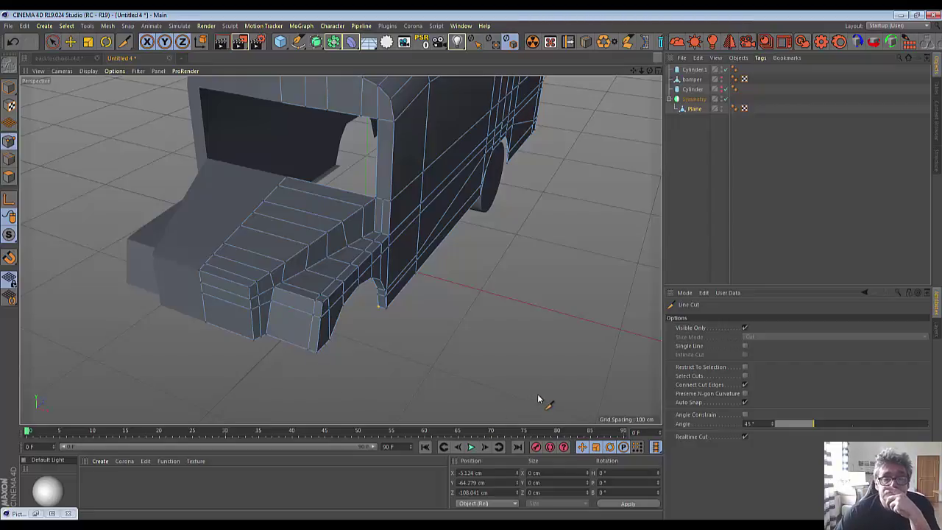
drag(650, 72, 377, 305)
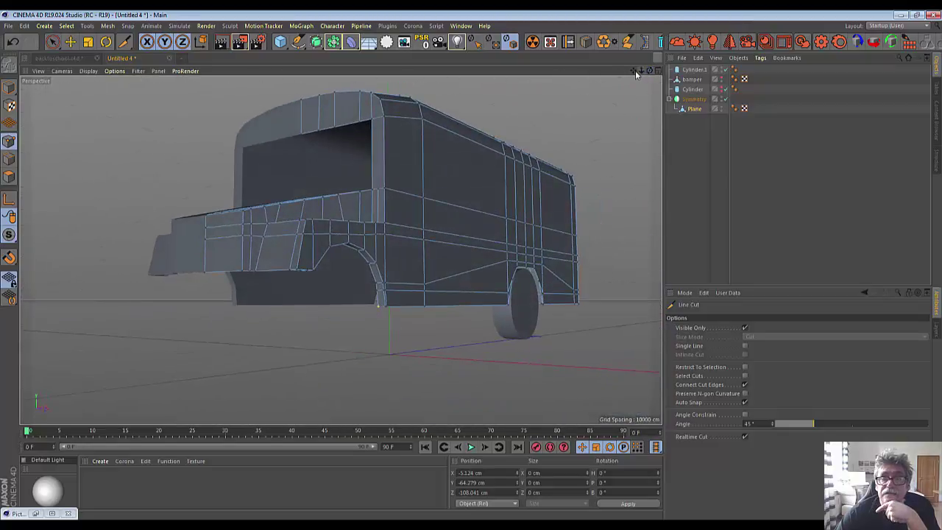
drag(650, 70, 271, 359)
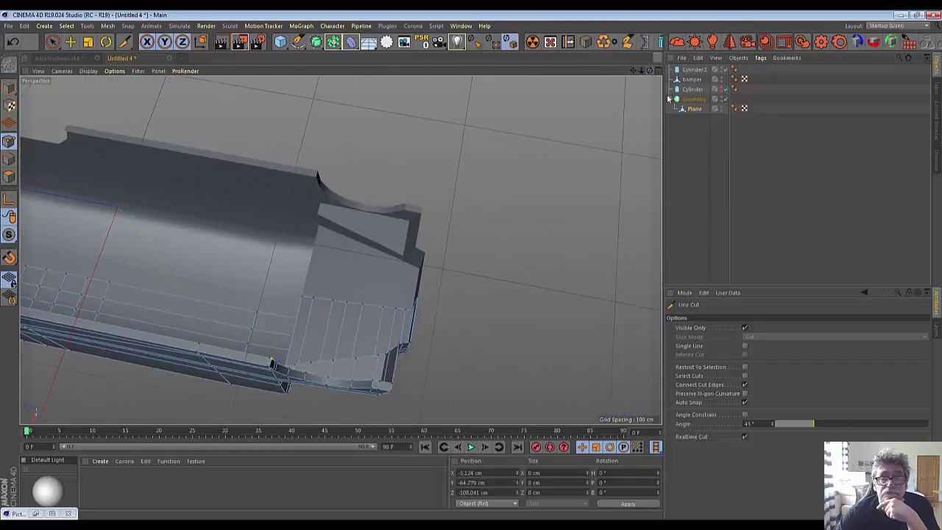
drag(634, 73, 634, 74)
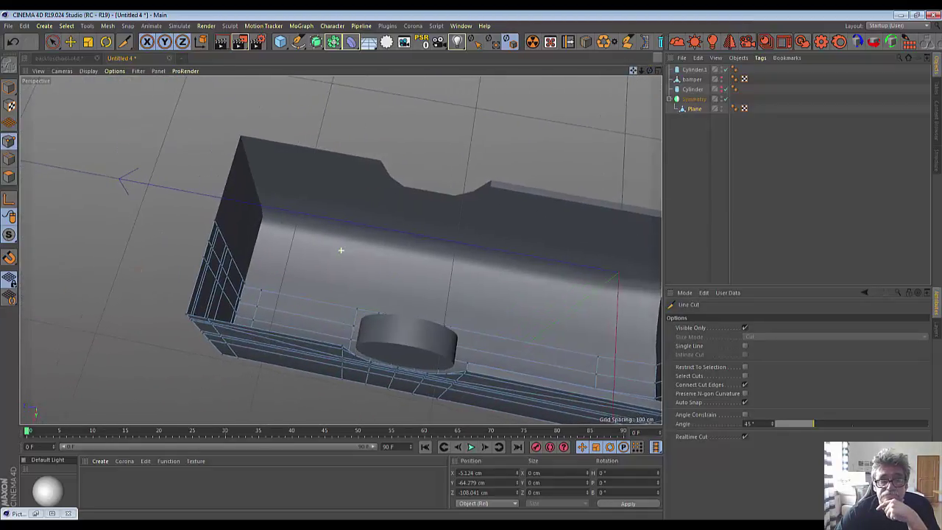
scroll(225, 366, up, 3)
scroll(227, 341, up, 3)
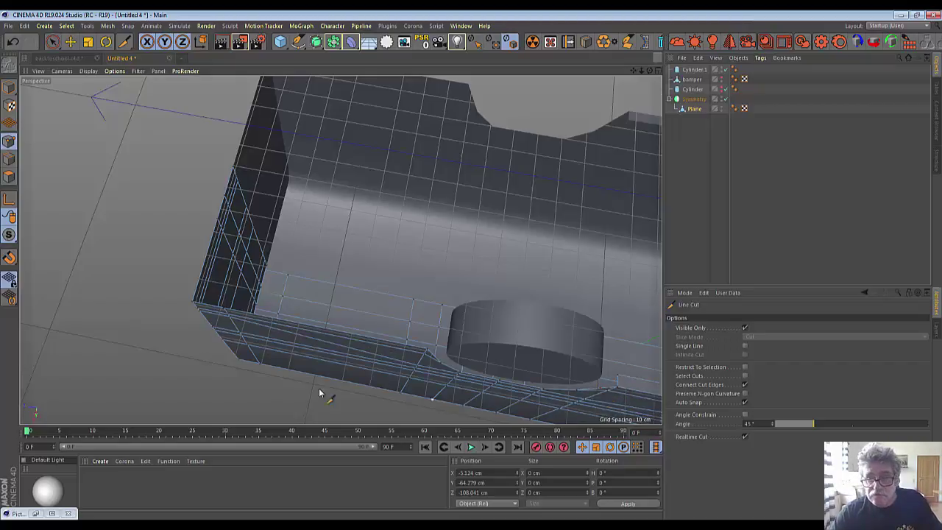
Step: In Edge mode with Live Selection, select an edge on the bottom rim
click(9, 151)
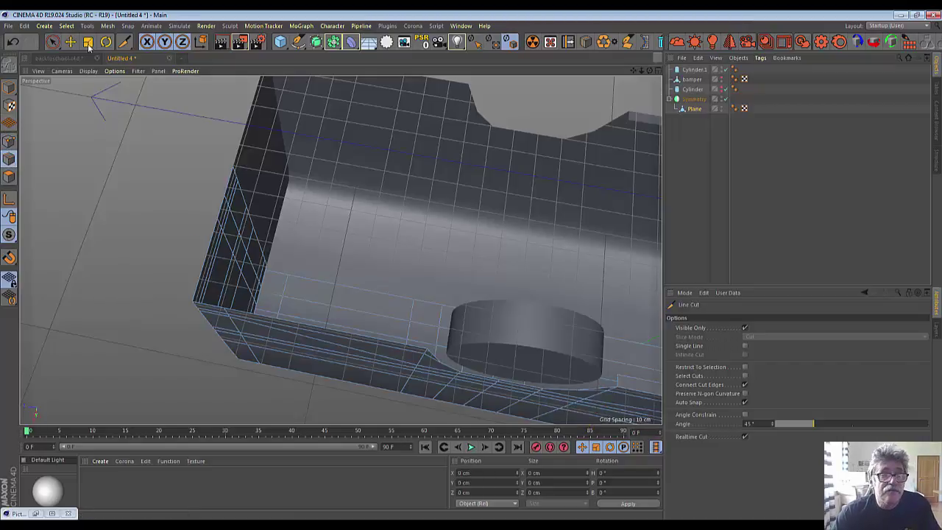
drag(53, 41, 89, 50)
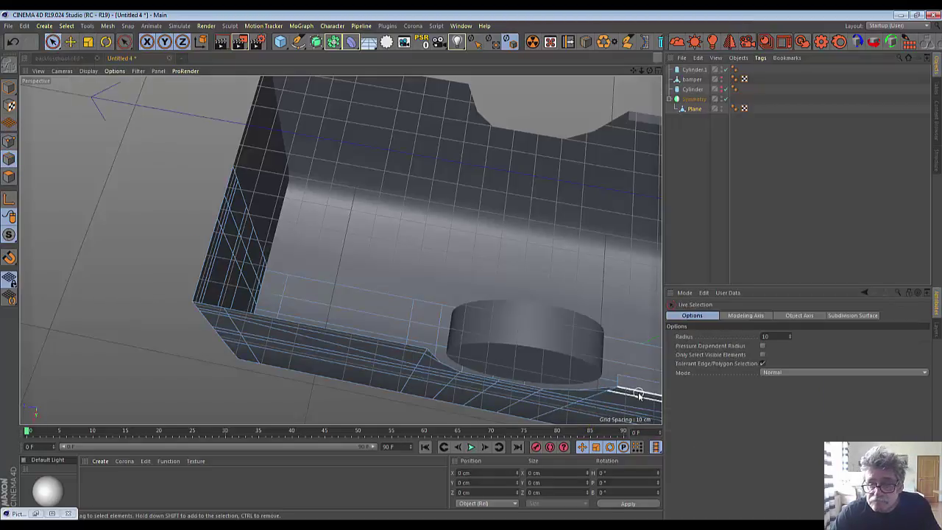
click(589, 390)
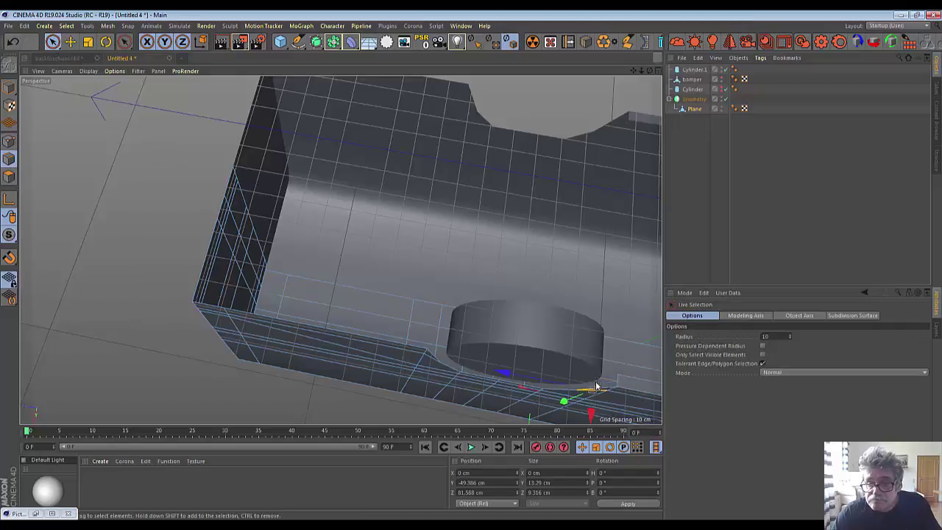
drag(635, 70, 595, 97)
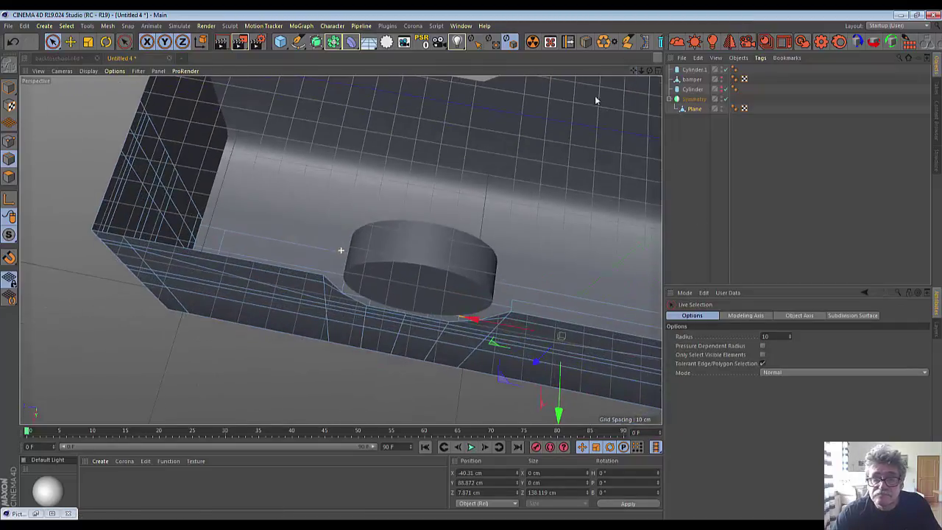
scroll(442, 326, up, 5)
scroll(443, 327, down, 2)
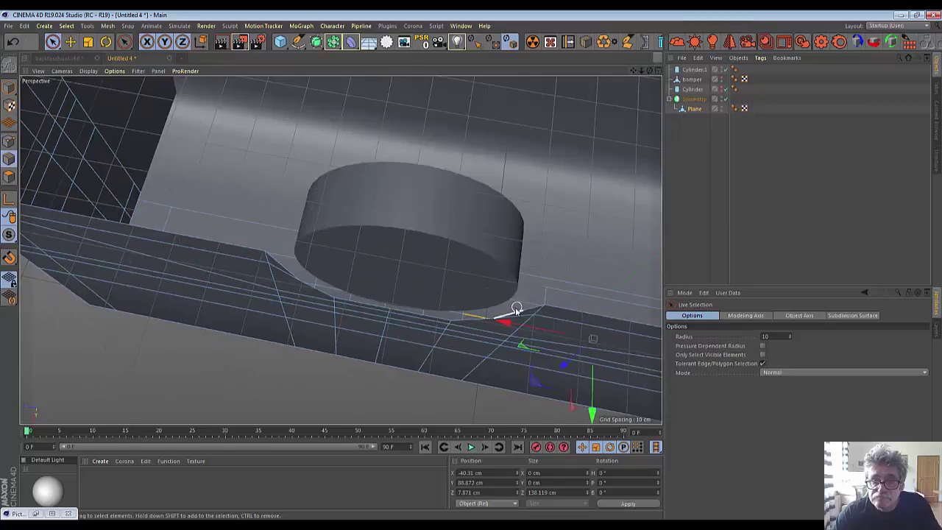
Step: Add the run of rim edges curving around the wheel well to the selection
click(519, 312)
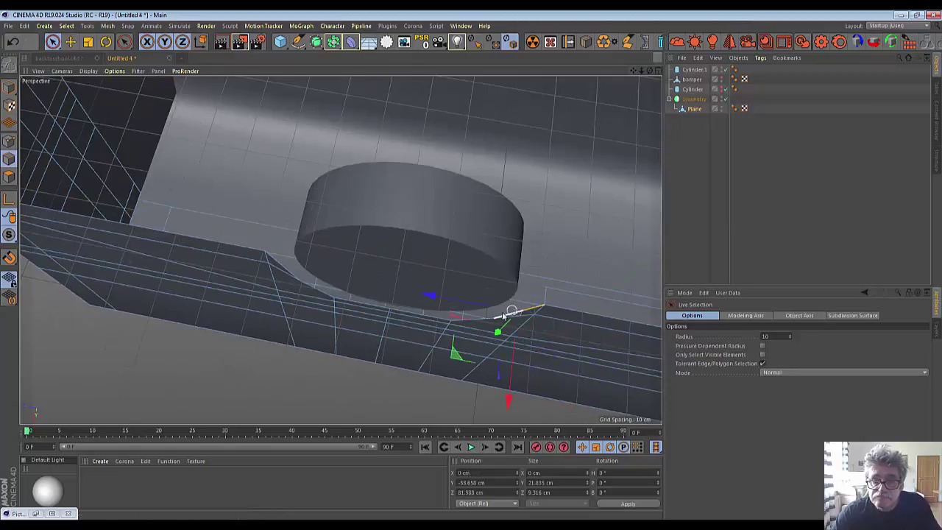
shift+click(467, 320)
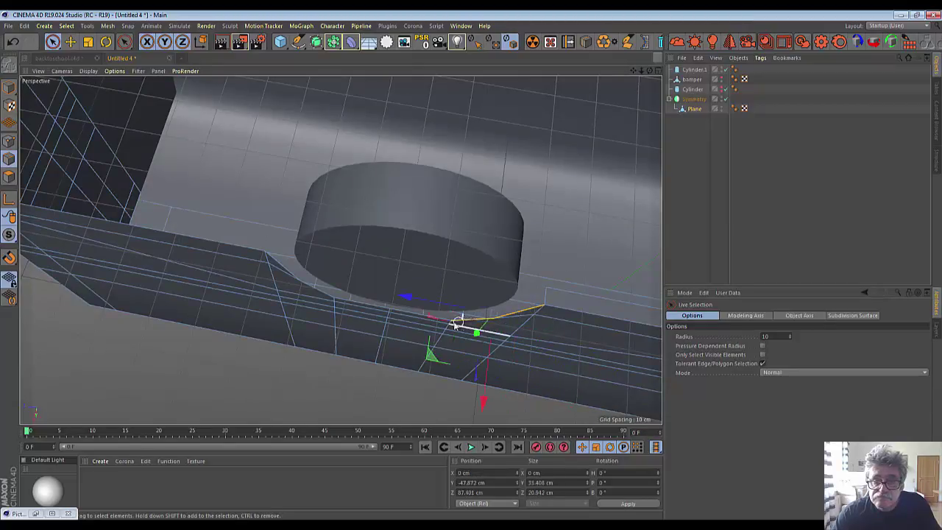
shift+click(418, 316)
shift+click(368, 300)
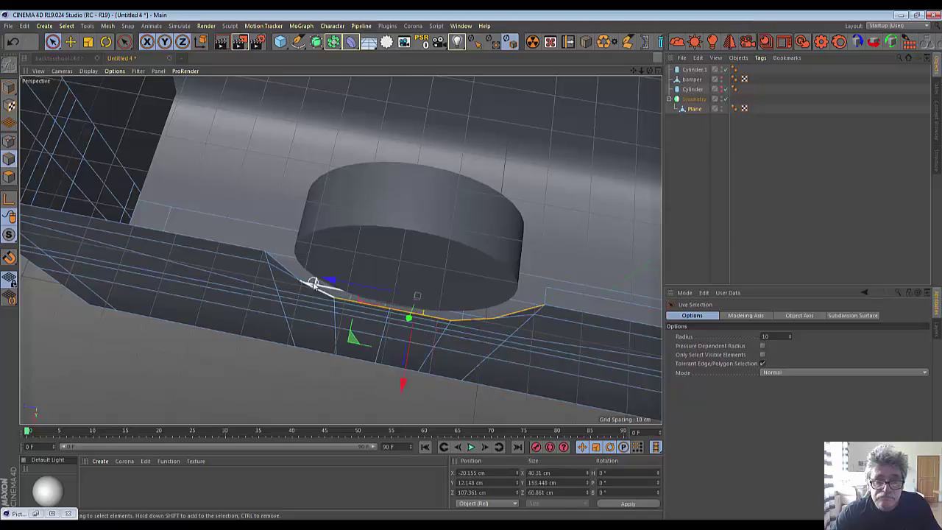
shift+click(315, 287)
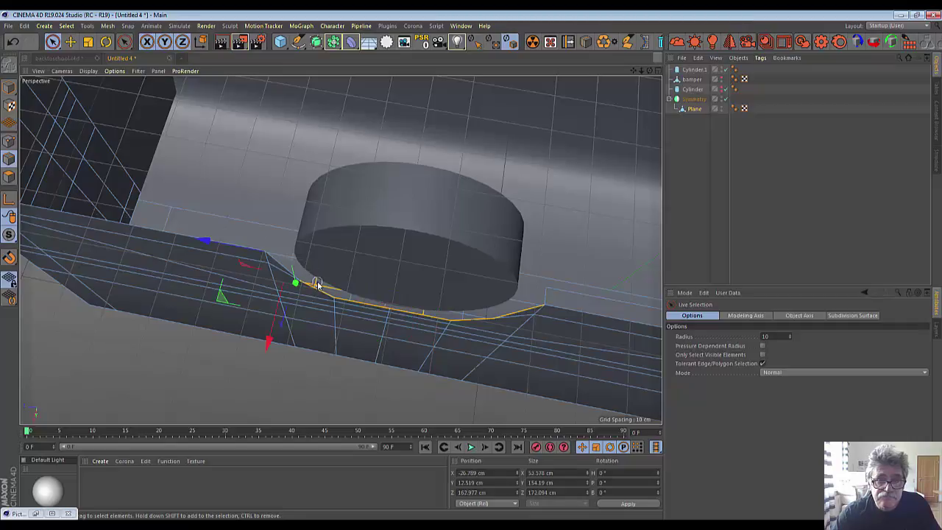
key(ctrl+z)
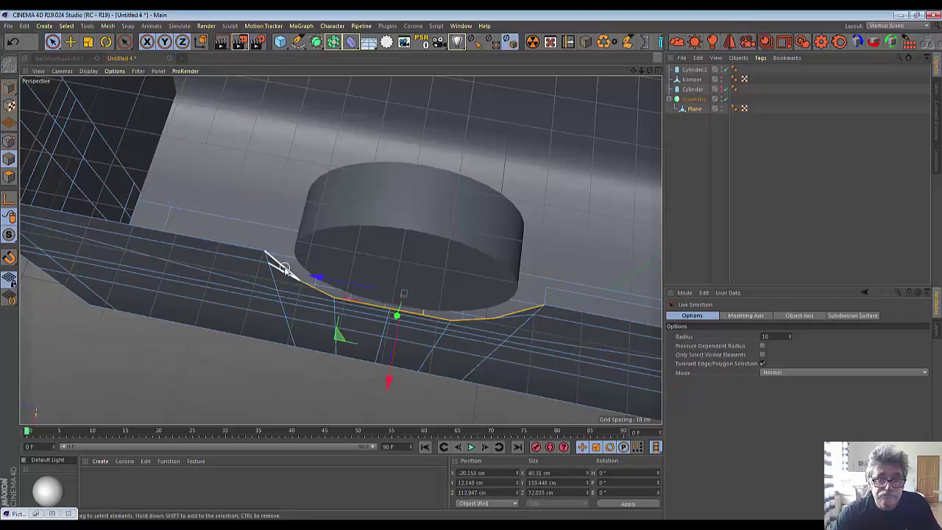
shift+click(280, 265)
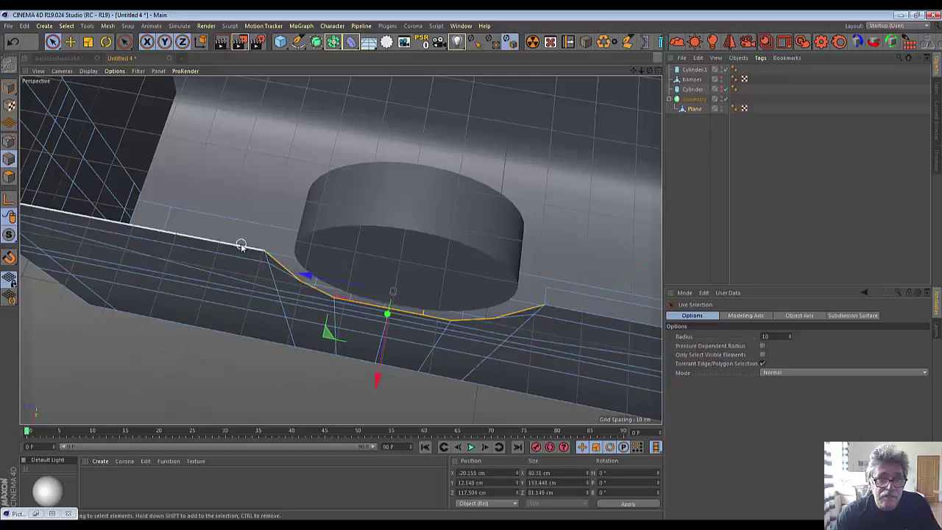
shift+click(242, 246)
Step: Test-slide the selected rim edges, undo it, and refine the rim selection
alt+drag(228, 261, 122, 312)
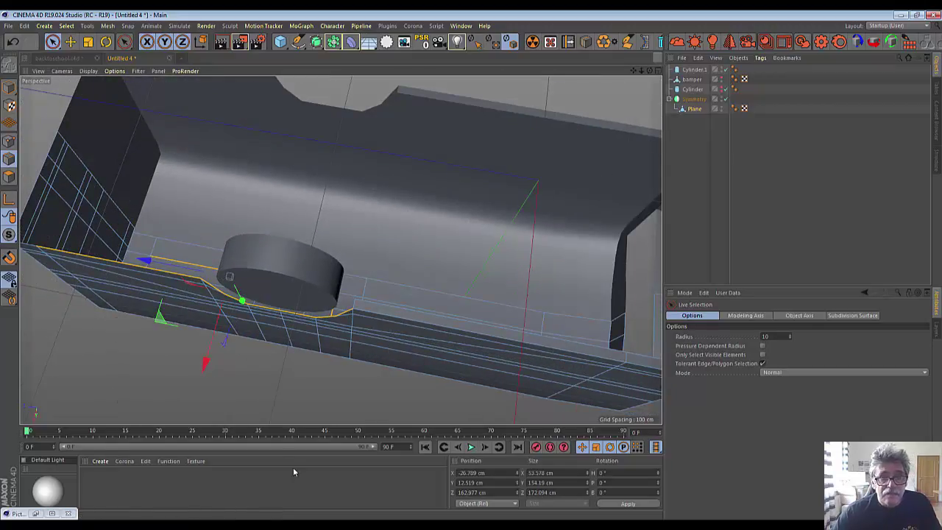
drag(193, 266, 241, 273)
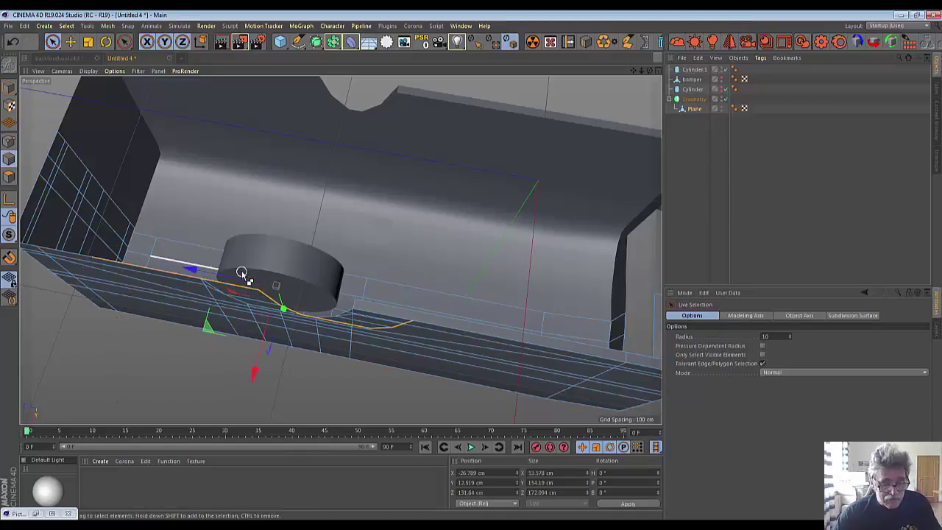
key(ctrl+z)
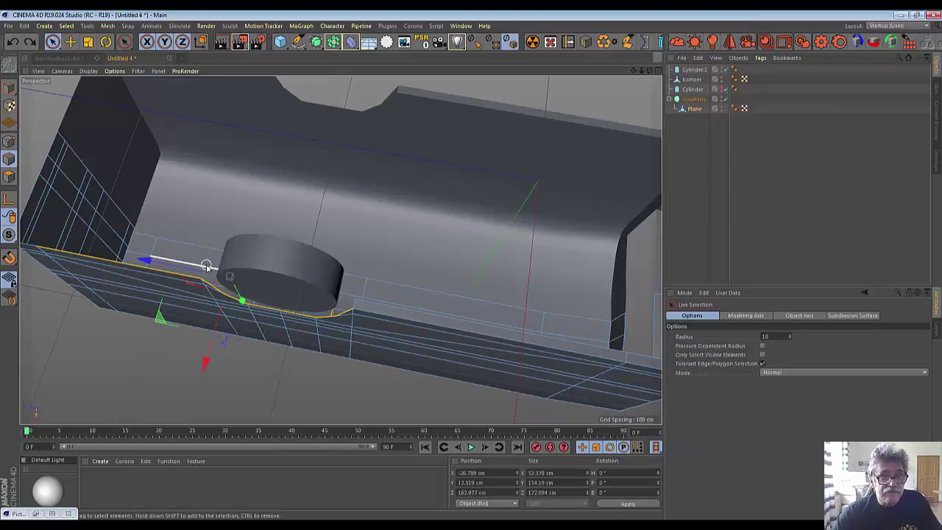
click(206, 266)
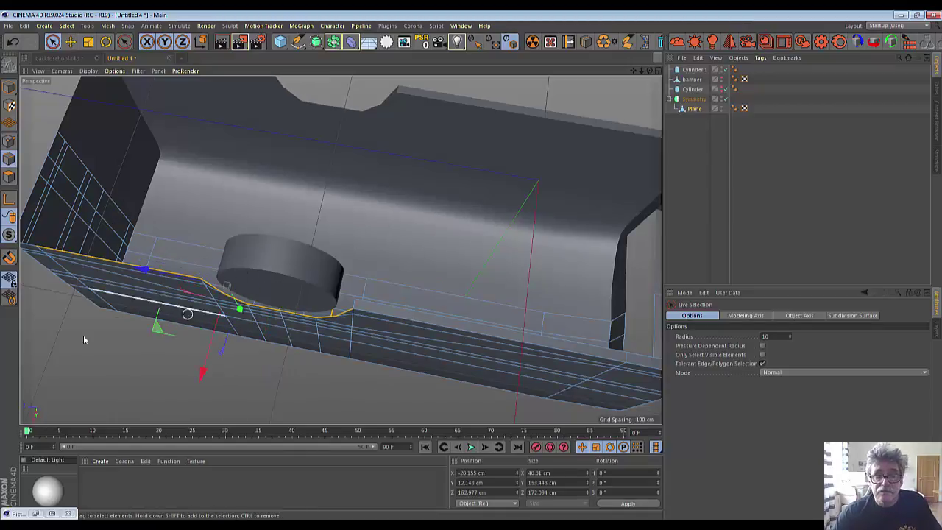
click(329, 311)
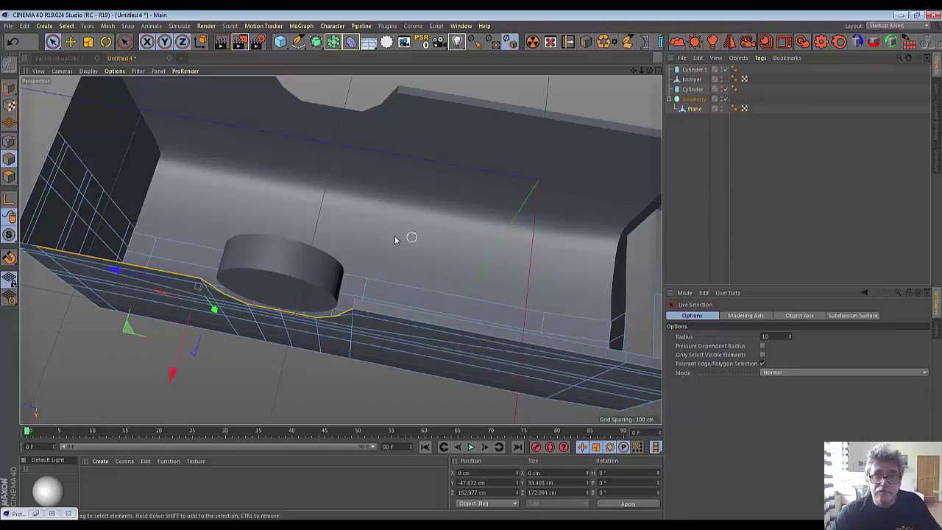
Step: Hide the Cylinder.1 wheel object while keeping the body's rim edges selected
click(724, 70)
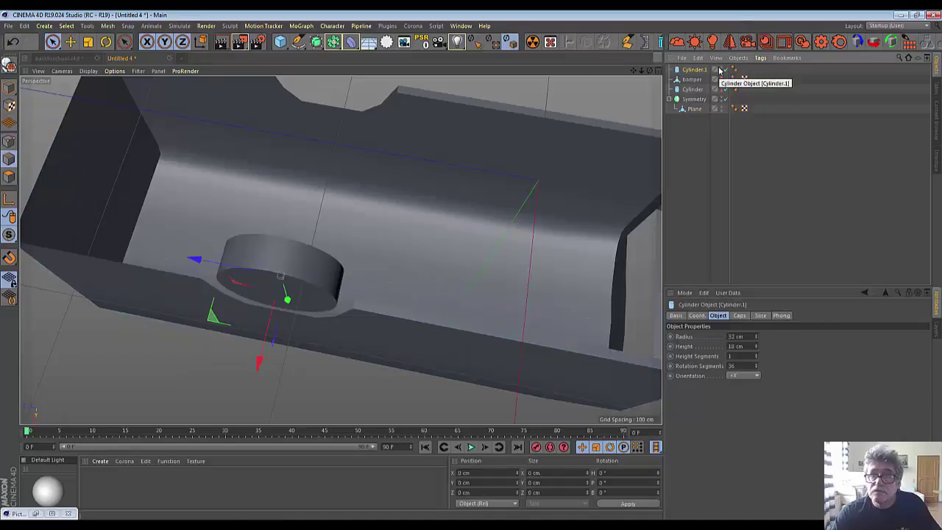
key(ctrl+z)
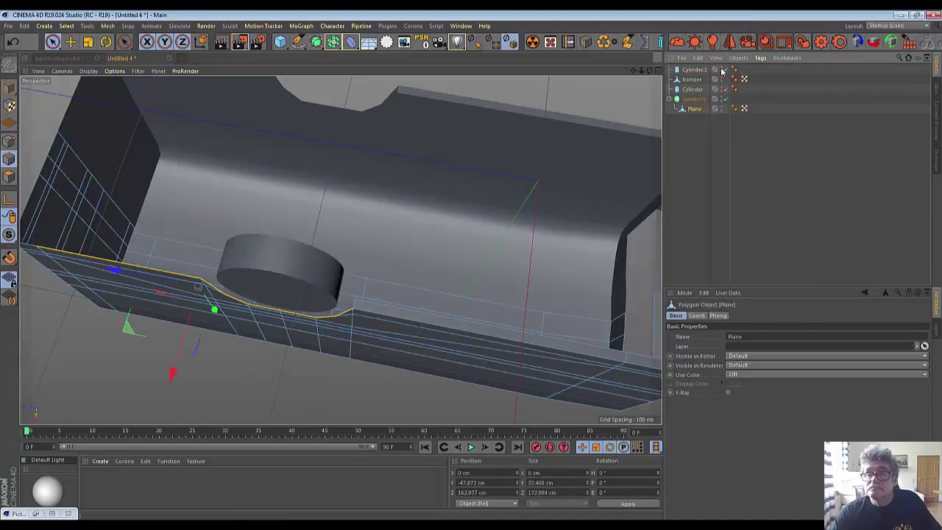
click(723, 69)
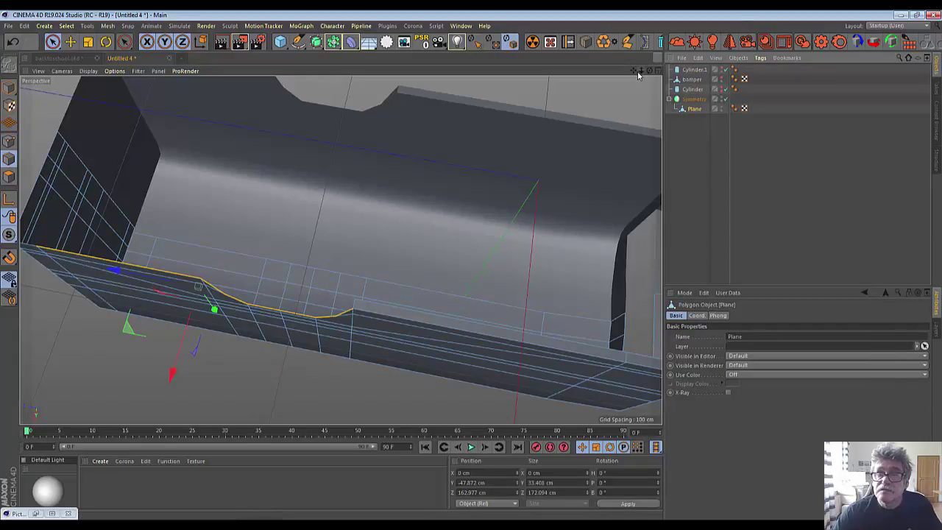
drag(644, 72, 645, 77)
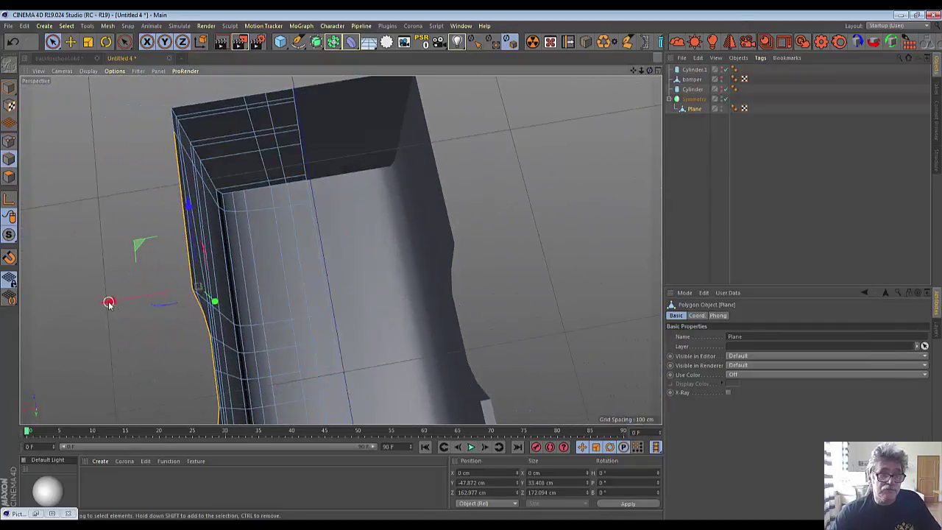
Step: Move the wheel-well rim edges about 7.7 cm out along X and 2 cm down along Y
drag(109, 304, 127, 308)
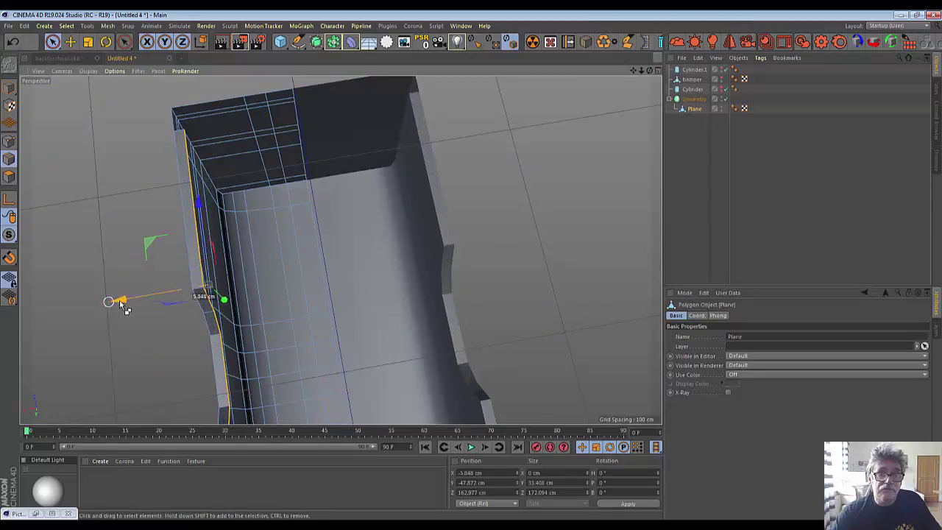
drag(128, 309, 125, 305)
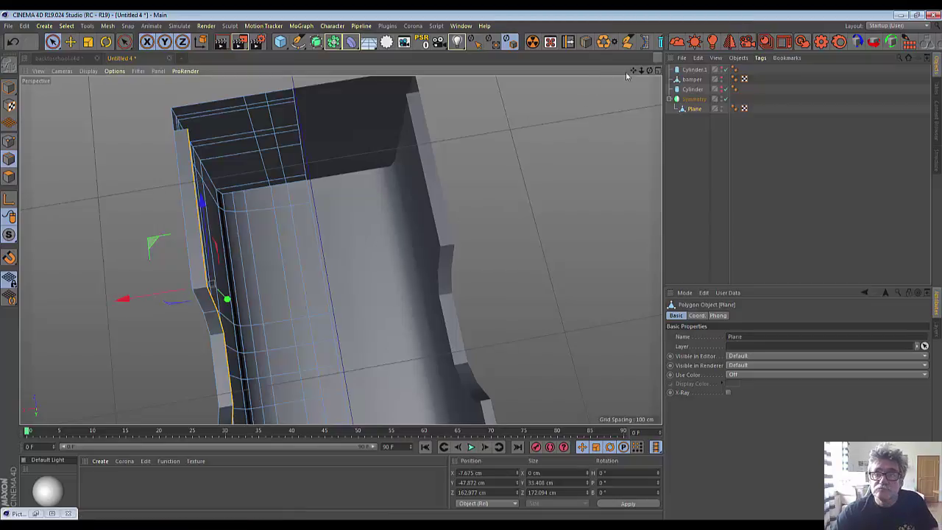
mouse_move(650, 75)
mouse_down()
mouse_move(212, 284)
mouse_move(220, 280)
mouse_up()
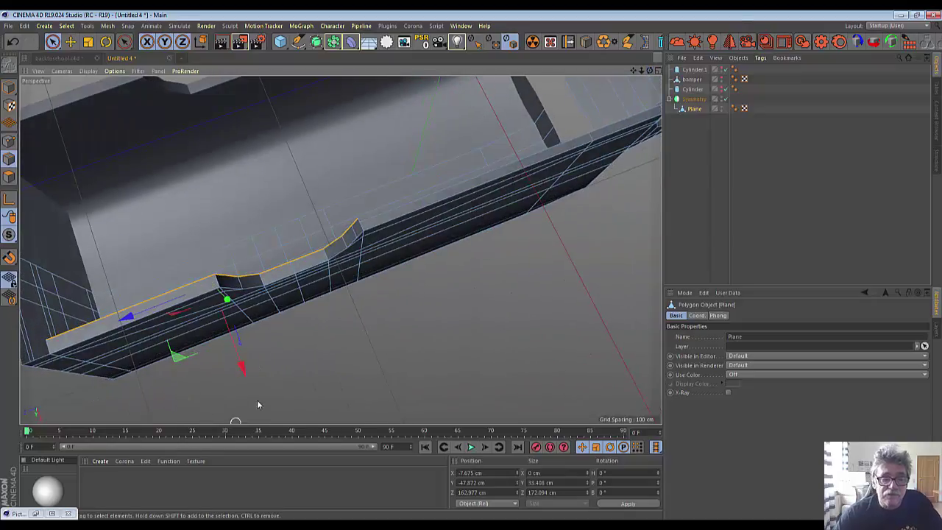
drag(243, 372, 244, 379)
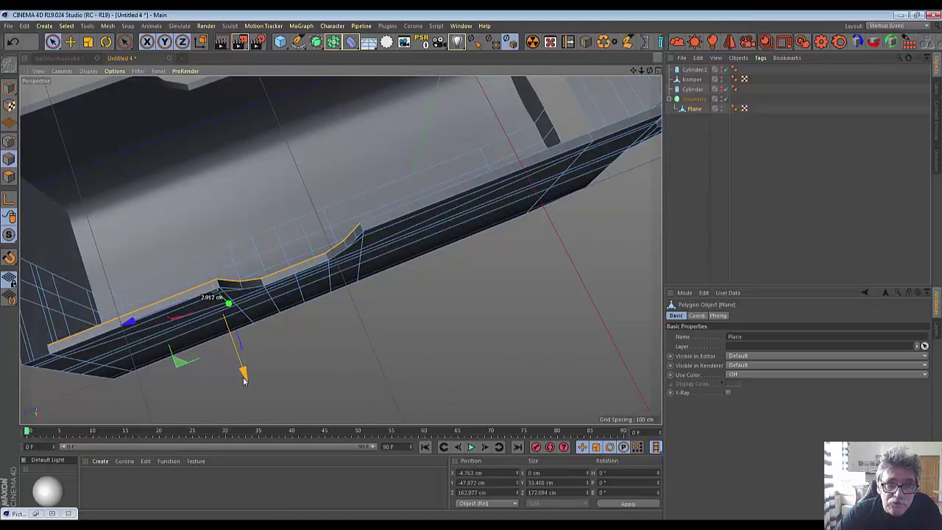
drag(244, 379, 245, 375)
scroll(359, 340, up, 3)
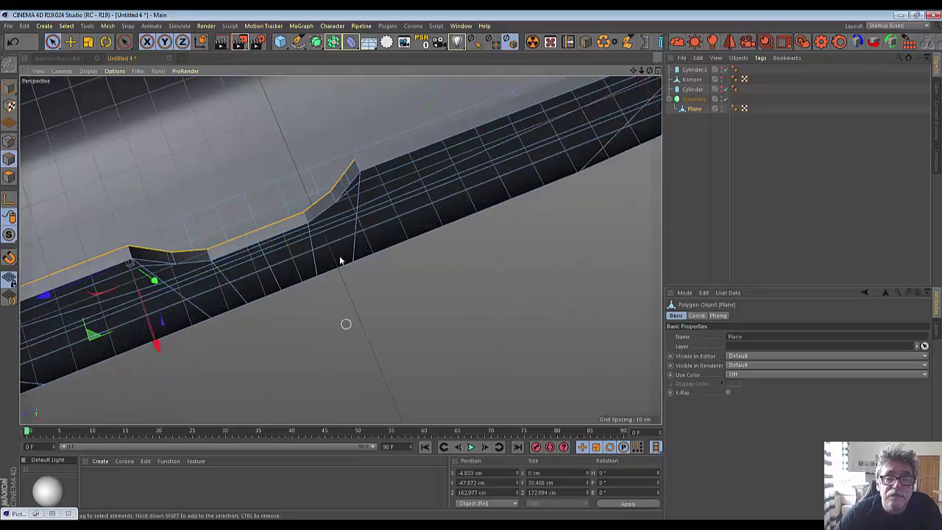
Step: Weld the two stray points where the wheel-arch leg meets the lower ledge
click(9, 143)
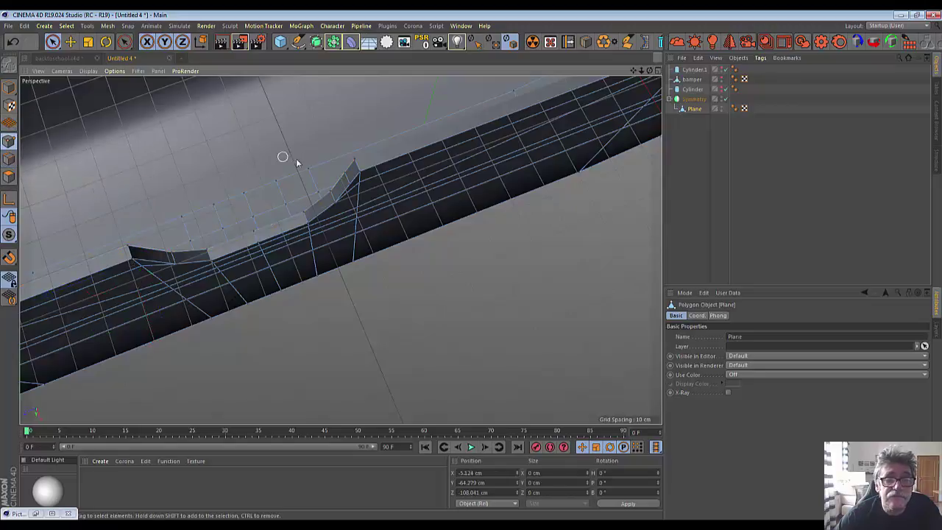
click(357, 161)
right_click(513, 266)
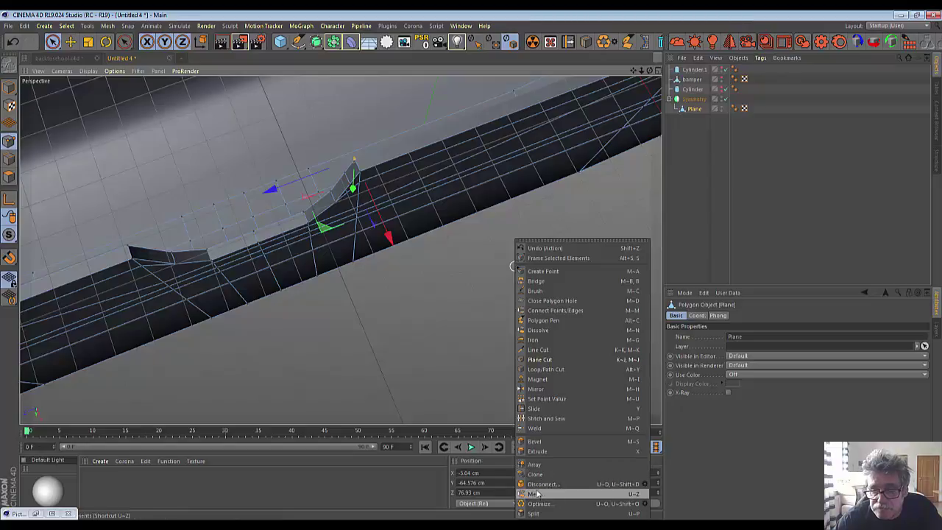
click(535, 430)
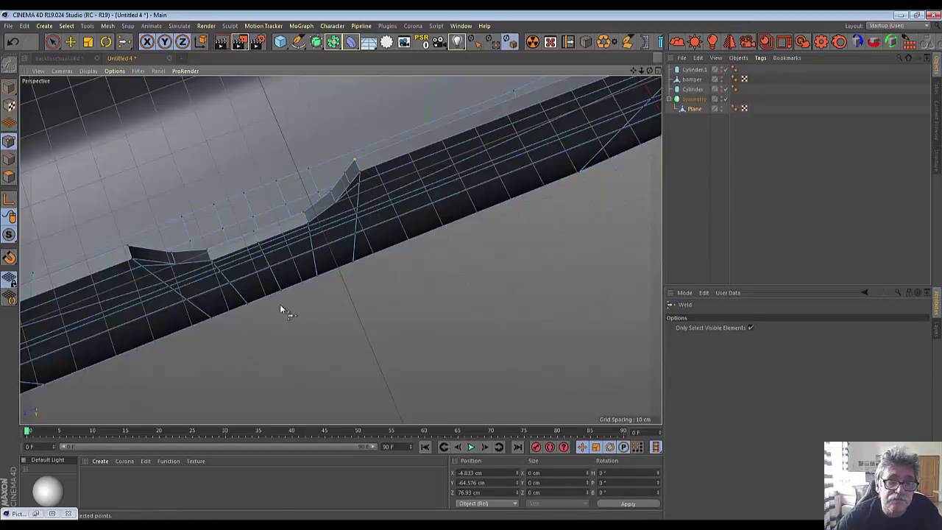
Step: Zoom out and frame the corner end of the bus body's lower ledge
scroll(280, 309, down, 2)
scroll(273, 311, down, 2)
scroll(273, 311, down, 2)
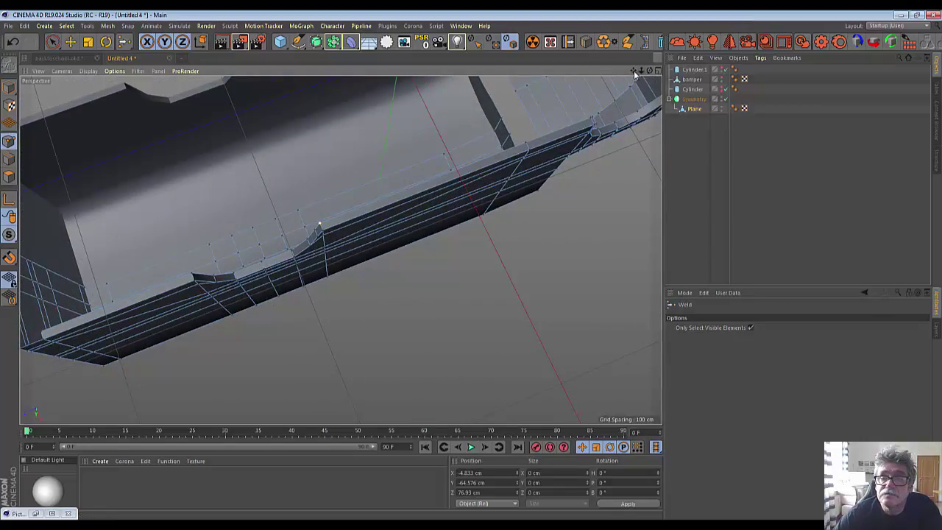
drag(634, 73, 168, 305)
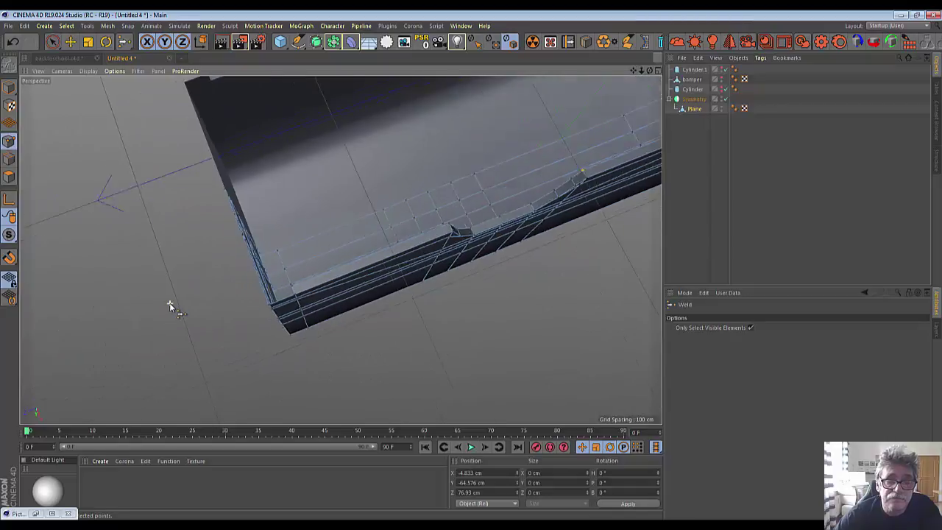
Step: Zoom in on the corner, orbit around it, and switch to Edge mode to pick the ledge edge
scroll(170, 307, up, 2)
scroll(169, 307, up, 2)
scroll(169, 307, up, 2)
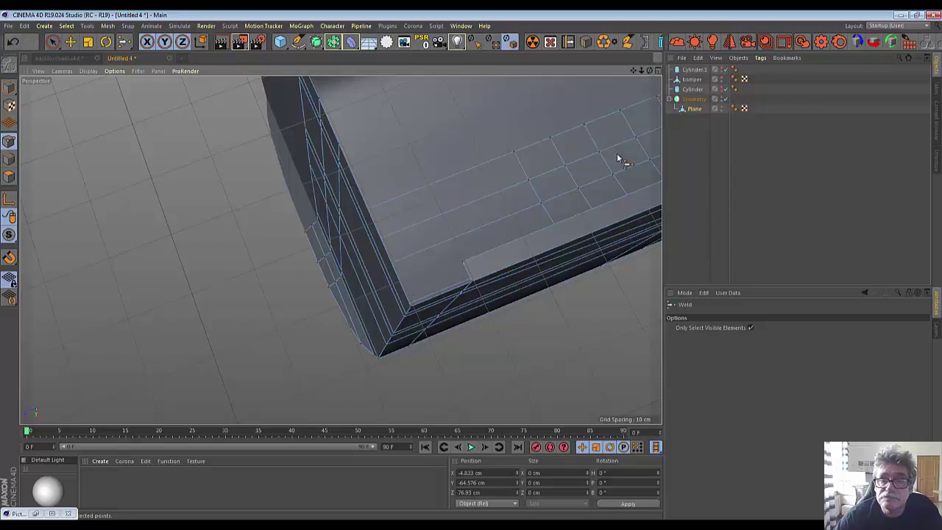
alt+drag(341, 251, 341, 250)
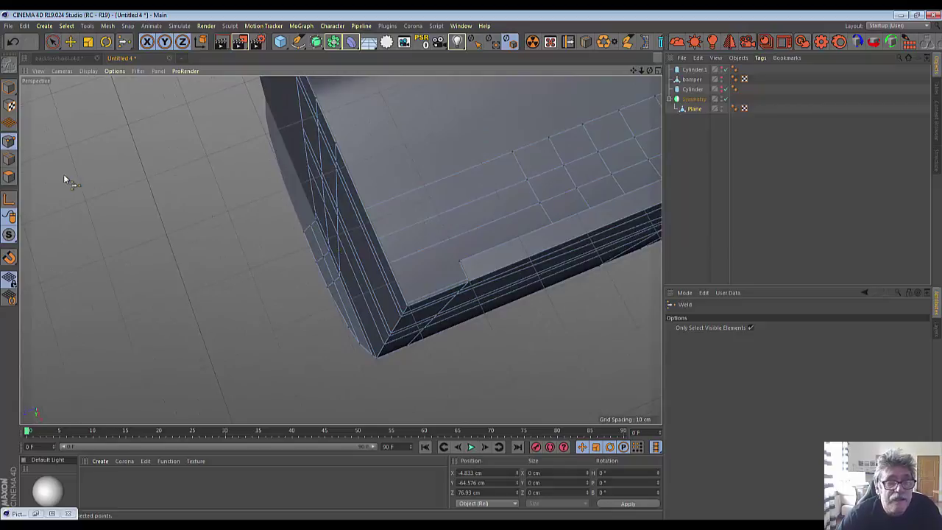
click(9, 159)
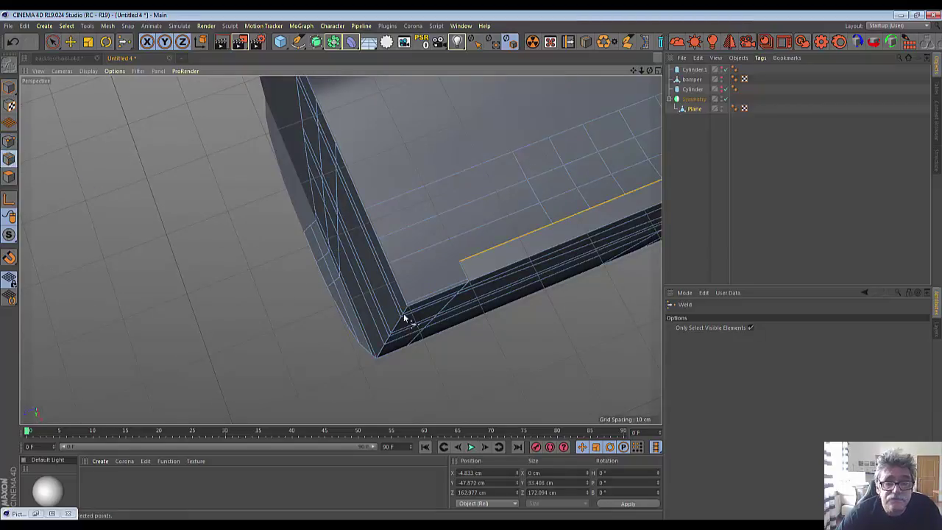
Step: Select the vertical corner edge with Live Selection, slide it along X to square the corner, then deselect
click(51, 41)
click(88, 55)
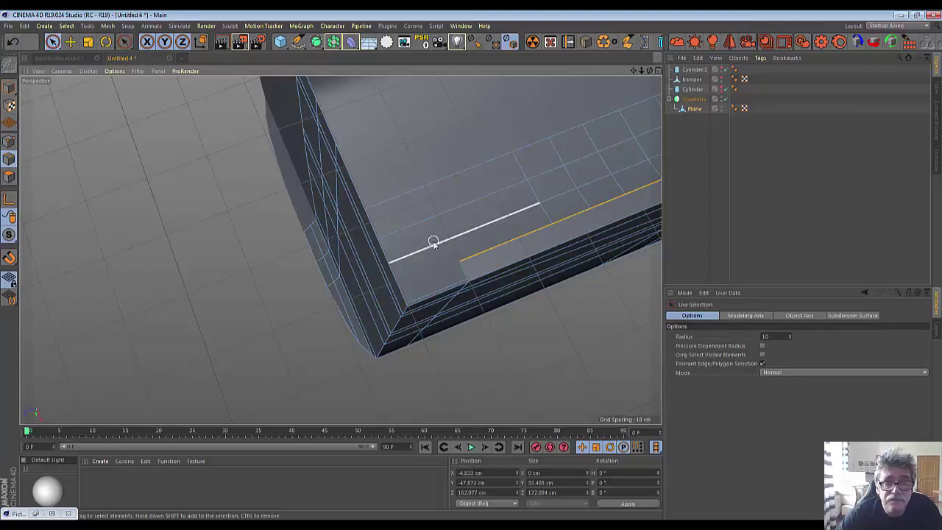
click(399, 287)
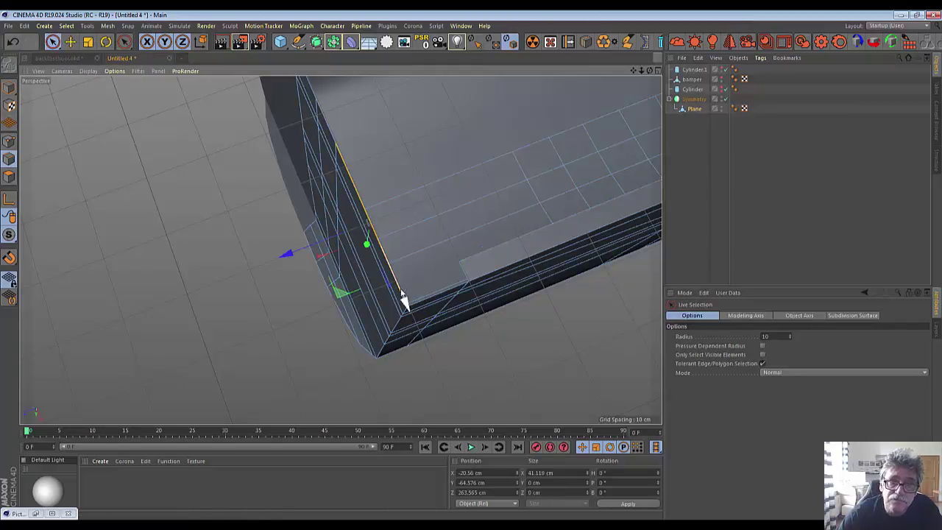
mouse_move(396, 275)
alt+mouse_down()
mouse_move(356, 133)
mouse_move(356, 153)
mouse_move(343, 121)
alt+mouse_up()
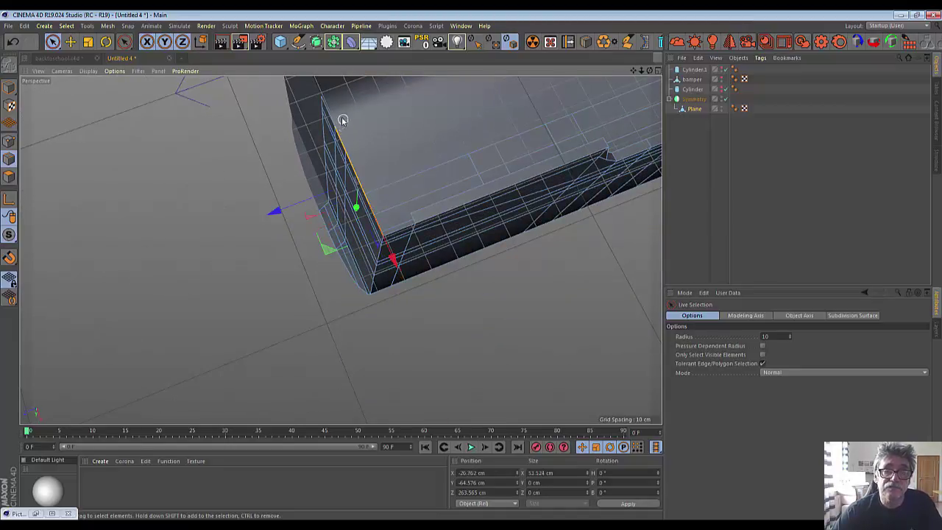
click(331, 114)
drag(269, 194, 301, 193)
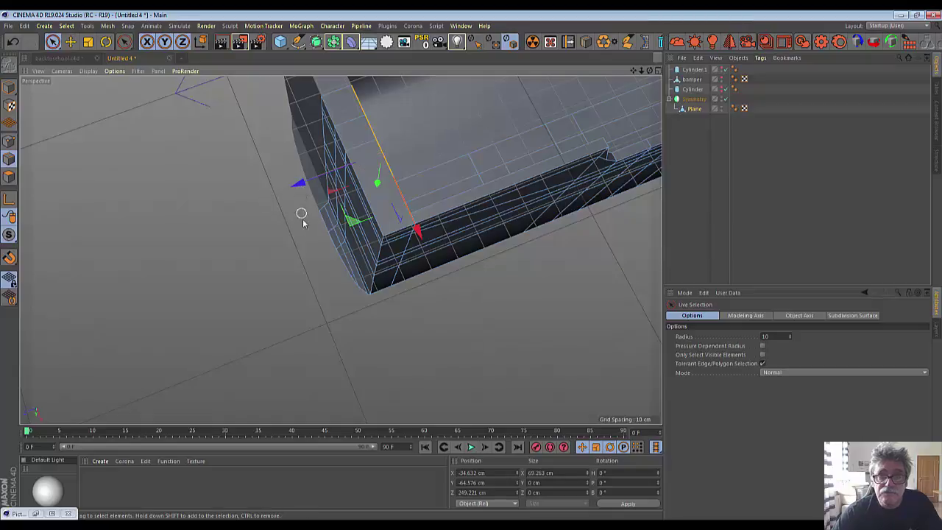
mouse_move(383, 284)
alt+mouse_down()
mouse_move(363, 313)
mouse_move(361, 282)
alt+mouse_up()
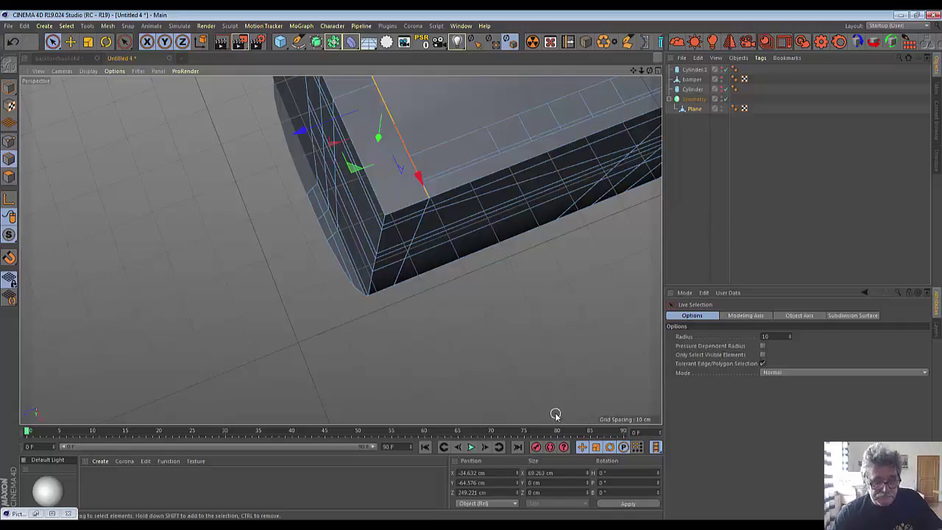
click(481, 373)
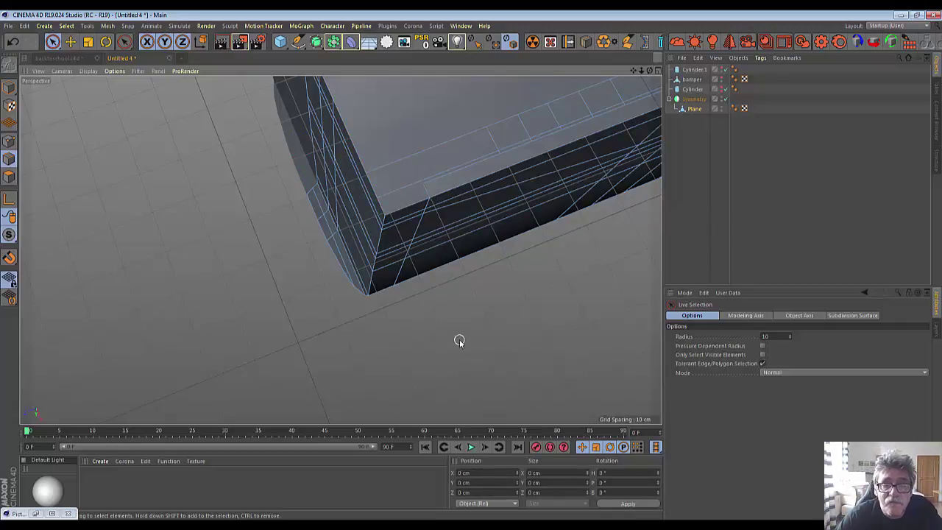
Step: Orbit low and zoom in onto the outer face of the body's front corner
click(659, 71)
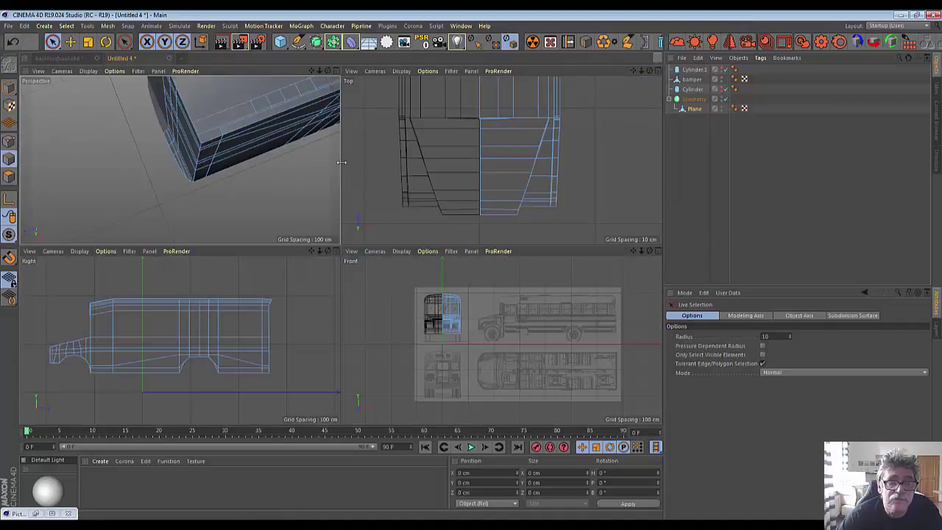
click(337, 70)
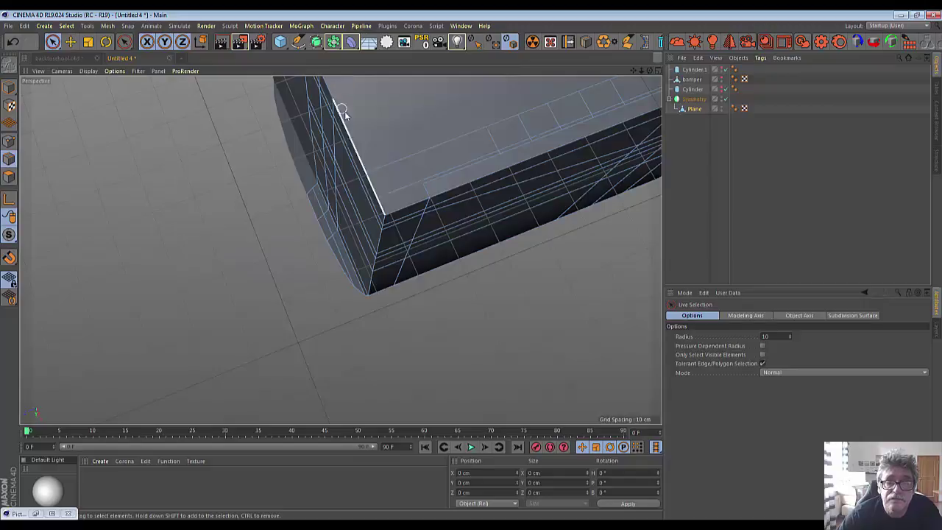
mouse_move(651, 70)
mouse_down()
mouse_move(88, 103)
mouse_move(66, 140)
mouse_move(459, 318)
mouse_up()
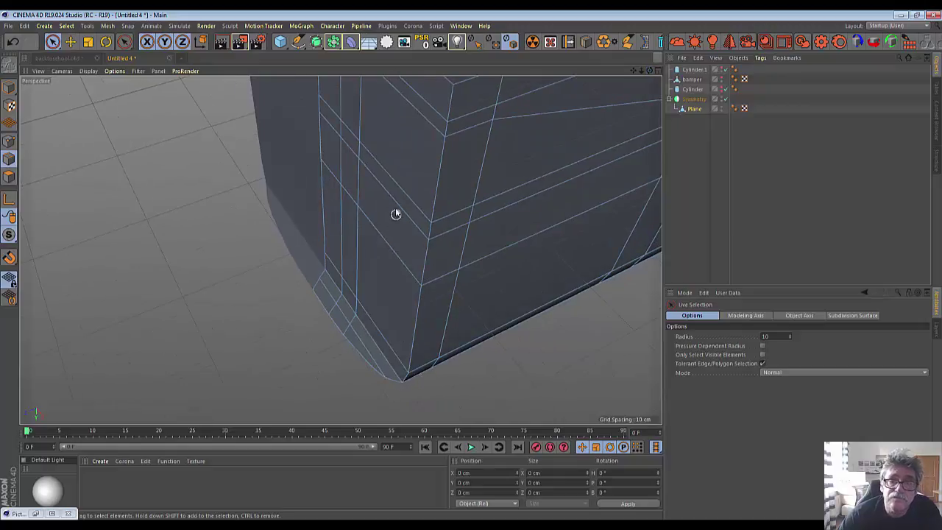
scroll(395, 214, down, 2)
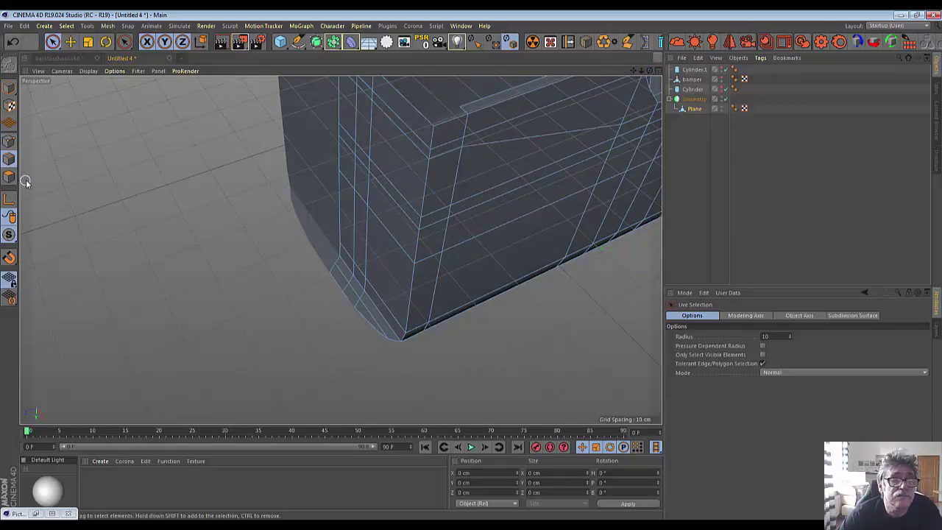
click(105, 42)
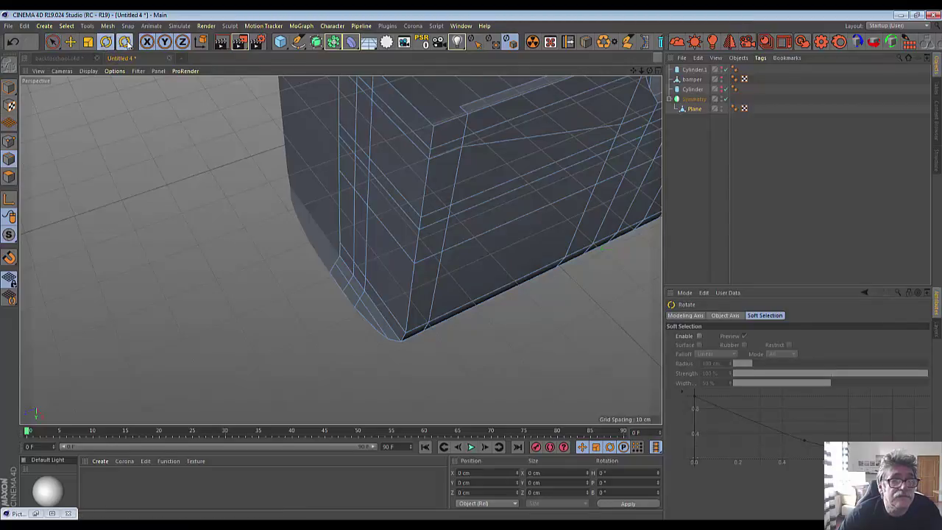
Step: Line Cut a vertical edge across the corner face from its top edge to its bottom edge
click(125, 42)
click(146, 111)
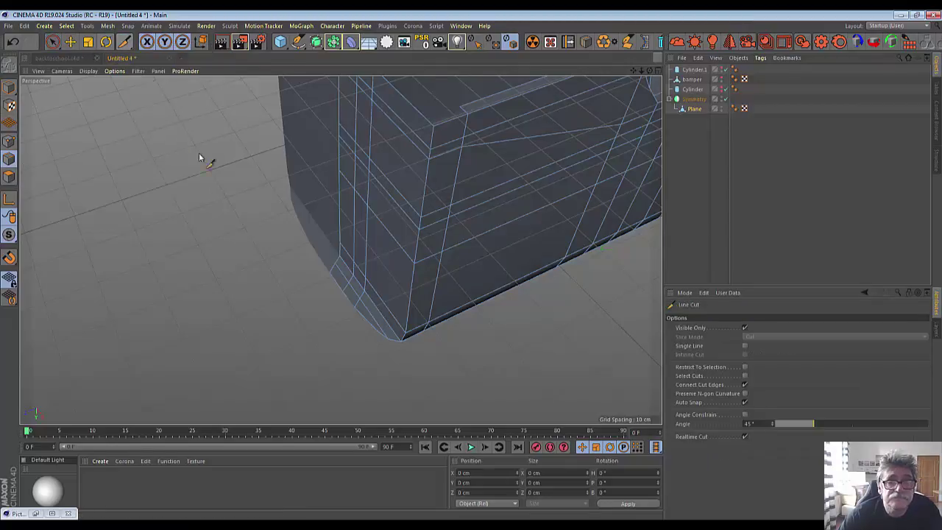
click(422, 117)
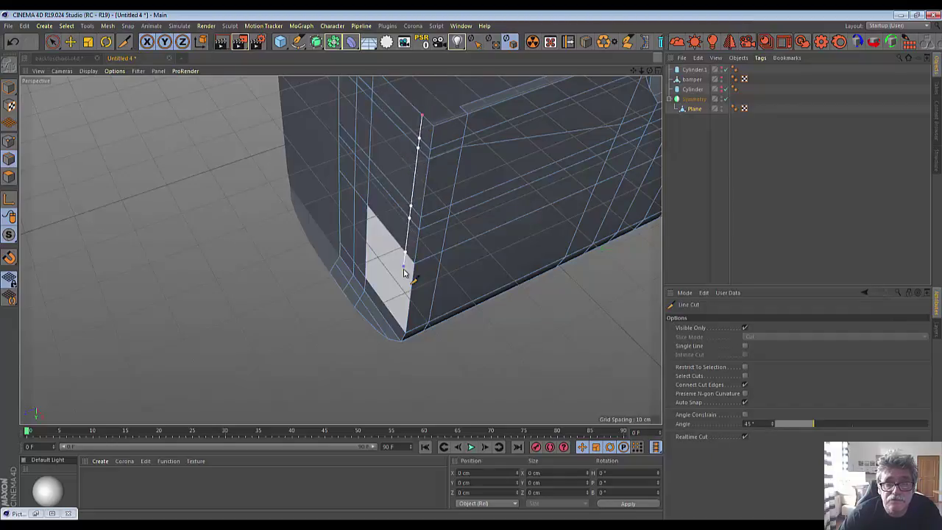
click(400, 323)
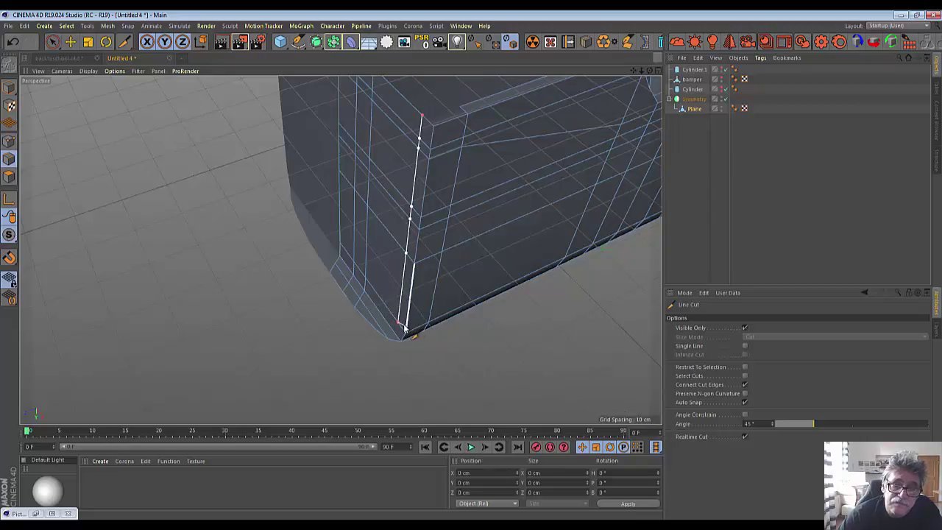
key(Escape)
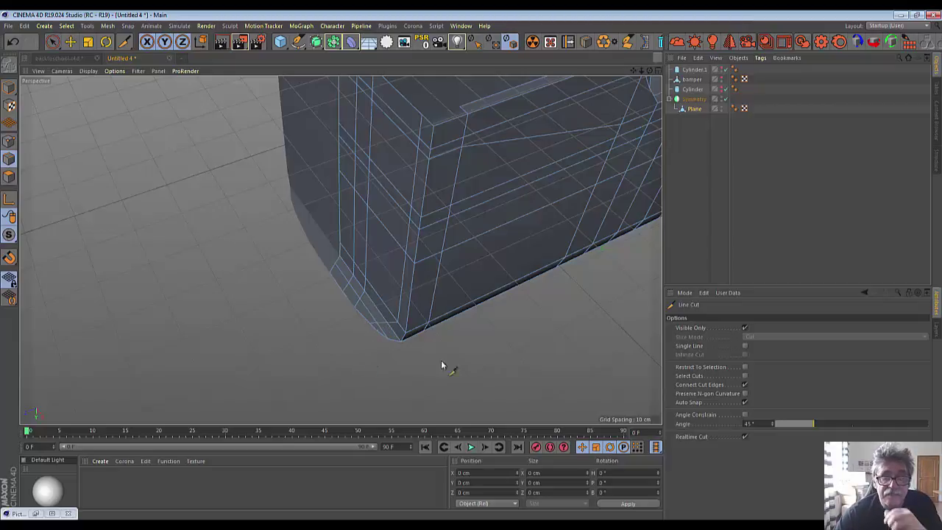
Step: Zoom and orbit to see the full bus body mesh from a low side angle
scroll(468, 328, up, 2)
scroll(468, 329, up, 2)
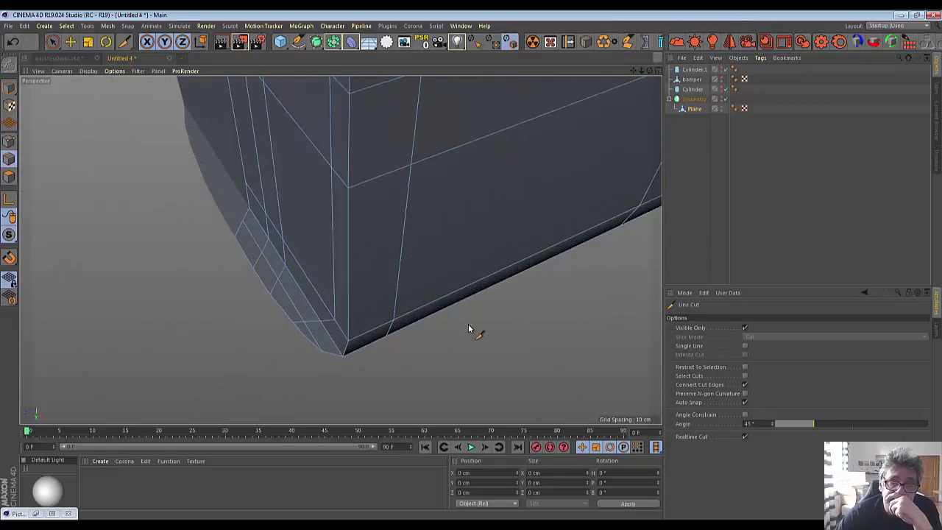
scroll(468, 328, down, 2)
scroll(466, 333, down, 2)
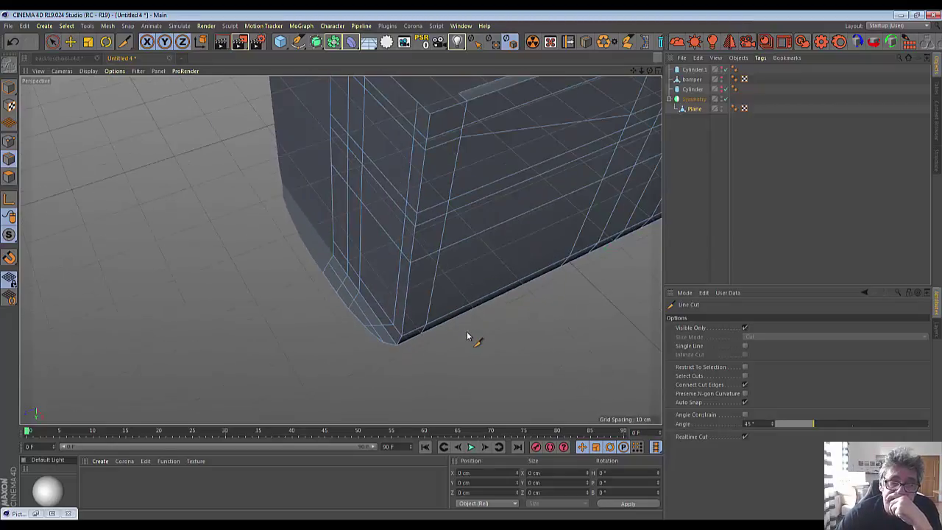
scroll(467, 333, down, 2)
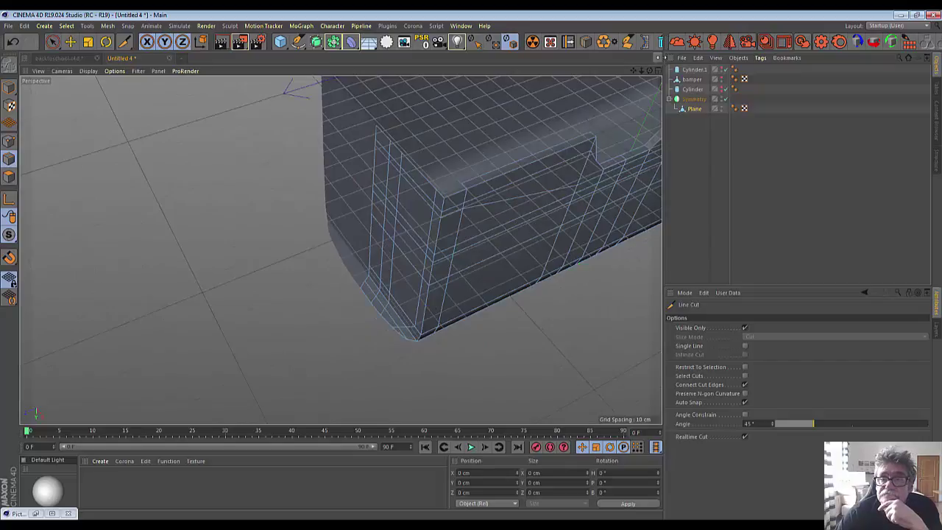
drag(631, 74, 617, 127)
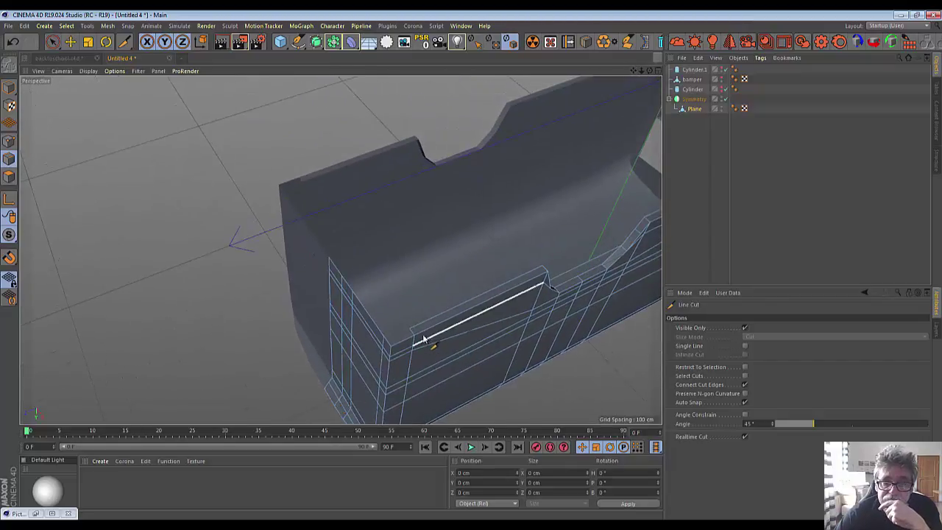
Step: Select the vertical edge where the hood meets the ledge and slide it about 15 cm, then deselect
click(53, 44)
click(81, 62)
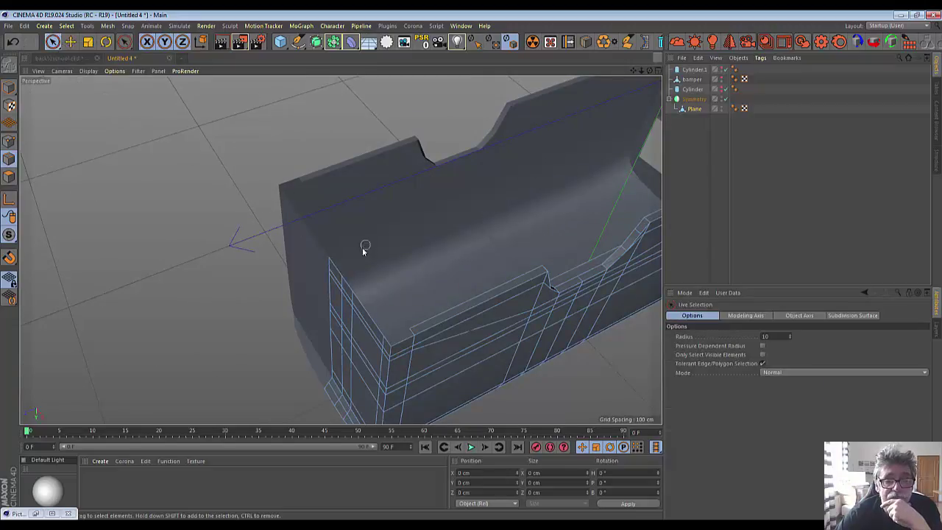
click(368, 313)
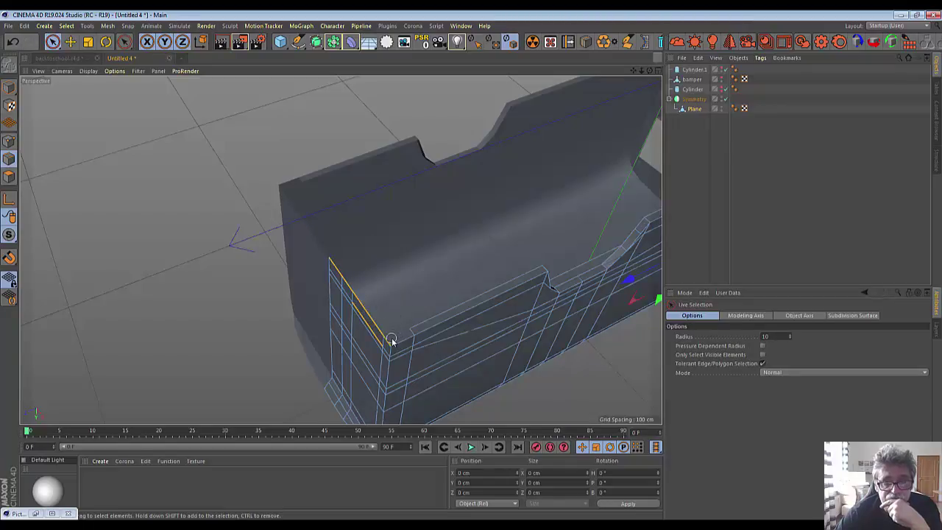
click(387, 337)
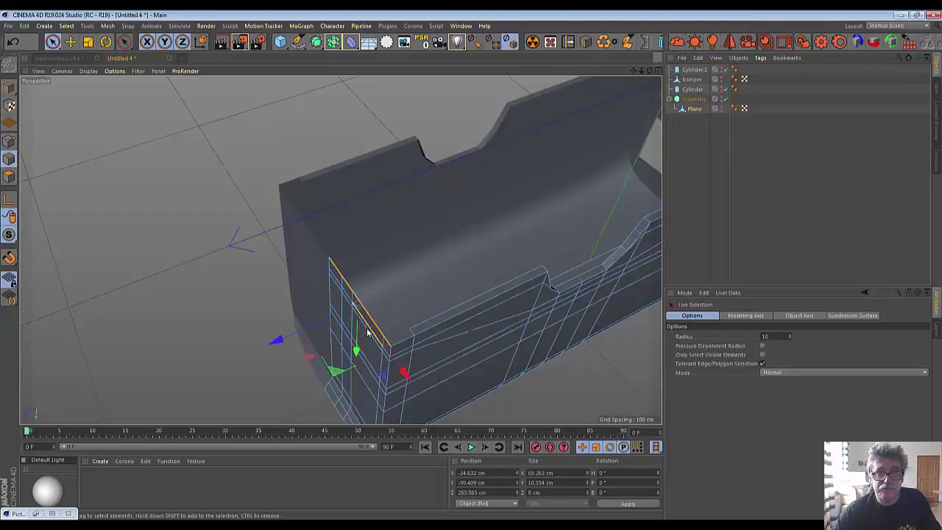
click(365, 329)
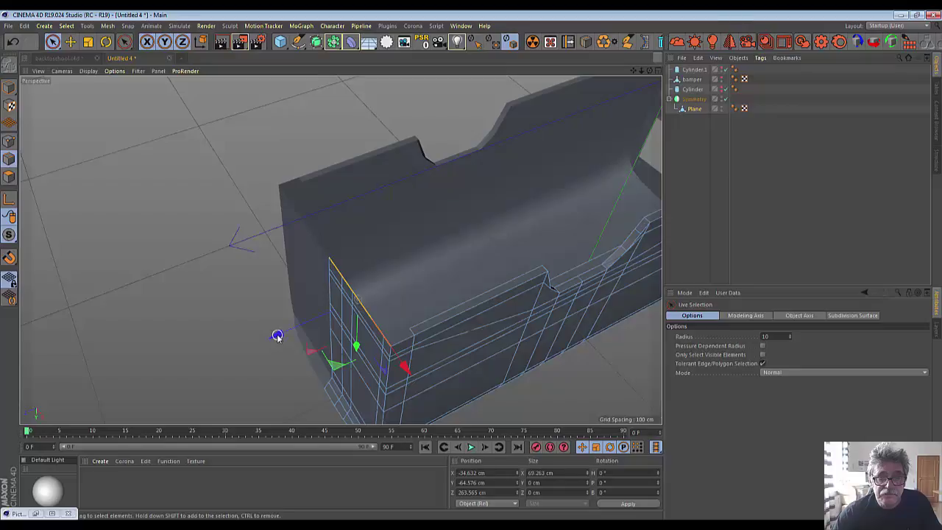
drag(277, 335, 299, 335)
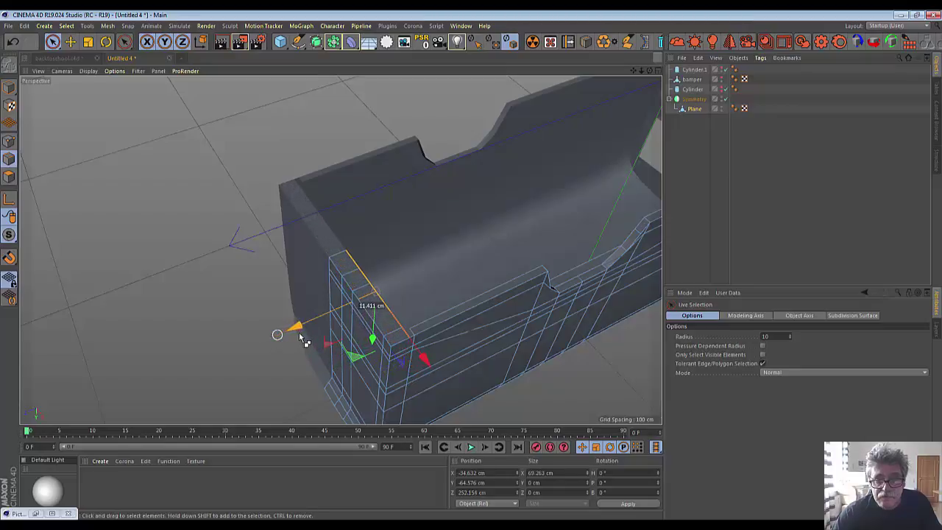
mouse_move(298, 335)
mouse_down()
mouse_move(306, 334)
mouse_move(294, 345)
mouse_up()
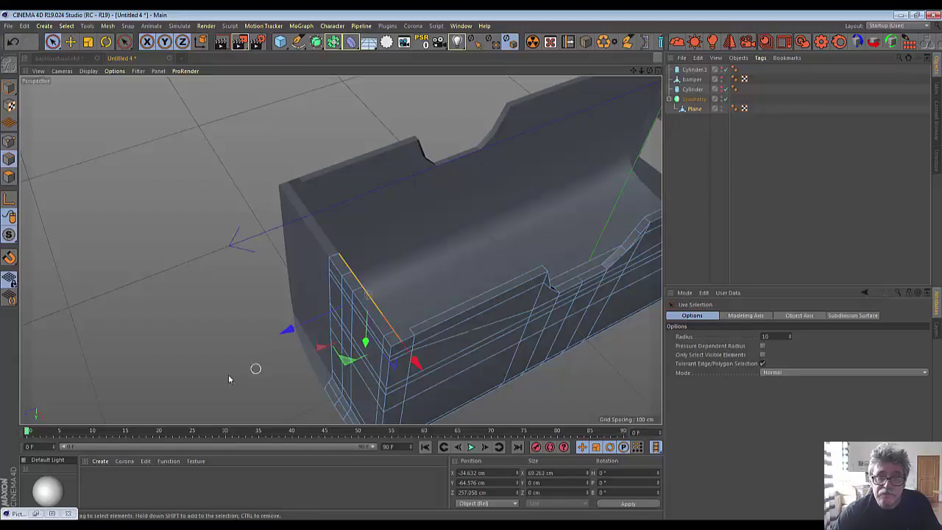
click(200, 358)
Step: Switch to Edge mode and frame the bus body's bottom front corner
scroll(270, 366, up, 3)
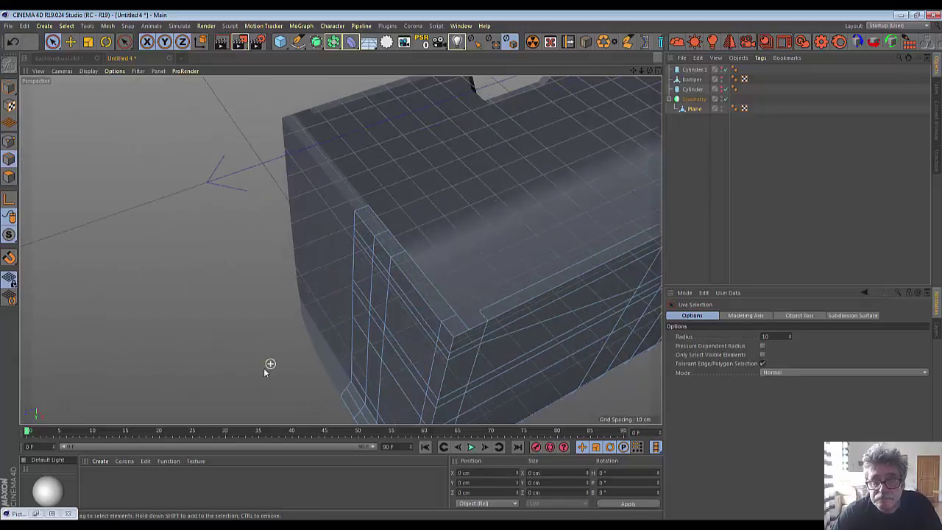
scroll(270, 366, down, 3)
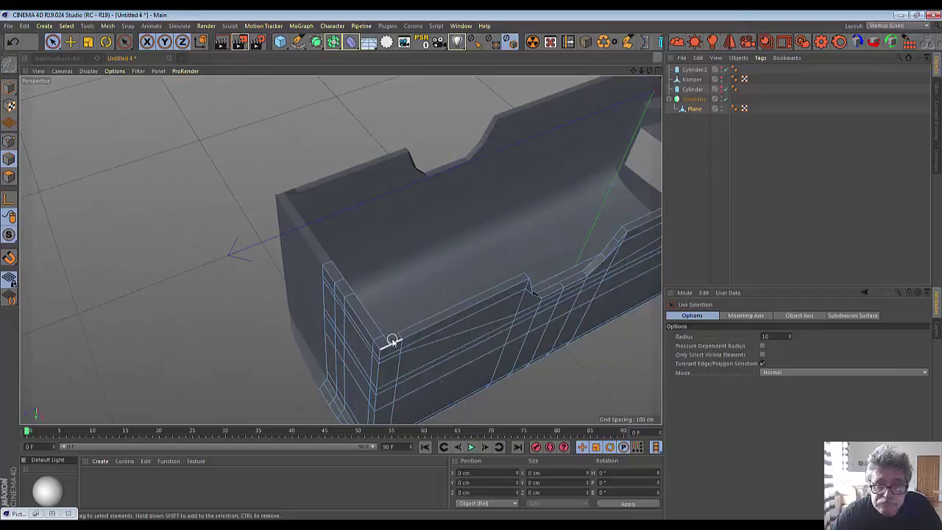
click(11, 143)
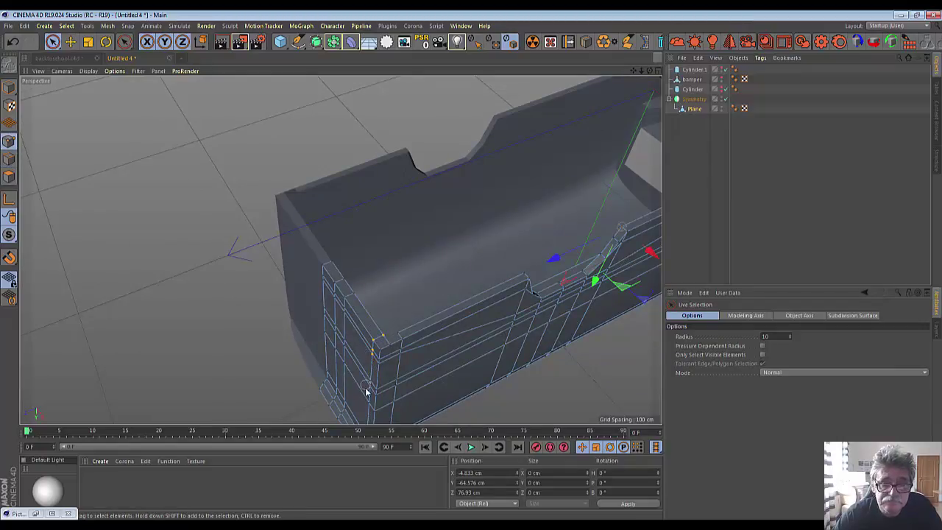
alt+drag(369, 394, 353, 358)
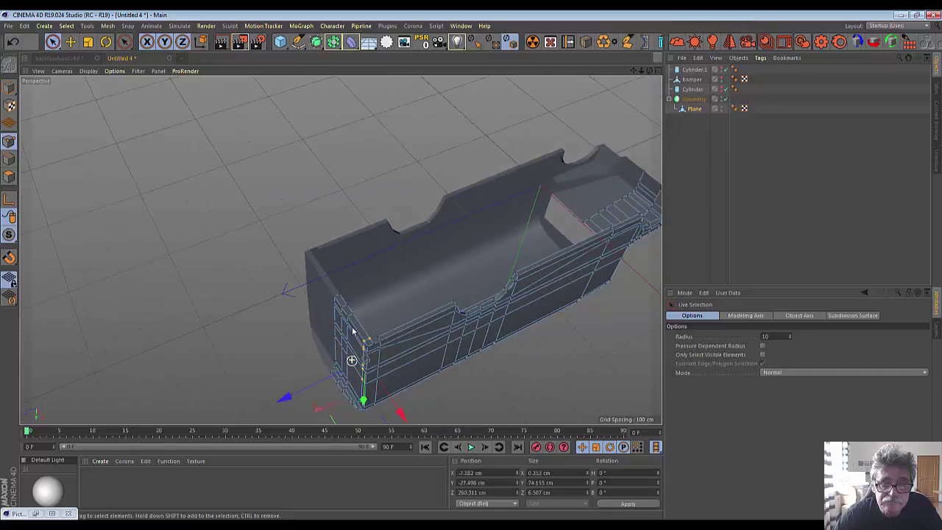
click(356, 403)
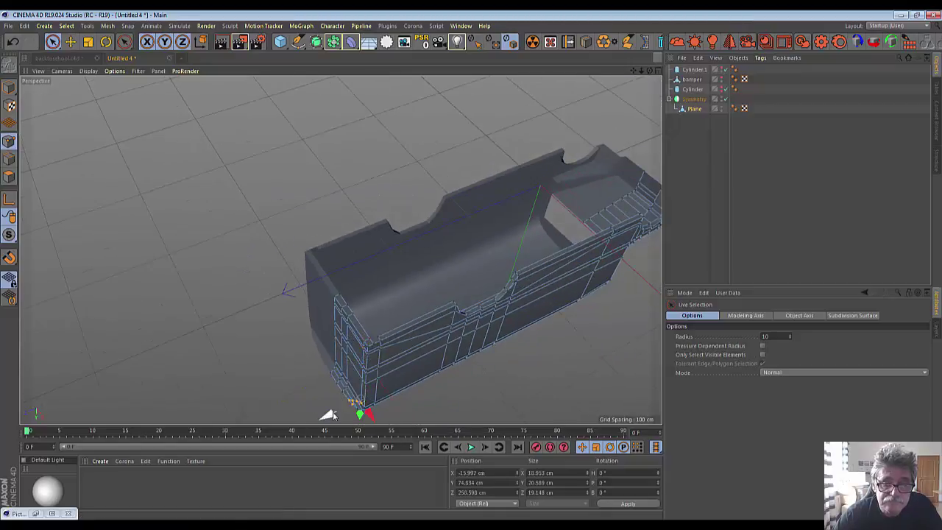
scroll(479, 395, up, 2)
click(253, 352)
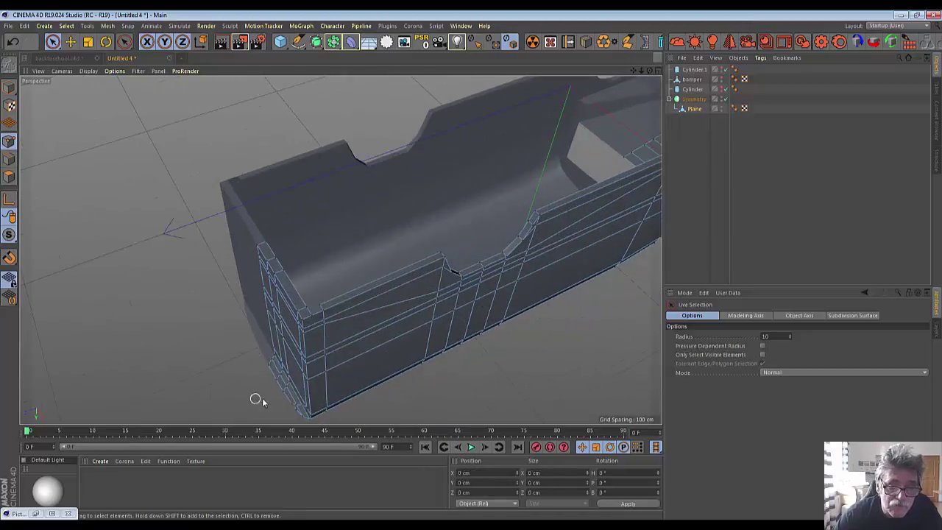
Step: Select the front-bottom corner edge and slide it about 2 cm, to X -28.233 cm
click(291, 405)
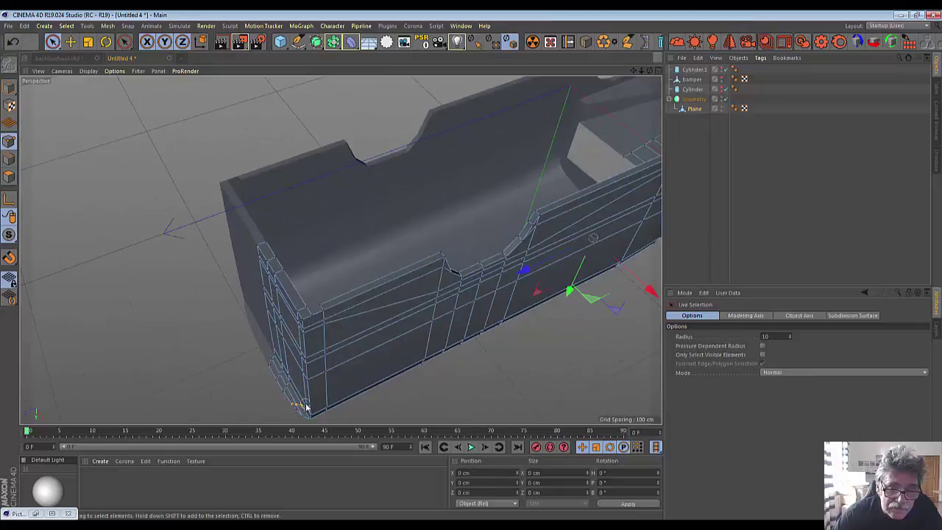
click(304, 309)
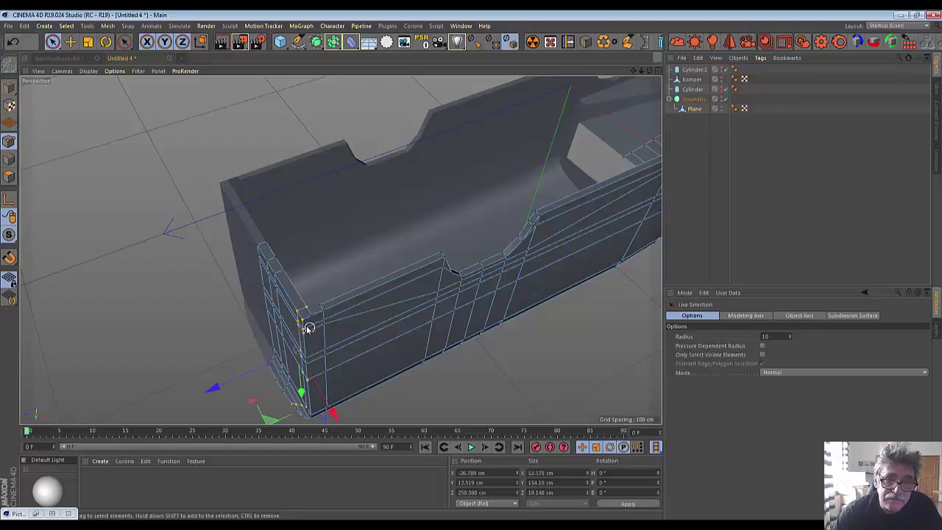
click(308, 409)
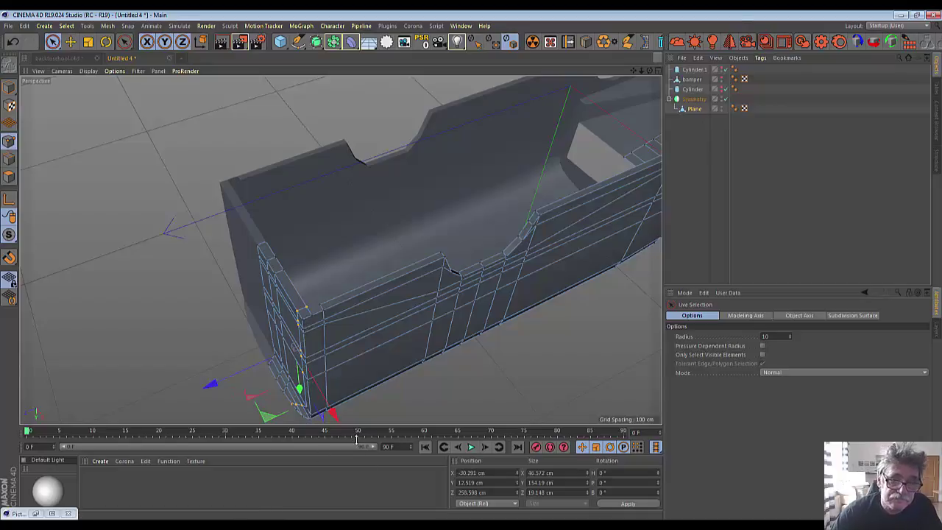
drag(332, 416, 336, 420)
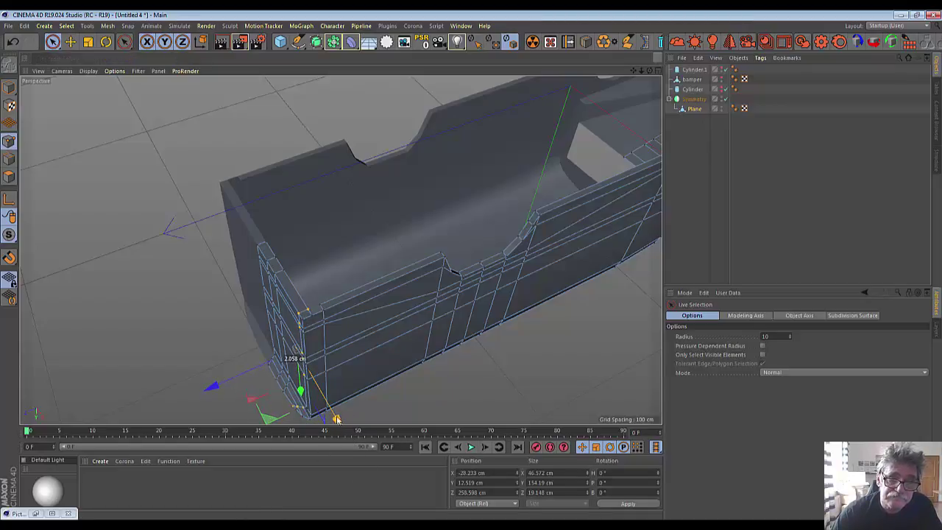
scroll(354, 354, up, 2)
scroll(354, 356, up, 2)
scroll(354, 355, up, 1)
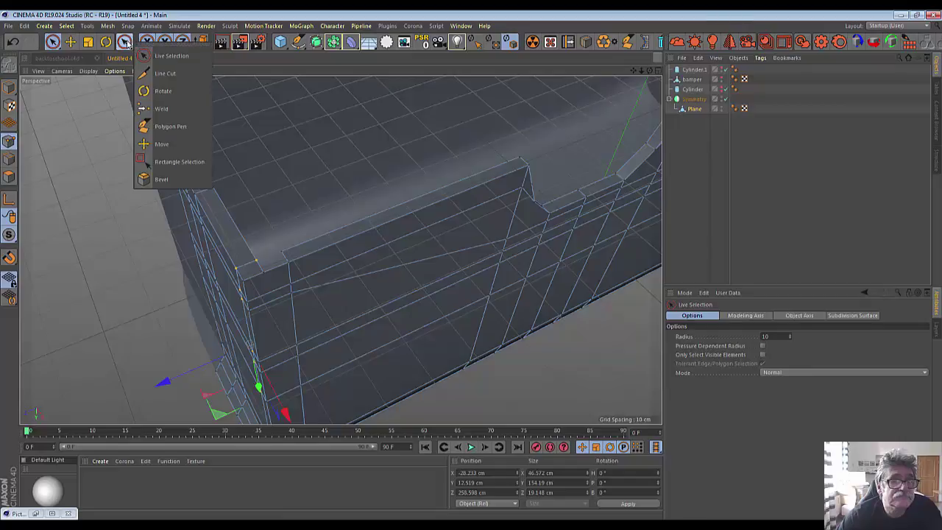
Step: Draw a four-point quad with Polygon Pen over the gap at the rim's front-top corner
drag(127, 44, 158, 138)
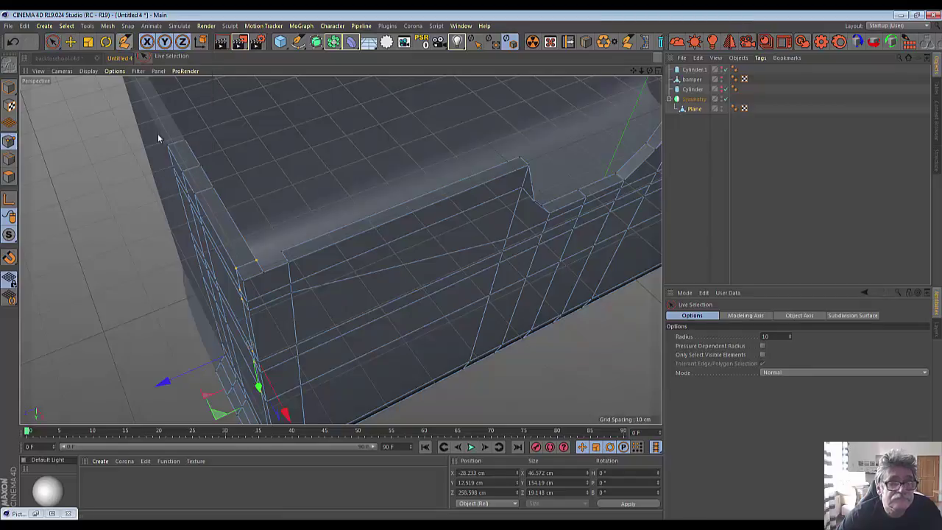
click(281, 255)
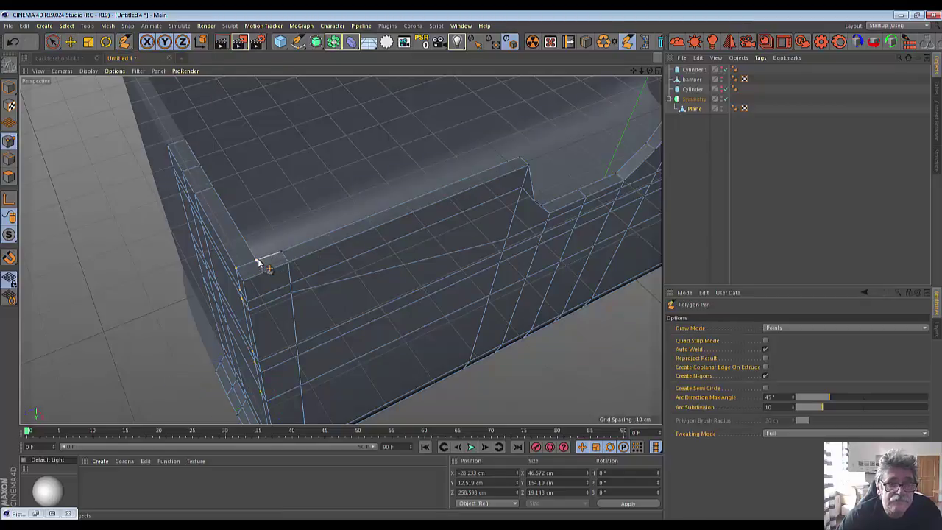
click(257, 261)
click(274, 269)
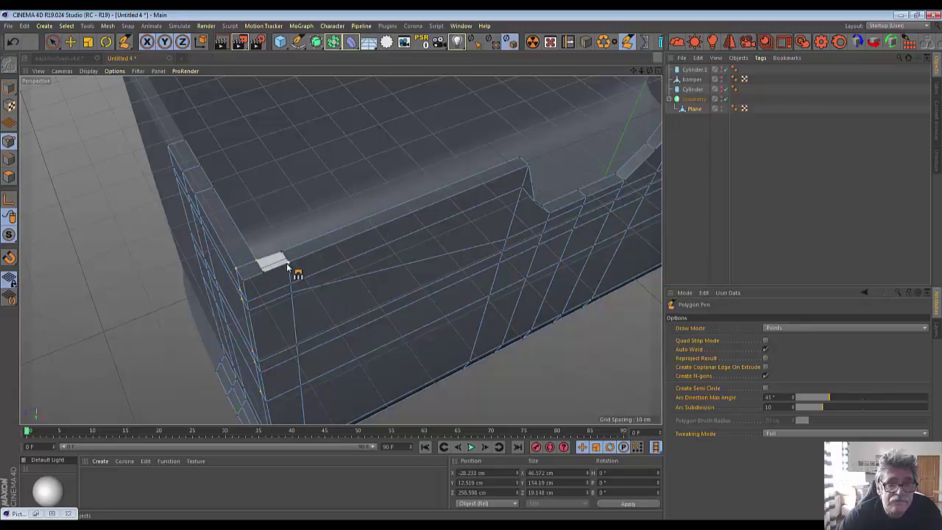
click(288, 267)
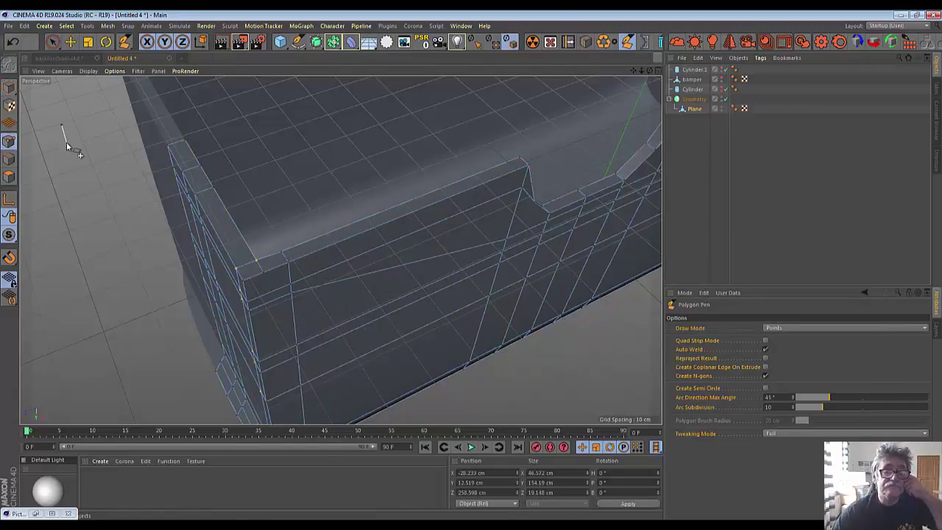
Step: Orbit and zoom around the front of the body to check the filled corner
mouse_move(67, 141)
alt+mouse_down()
mouse_move(64, 151)
mouse_move(105, 179)
mouse_move(91, 166)
alt+mouse_up()
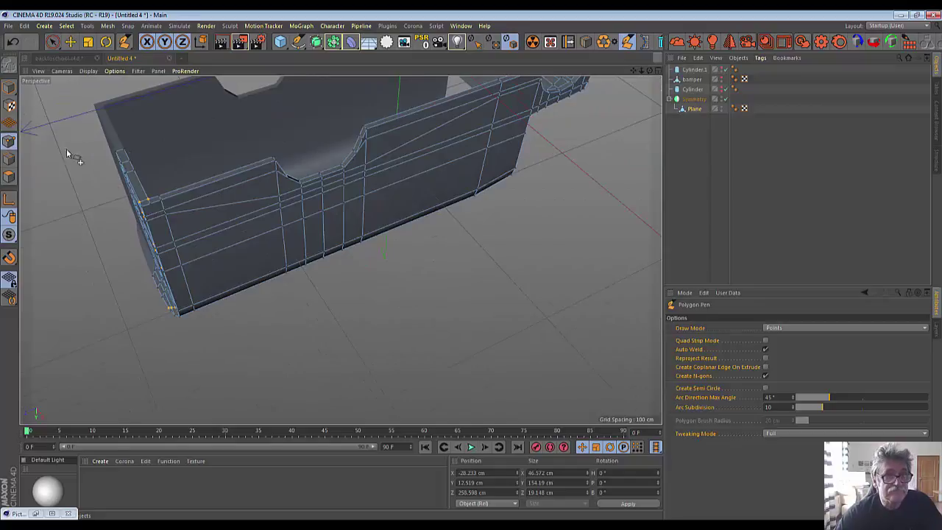
alt+drag(295, 295, 574, 153)
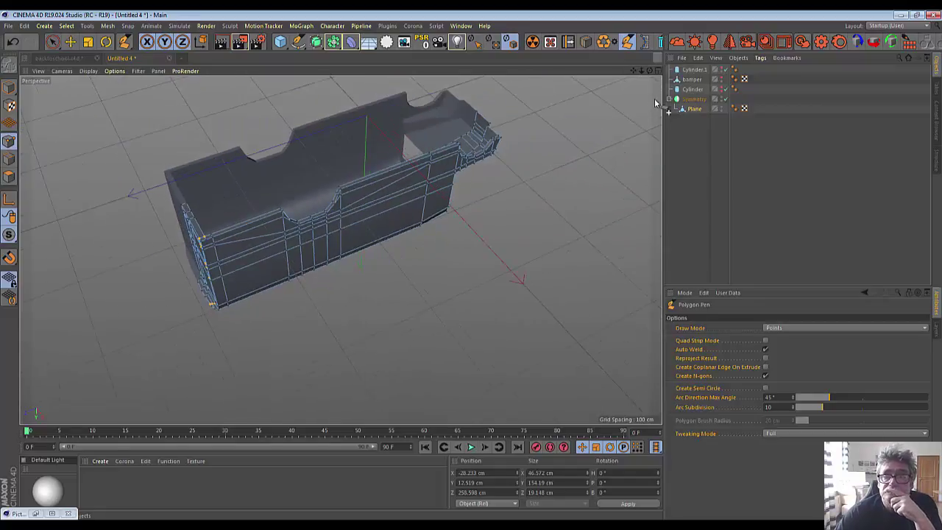
drag(641, 73, 496, 233)
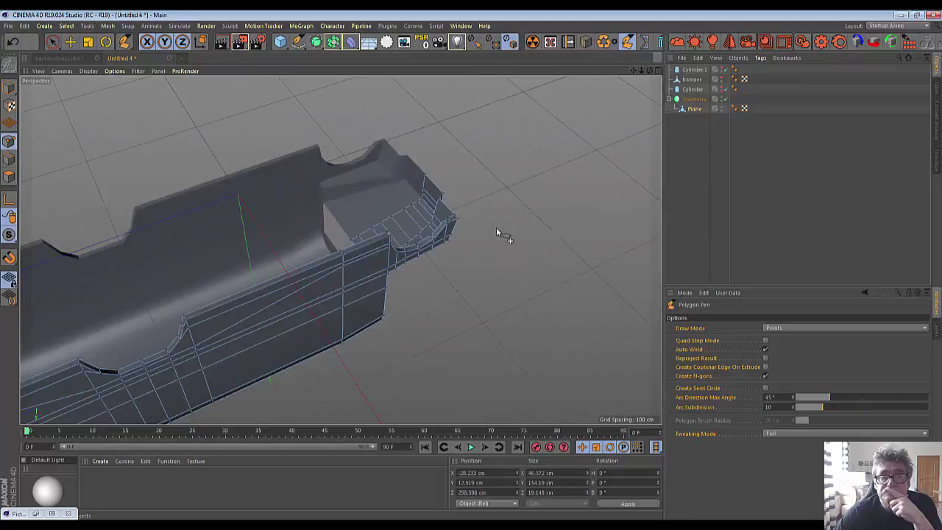
scroll(497, 233, up, 5)
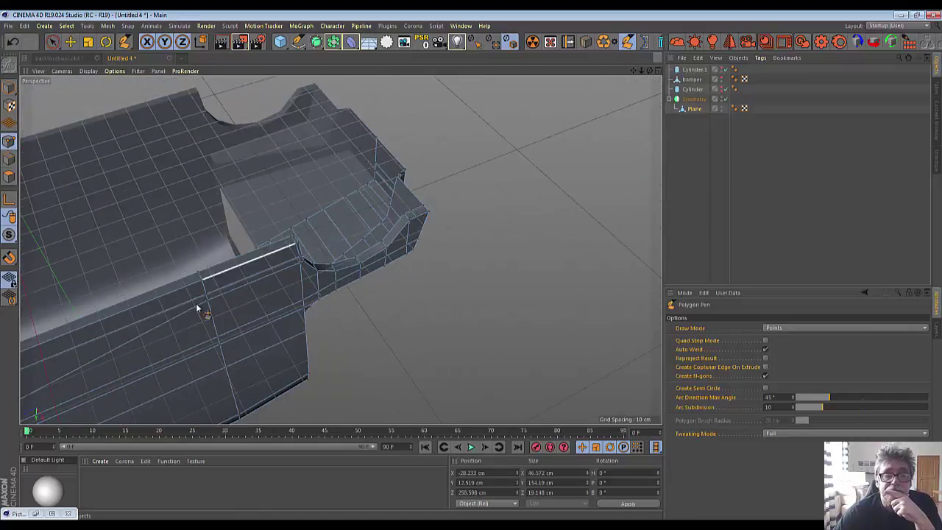
scroll(173, 332, down, 2)
scroll(172, 332, down, 3)
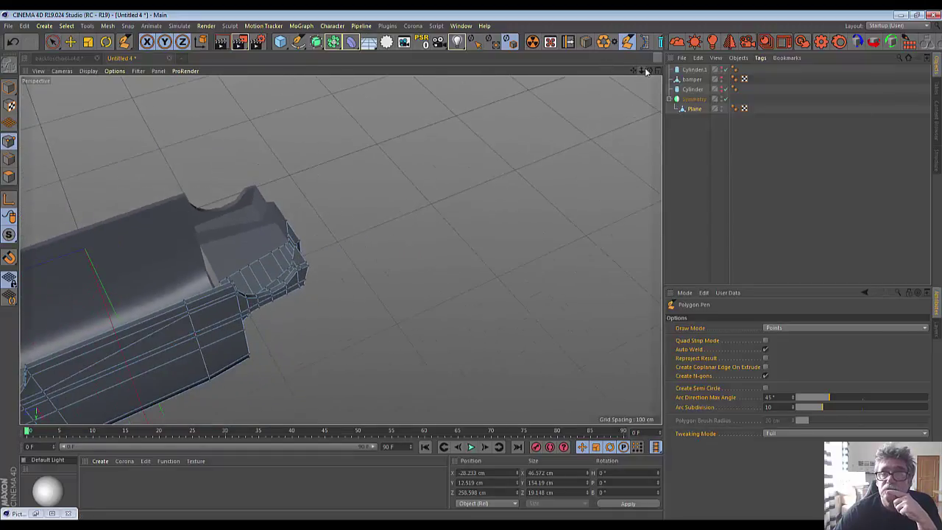
Step: Undo the Polygon Pen cut to restore the near-left body geometry, then deselect all with Live Selection
alt+drag(294, 242, 181, 243)
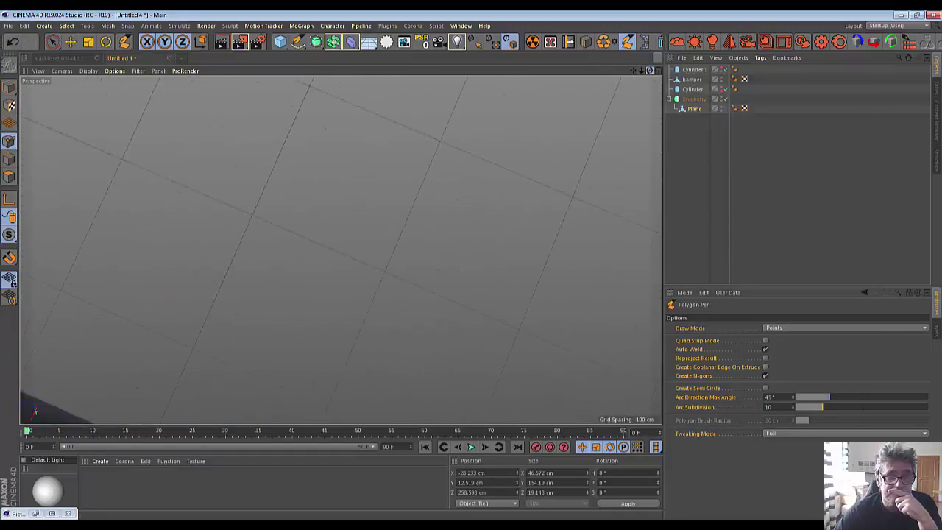
alt+drag(343, 418, 648, 66)
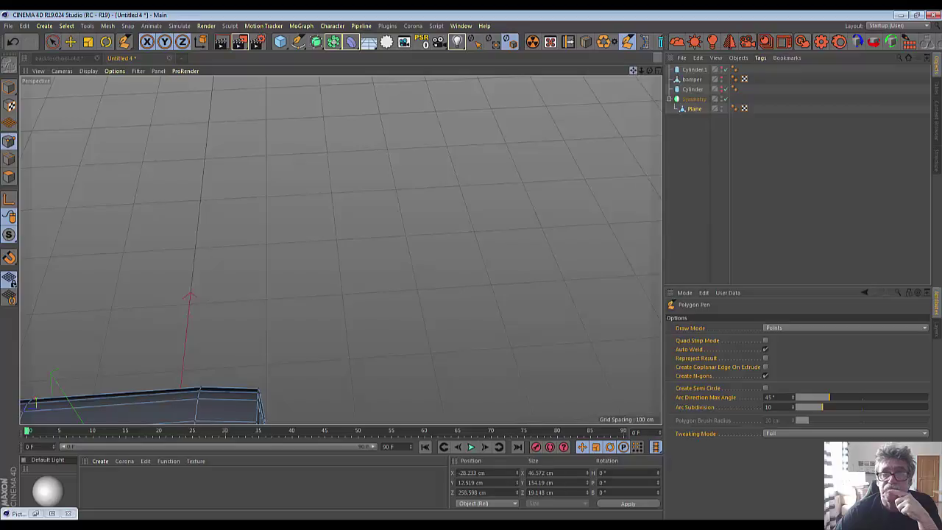
alt+drag(341, 250, 340, 250)
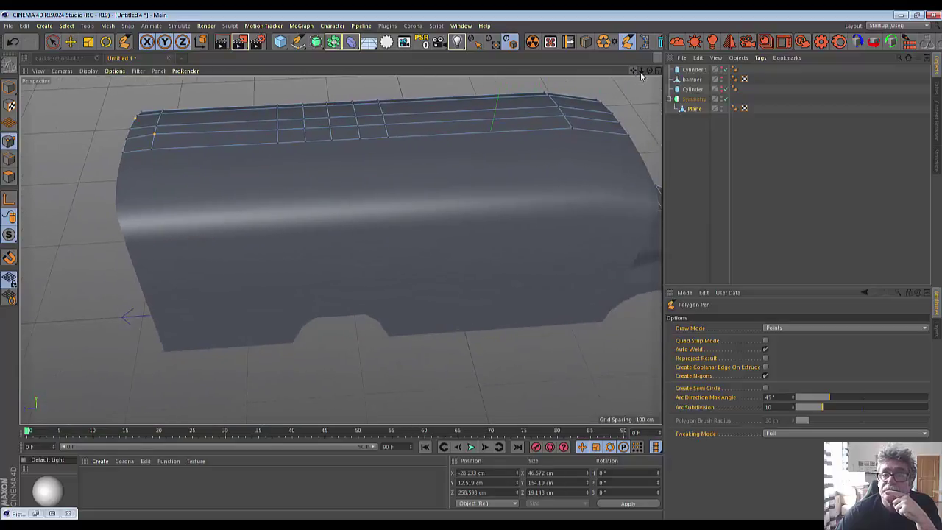
drag(652, 79, 166, 191)
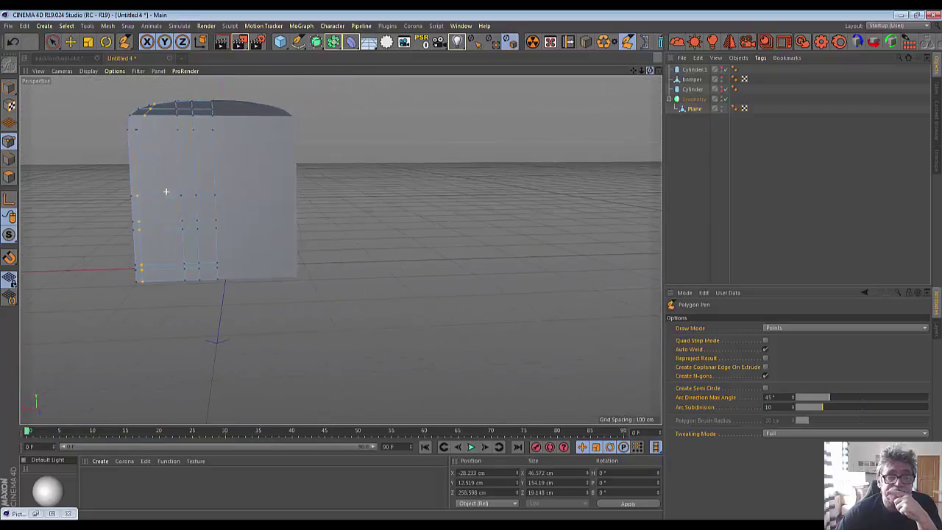
scroll(136, 117, up, 3)
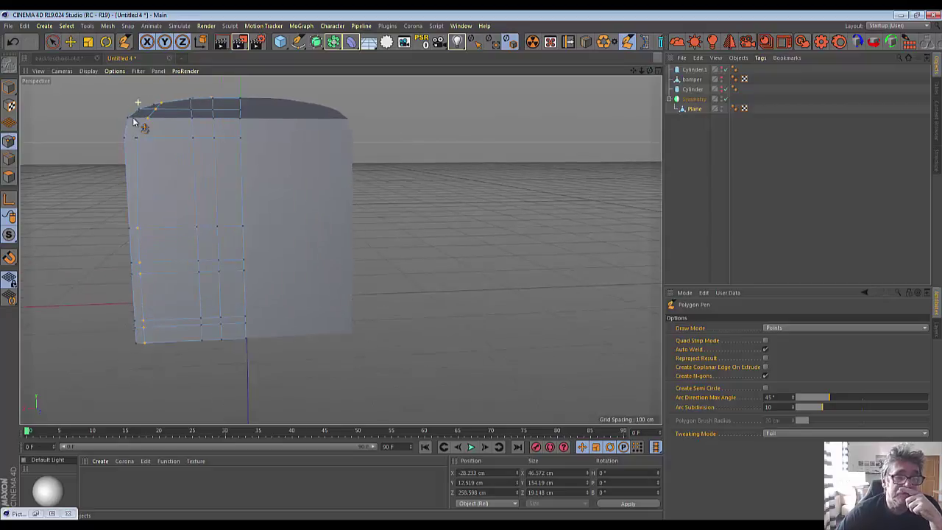
scroll(134, 121, up, 3)
scroll(134, 123, up, 2)
scroll(134, 125, up, 2)
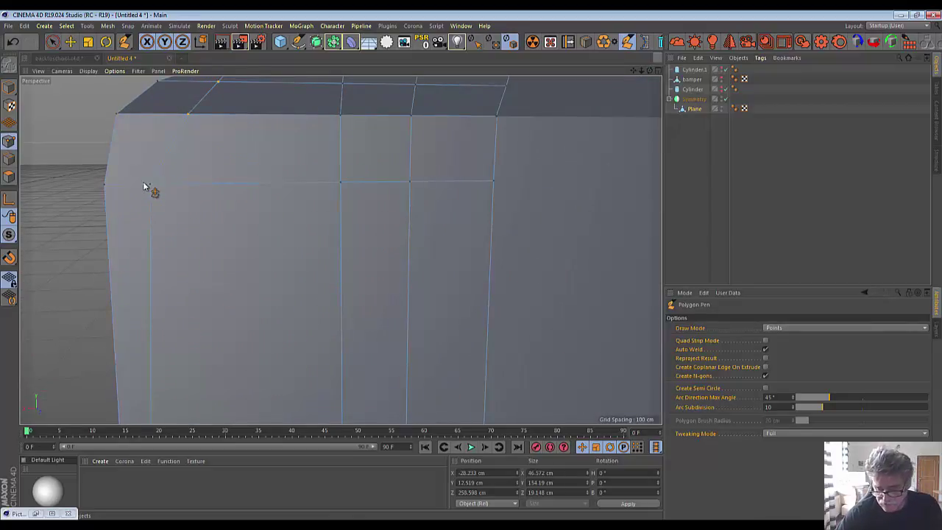
key(ctrl+z)
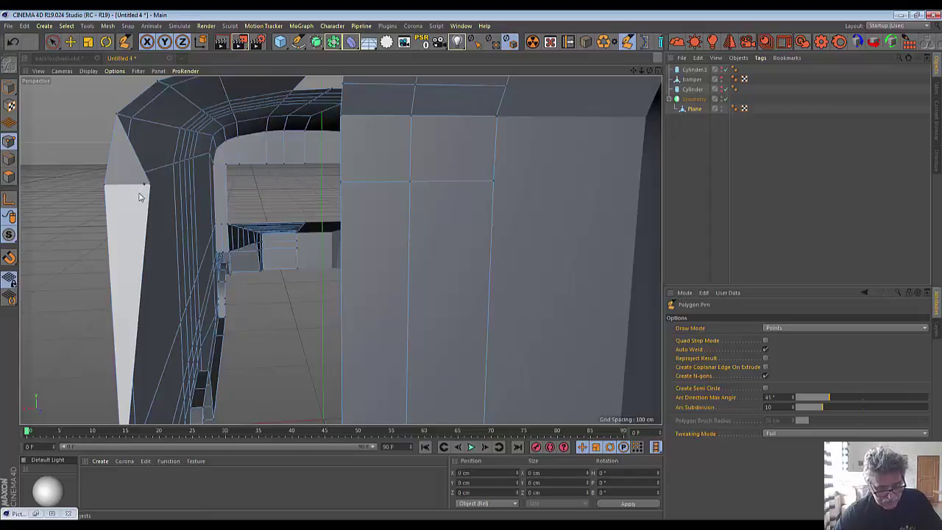
key(ctrl+z)
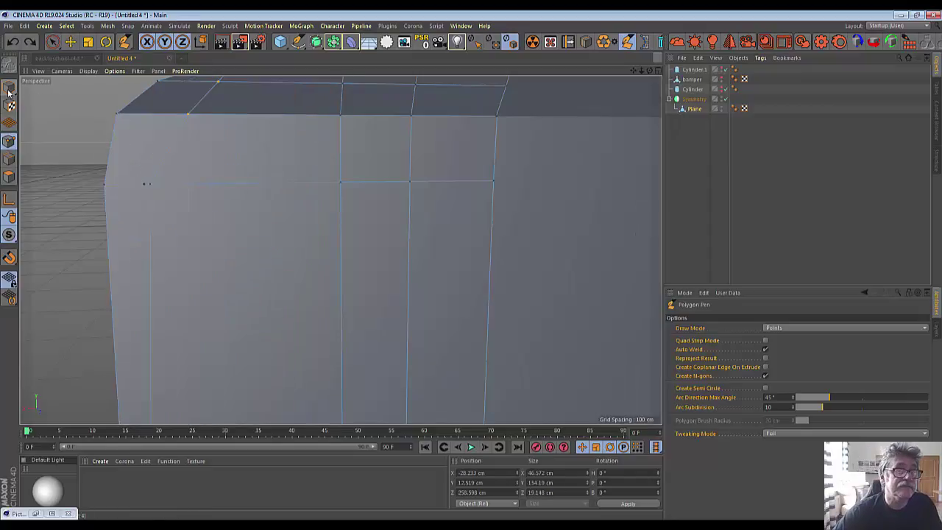
click(53, 41)
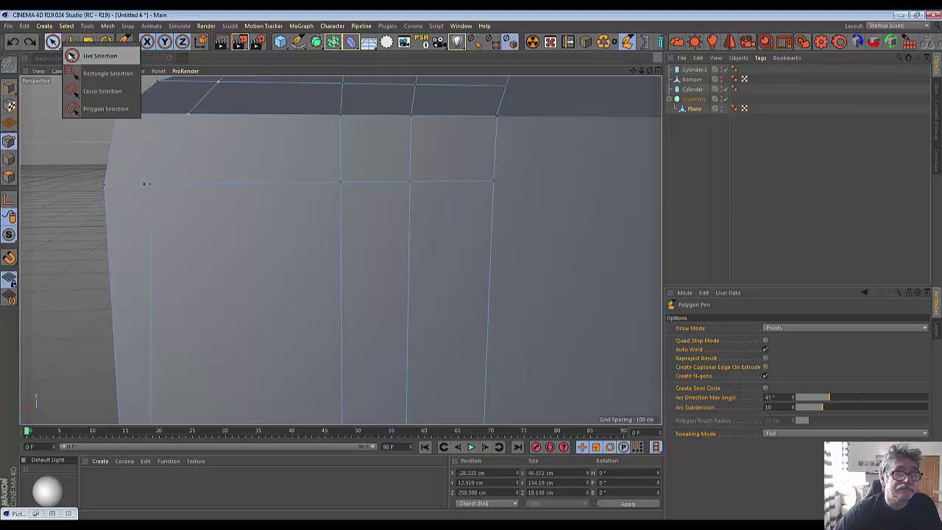
click(25, 260)
Step: Move a corner point on the front roof edge about 2 cm left along X
scroll(173, 248, down, 5)
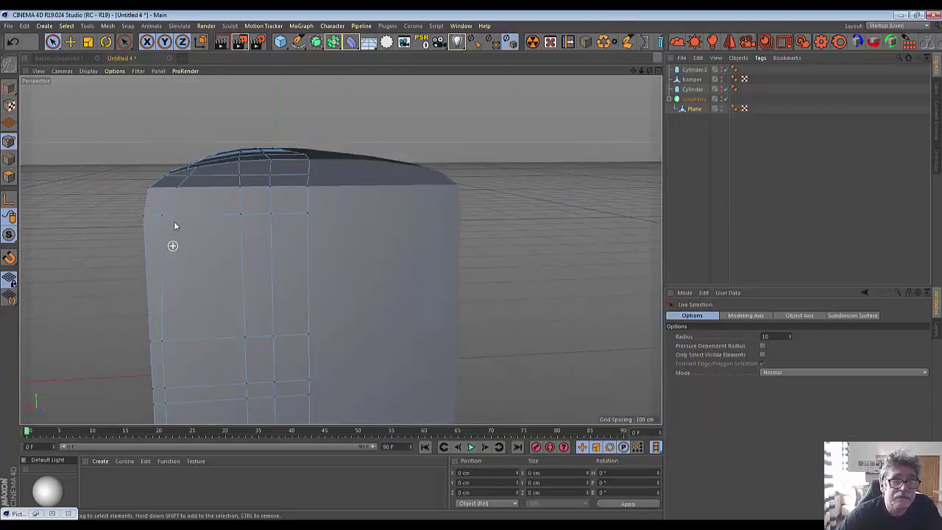
click(161, 218)
click(160, 218)
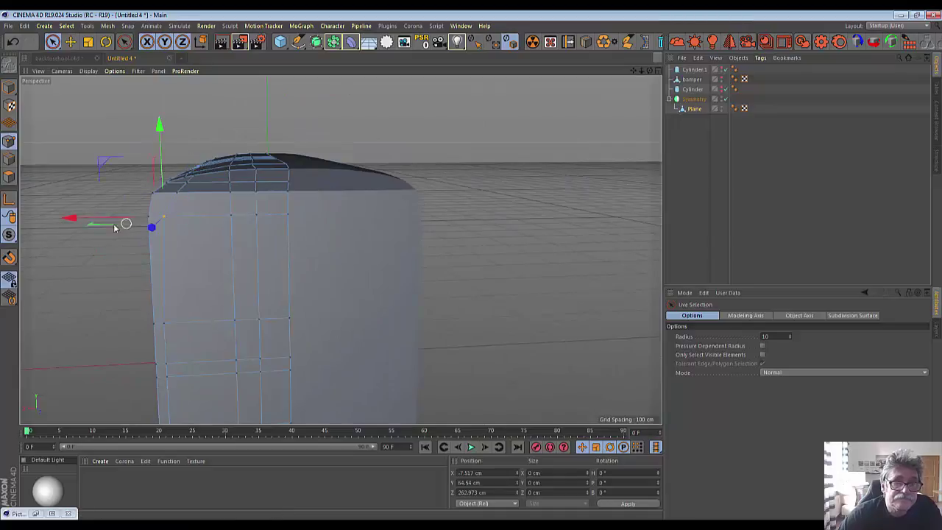
drag(69, 217, 82, 194)
Step: Slide a point on the upper roof bevel about 2.6 cm left
click(174, 195)
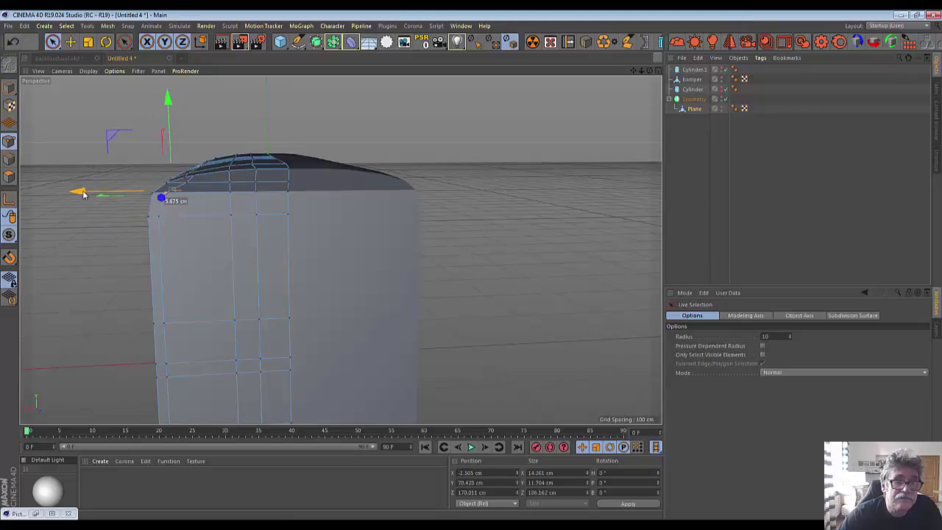
scroll(206, 184, up, 1)
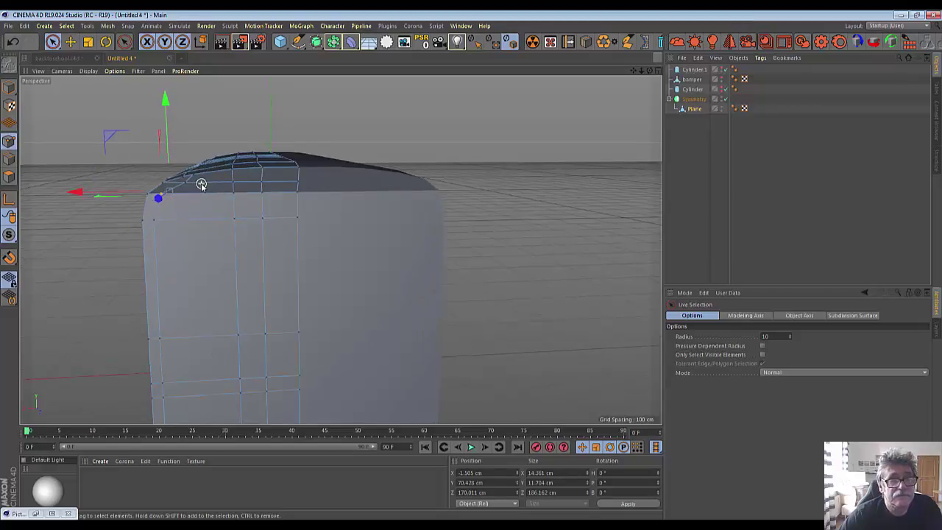
scroll(200, 184, up, 2)
scroll(200, 184, up, 2)
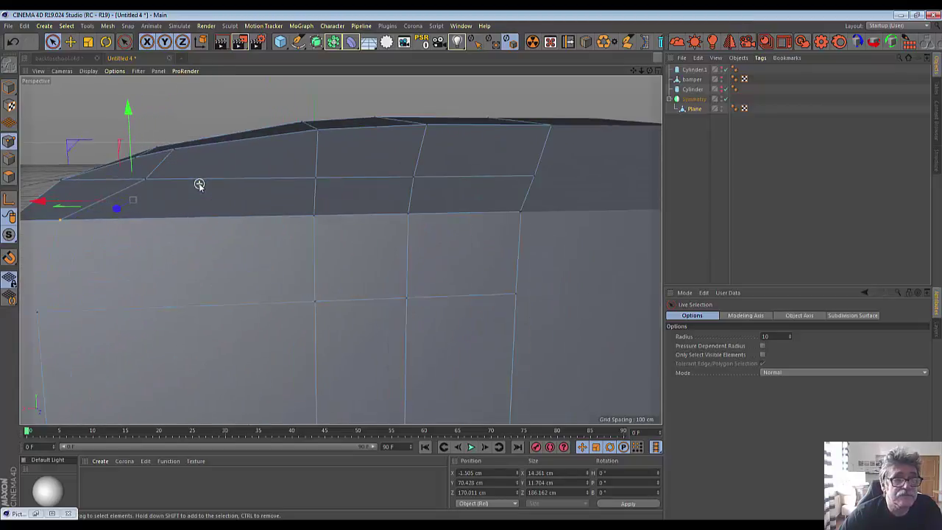
click(134, 180)
drag(46, 178, 33, 180)
scroll(175, 206, down, 3)
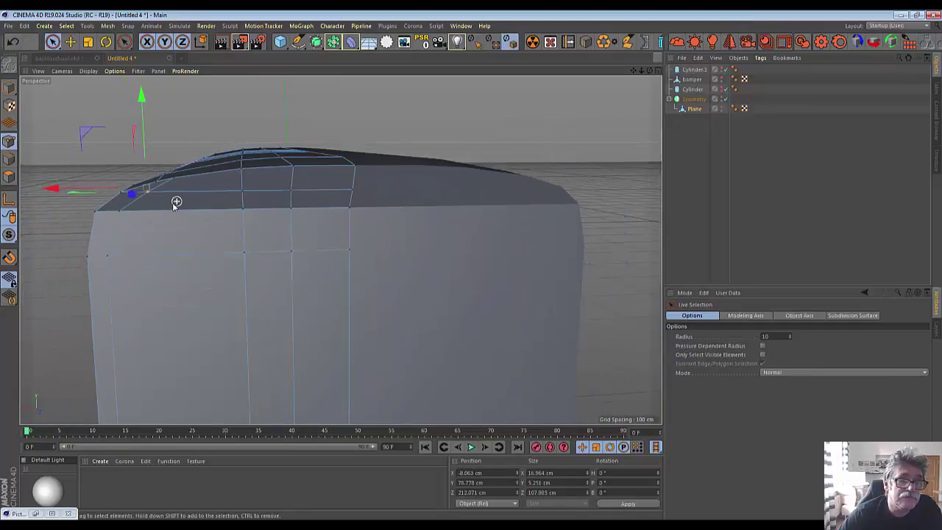
scroll(175, 204, up, 2)
scroll(174, 205, up, 1)
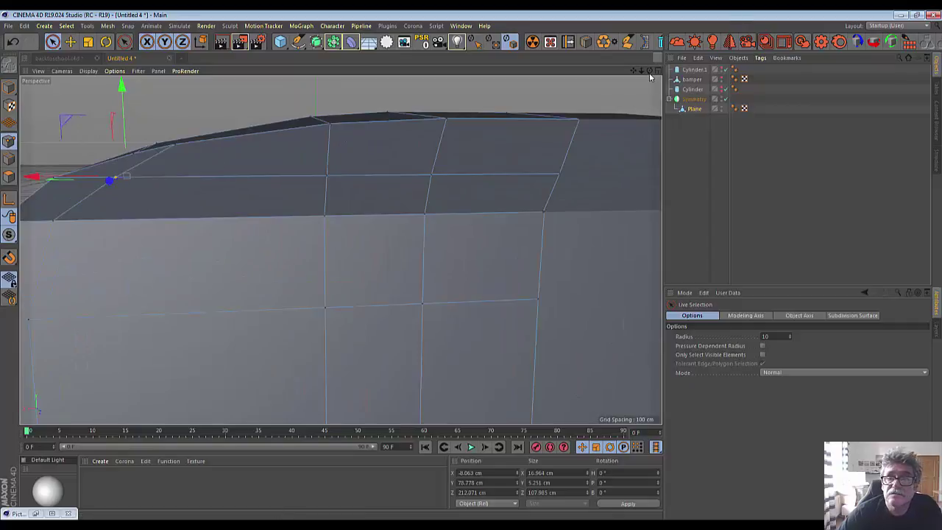
drag(649, 71, 127, 175)
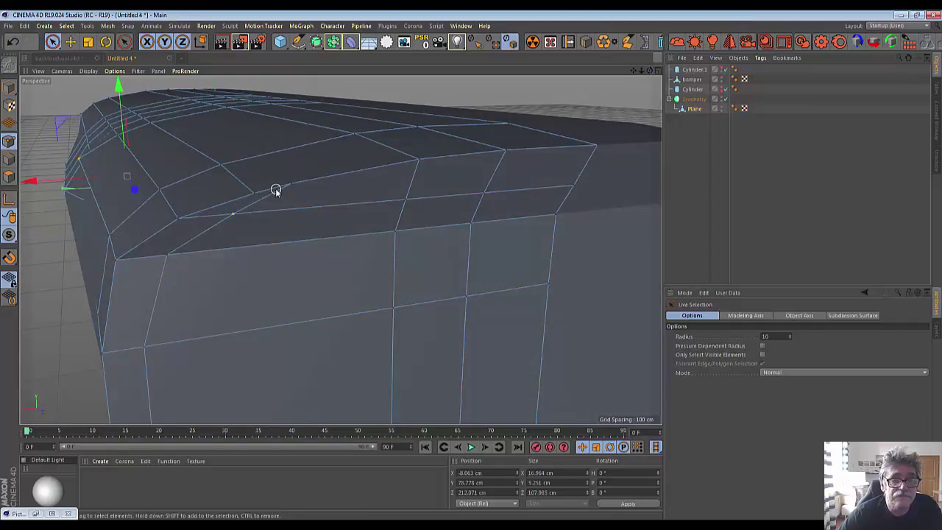
Step: Slide two upper-bevel vertices left, the second about 3 cm along X
click(261, 198)
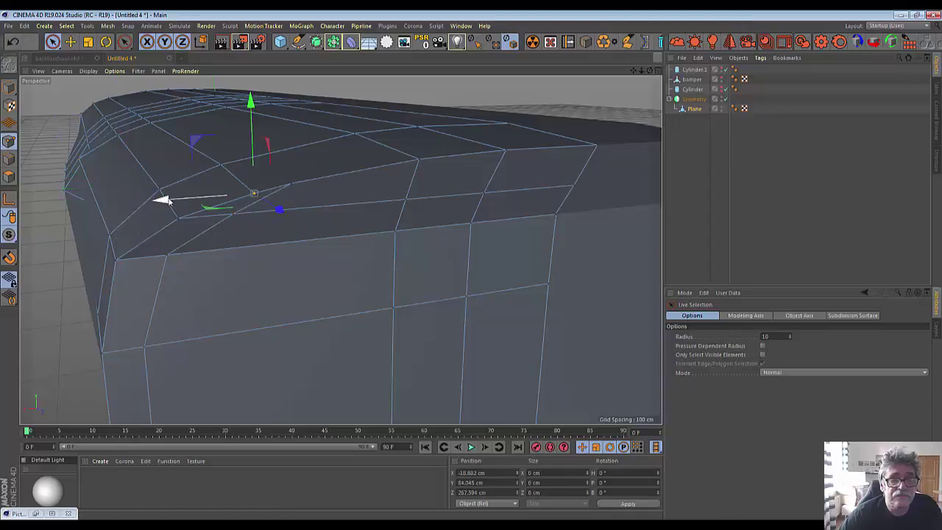
drag(168, 202, 147, 201)
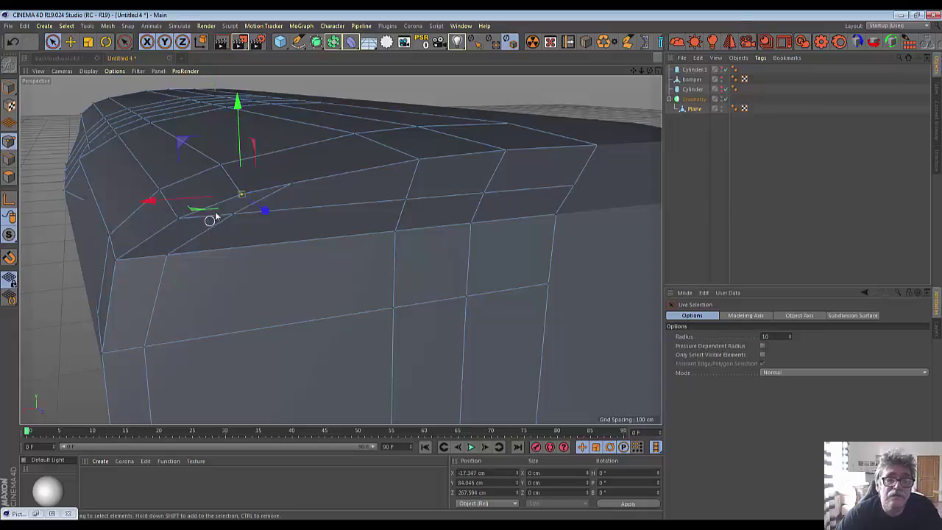
click(285, 188)
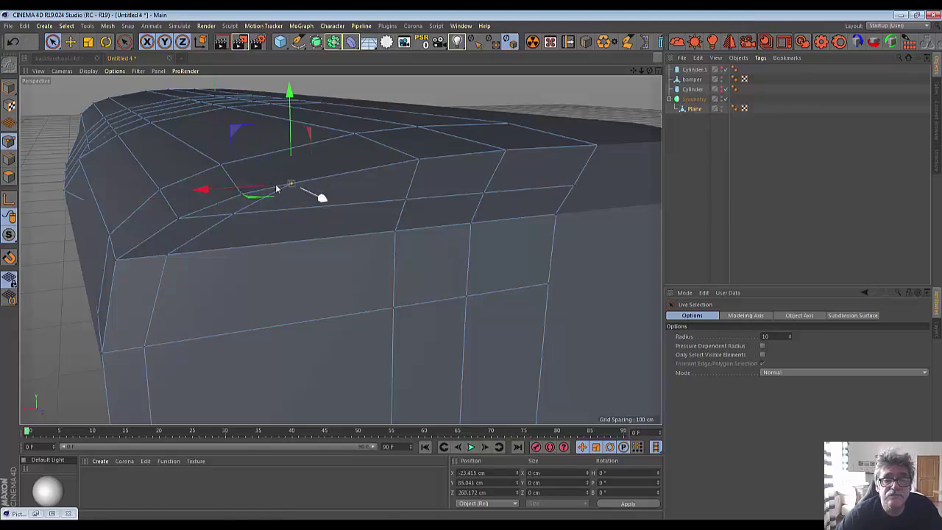
drag(198, 193, 174, 231)
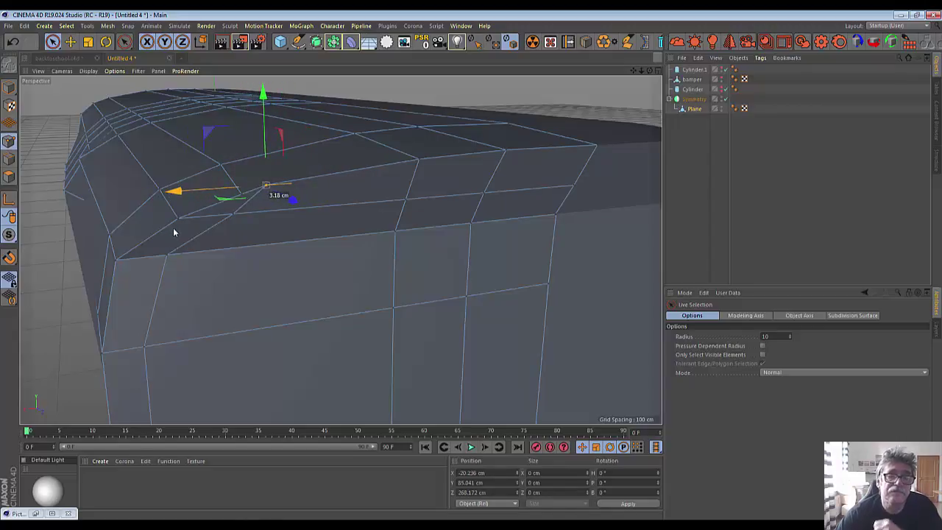
drag(174, 232, 175, 236)
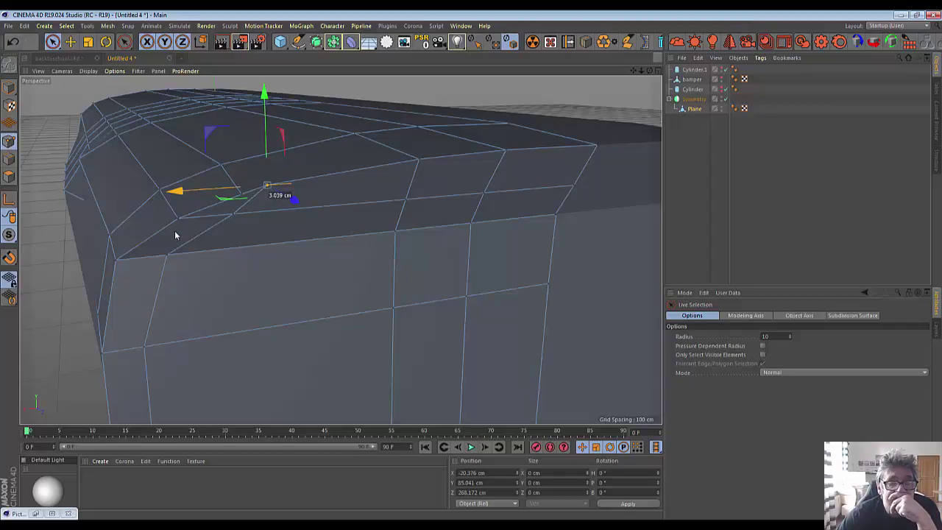
drag(174, 236, 176, 234)
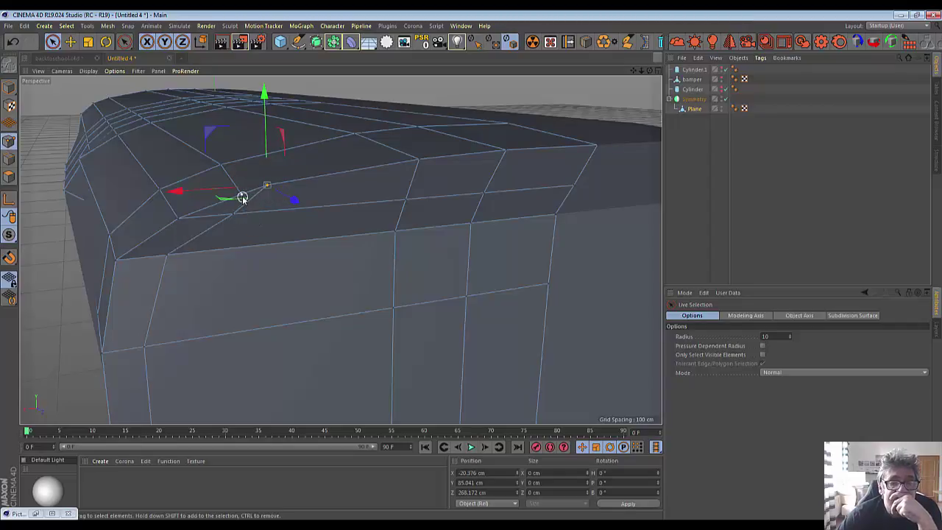
Step: Shift a bevel vertex slightly left and raise it about 0.8 cm, then deselect all
drag(242, 198, 178, 190)
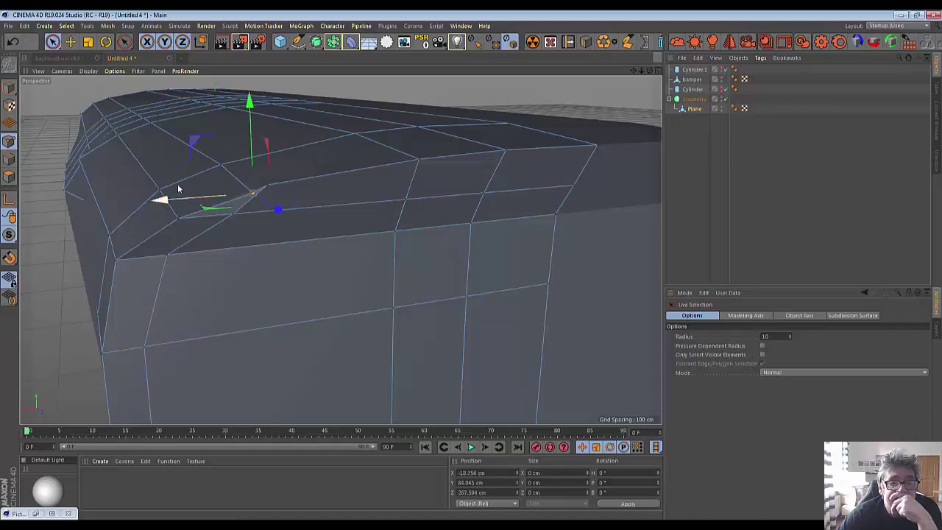
drag(251, 97, 247, 100)
click(261, 188)
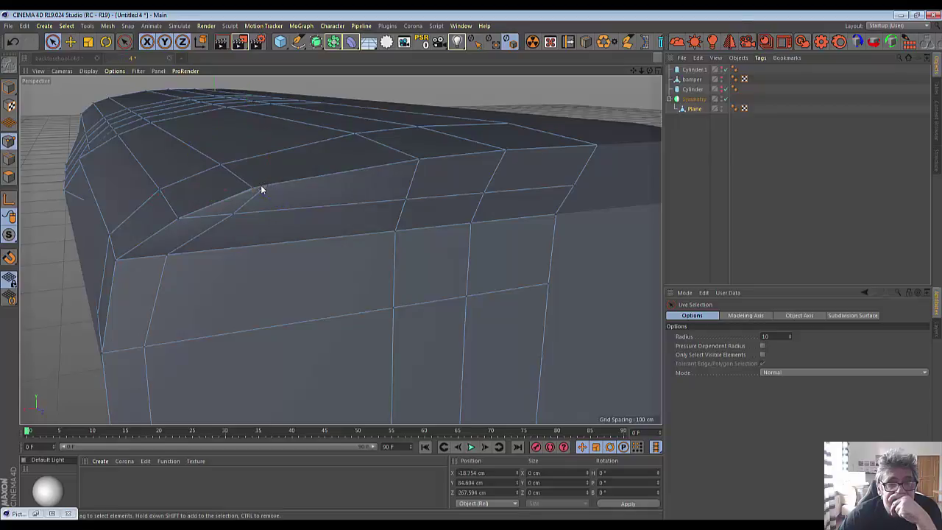
click(267, 186)
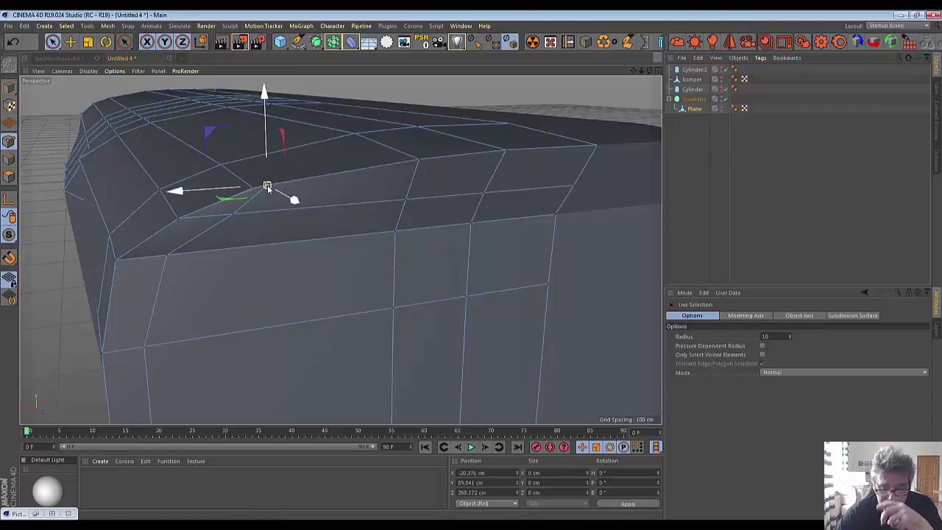
key(ctrl+z)
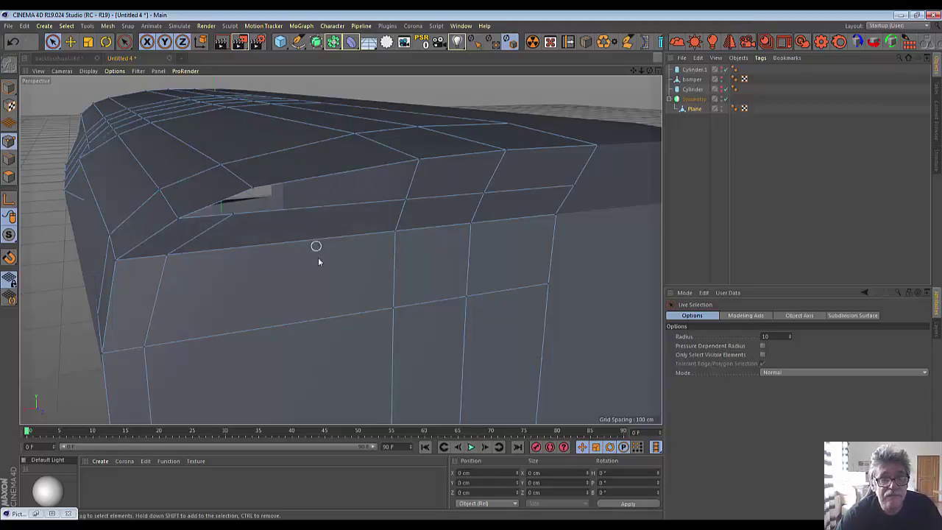
alt+drag(318, 261, 317, 263)
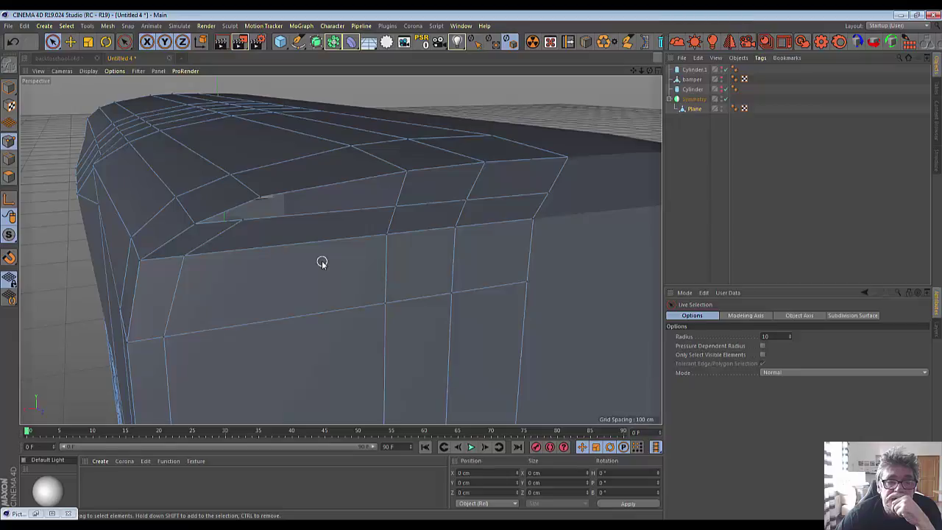
scroll(322, 262, down, 3)
scroll(321, 261, down, 3)
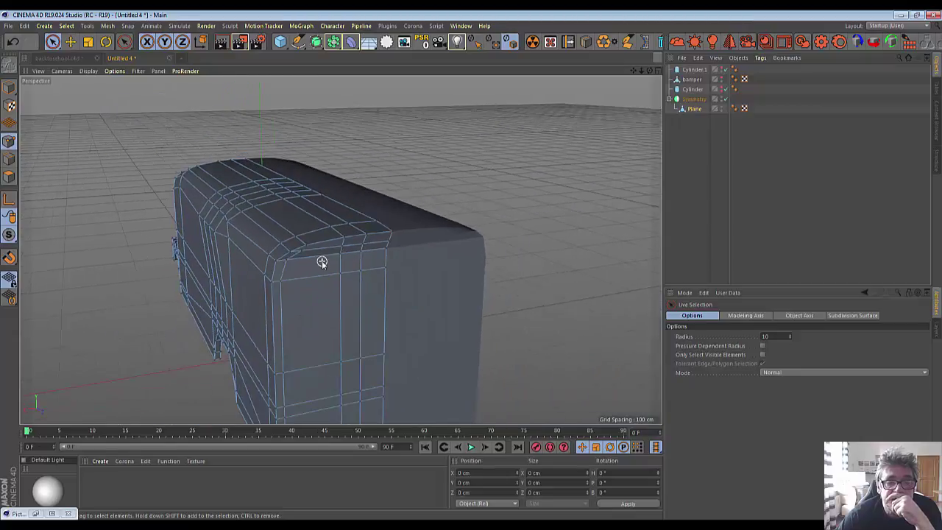
scroll(321, 262, down, 2)
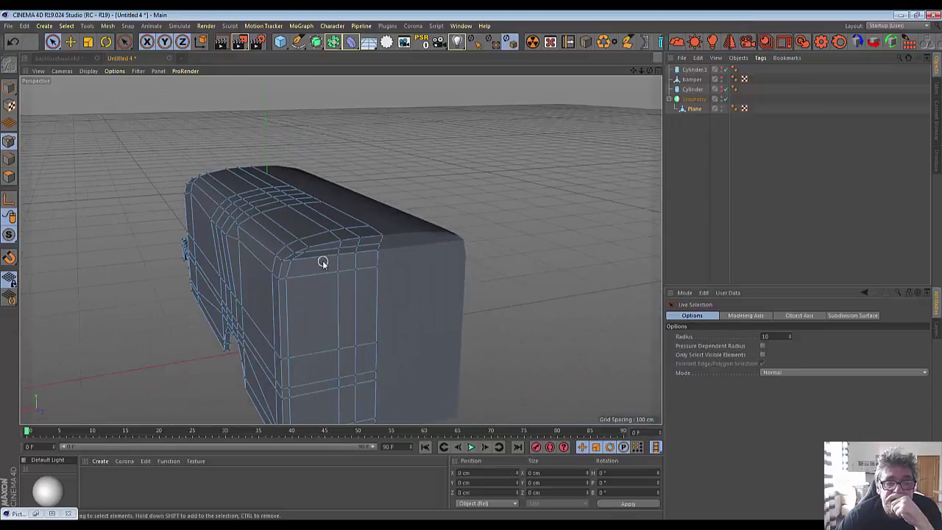
scroll(322, 262, up, 2)
scroll(322, 262, up, 3)
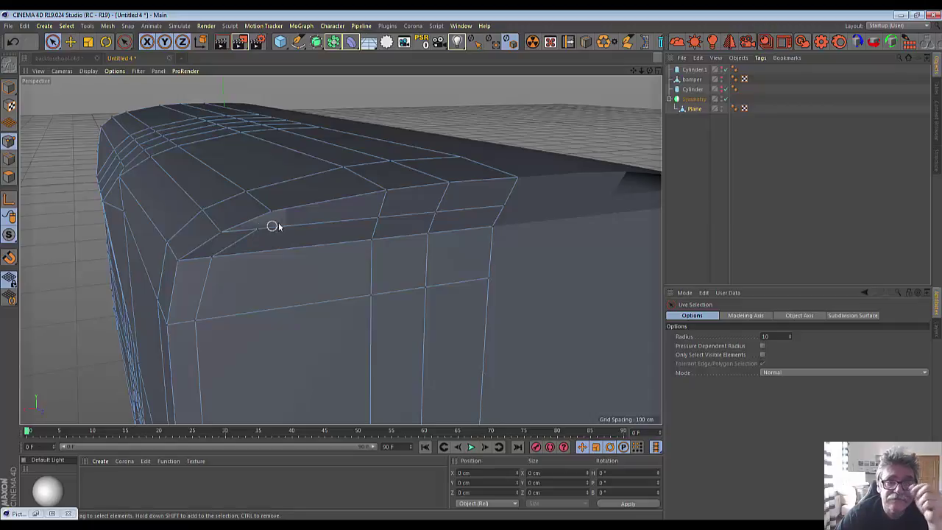
Step: Select the upper-front bevel corner points and nudge them along X to about -7.18 cm
click(322, 210)
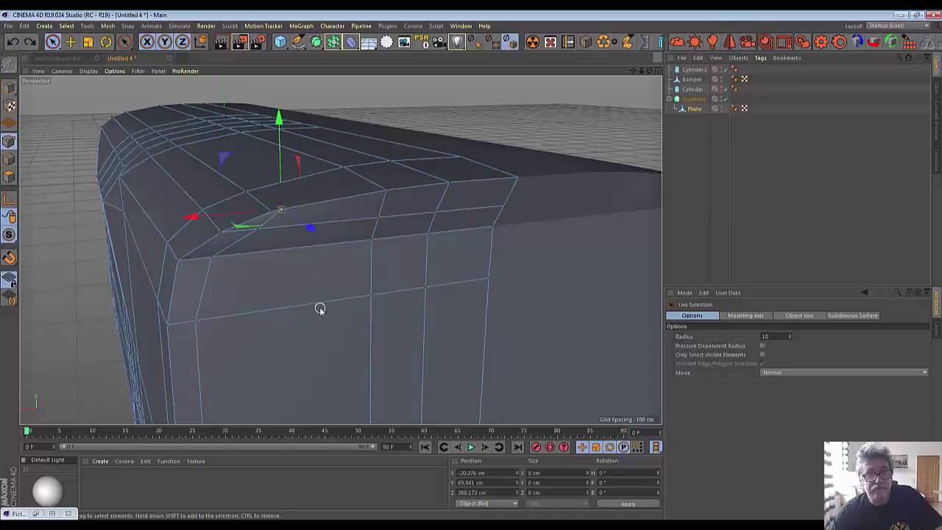
click(308, 316)
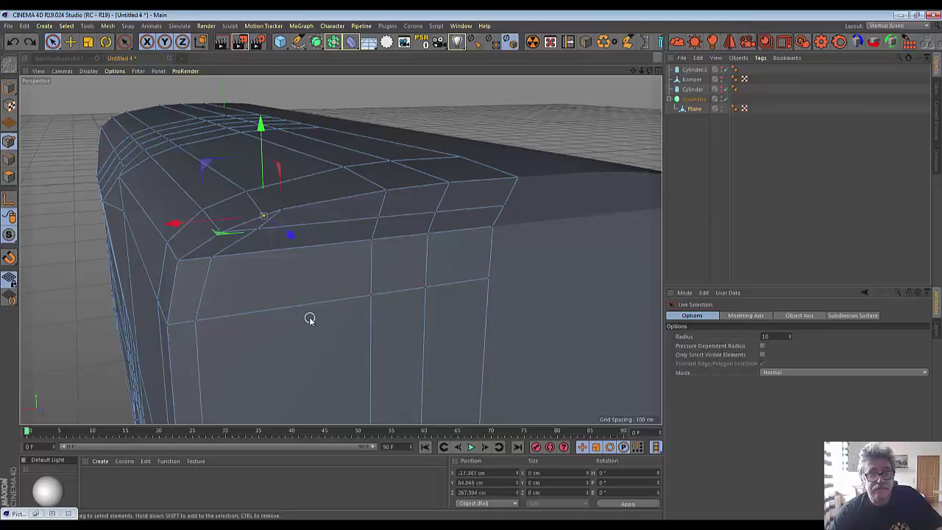
click(309, 319)
click(309, 319)
click(309, 319)
click(310, 319)
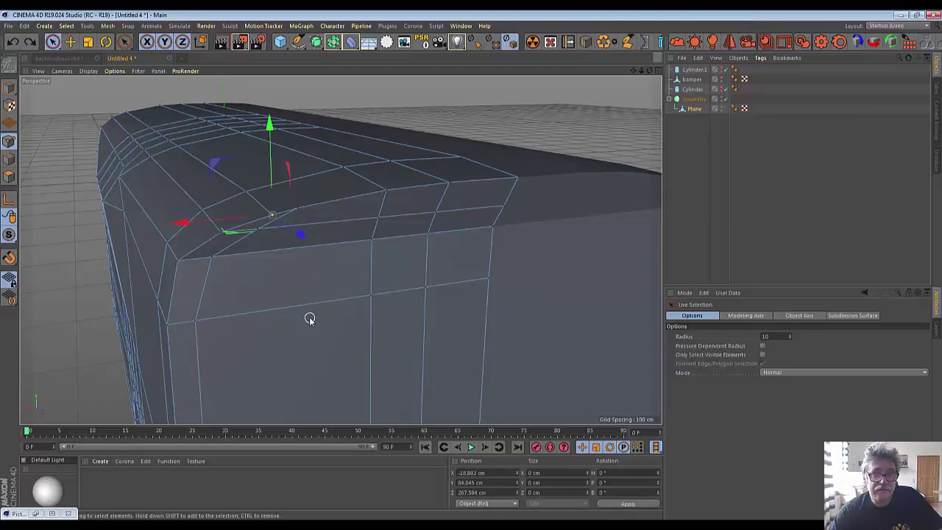
key(ctrl+z)
key(ctrl+z)
key(ctrl+z)
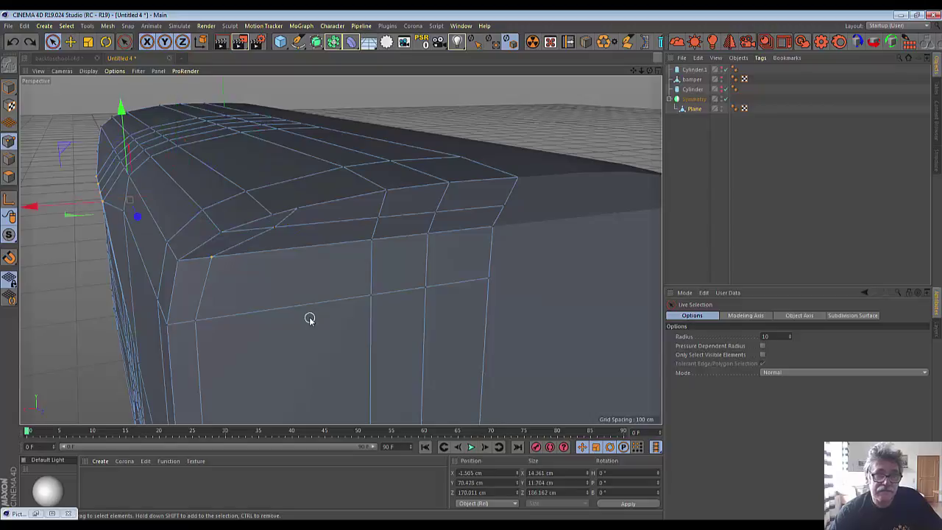
key(ctrl+shift+z)
key(ctrl+shift+z)
key(ctrl+shift+z)
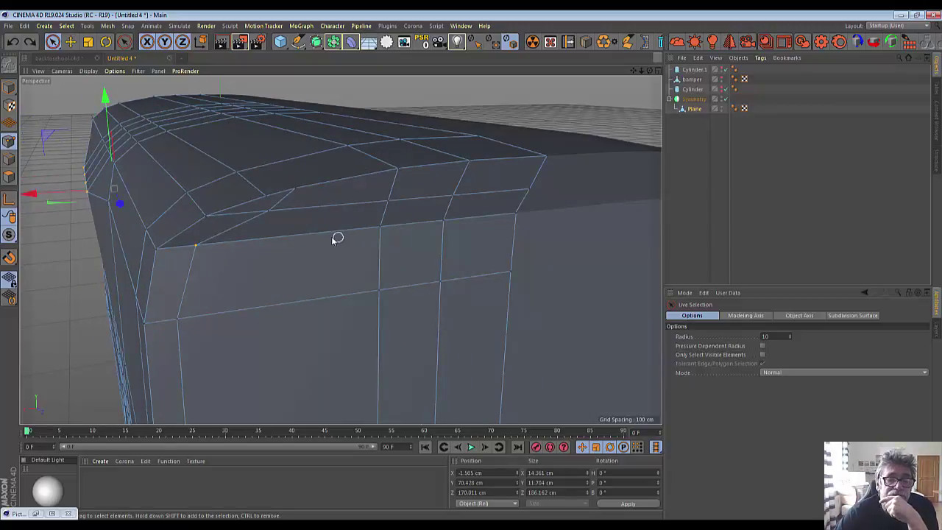
key(ctrl+shift+z)
key(ctrl+shift+z)
key(ctrl+shift+z)
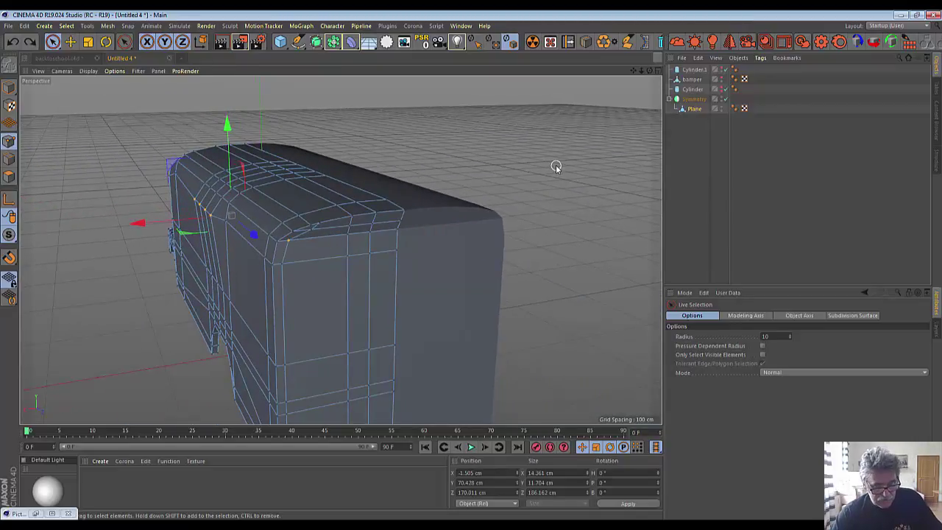
key(ctrl+z)
key(ctrl+z)
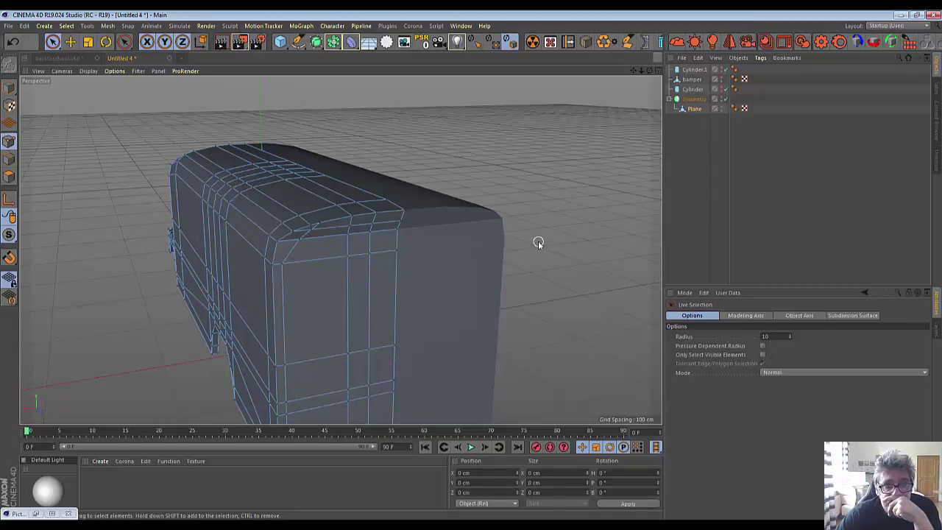
Step: Delete the upper front corner point and zoom in on the resulting hole
click(298, 238)
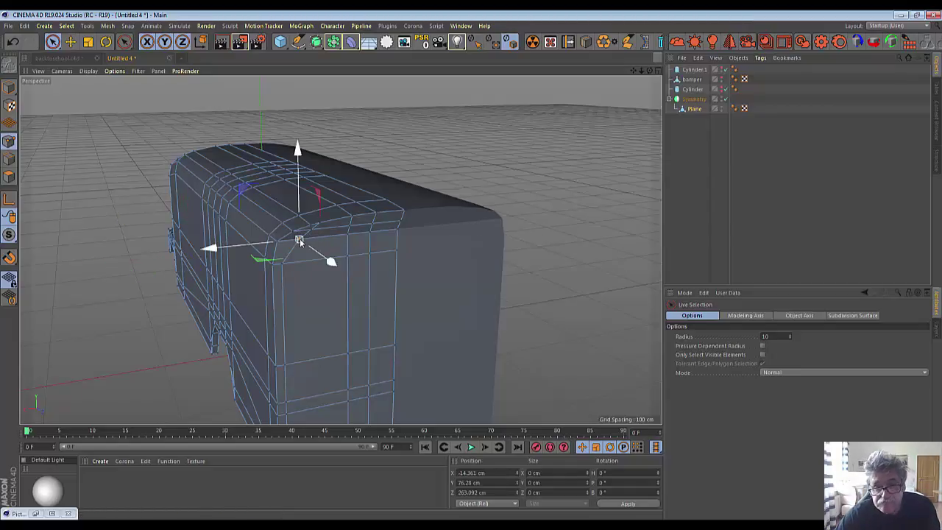
key(Delete)
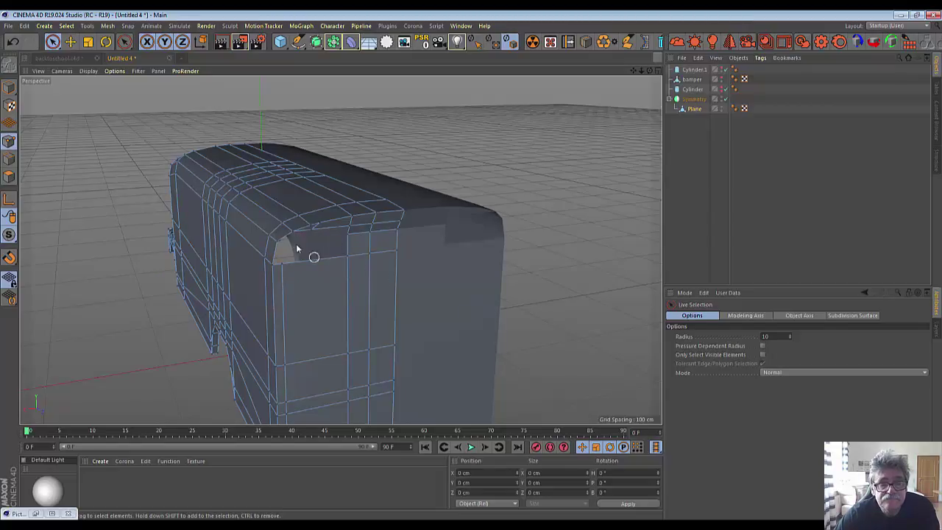
click(310, 230)
click(337, 258)
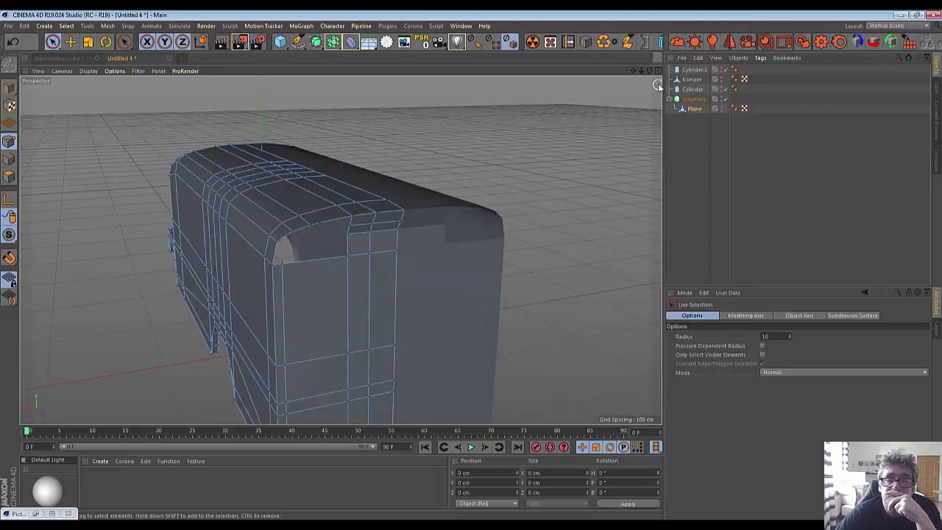
alt+drag(336, 248, 193, 386)
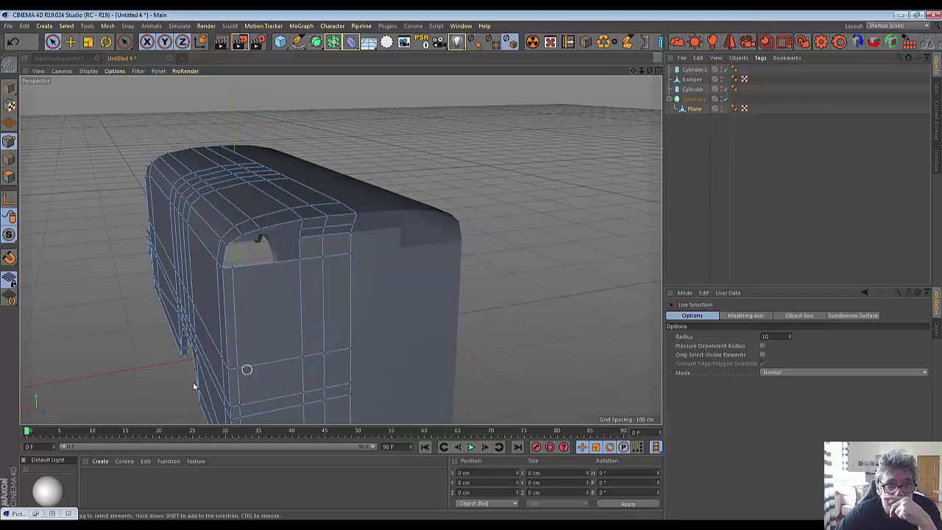
scroll(259, 306, up, 2)
scroll(259, 307, up, 1)
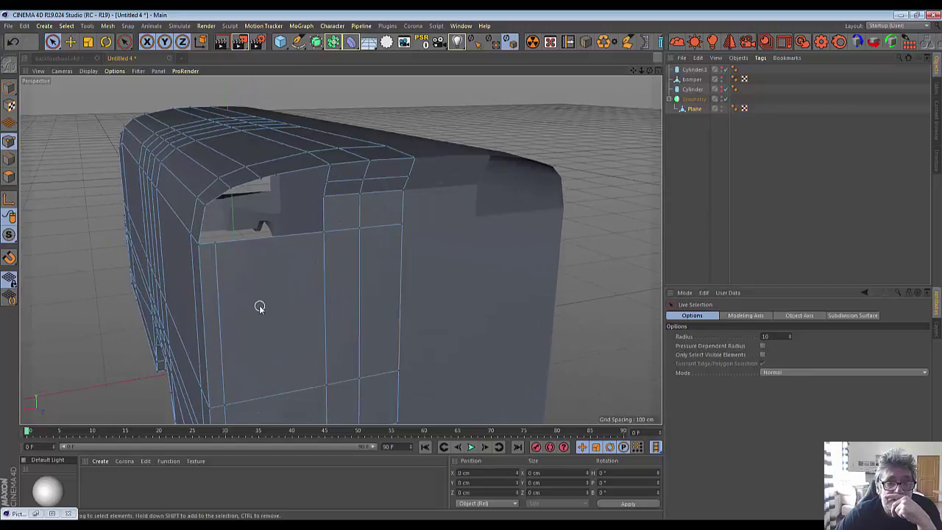
scroll(259, 307, up, 1)
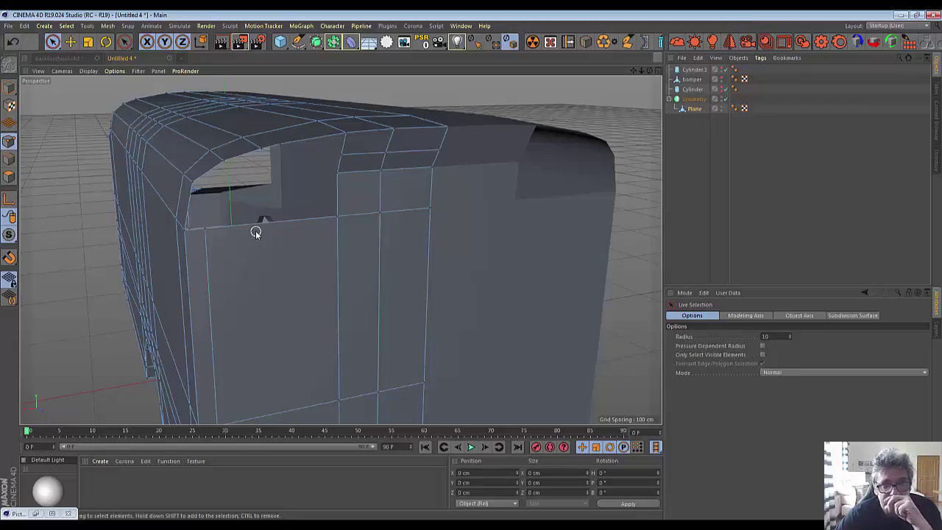
Step: Select points along the front top edge and the hole's edge, then zoom back out
click(283, 148)
click(289, 207)
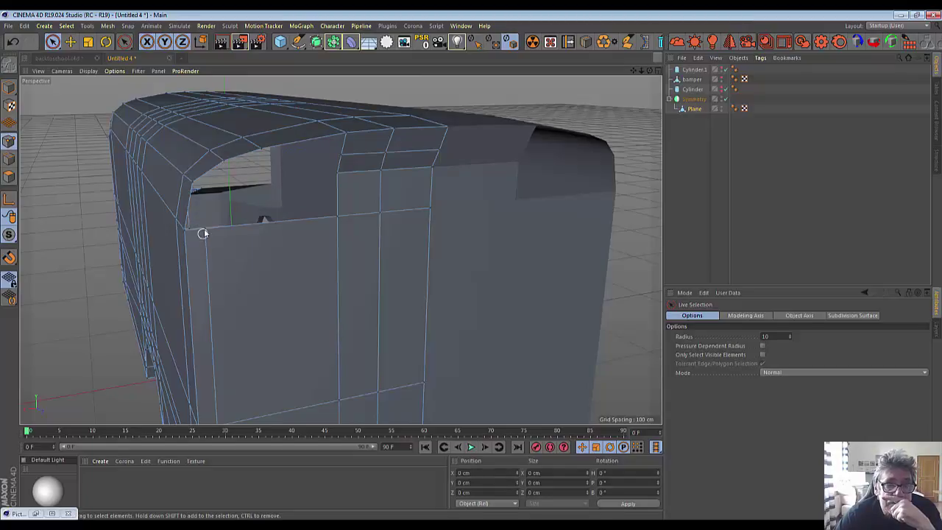
click(195, 184)
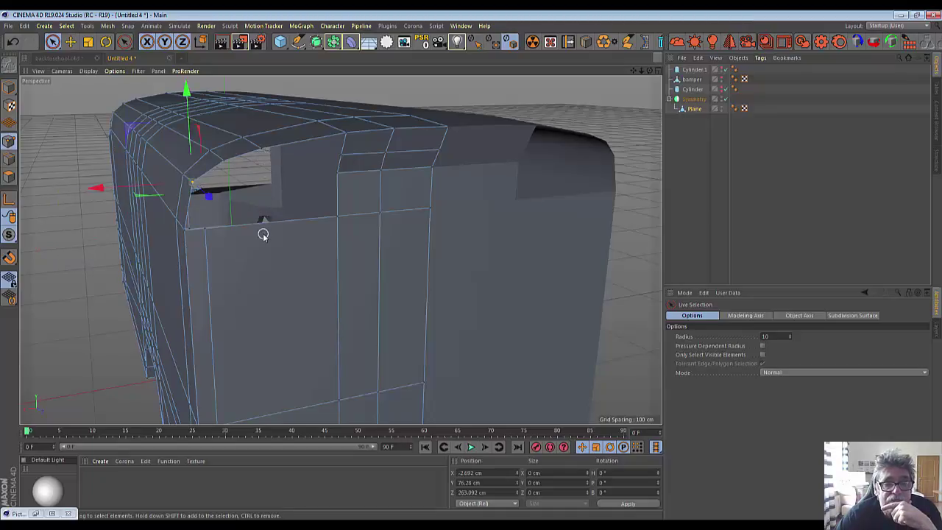
scroll(267, 226, down, 1)
scroll(266, 226, down, 1)
scroll(265, 227, down, 1)
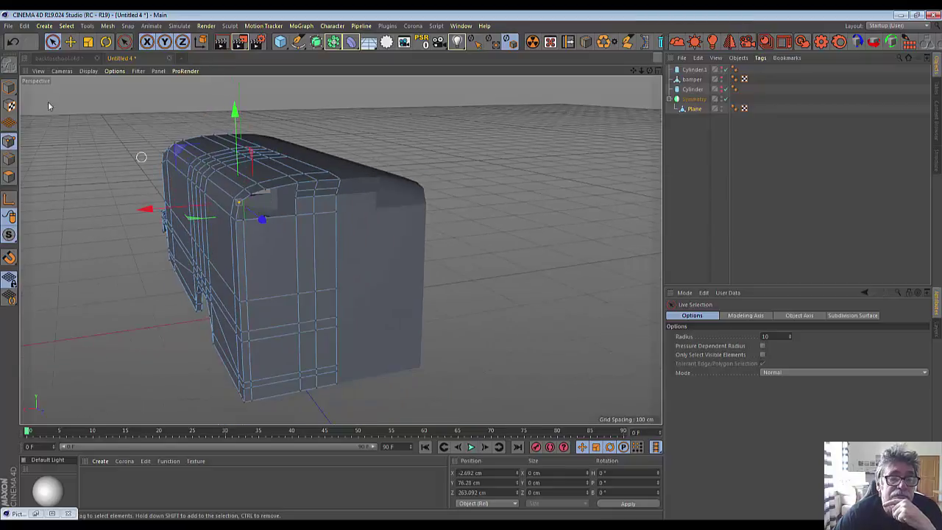
Step: Slice a vertical Line Cut from the top edge to the bottom down the front
click(125, 43)
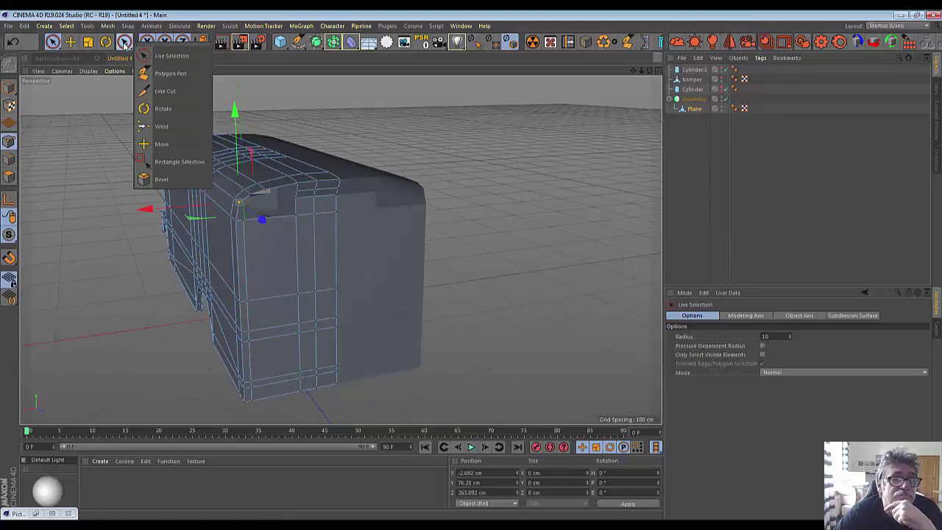
click(164, 91)
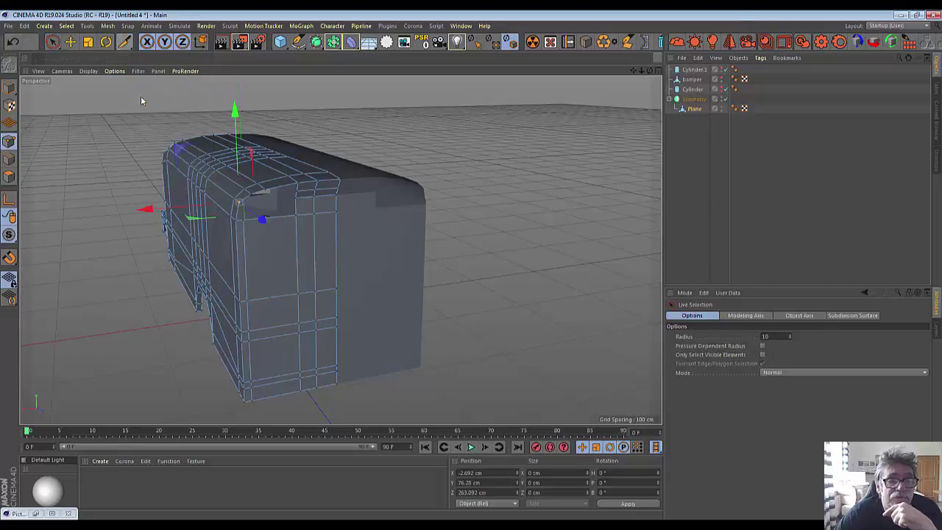
click(265, 192)
click(267, 398)
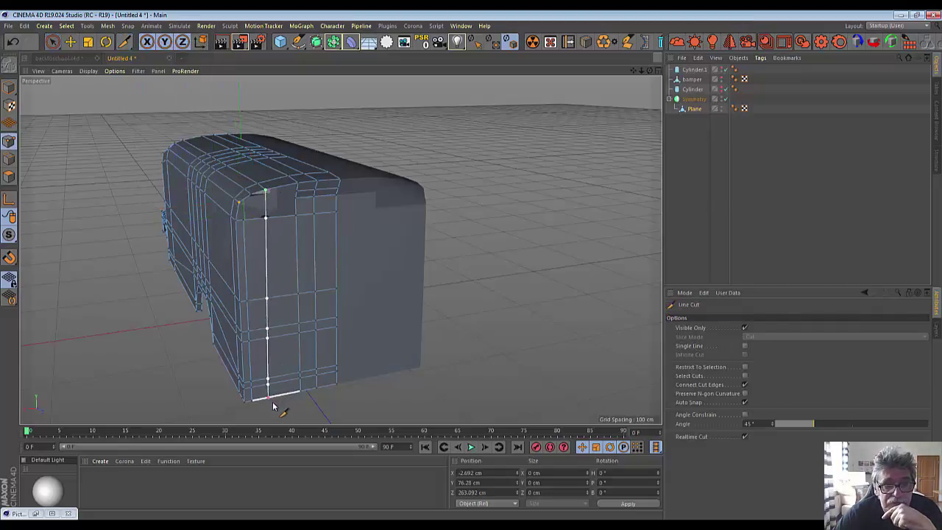
drag(272, 406, 275, 405)
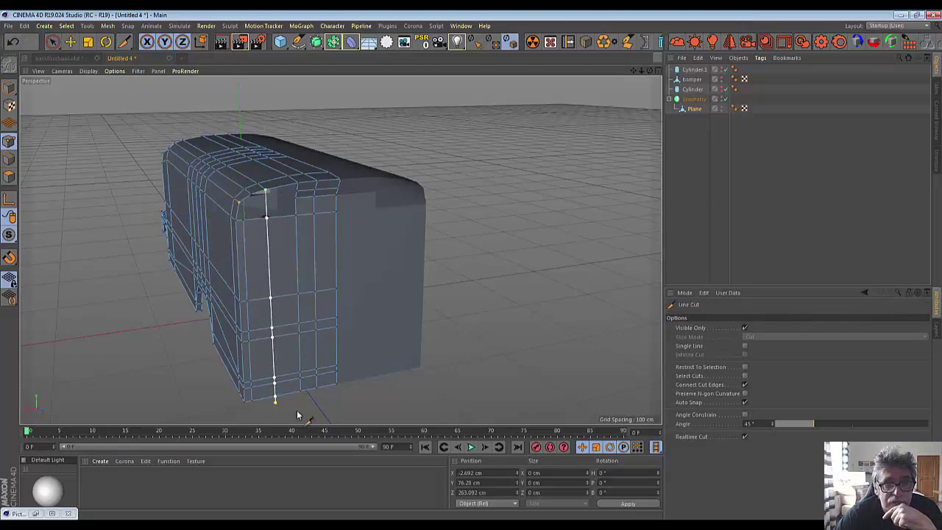
key(Escape)
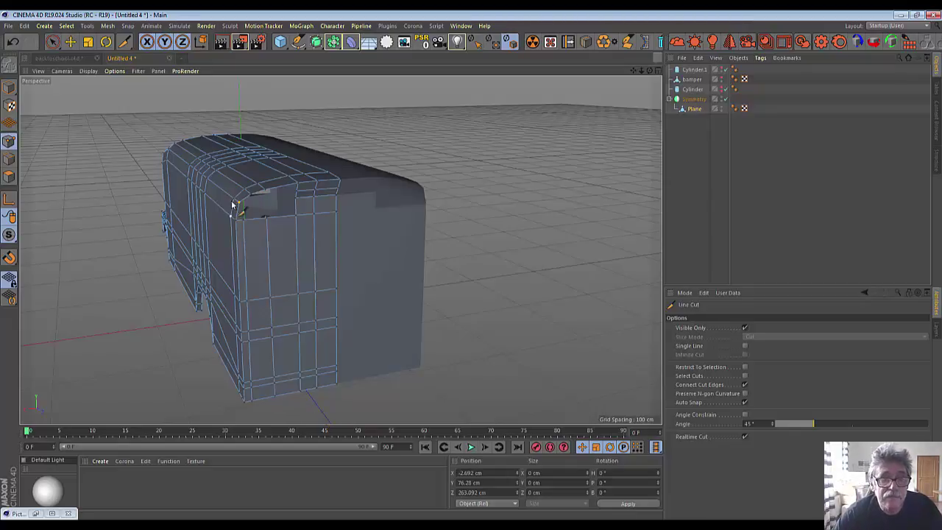
Step: Add a second vertical Line Cut down the front of the body
click(239, 202)
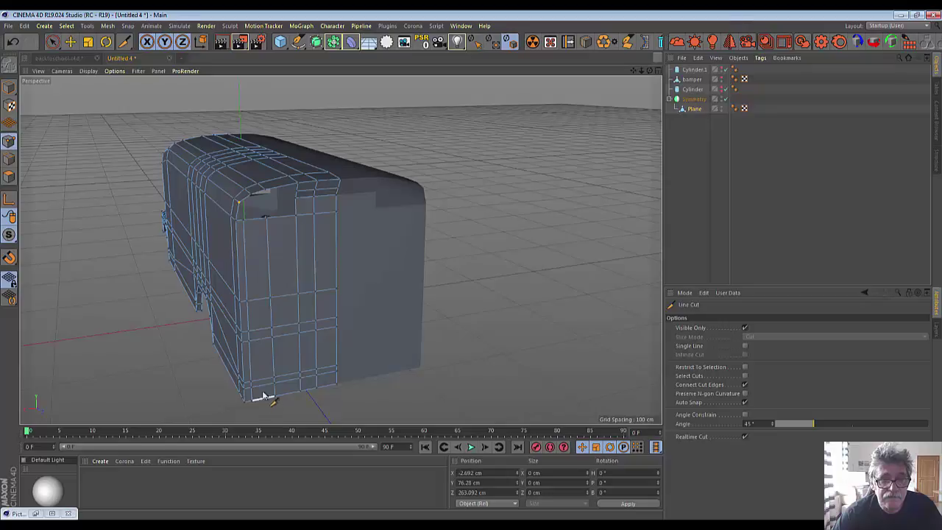
click(251, 197)
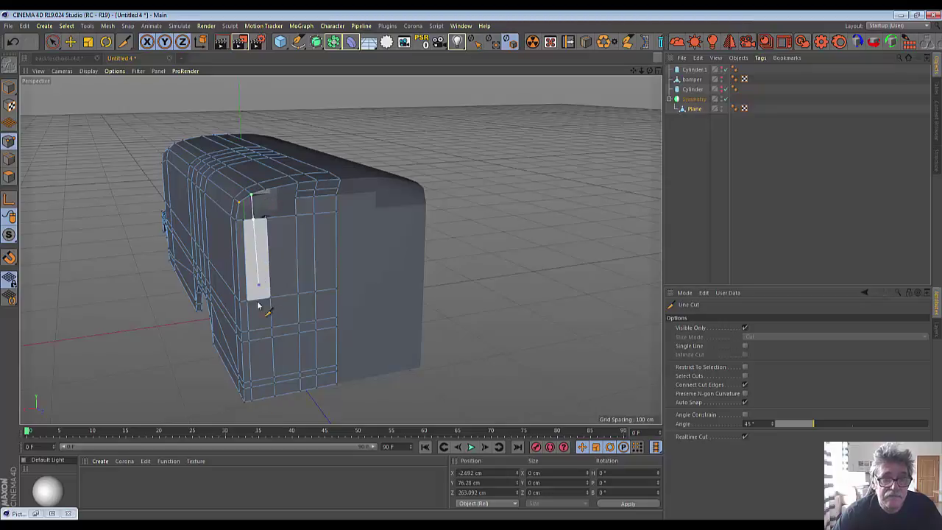
click(261, 405)
scroll(270, 266, up, 1)
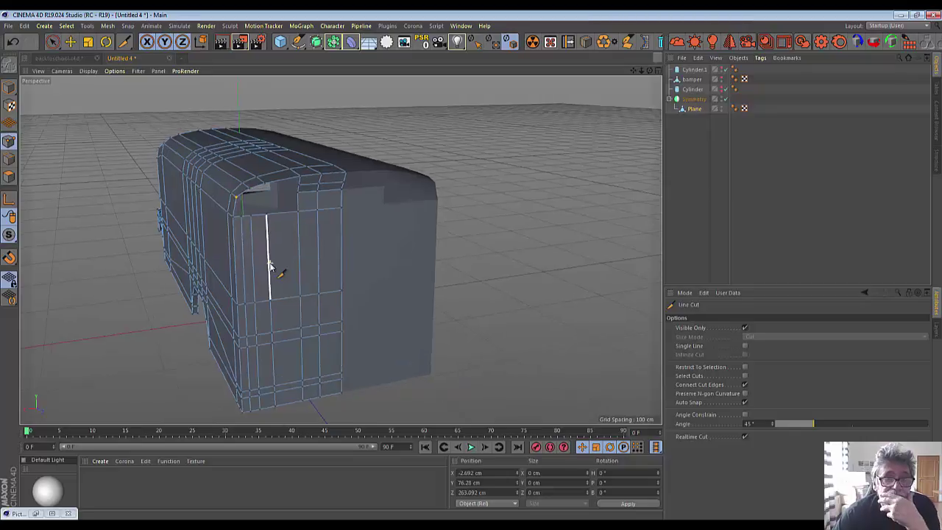
scroll(270, 266, up, 1)
scroll(266, 263, up, 1)
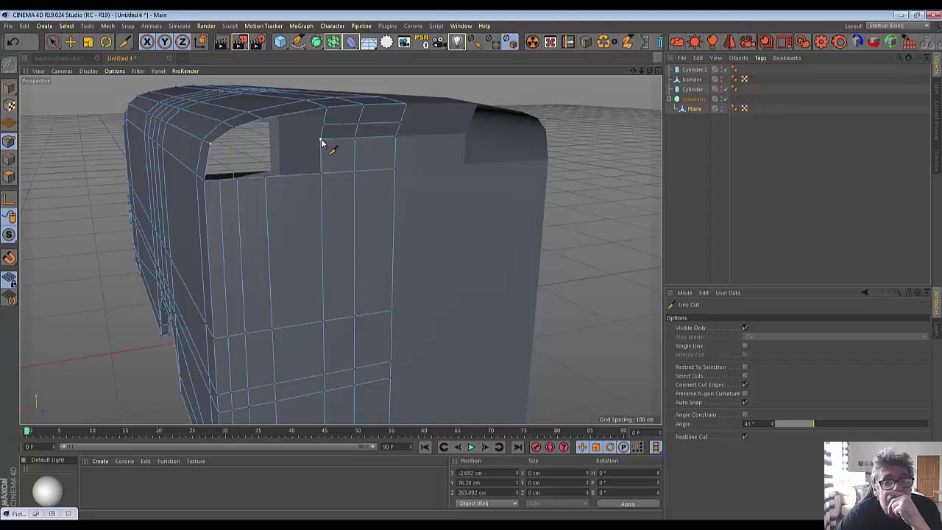
click(237, 178)
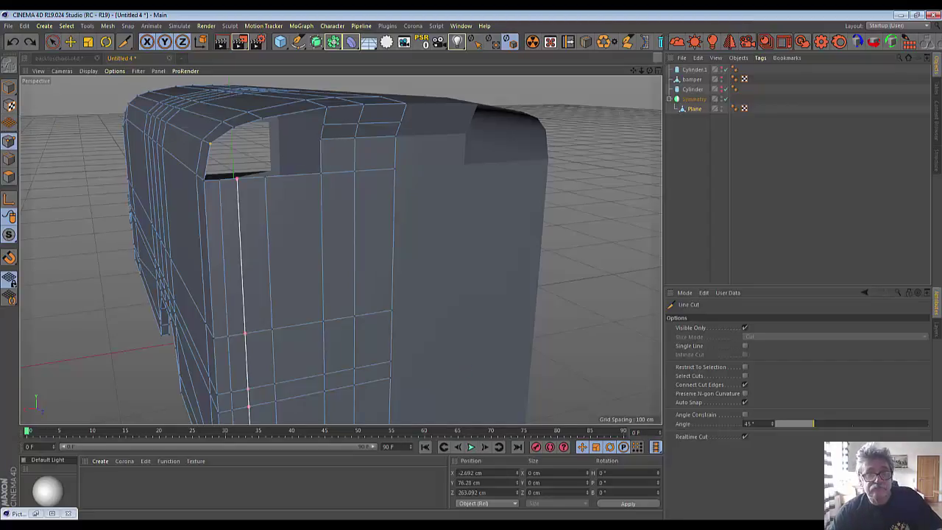
key(Escape)
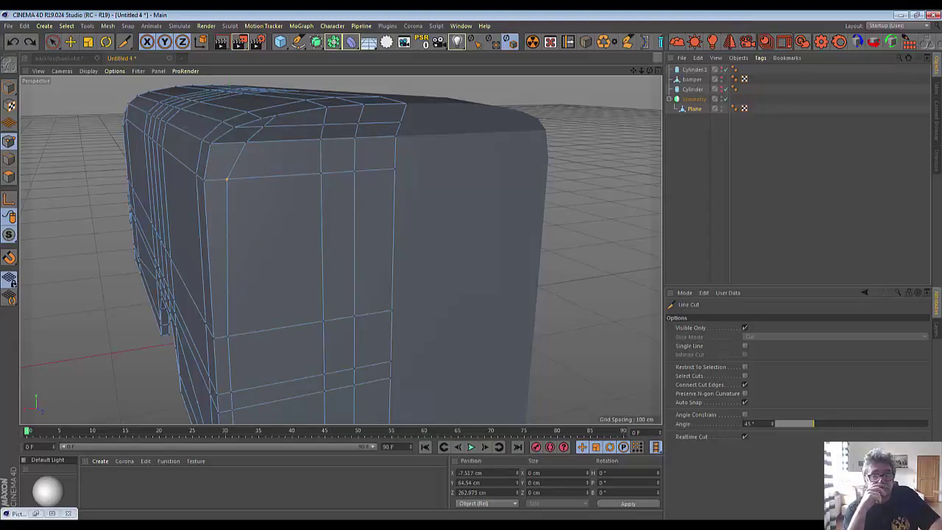
Step: Cut a diagonal edge linking the roof bevel to the upper front corner, discarding a stray cut
drag(335, 95, 231, 412)
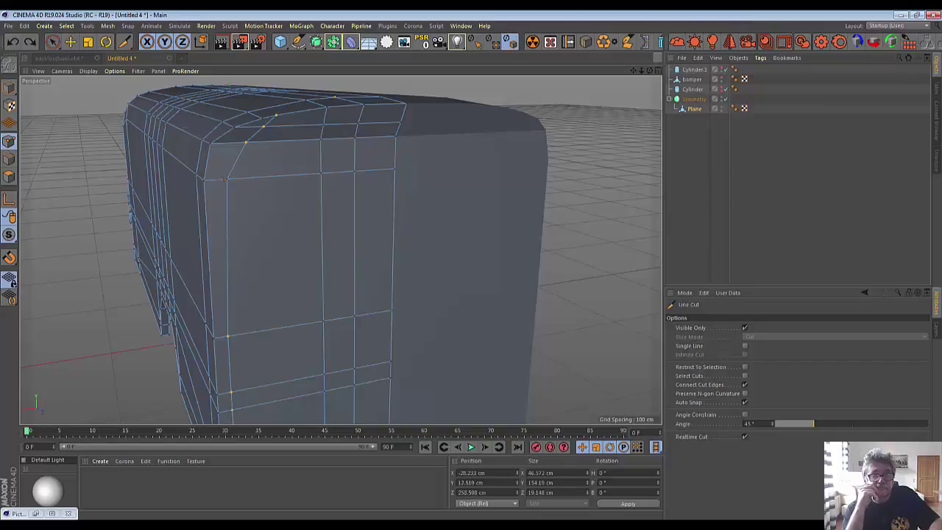
key(Escape)
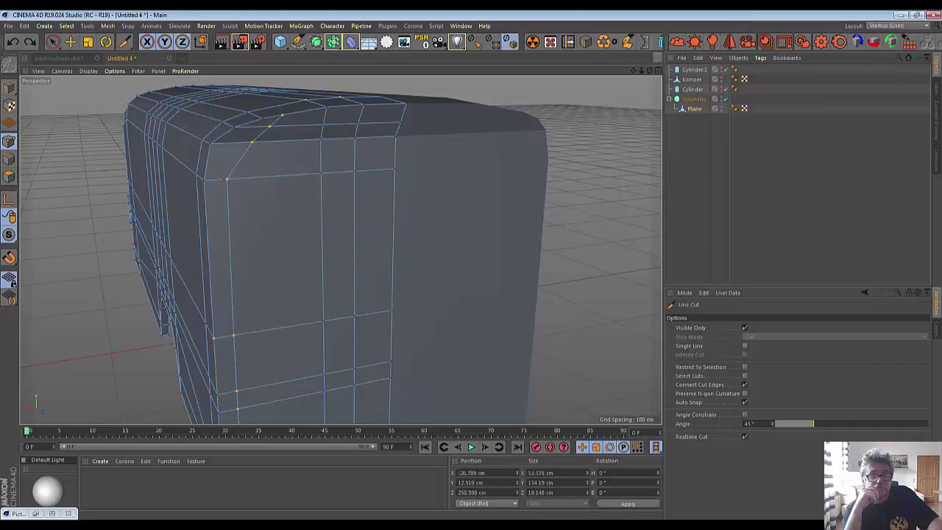
click(228, 175)
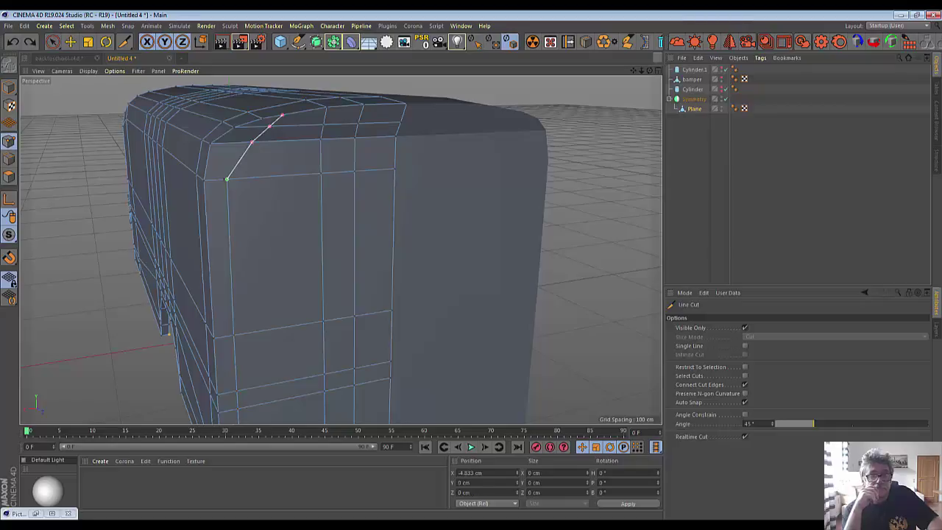
key(Escape)
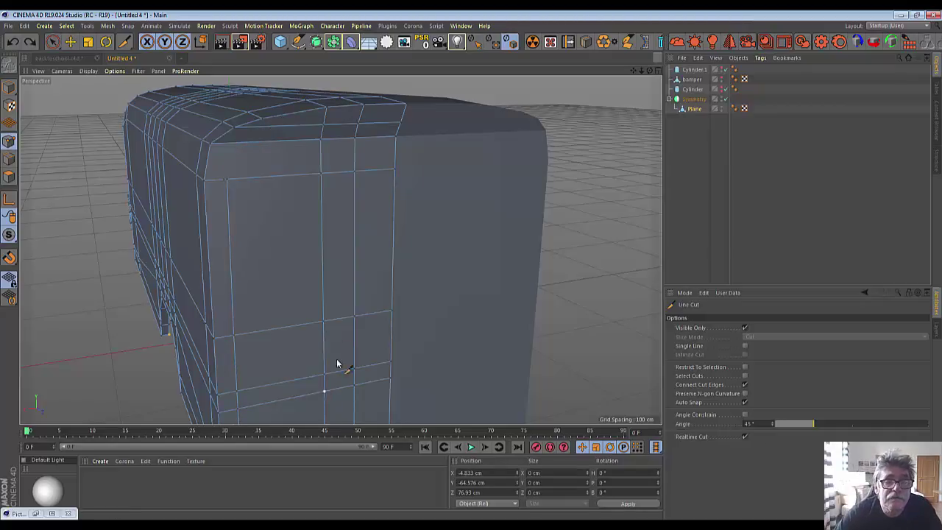
alt+drag(279, 259, 261, 261)
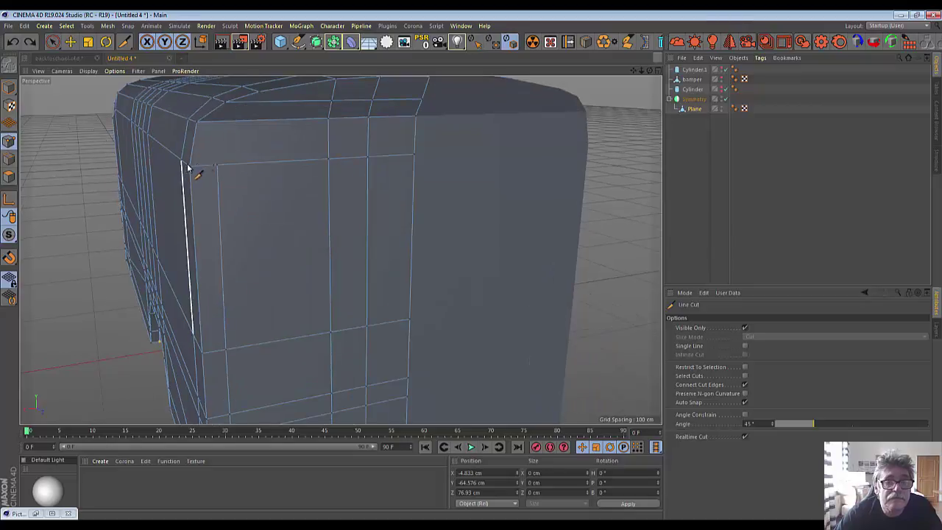
click(212, 166)
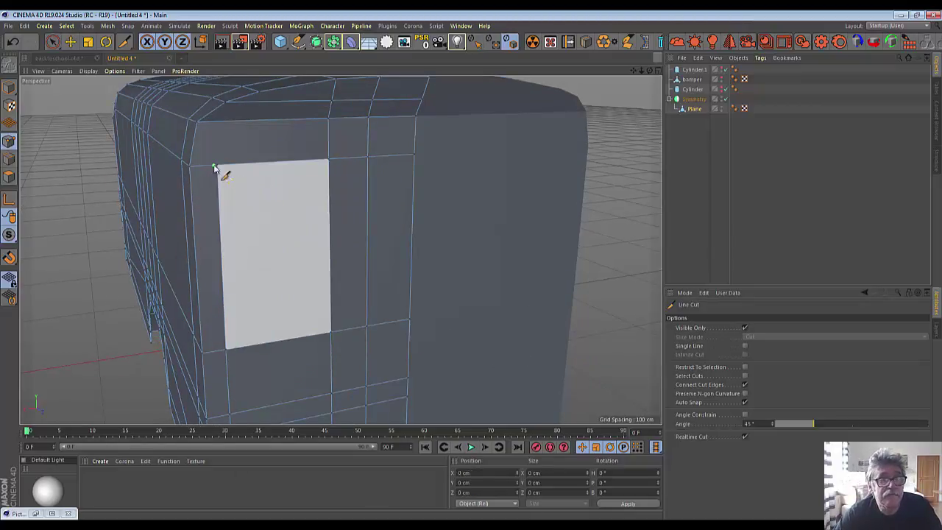
click(52, 41)
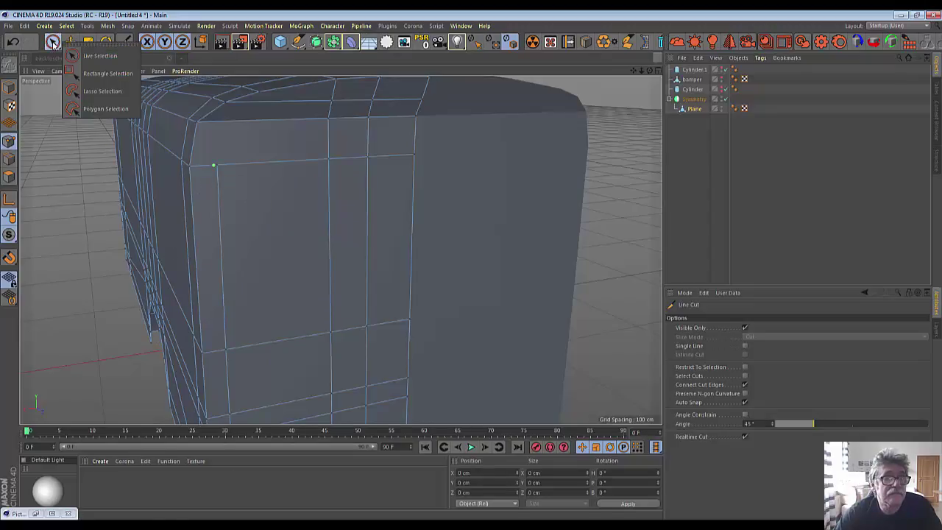
click(81, 57)
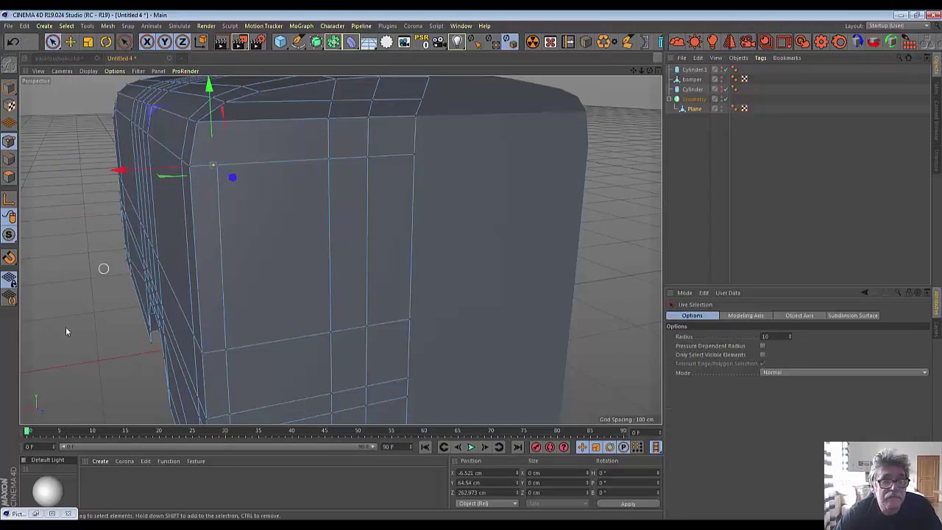
scroll(139, 279, down, 3)
scroll(142, 276, down, 2)
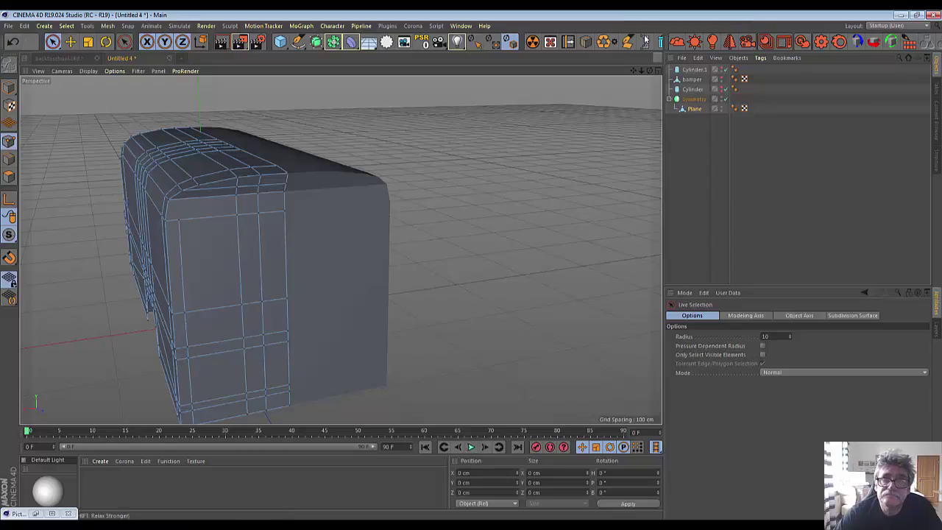
alt+drag(133, 229, 133, 229)
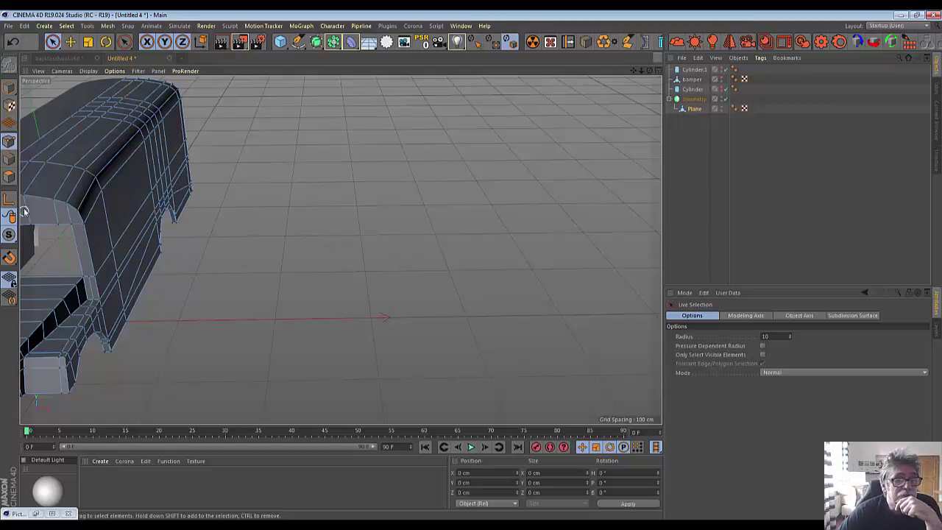
Step: Add a Loop/Path Cut along the roof edge at 54.48% with Symmetrical Cut off
click(11, 183)
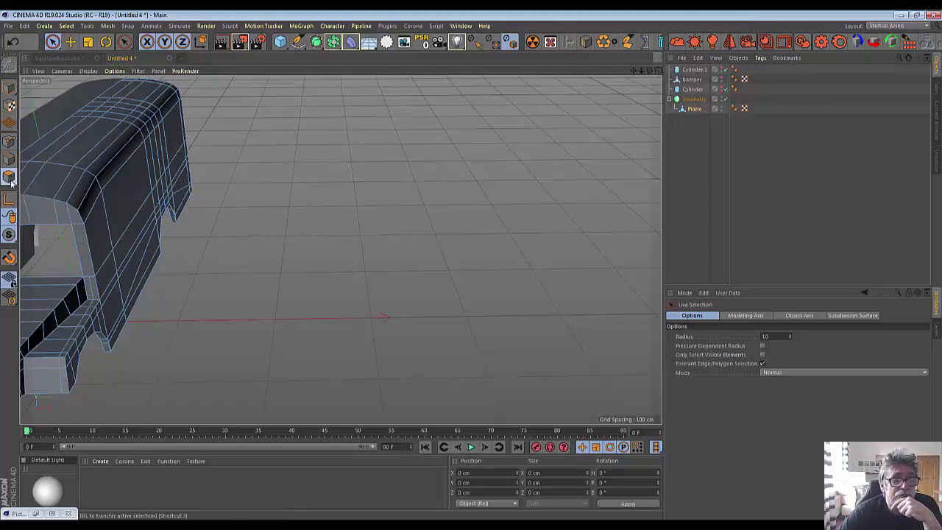
key(k)
key(l)
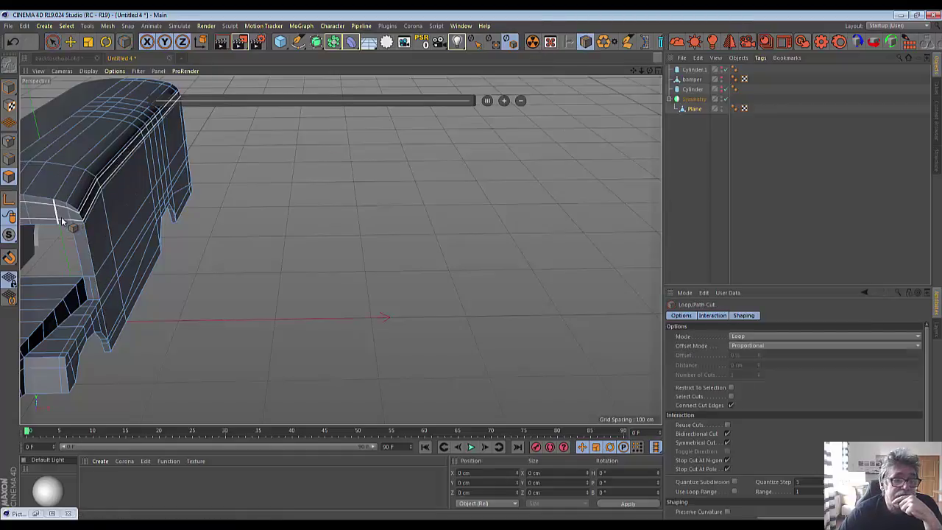
click(727, 442)
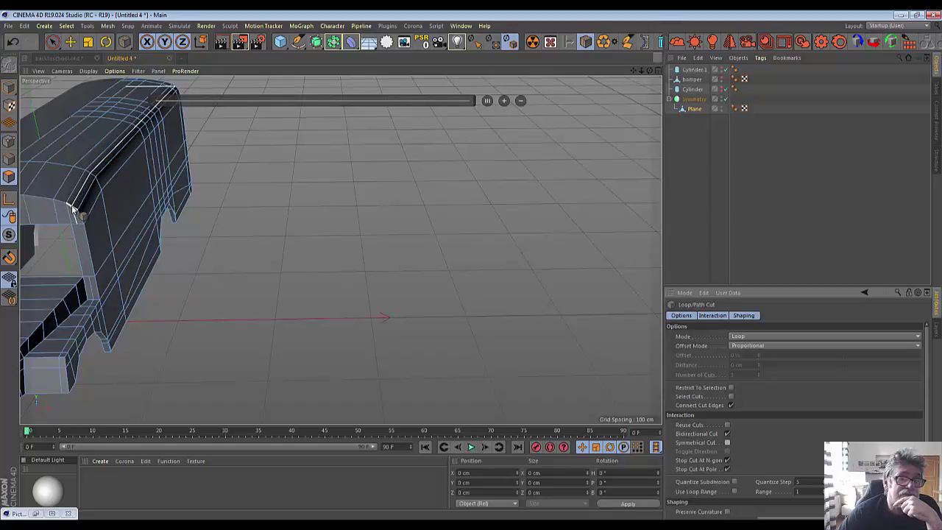
click(72, 209)
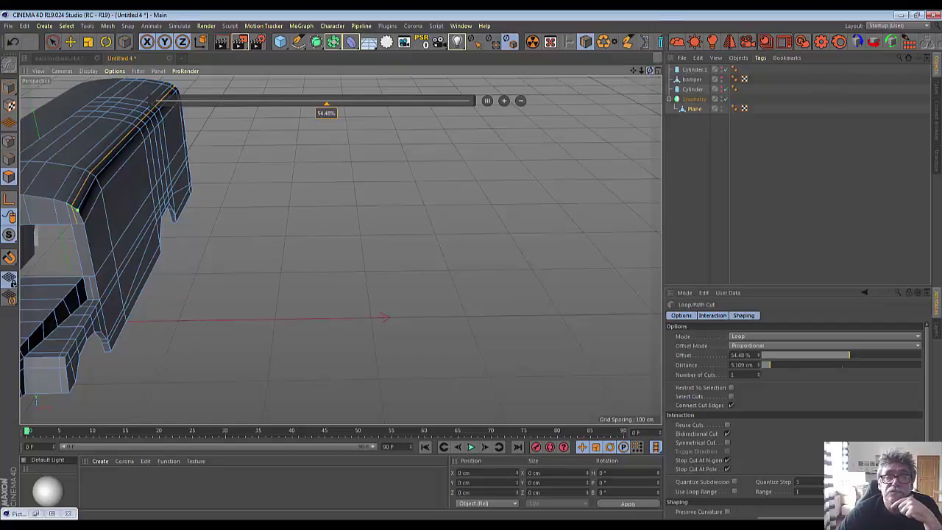
alt+drag(132, 227, 133, 230)
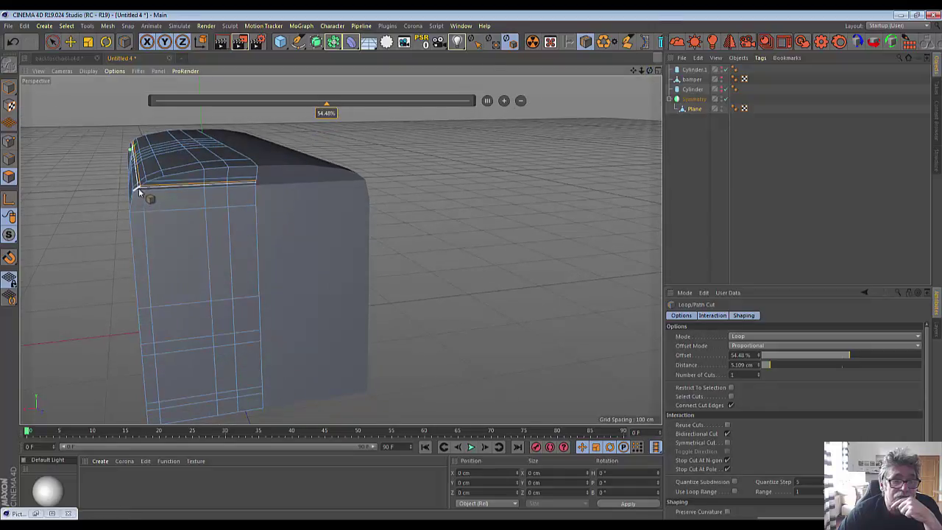
Step: Try a Line Cut on the cab's front edge, then cancel it
click(124, 43)
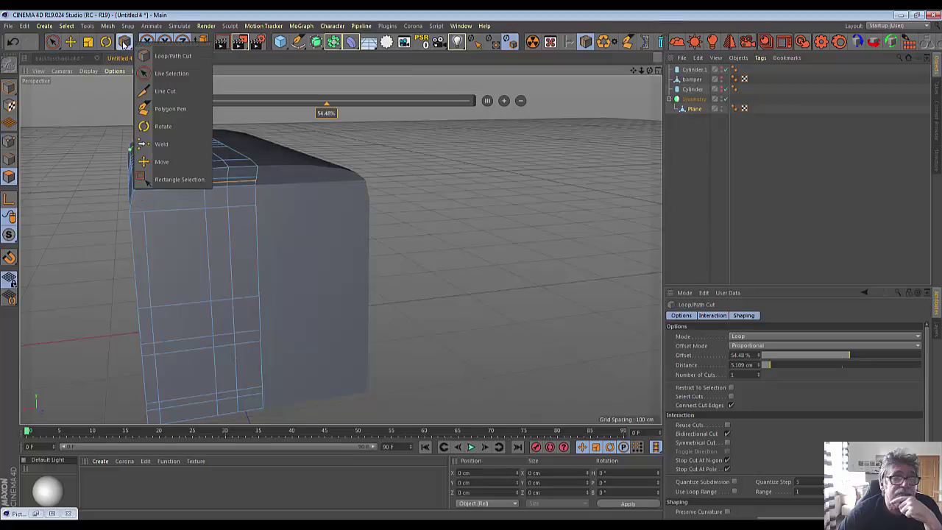
click(165, 90)
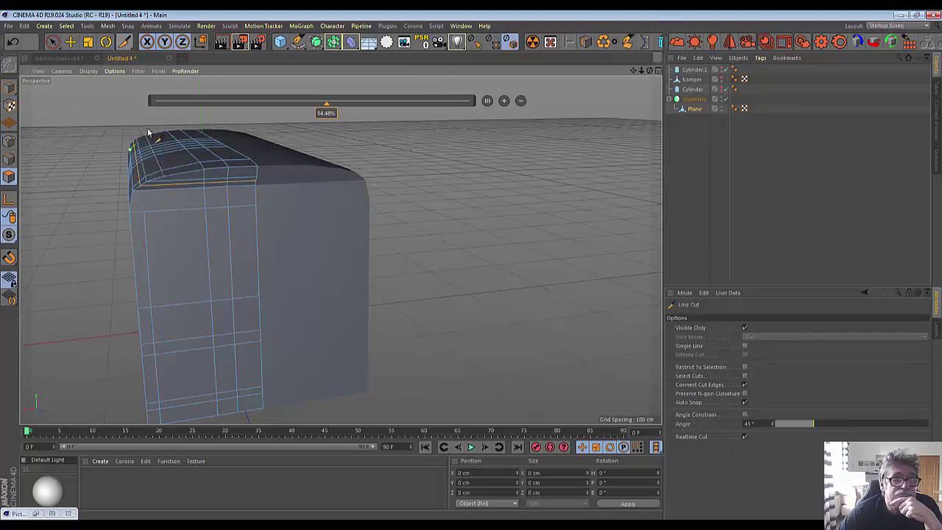
click(143, 210)
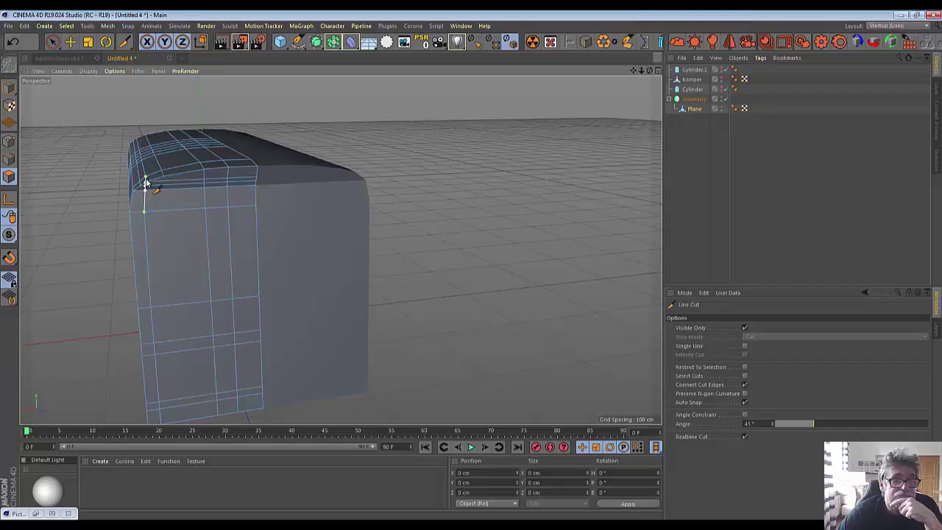
click(145, 188)
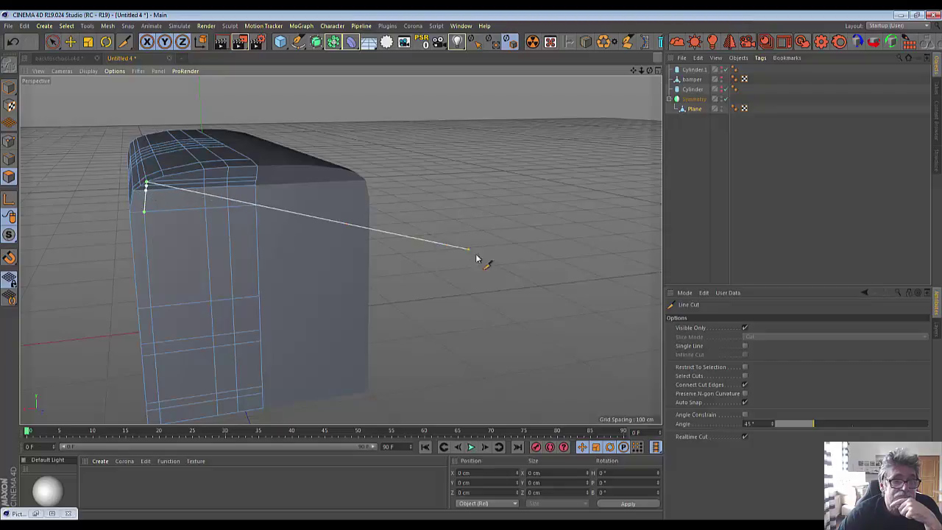
key(Escape)
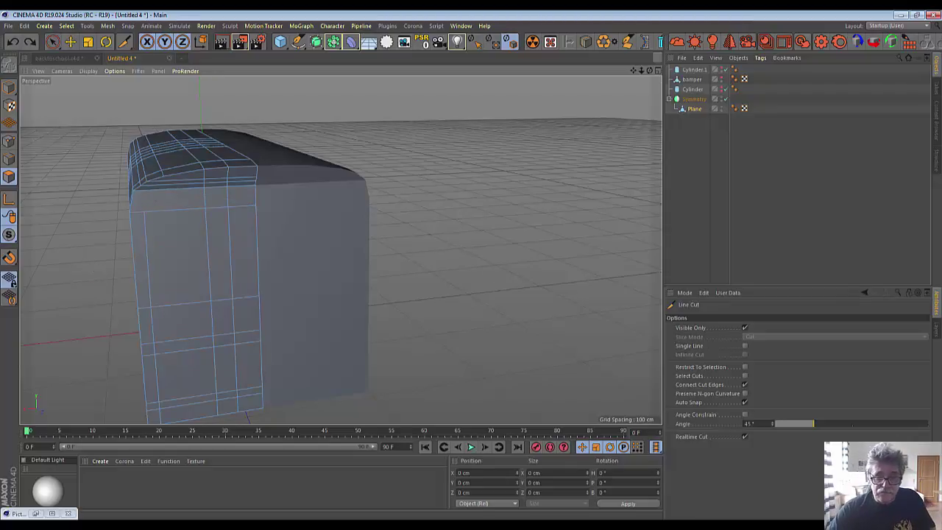
key(F10)
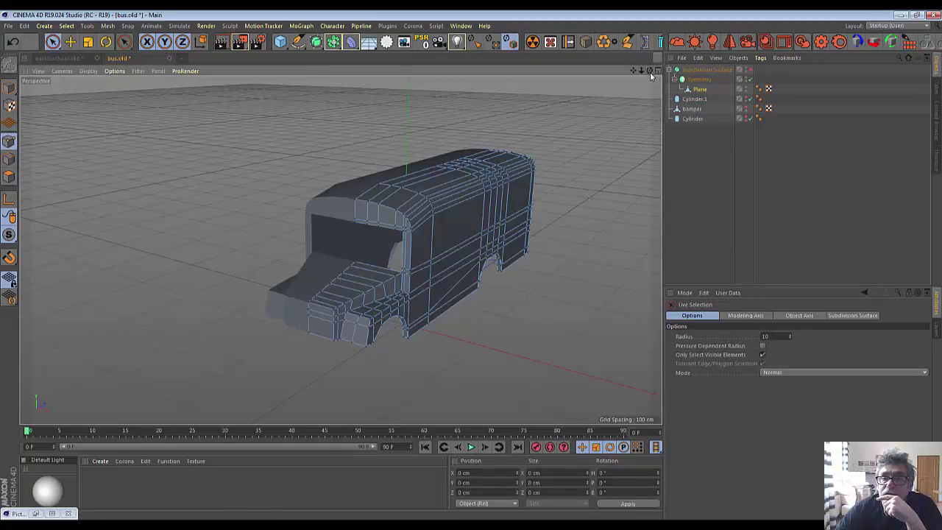
Step: Enable the Subdivision Surface object and zoom in on the smoothed bus body
drag(651, 76, 455, 256)
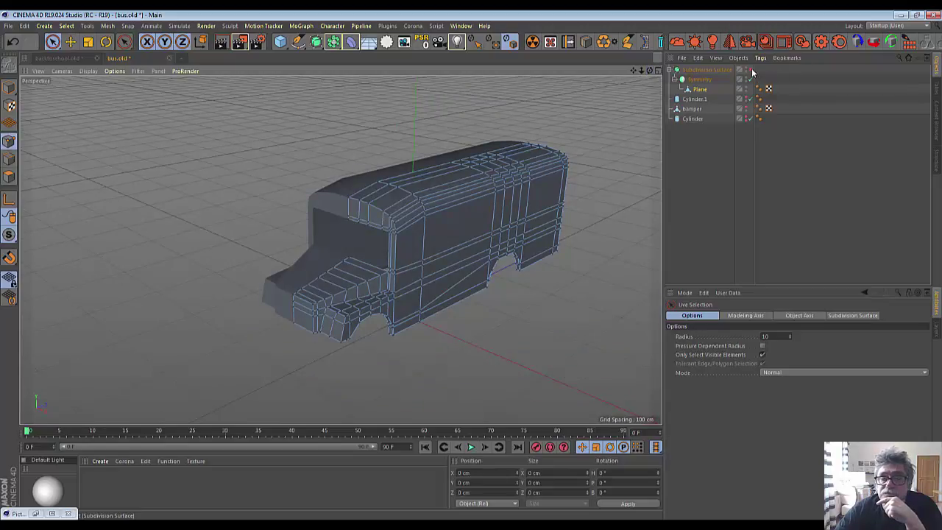
click(751, 70)
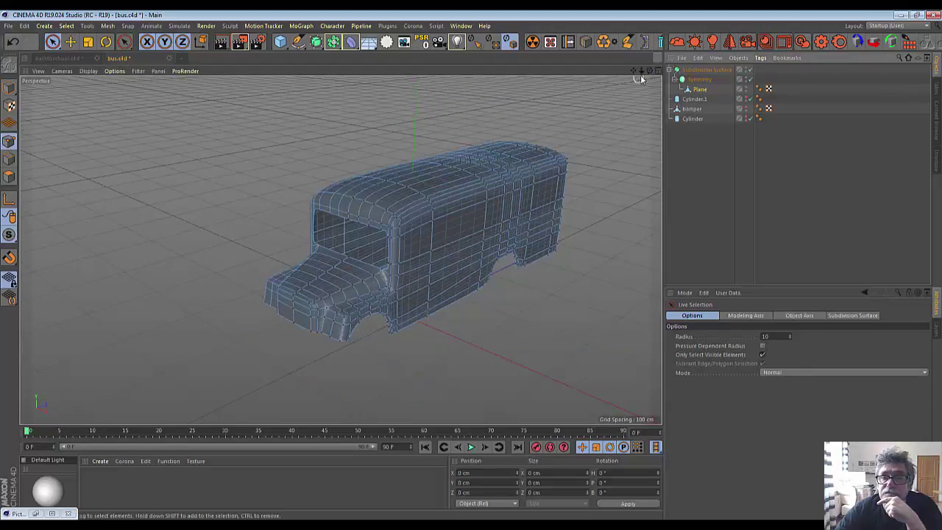
drag(640, 79, 518, 204)
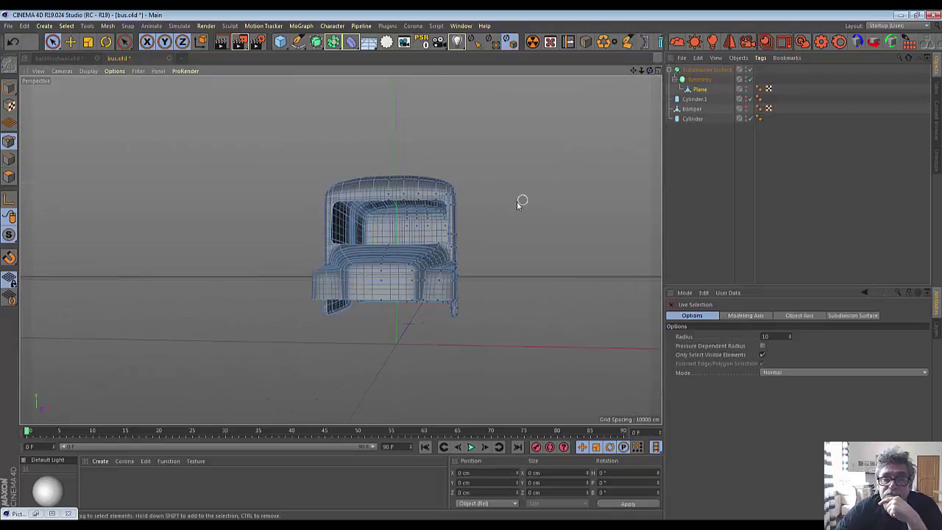
scroll(519, 202, up, 2)
scroll(513, 204, up, 2)
scroll(509, 207, up, 2)
scroll(500, 206, up, 2)
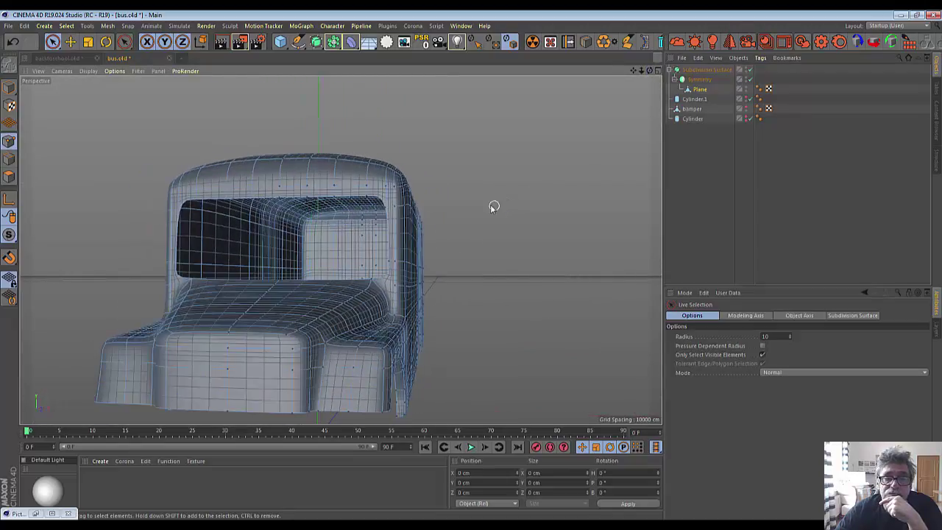
Step: Click and clear points near the cab's top edge, then cycle camera views of the bus
click(368, 197)
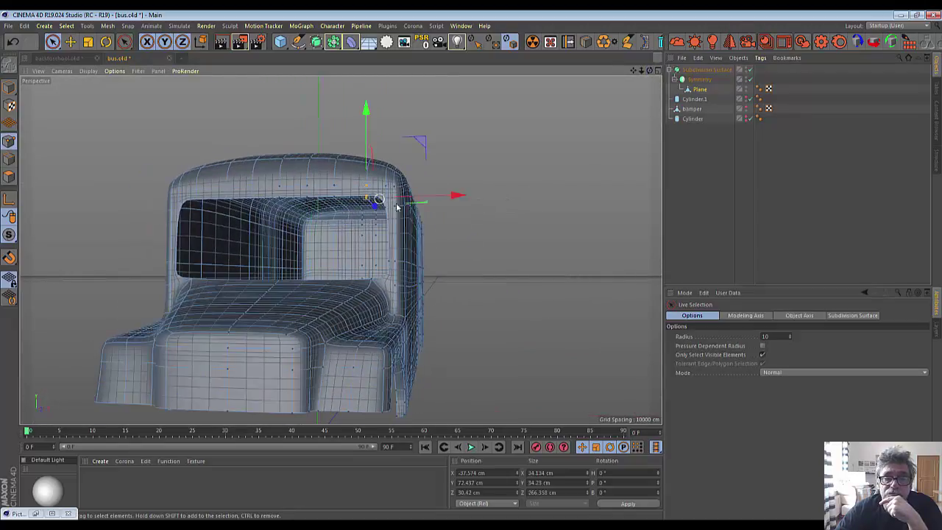
click(464, 187)
click(368, 190)
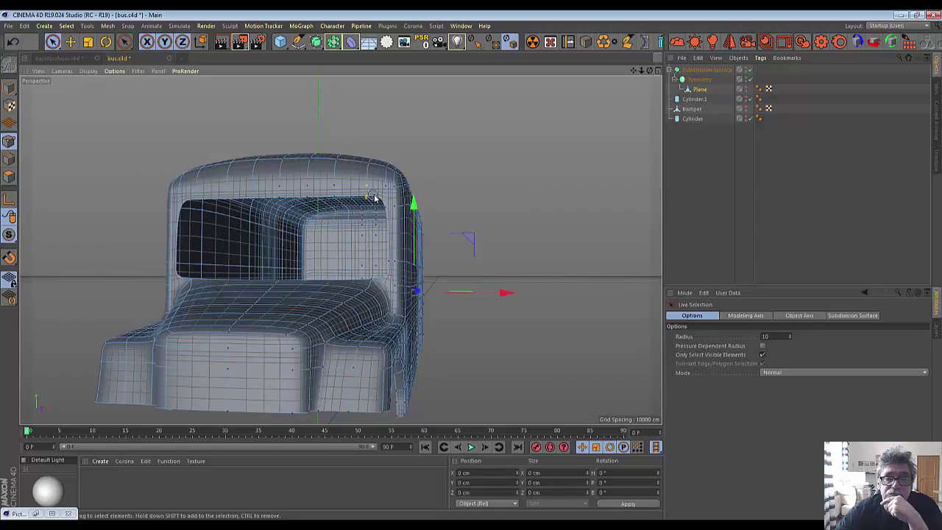
click(374, 197)
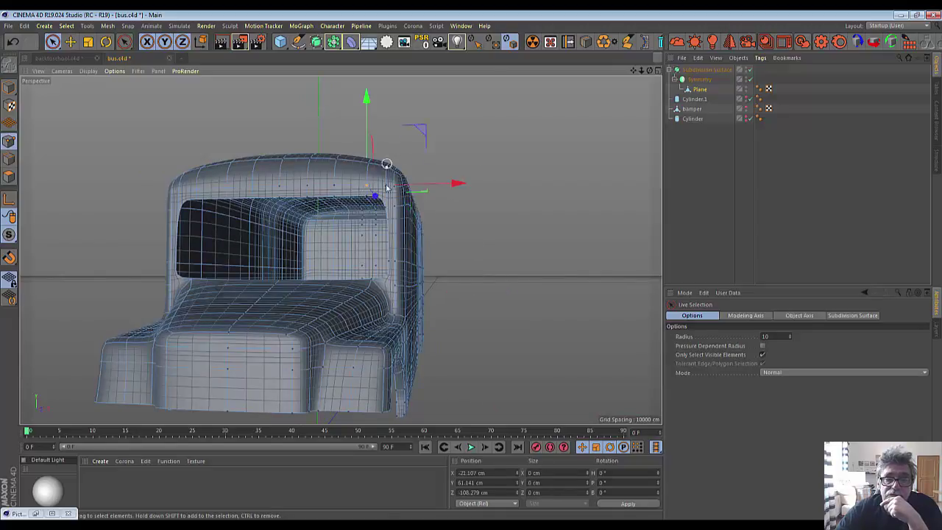
click(561, 211)
key(ctrl+shift+z)
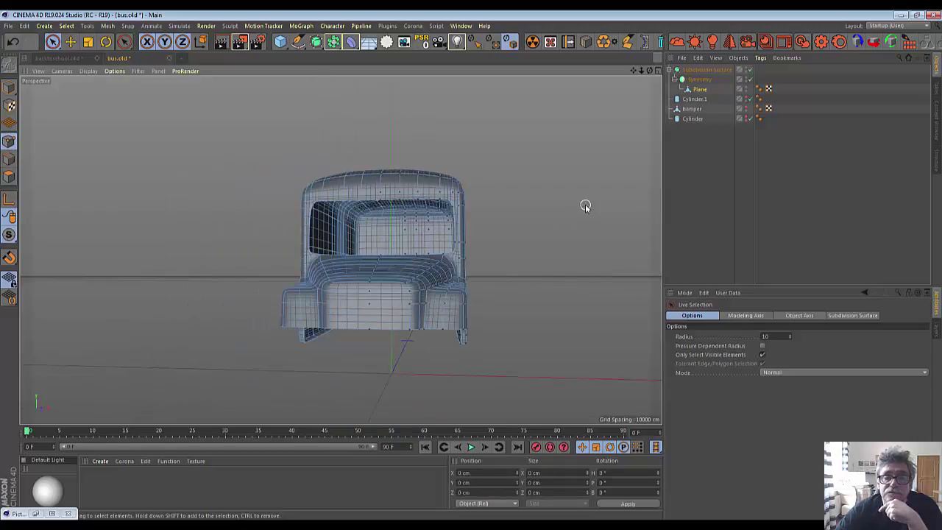
key(ctrl+shift+z)
key(ctrl+shift+z)
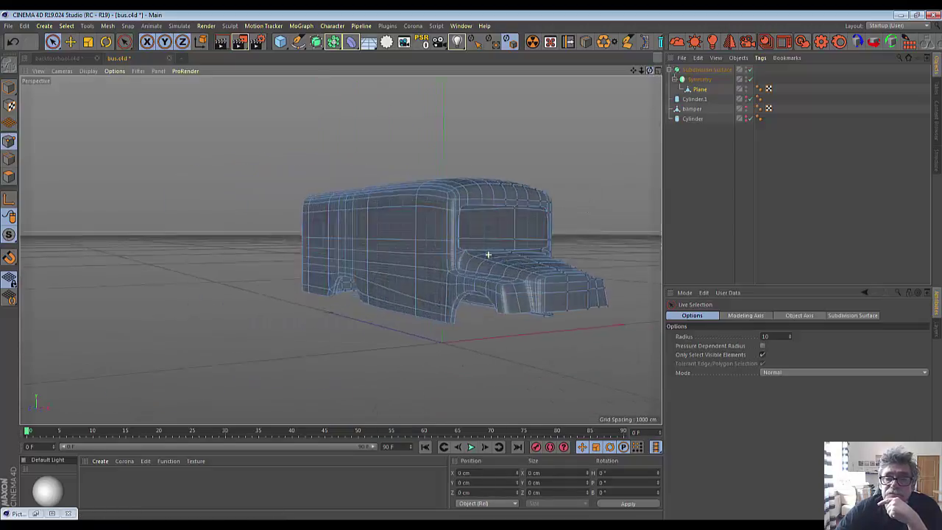
key(ctrl+shift+z)
key(ctrl+shift+z)
key(ctrl+shift+z)
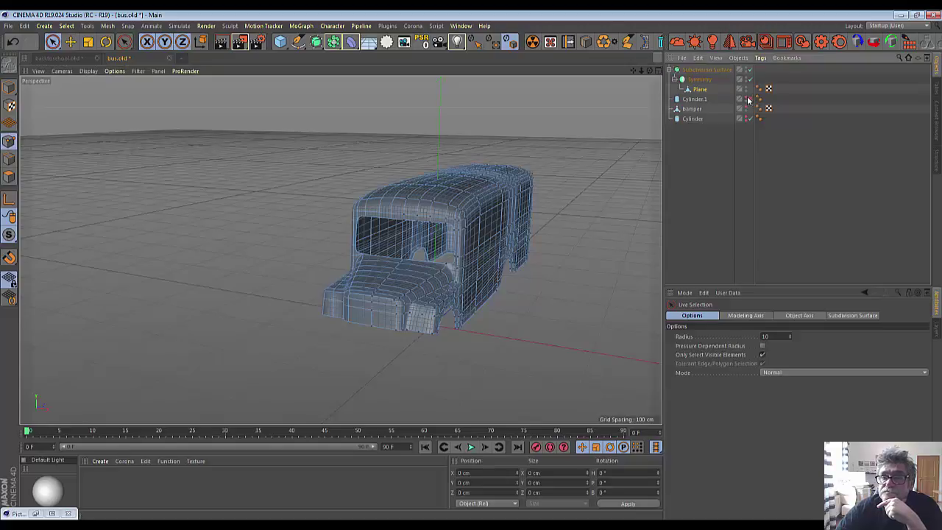
Step: Show the Cylinder.1 and Cylinder wheels and the bumper in the Object Manager
click(748, 98)
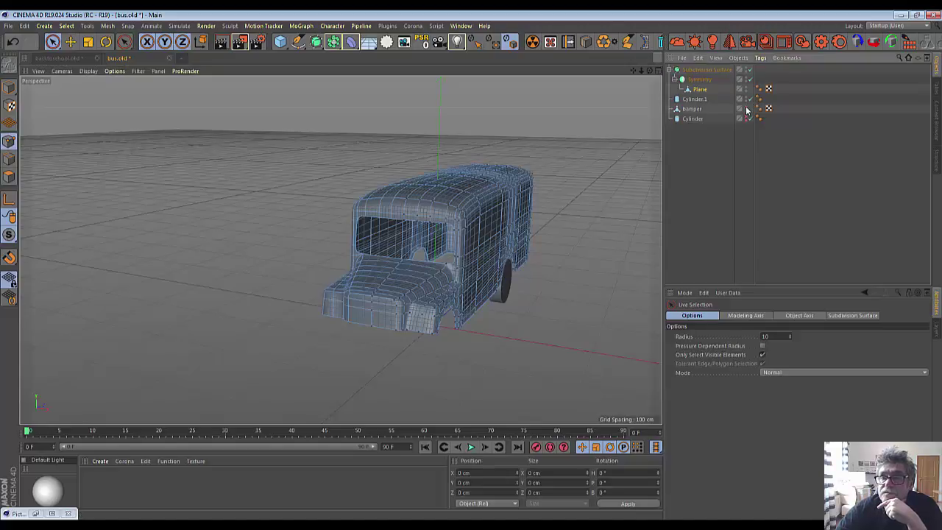
click(748, 108)
click(747, 117)
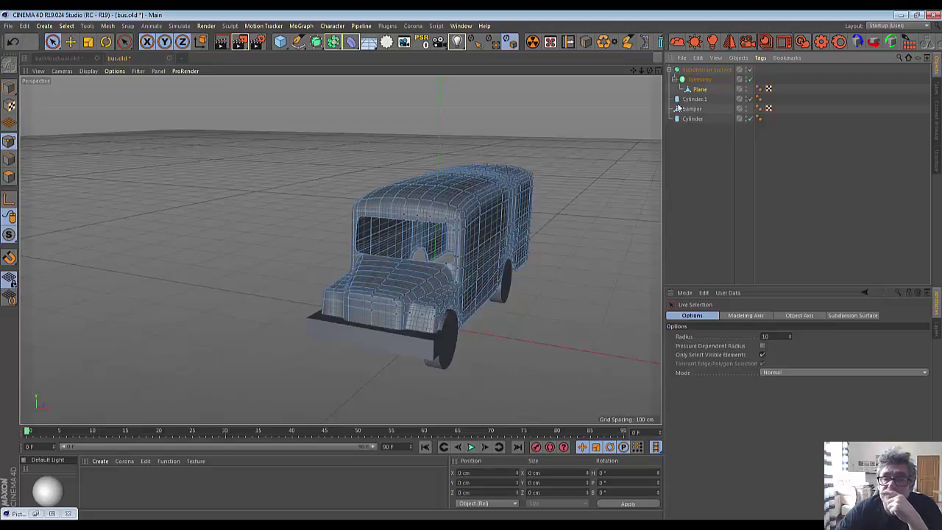
drag(649, 70, 515, 81)
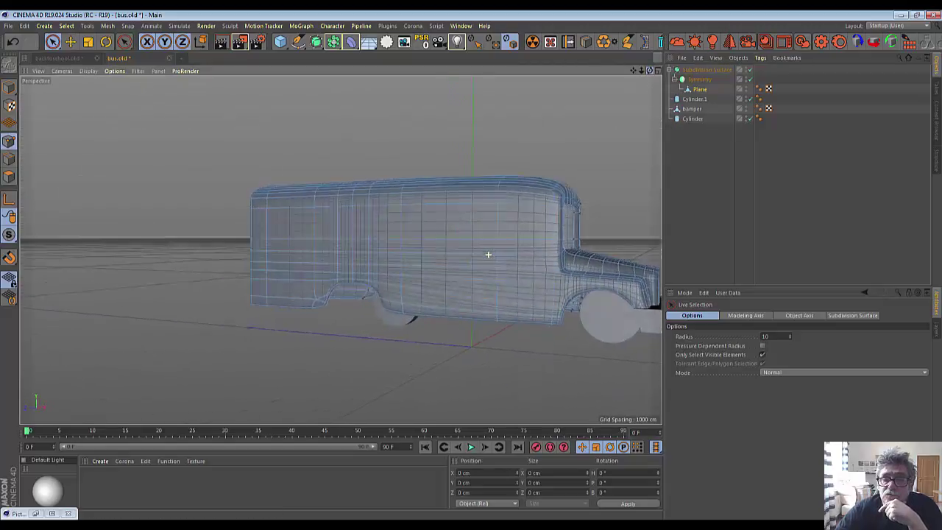
mouse_move(488, 254)
alt+mouse_down()
mouse_move(515, 254)
mouse_move(487, 254)
alt+mouse_up()
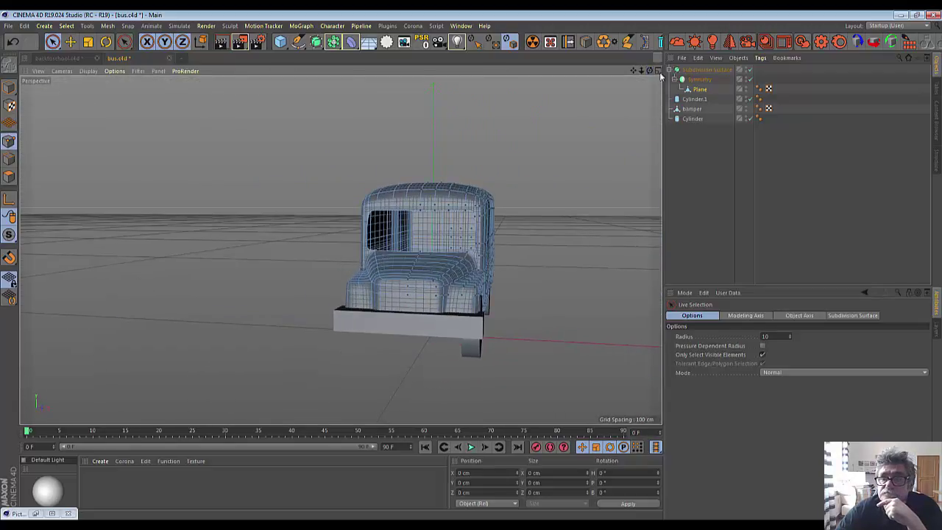
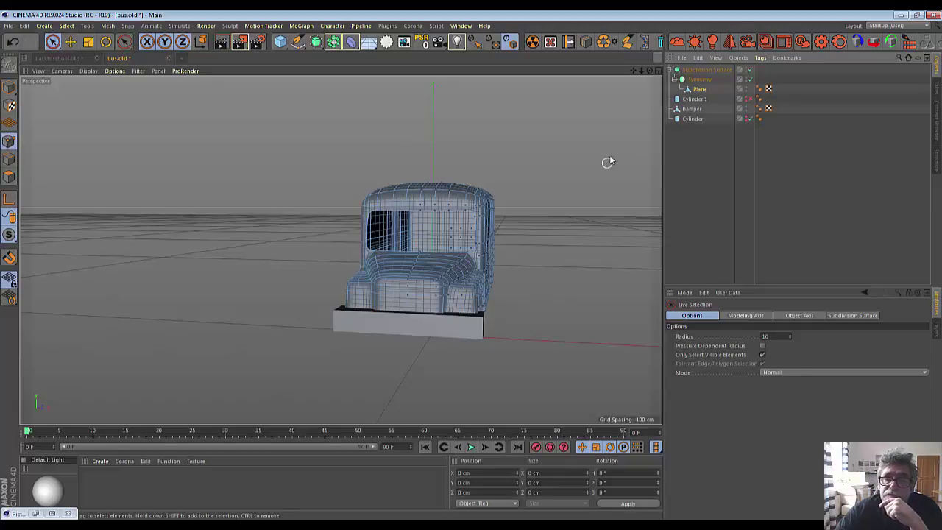
Step: Disable Subdivision Surface smoothing to reveal the bus body's low-poly cage
drag(633, 70, 416, 277)
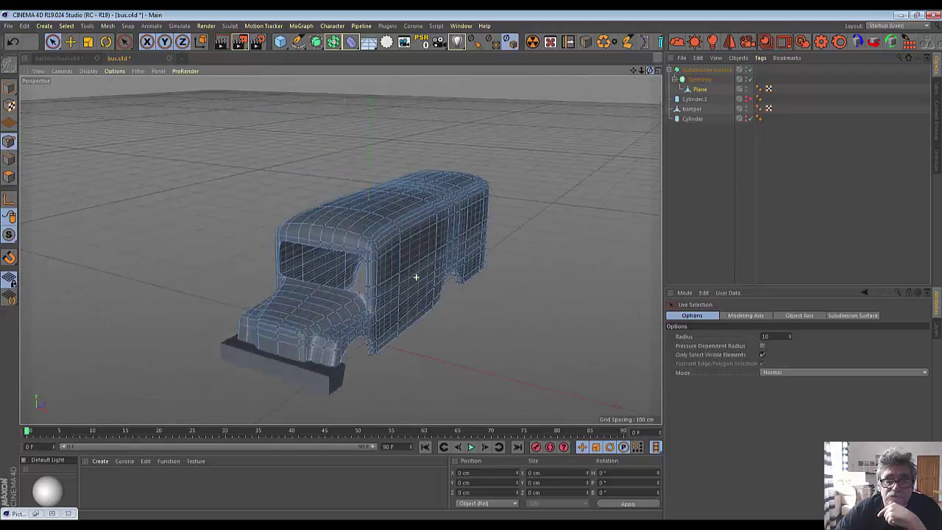
drag(415, 277, 416, 277)
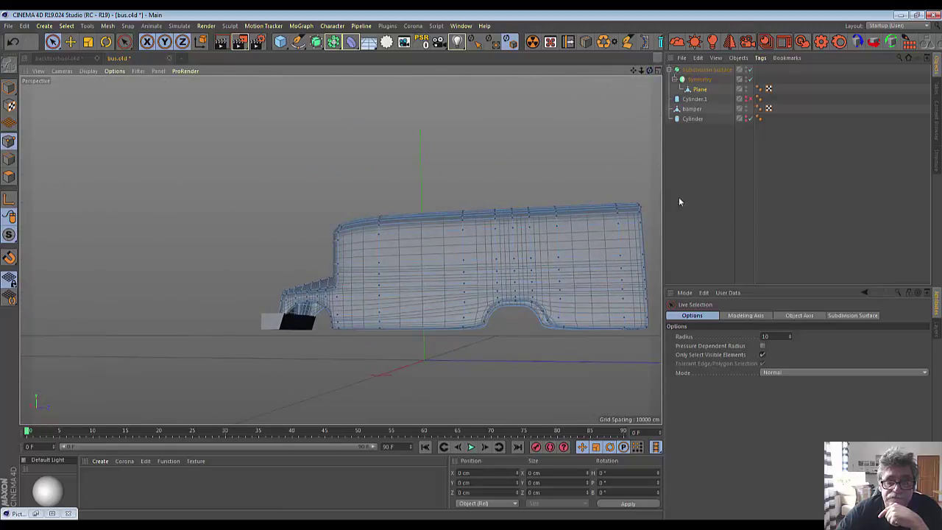
scroll(515, 307, up, 3)
scroll(504, 305, up, 3)
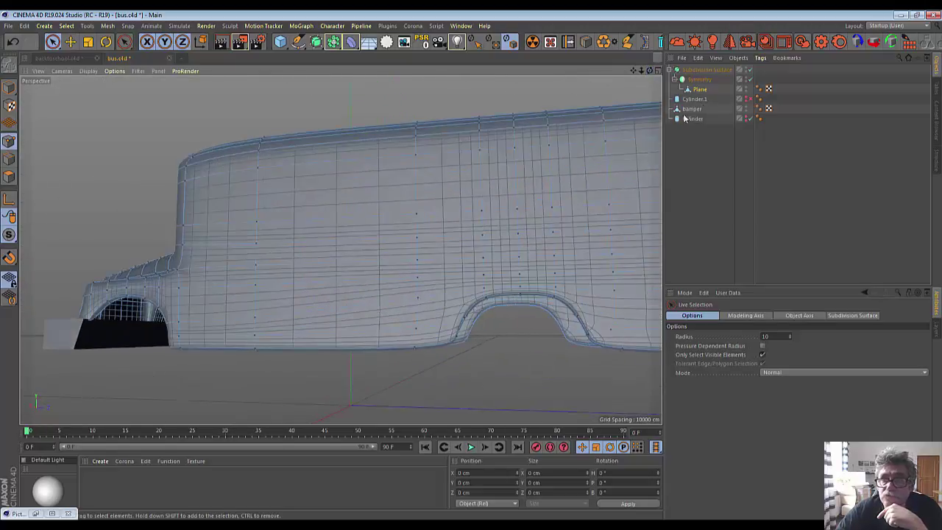
click(750, 70)
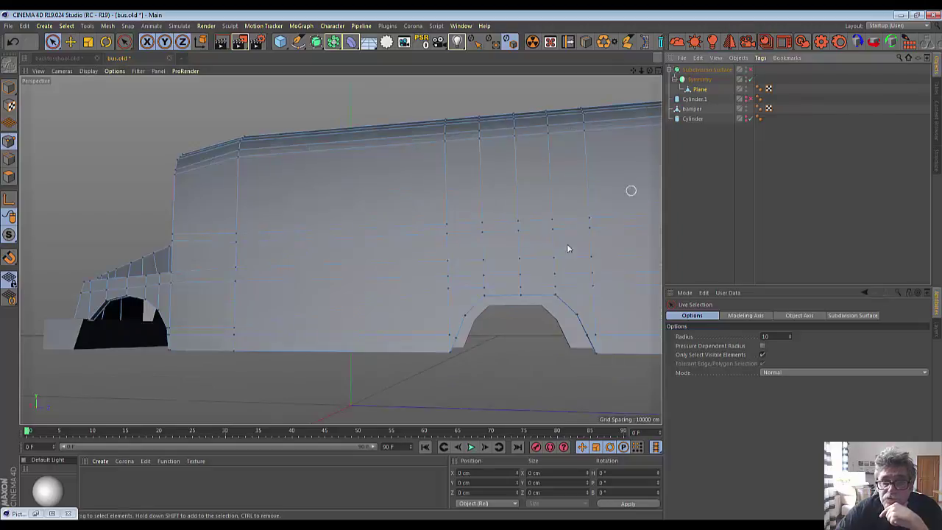
Step: Raise two rear wheel-arch points about 7.655 cm and 8.649 cm along Y
click(447, 336)
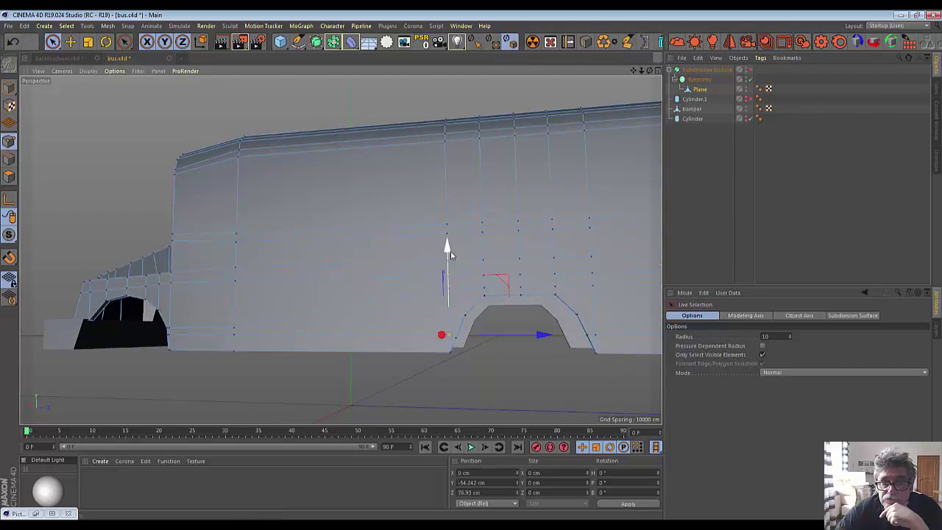
drag(450, 245, 448, 235)
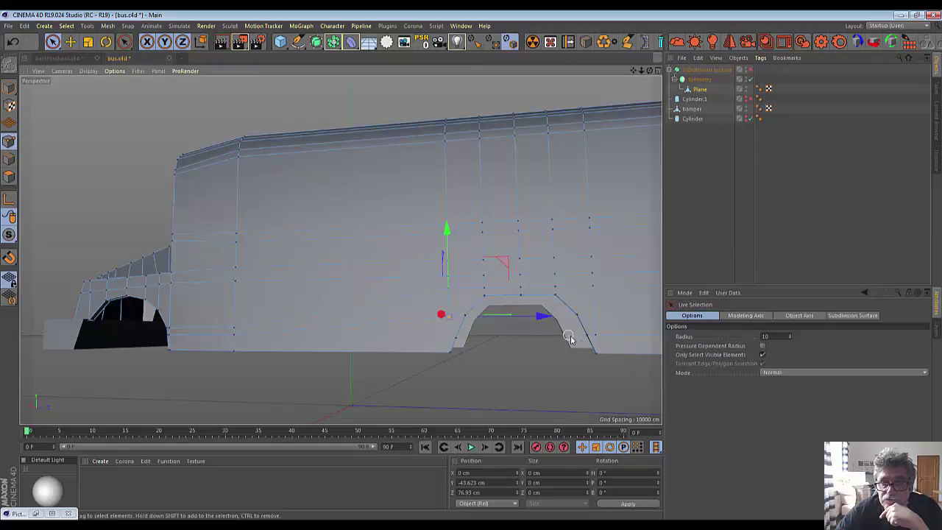
click(597, 335)
drag(593, 252, 593, 251)
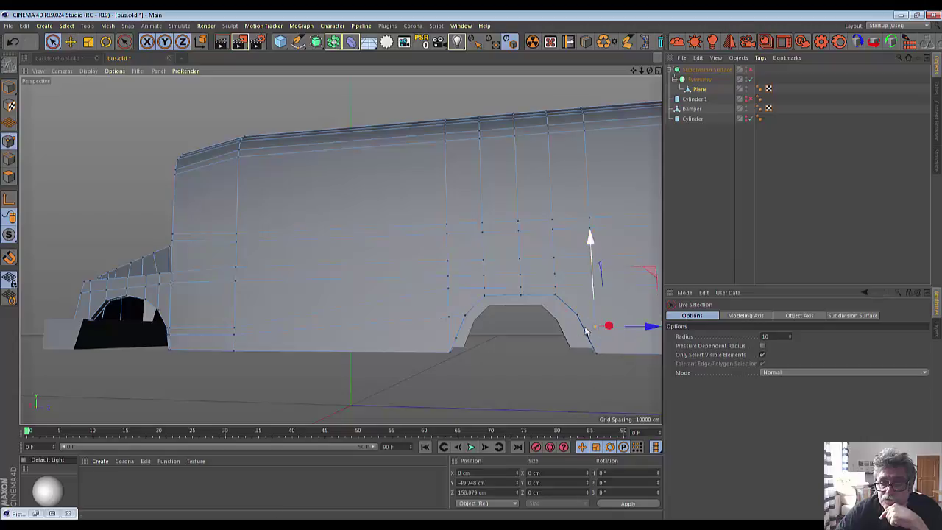
scroll(581, 395, down, 4)
scroll(578, 398, up, 1)
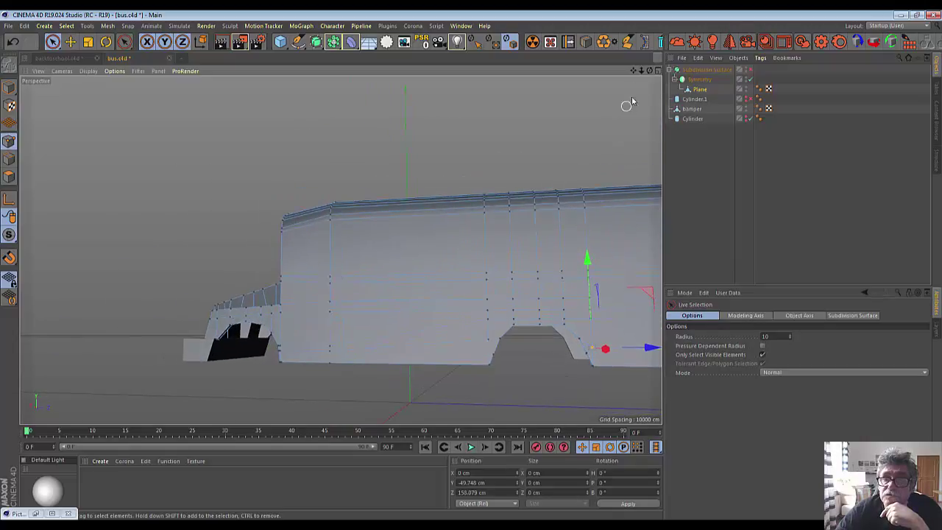
Step: Centre the wheel arch in view and move another arch point about 3.811 cm
click(634, 70)
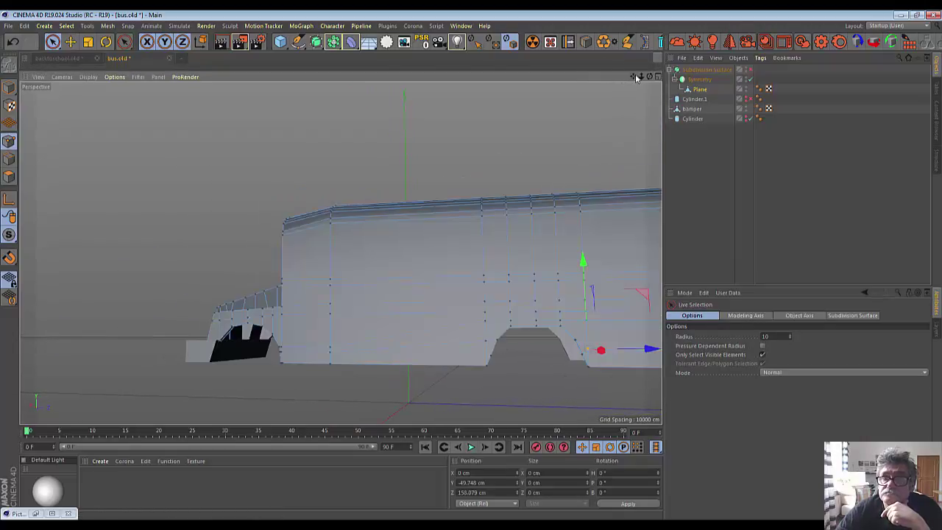
drag(637, 78, 341, 252)
scroll(562, 143, up, 1)
scroll(373, 406, up, 3)
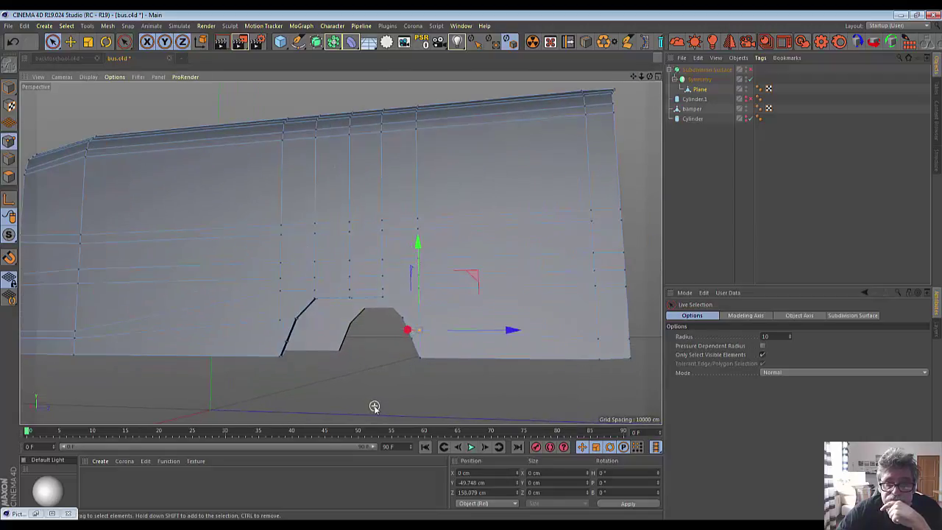
click(412, 342)
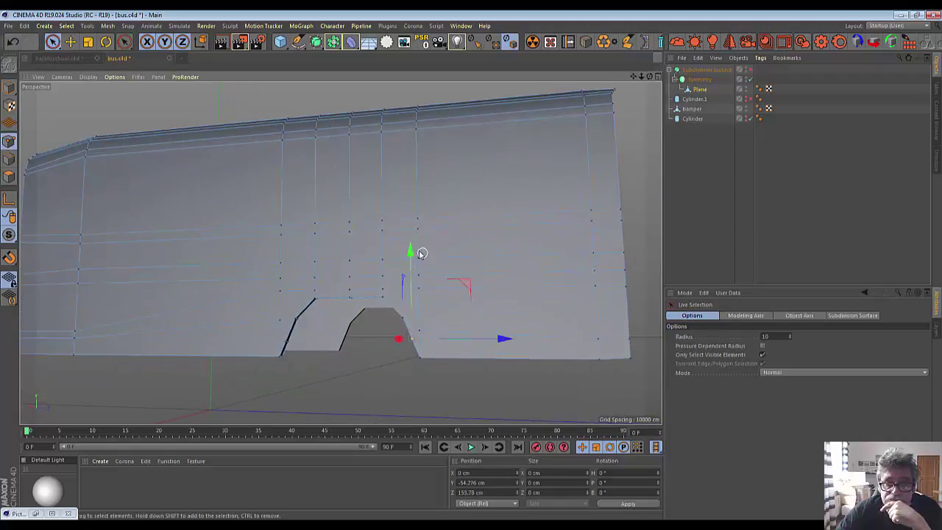
drag(418, 252, 410, 251)
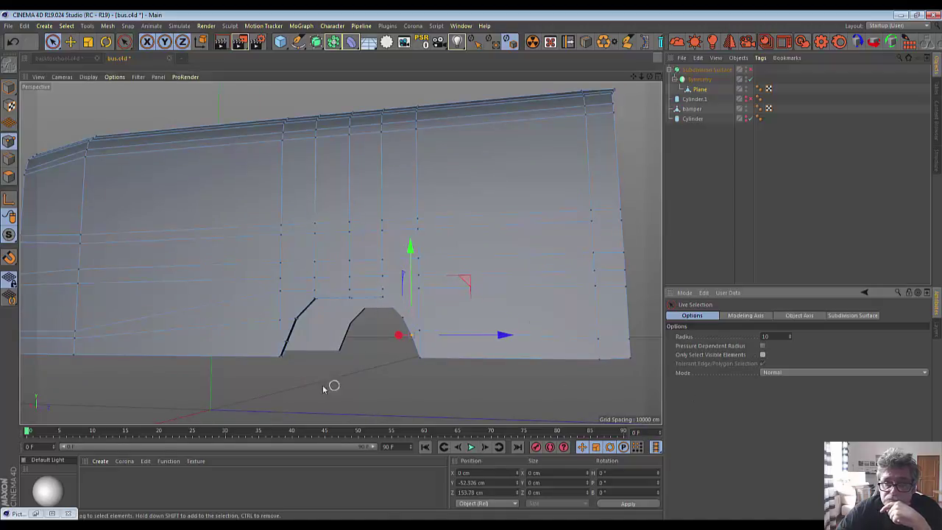
Step: Select two points near the wheel arch and view them from a low angle
click(357, 353)
click(399, 338)
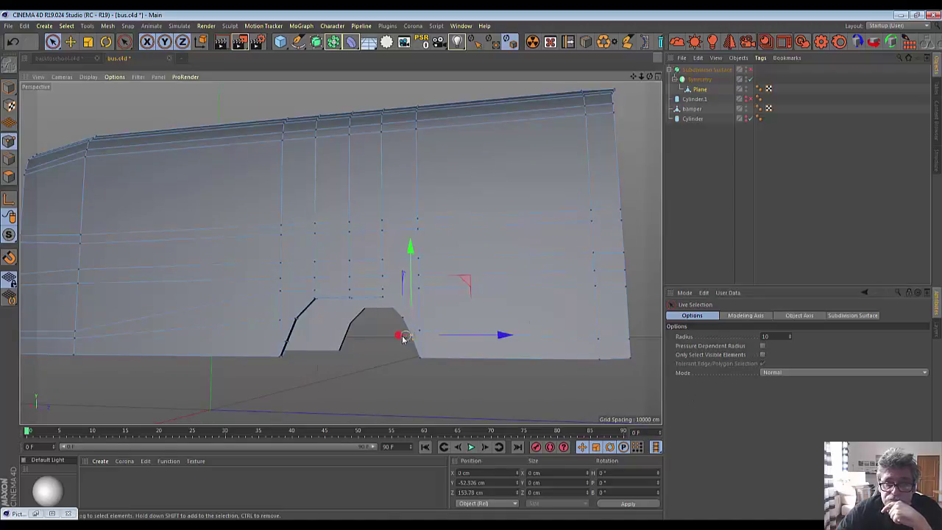
shift+click(402, 338)
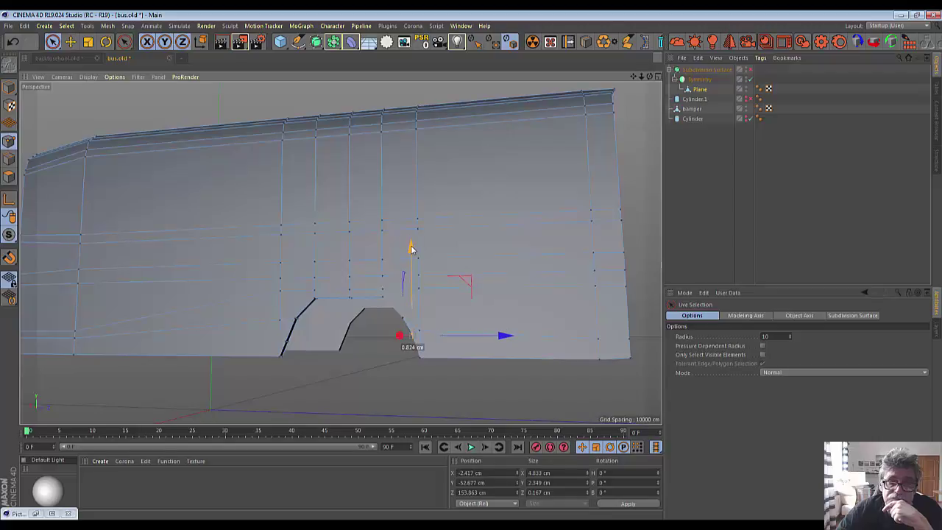
mouse_move(650, 77)
mouse_down()
mouse_move(341, 253)
mouse_move(660, 79)
mouse_up()
alt+drag(398, 317, 397, 319)
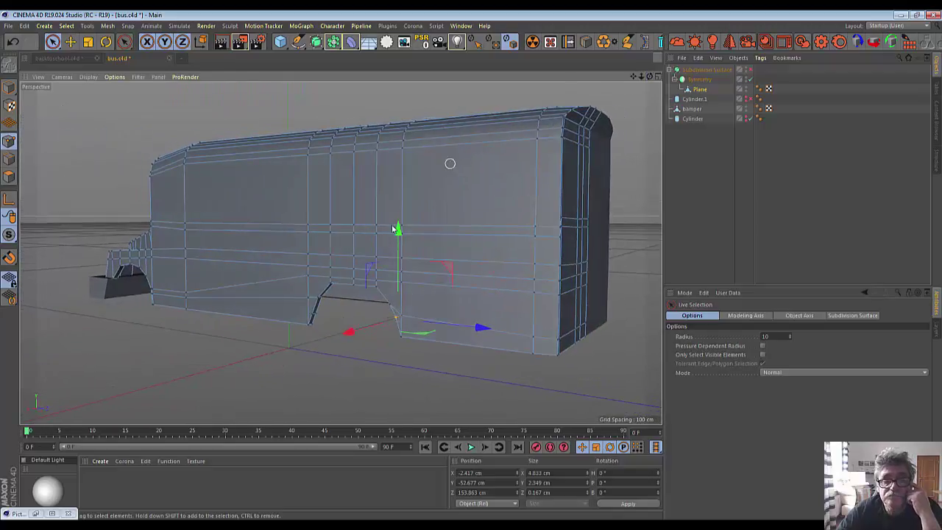
Step: Lower the two wheel-arch corner points by about 10.175 cm and 15.679 cm
click(313, 317)
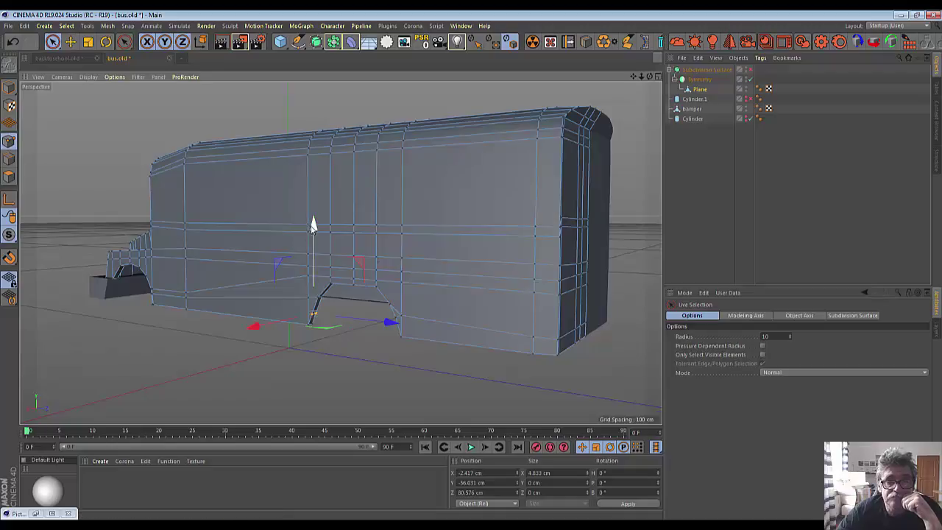
drag(312, 224, 313, 237)
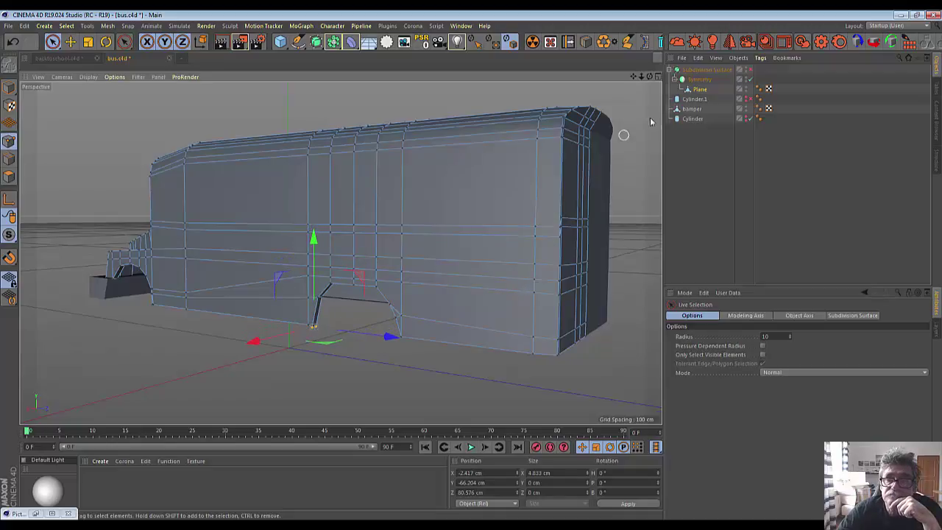
drag(649, 77, 369, 357)
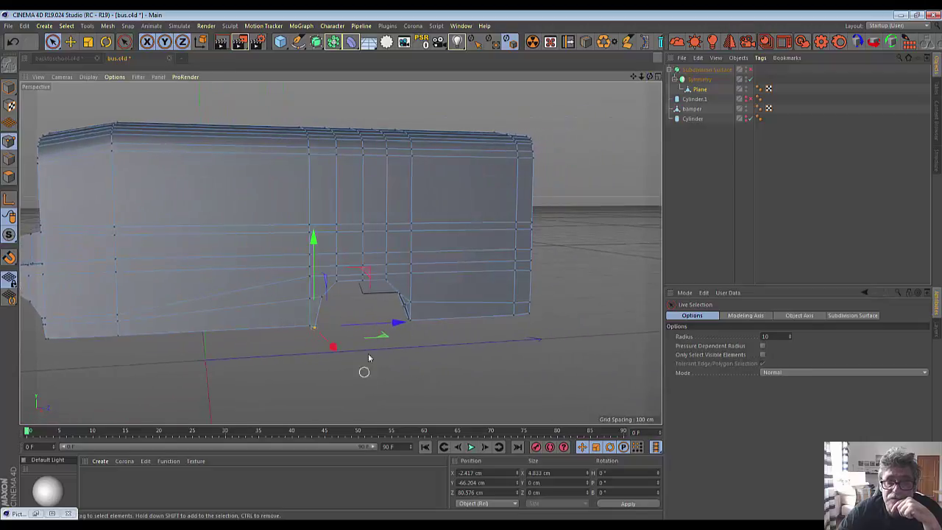
click(404, 307)
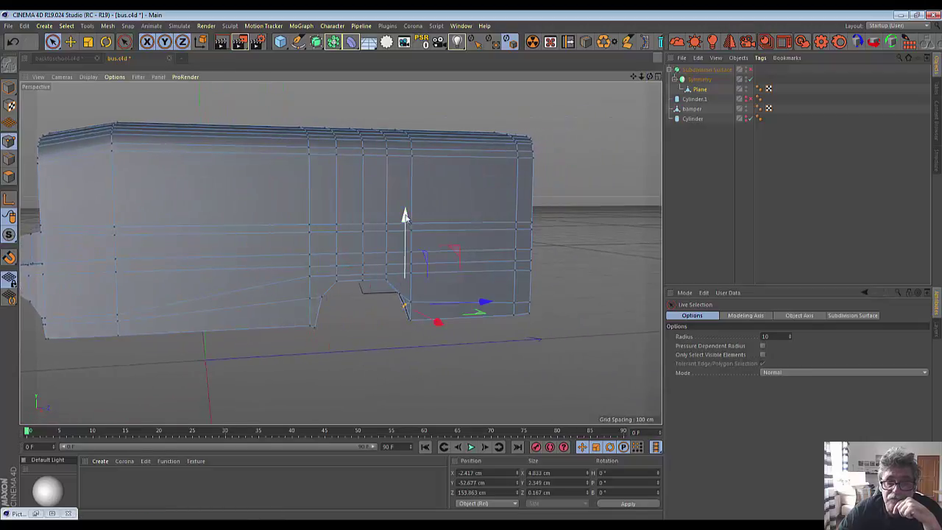
drag(404, 217, 398, 233)
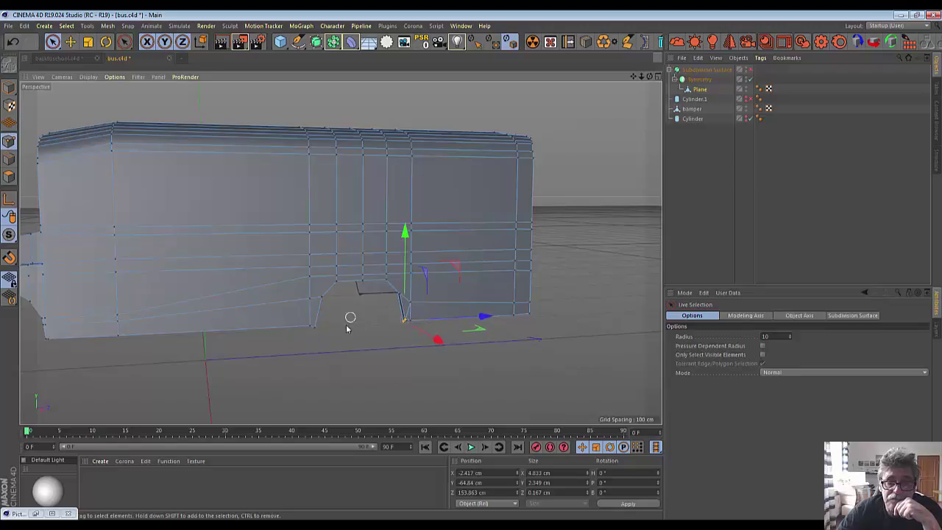
scroll(349, 322, up, 3)
scroll(343, 328, up, 2)
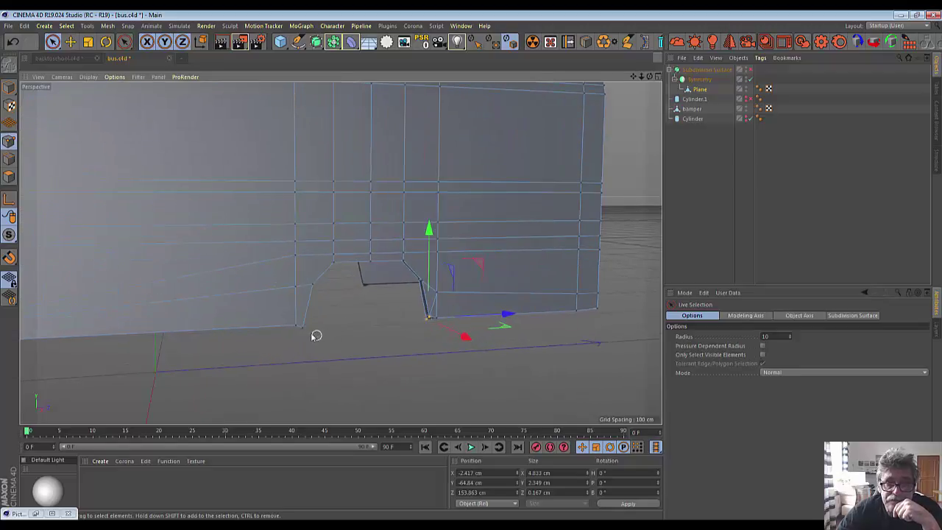
Step: Work in the enlarged side view and raise a wheel-arch point slightly
middle_click(631, 116)
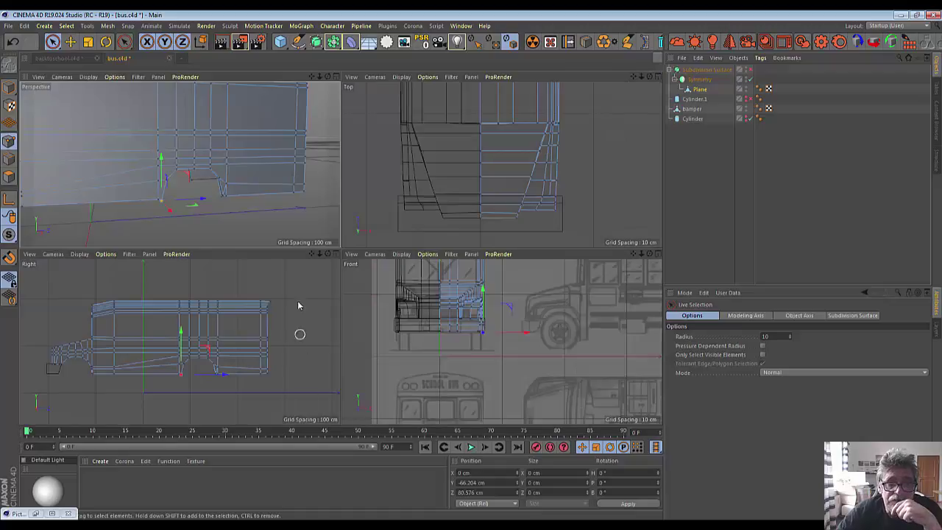
middle_click(338, 264)
scroll(234, 397, up, 3)
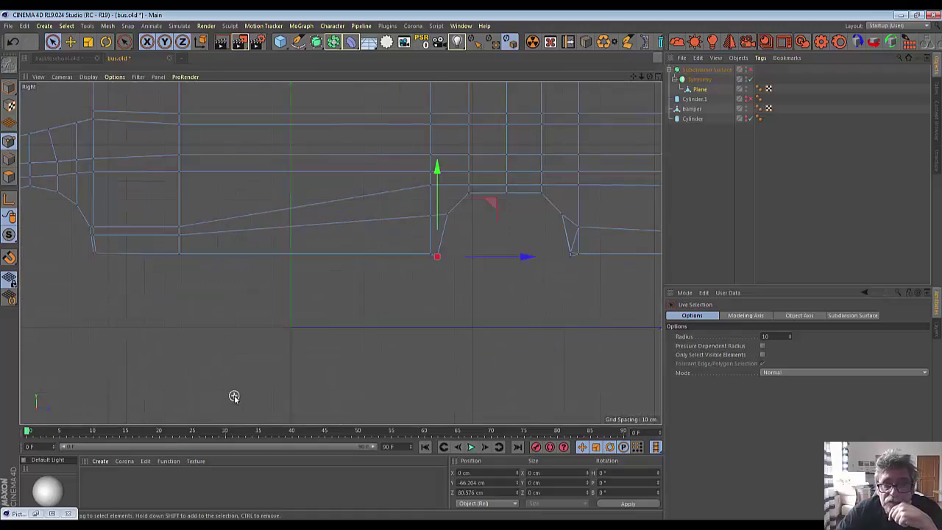
drag(438, 181, 438, 178)
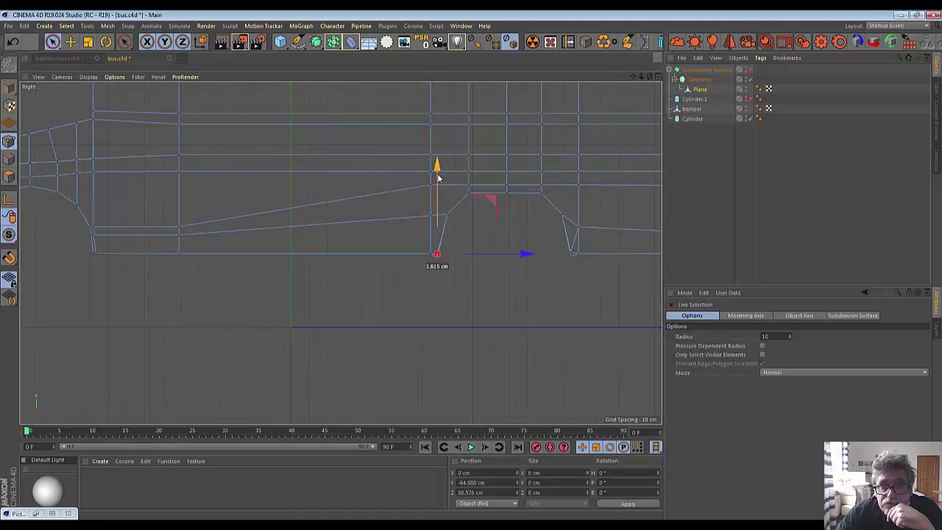
click(462, 281)
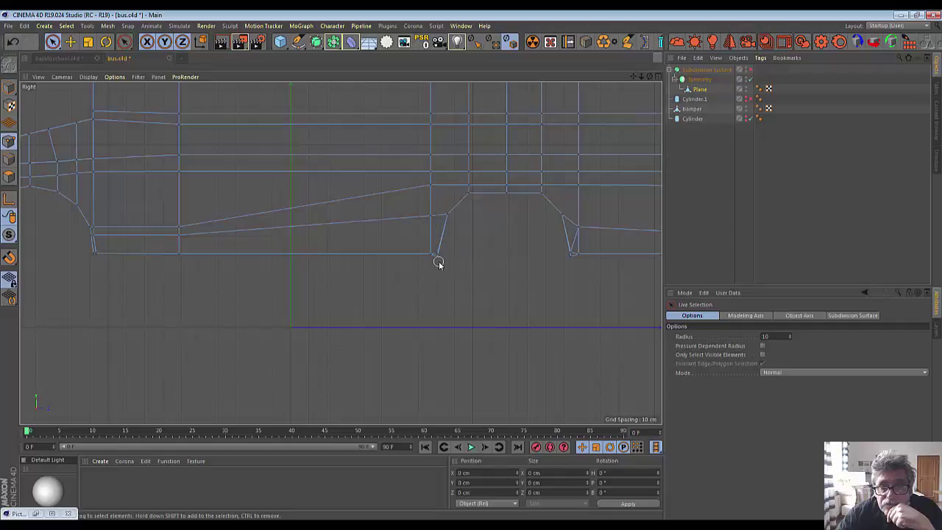
Step: Nudge the bottom points at the rear arch's front and back slightly upward
click(437, 257)
click(440, 267)
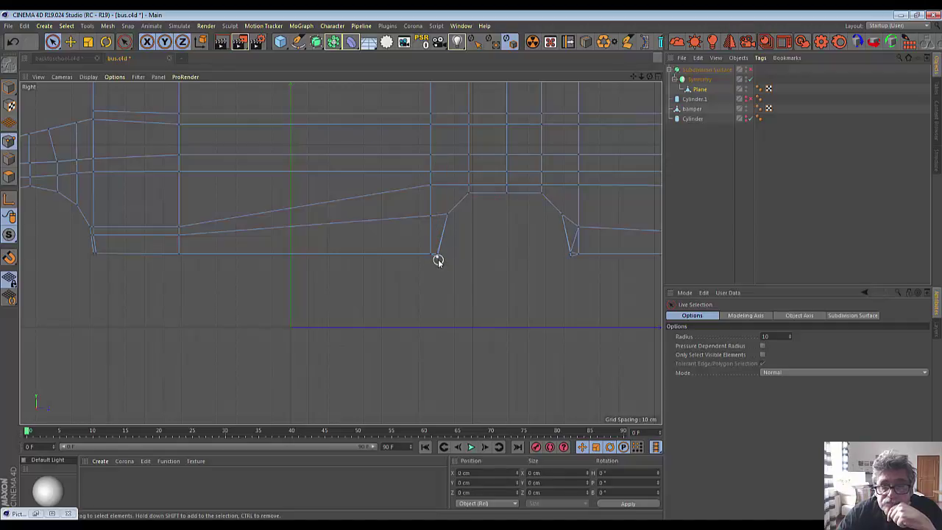
click(437, 255)
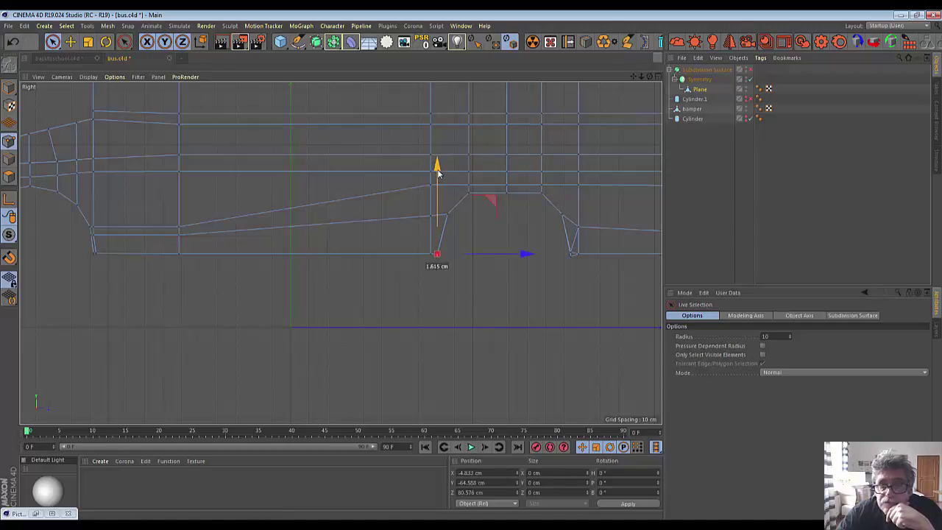
click(570, 256)
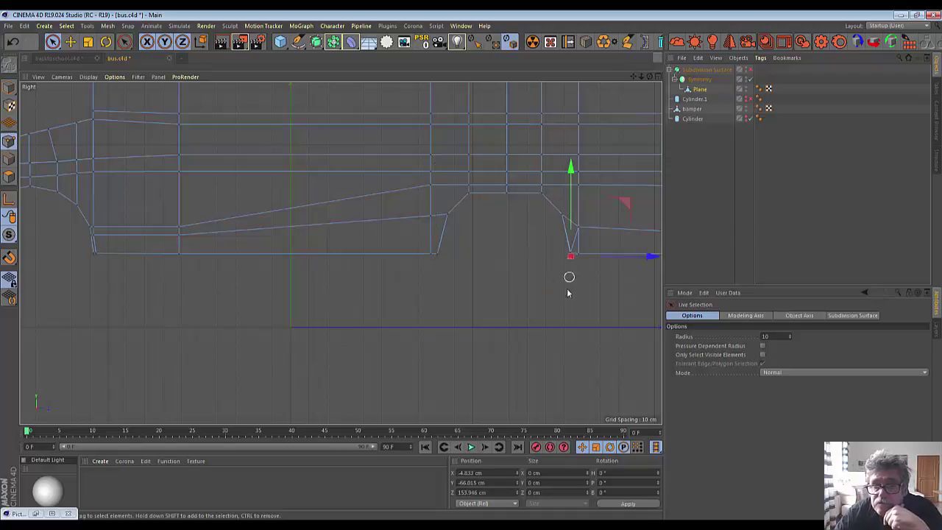
drag(571, 167, 569, 165)
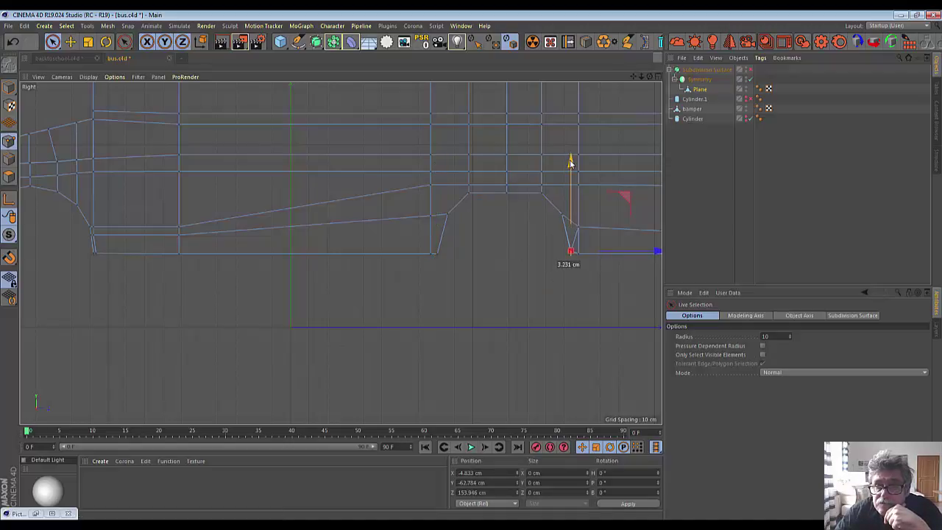
scroll(571, 275, up, 2)
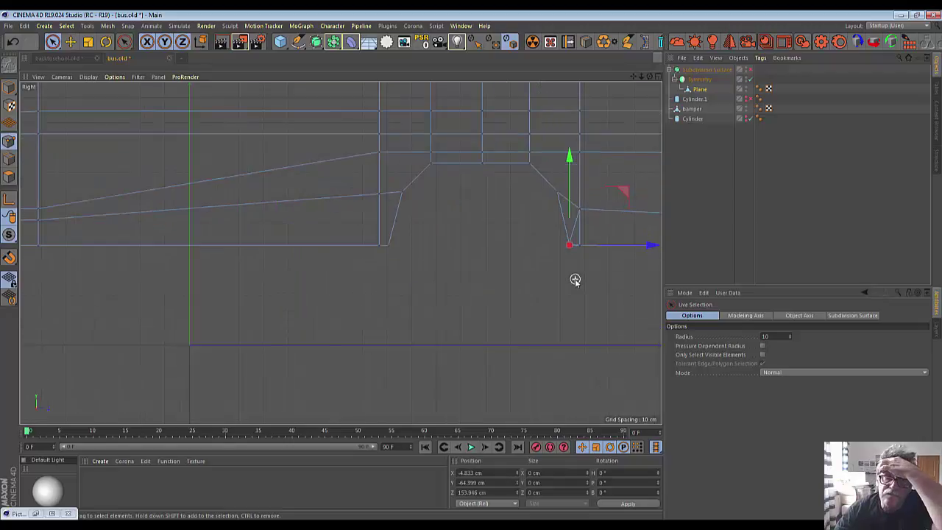
scroll(571, 275, up, 2)
click(575, 219)
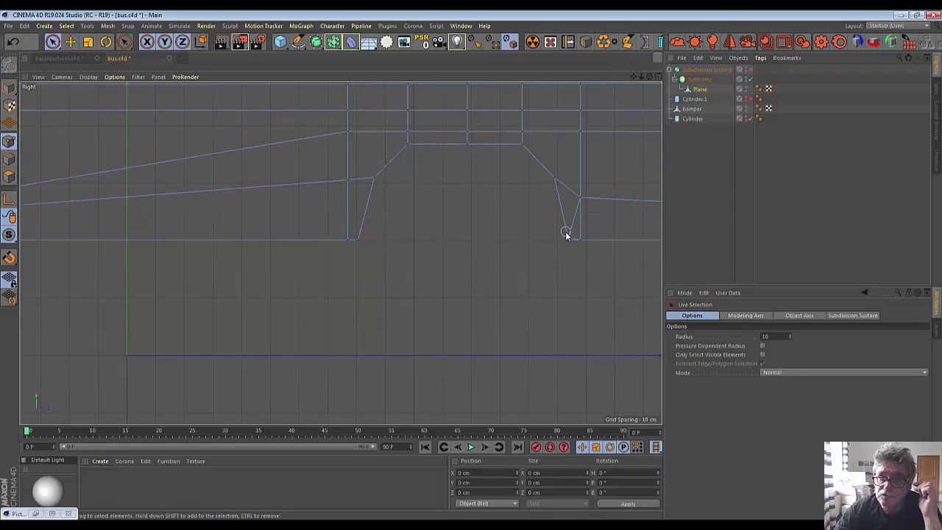
click(569, 234)
drag(570, 150, 567, 152)
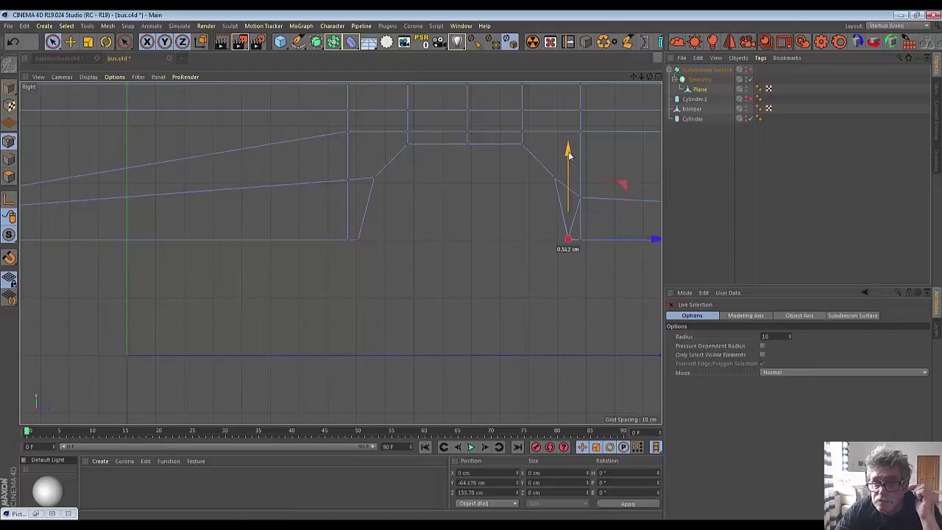
Step: Melt the slanted edge behind the rear wheel arch in Edge mode
click(9, 159)
click(573, 225)
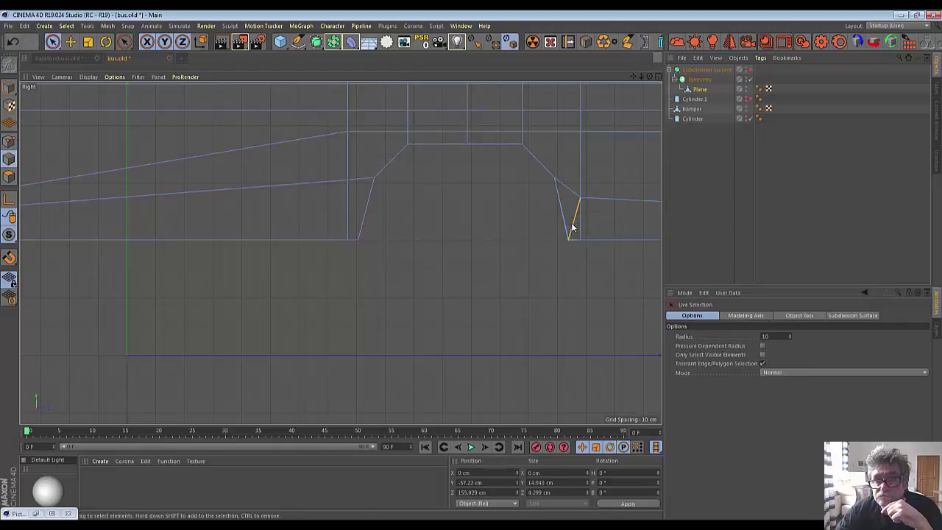
right_click(574, 226)
click(589, 460)
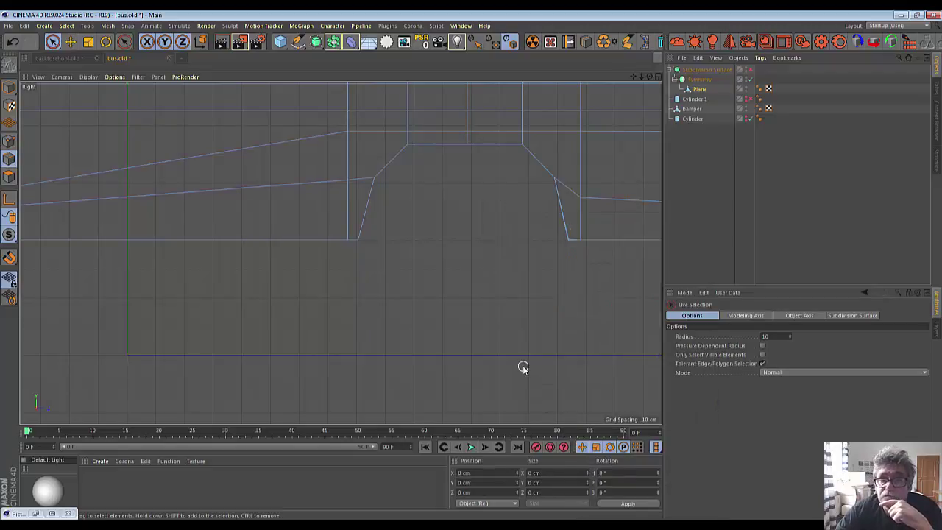
scroll(522, 366, down, 3)
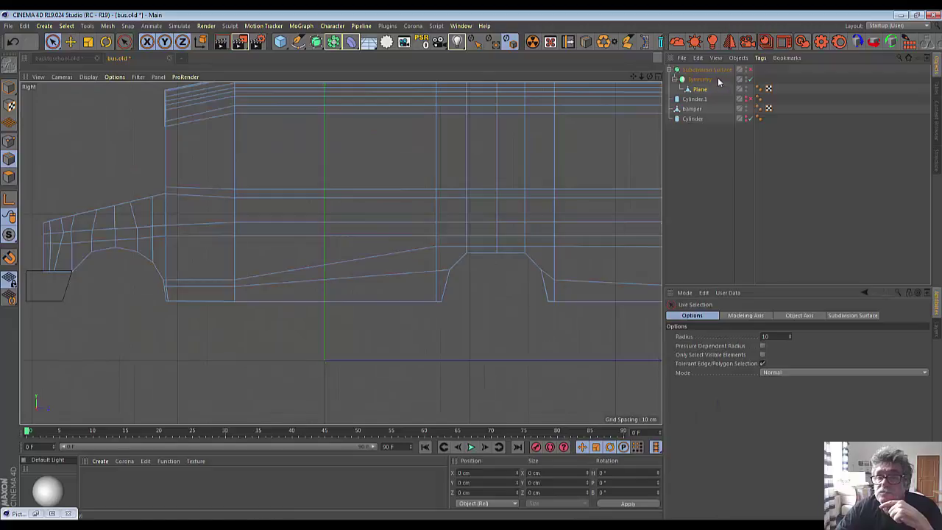
Step: Re-enable Subdivision Surface smoothing and orbit to inspect the rounded wheel arches
click(750, 70)
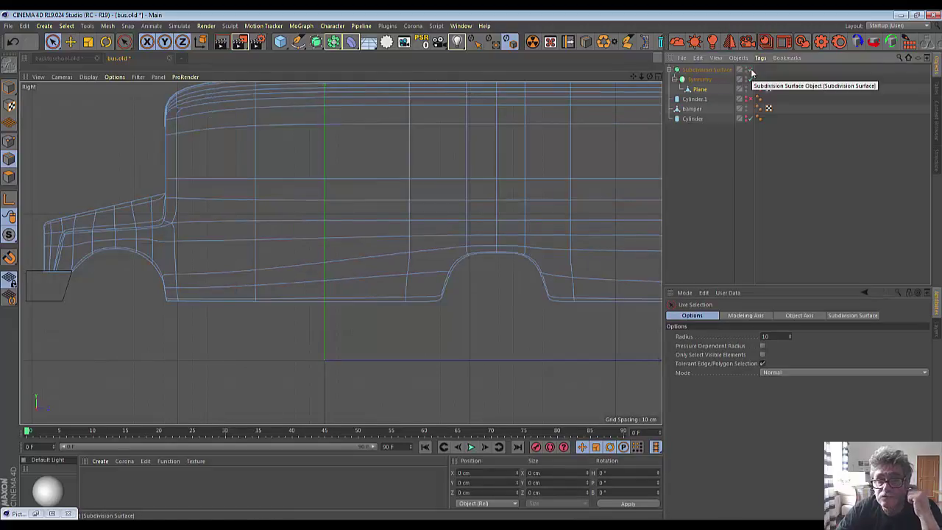
click(750, 70)
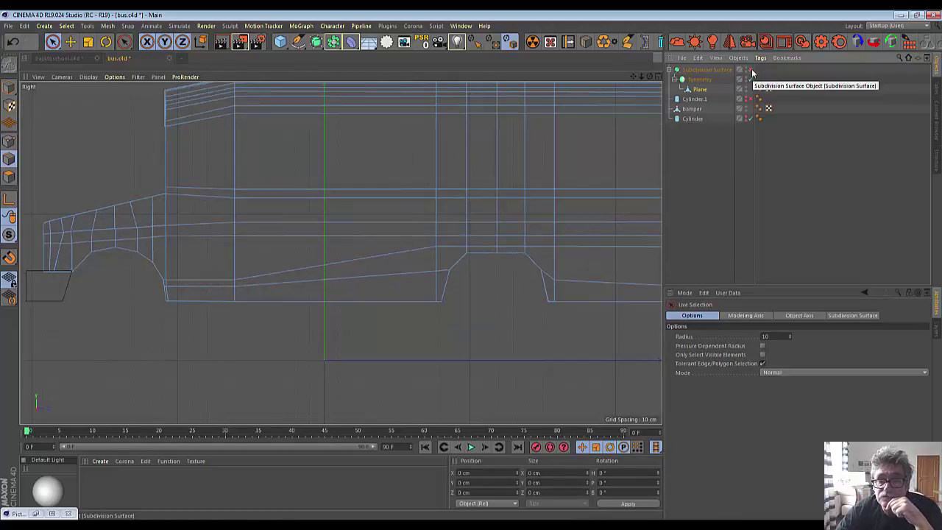
click(751, 70)
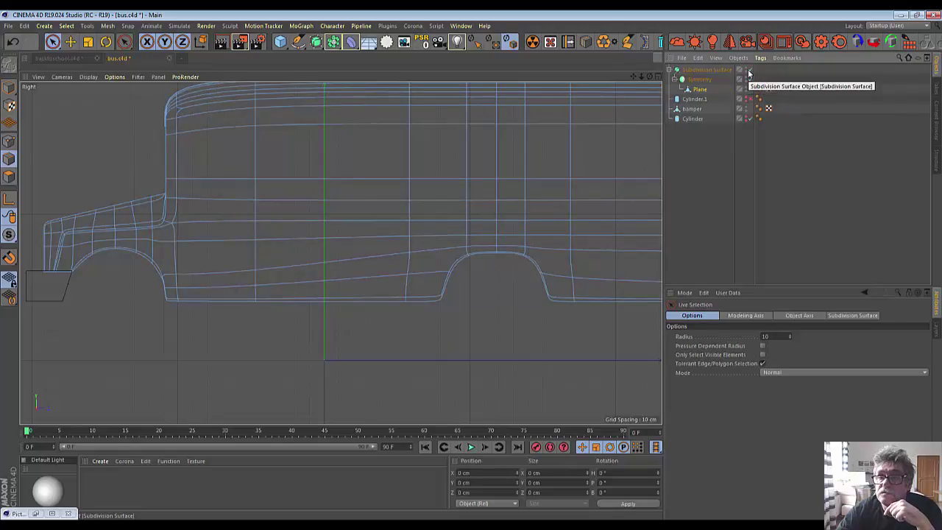
scroll(538, 276, down, 3)
scroll(533, 278, down, 3)
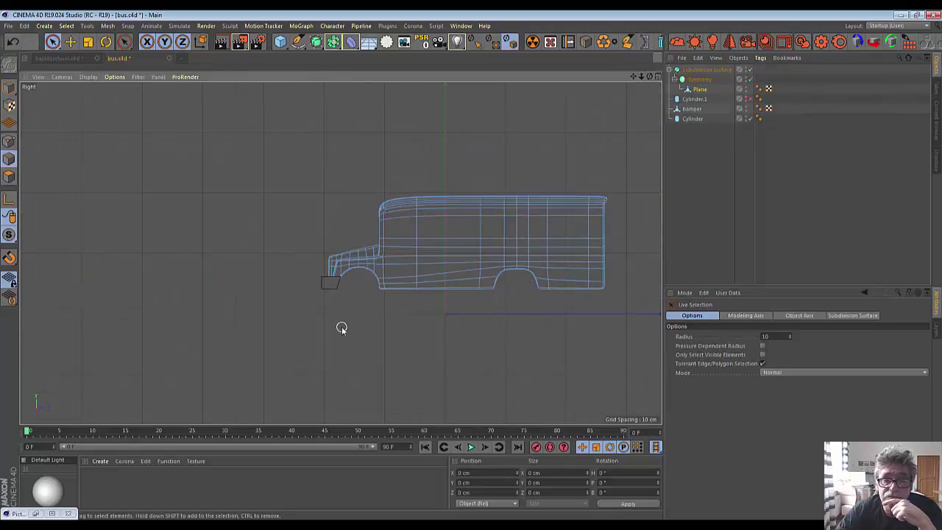
scroll(341, 328, up, 3)
scroll(342, 328, down, 4)
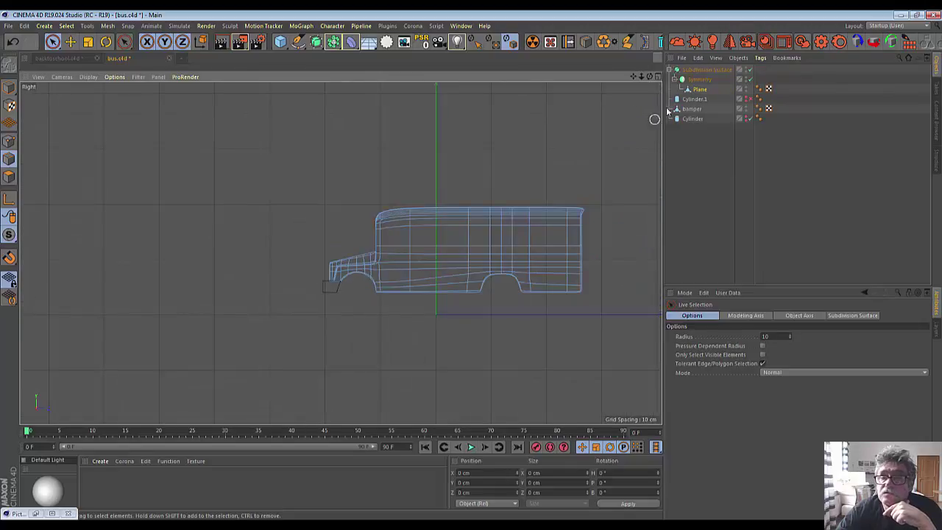
drag(646, 77, 647, 81)
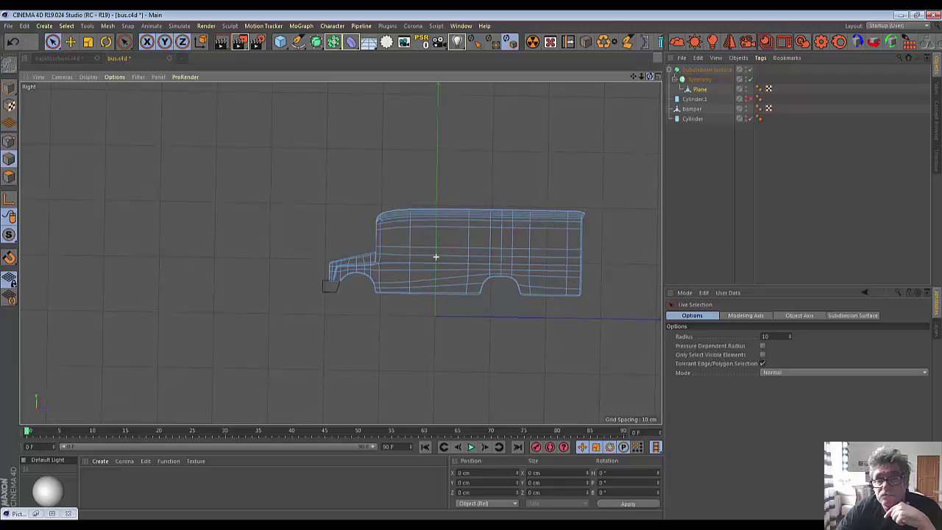
drag(648, 81, 646, 78)
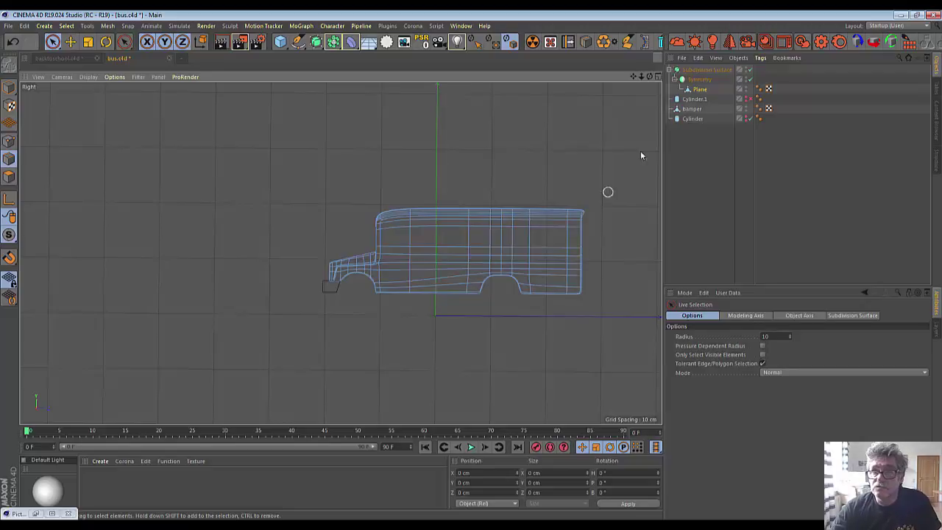
mouse_move(650, 77)
mouse_down()
mouse_move(626, 95)
mouse_move(641, 83)
mouse_up()
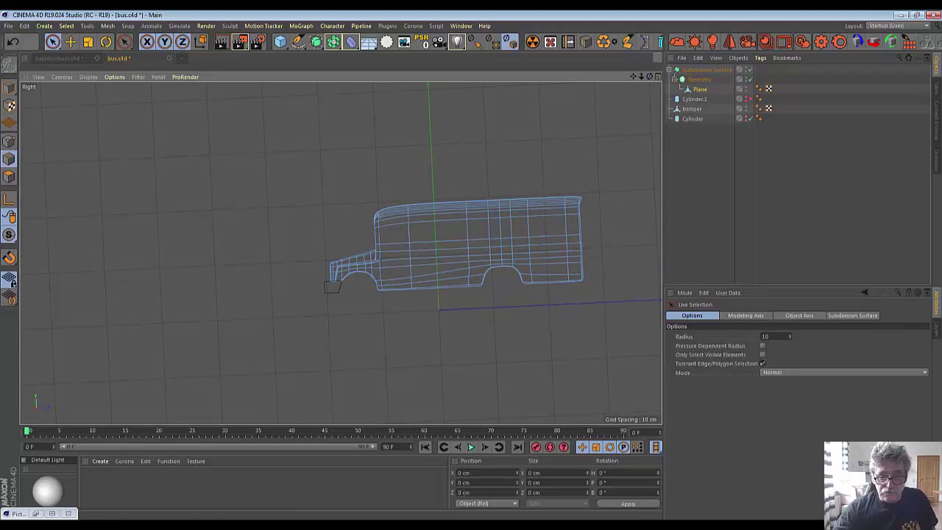